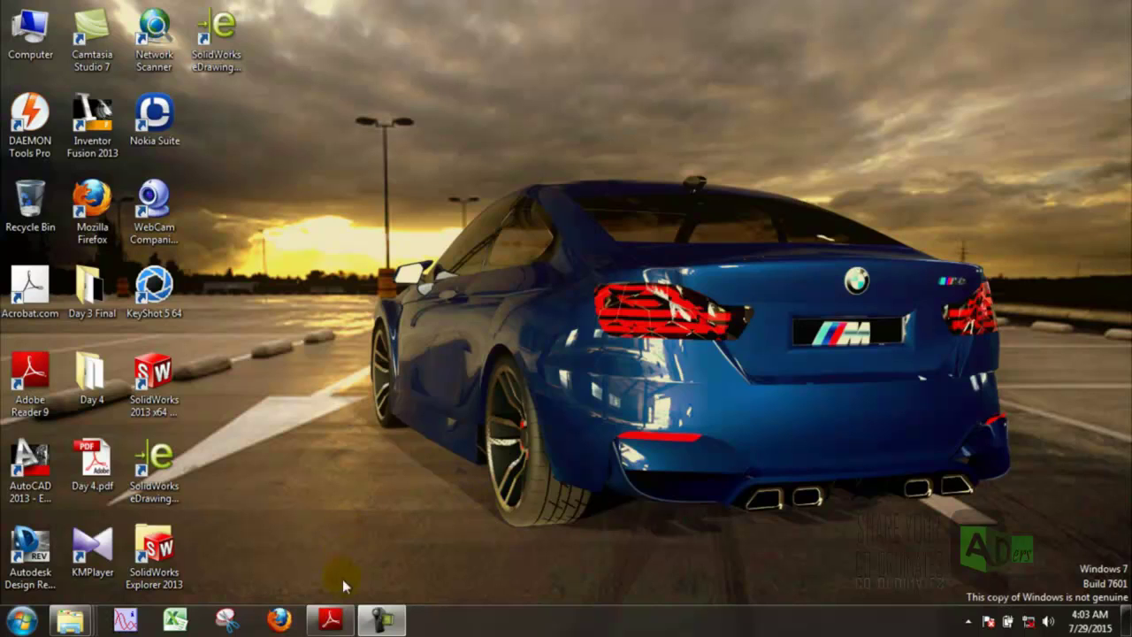
- Glance at the Day 4 reference drawing, then launch AutoCAD 2013 from the desktop
click(335, 624)
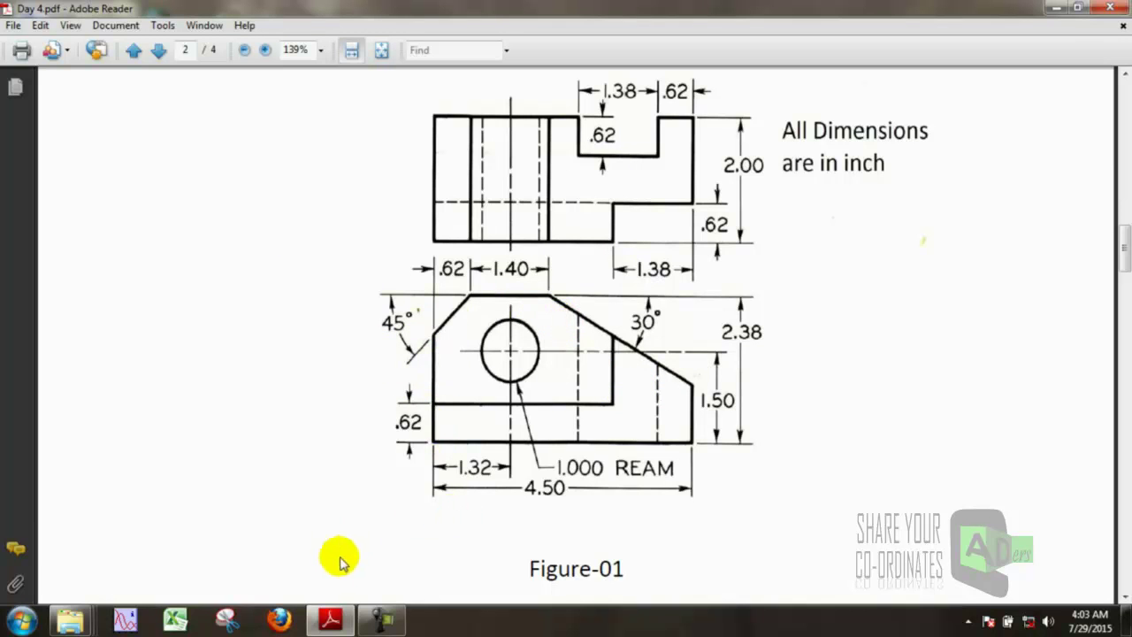
click(328, 624)
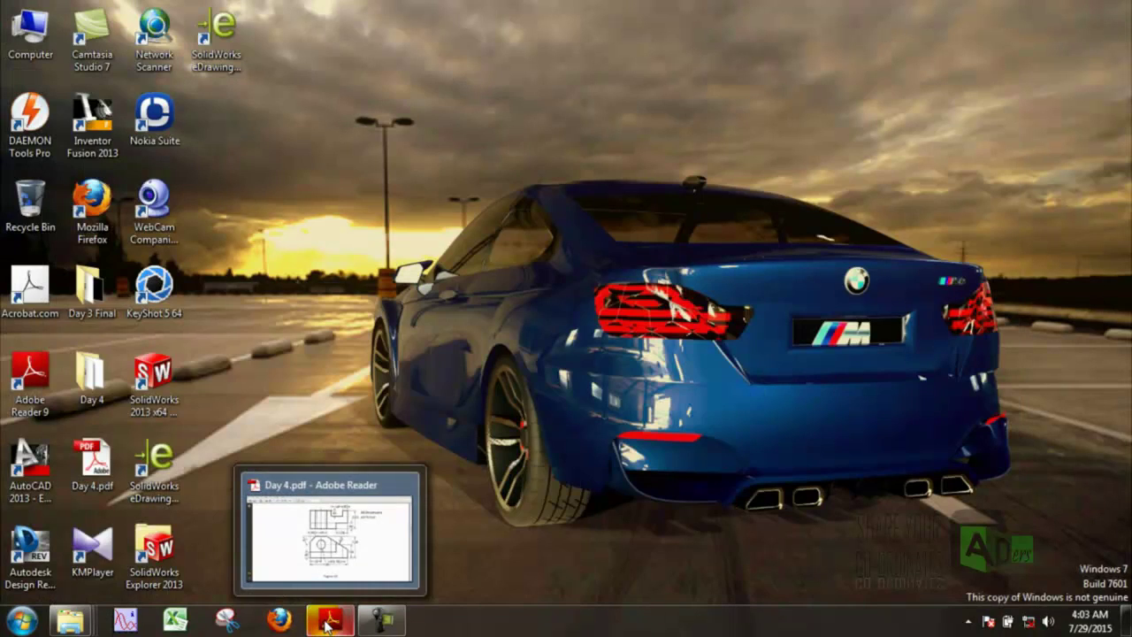
double_click(31, 479)
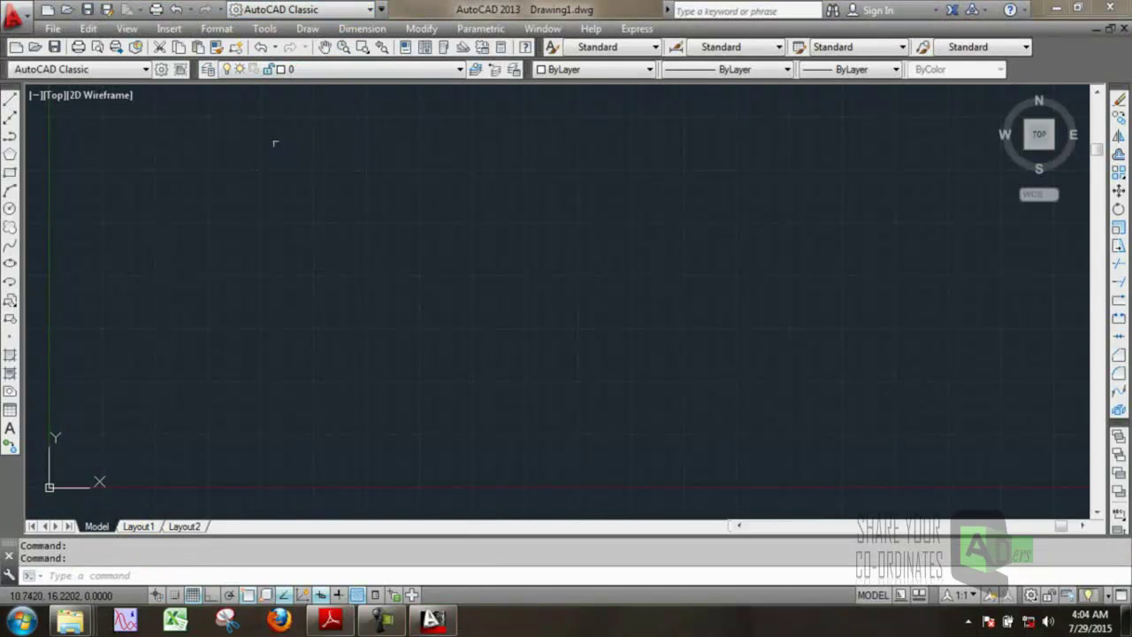
- Keep AutoCAD Classic as the workspace and bring the Day 4 reference back up
click(337, 18)
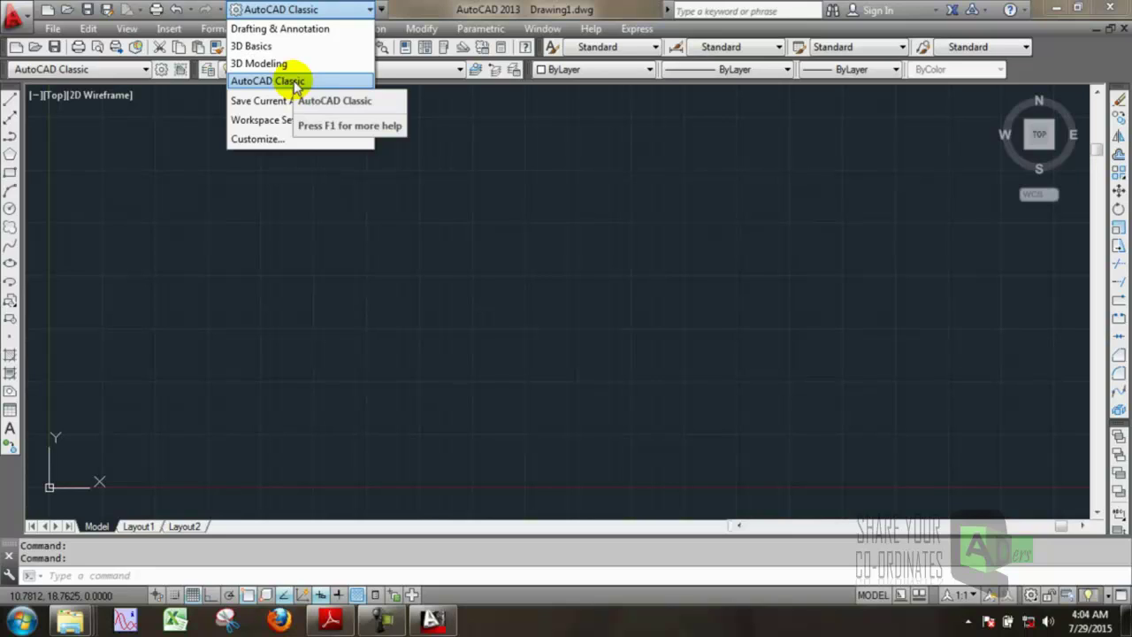
click(295, 82)
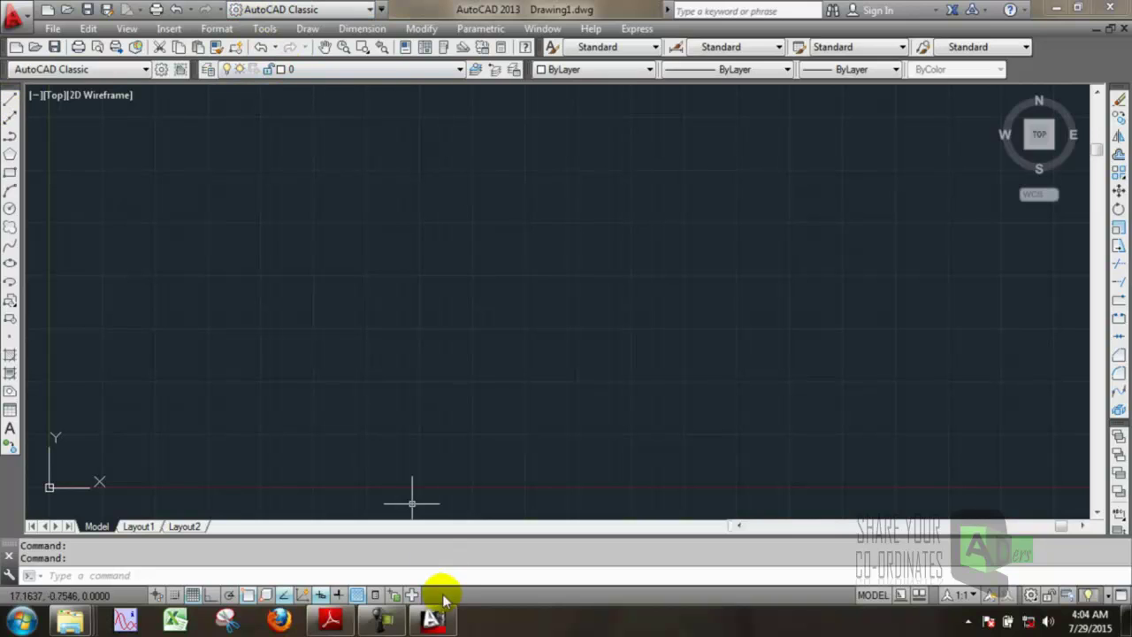
click(332, 622)
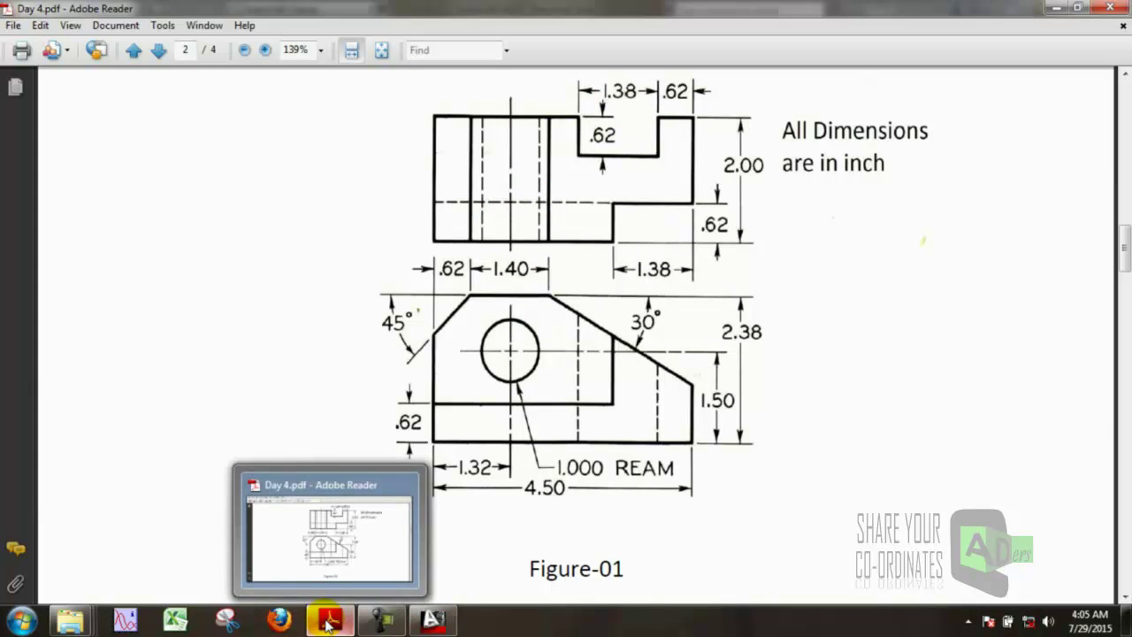
- Turn on Ortho Mode and toggle the Draw toolbar off and back on
click(433, 621)
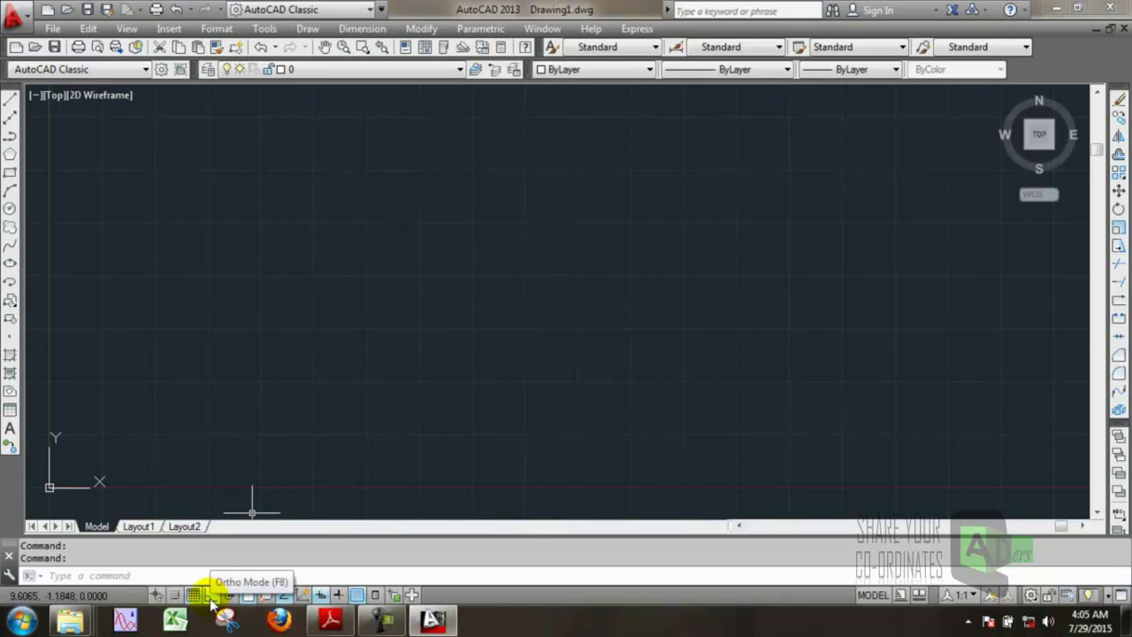
click(213, 595)
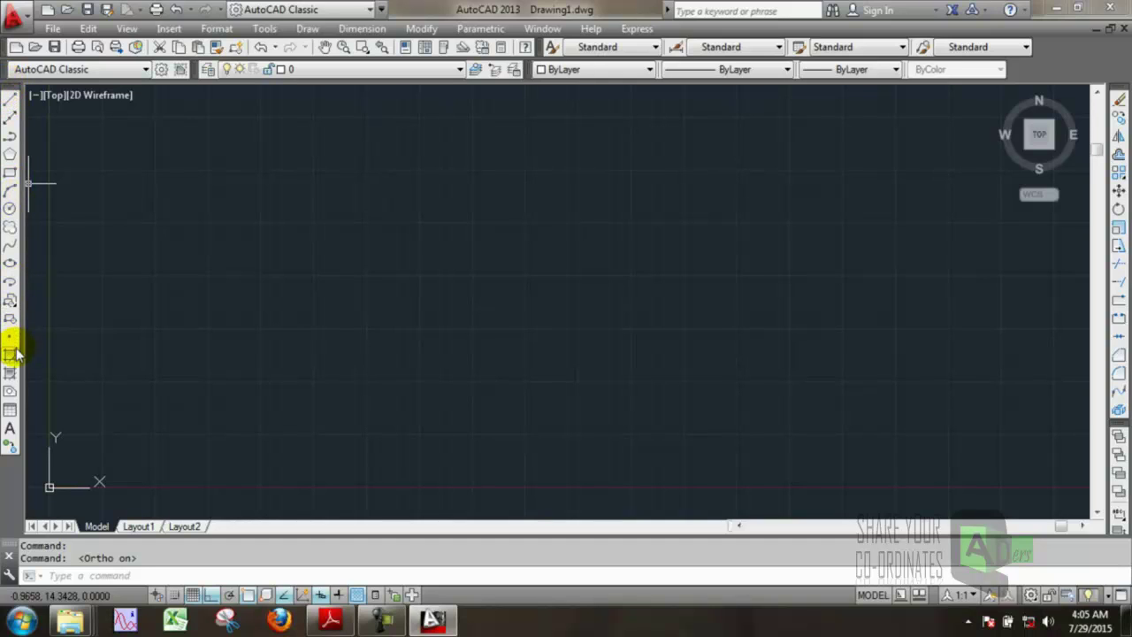
right_click(1074, 56)
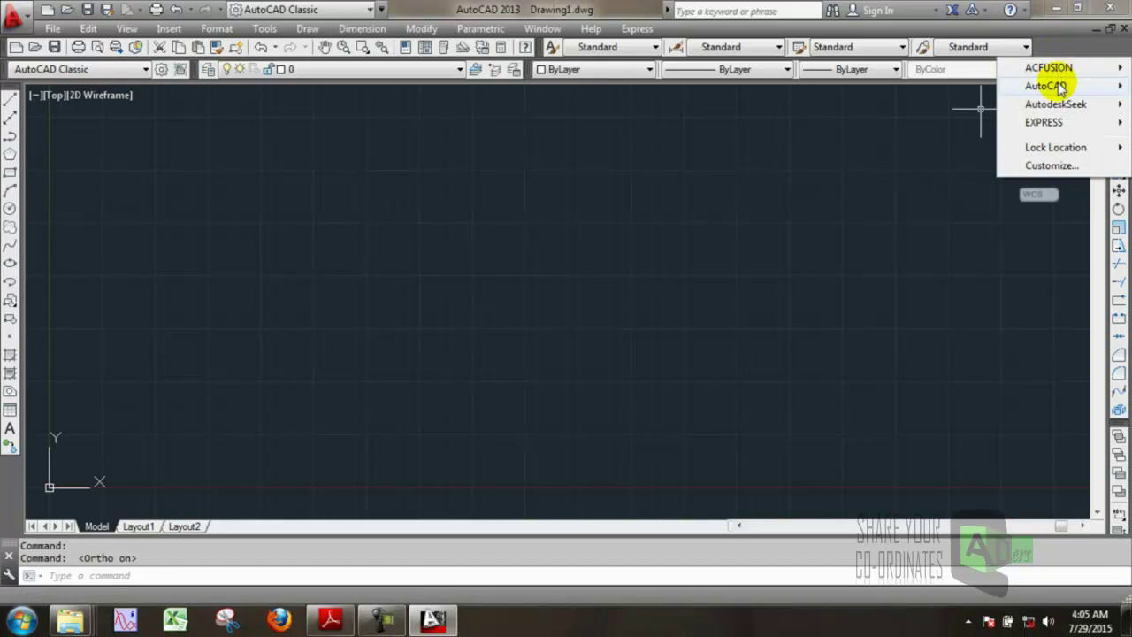
mouse_move(1047, 86)
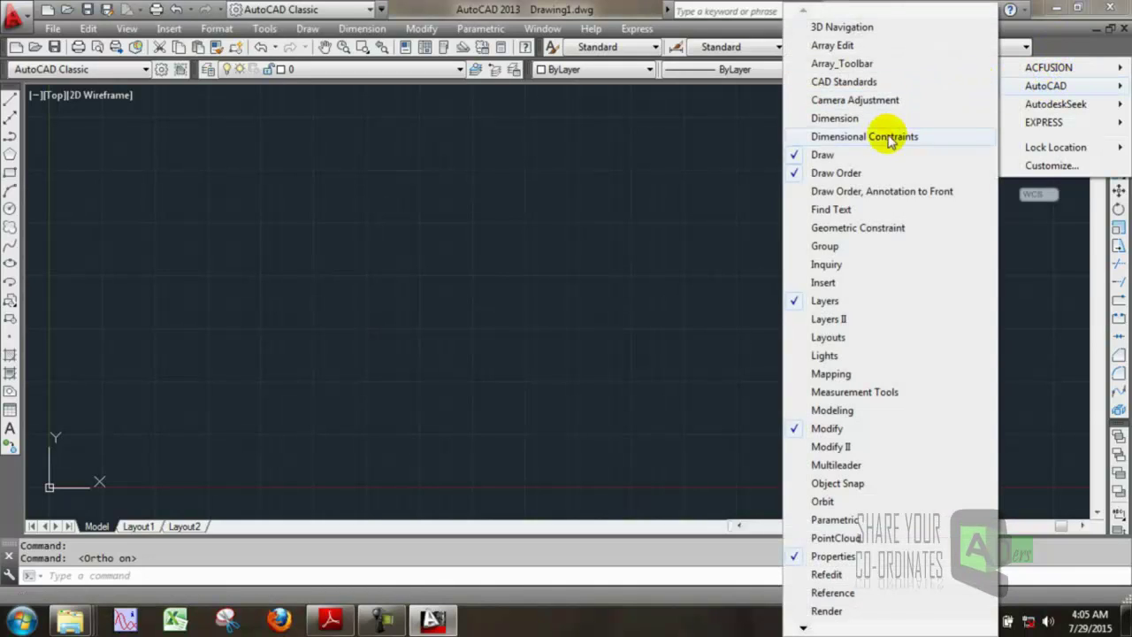
click(797, 156)
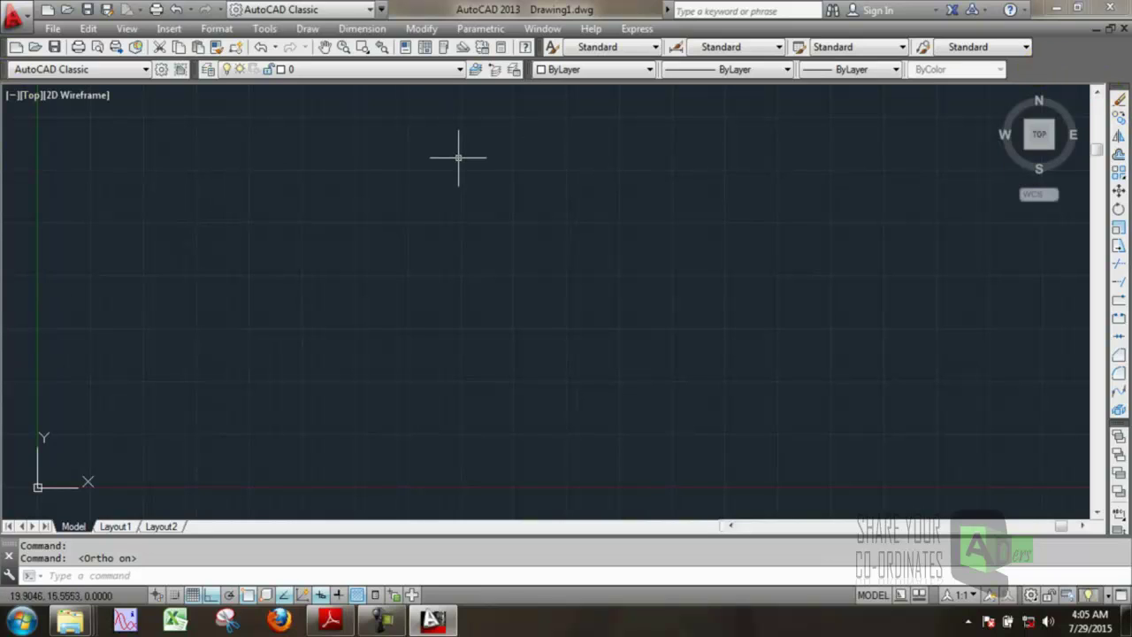
mouse_move(1039, 134)
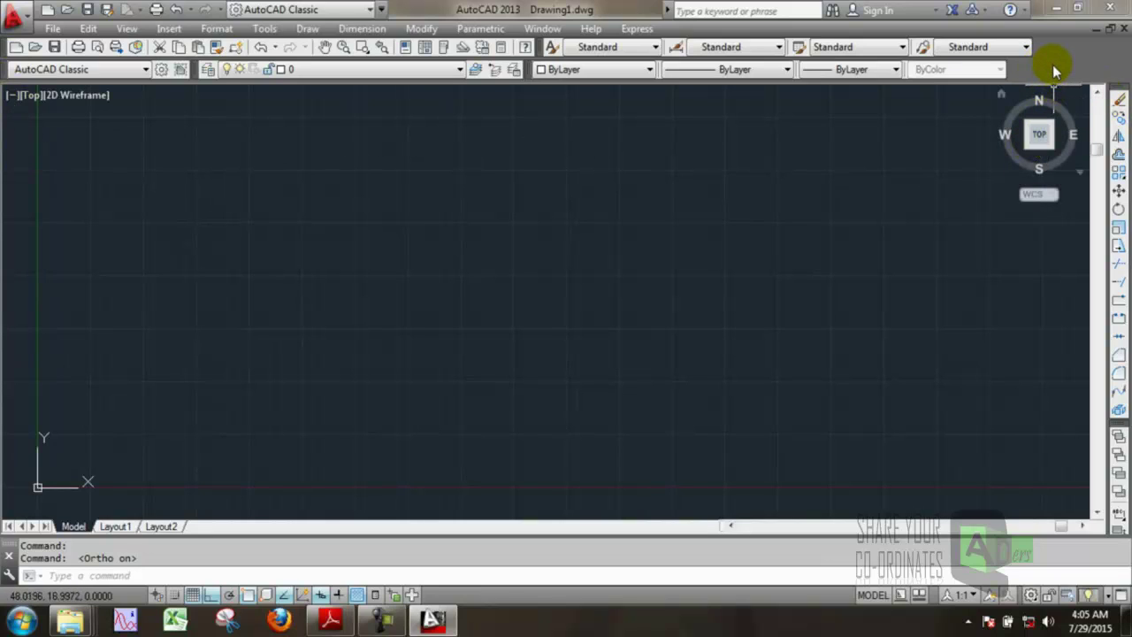
right_click(1052, 64)
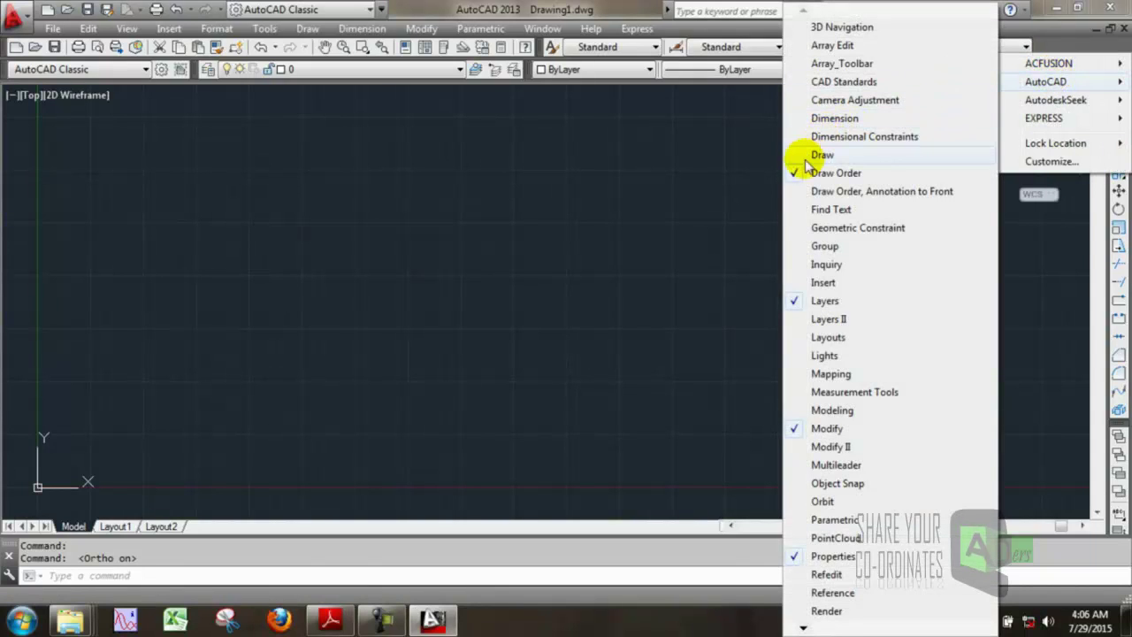
click(801, 154)
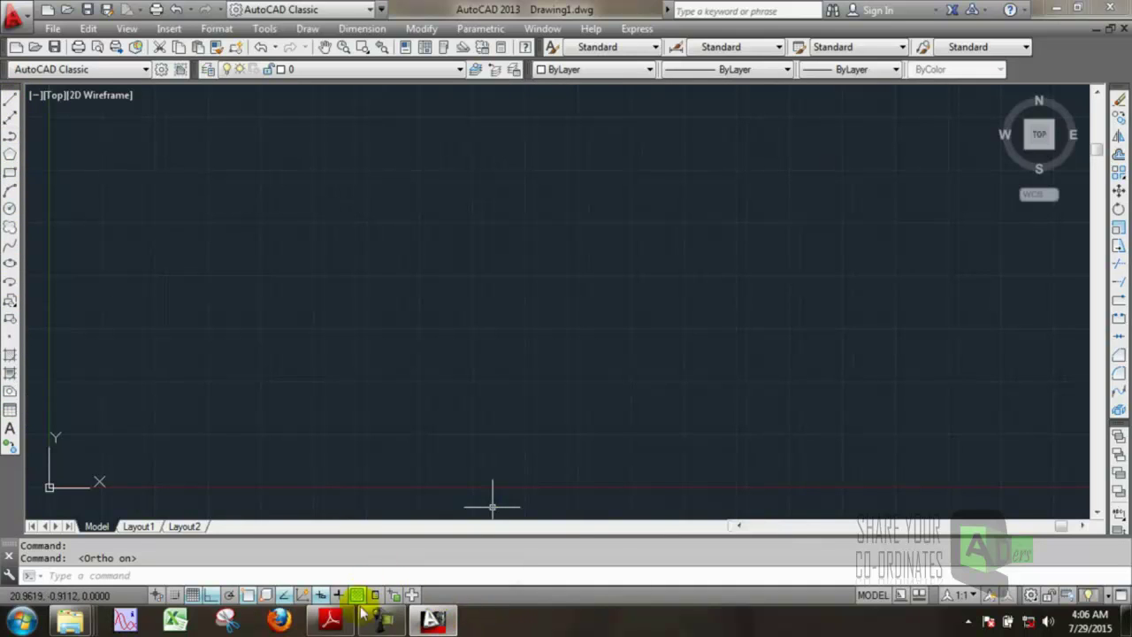
click(341, 628)
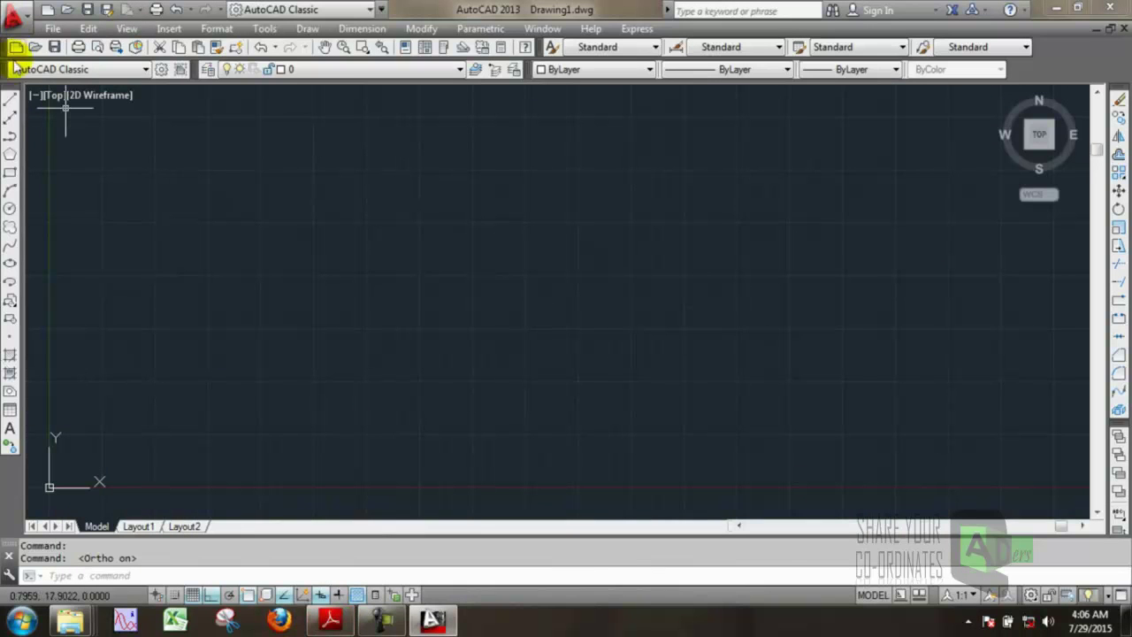
- Draw a stepped line: 3.12 right, .62 up, then 1.38 right
click(11, 101)
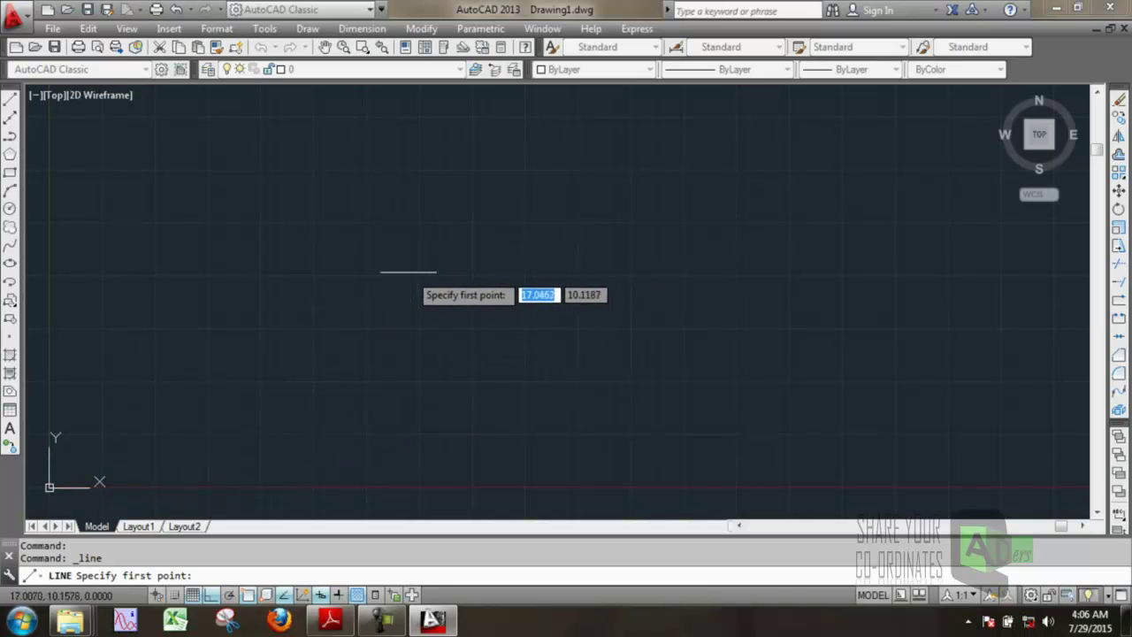
click(409, 272)
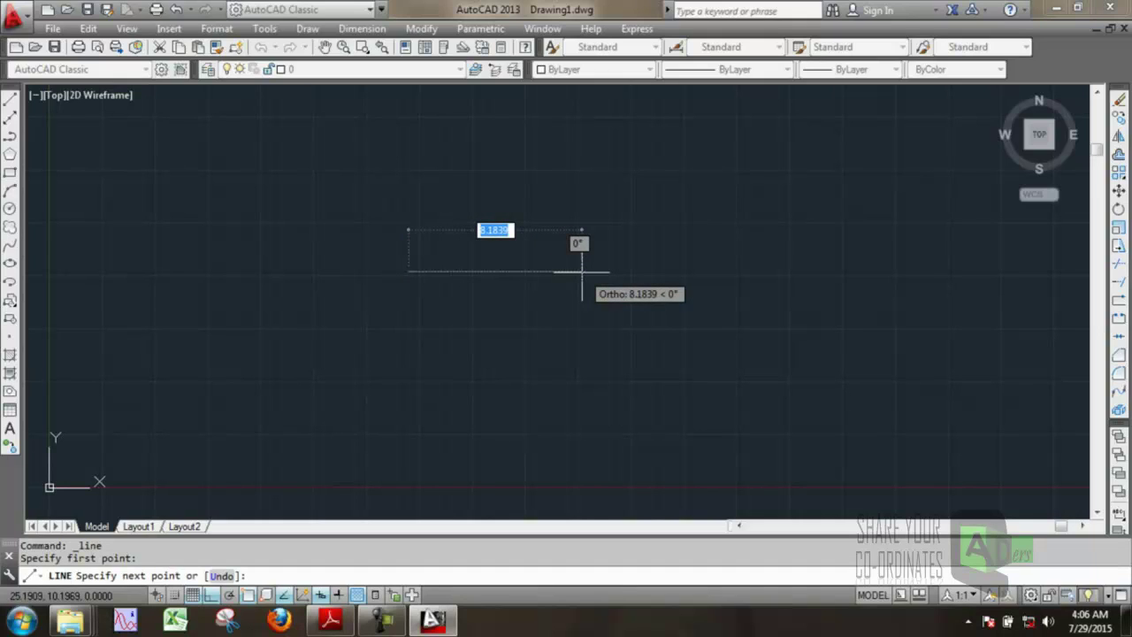
text(3.12)
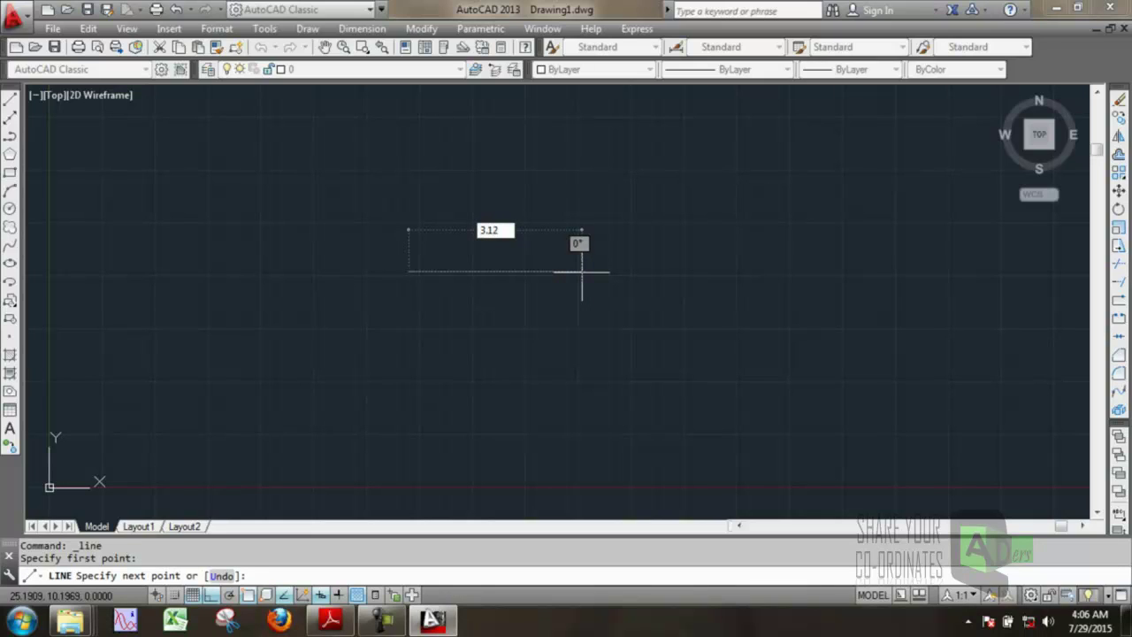
key(Return)
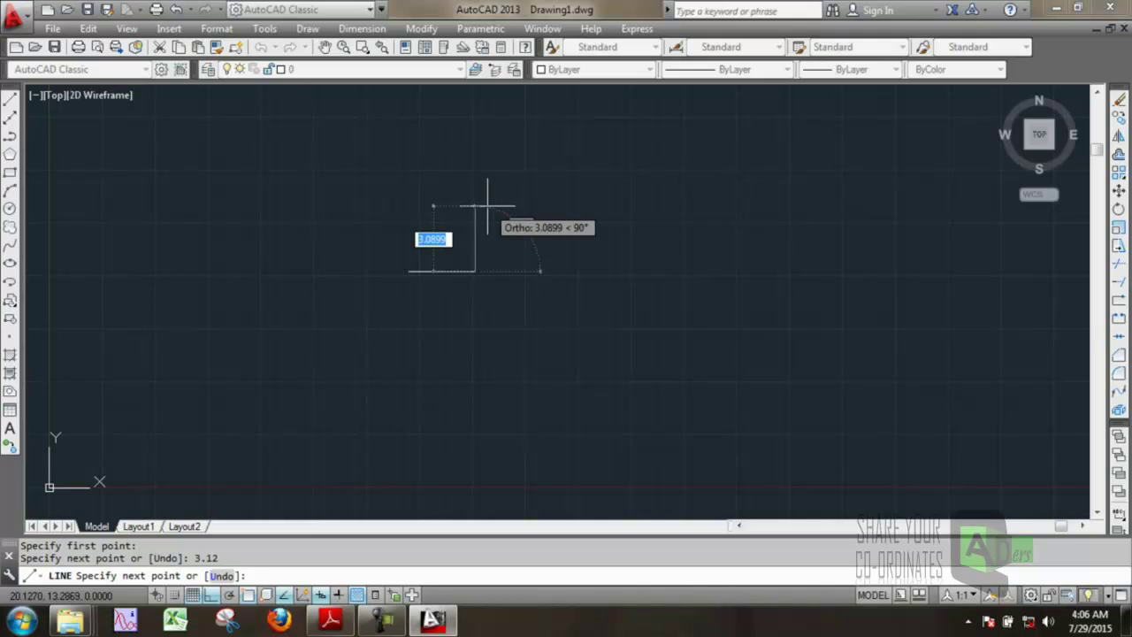
text(1)
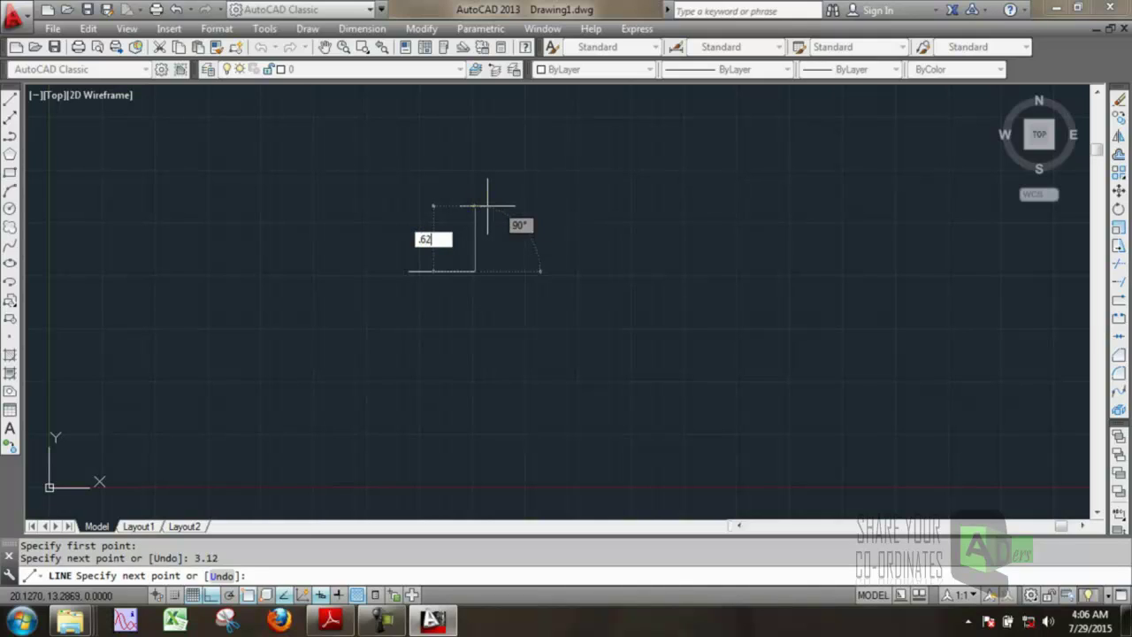
key(Return)
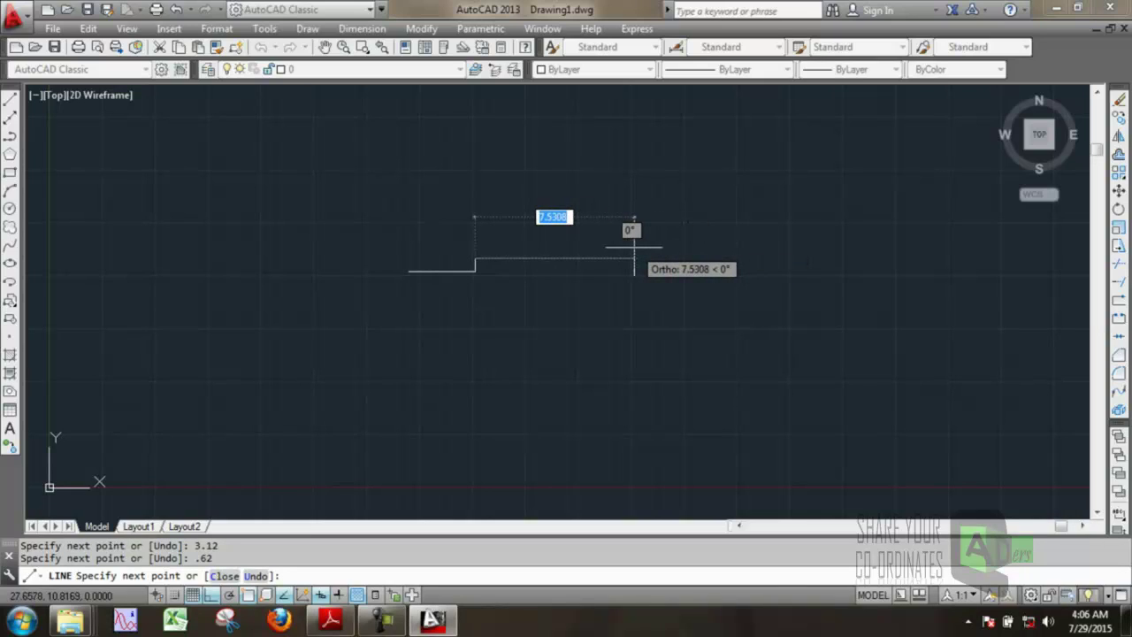
text(1)
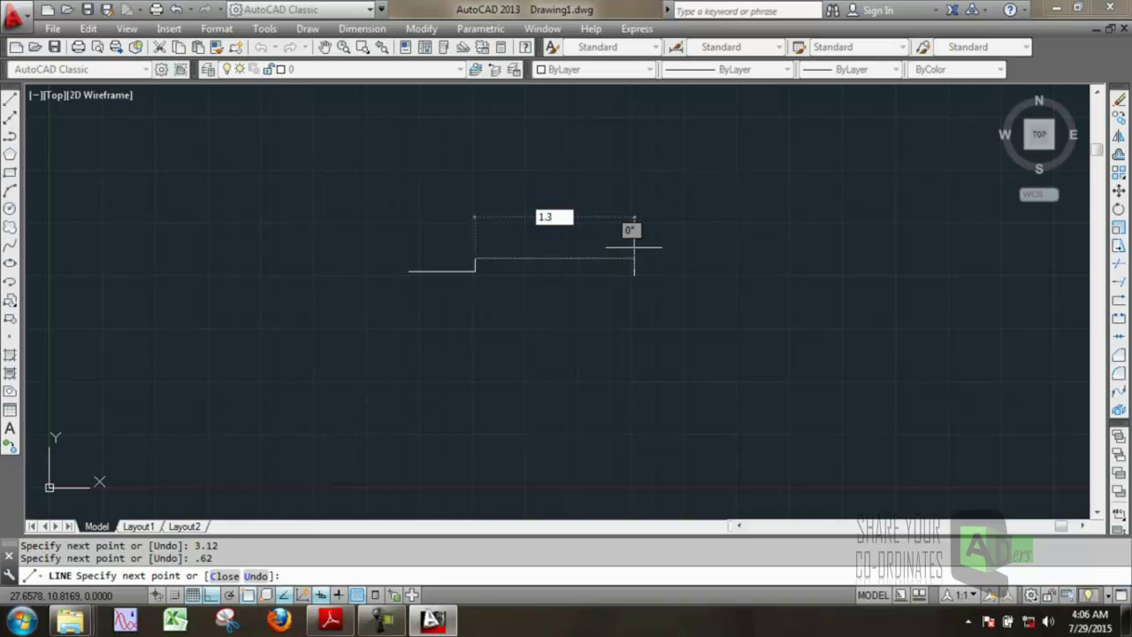
key(Return)
key(Escape)
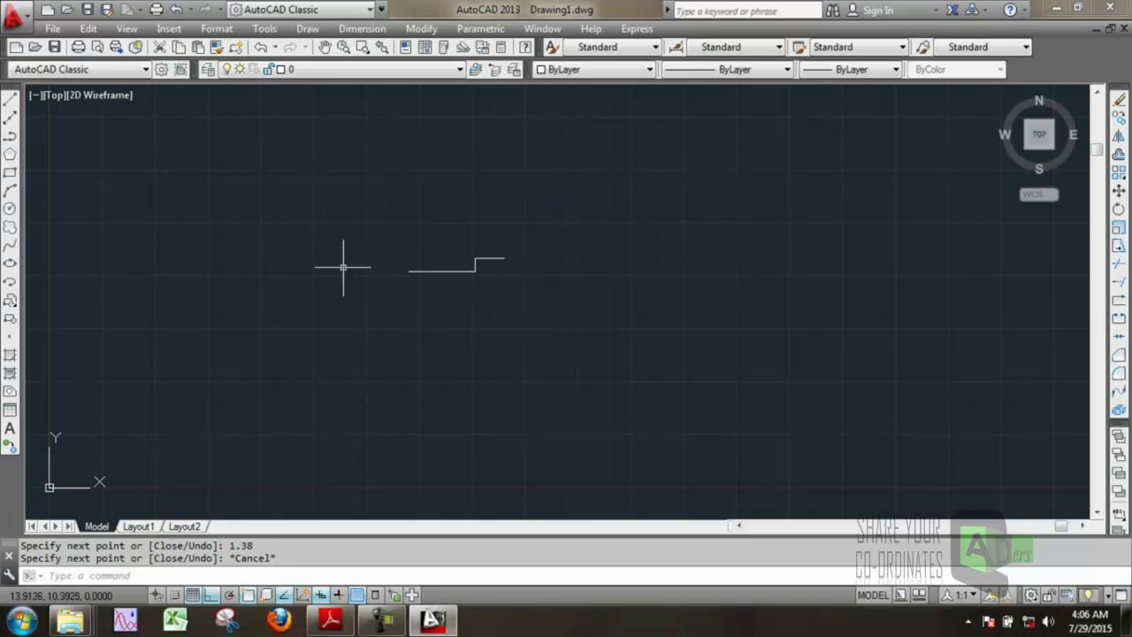
- Zoom and pan to centre the stepped line, then view the reference drawing
scroll(469, 254, up, 2)
scroll(410, 263, up, 2)
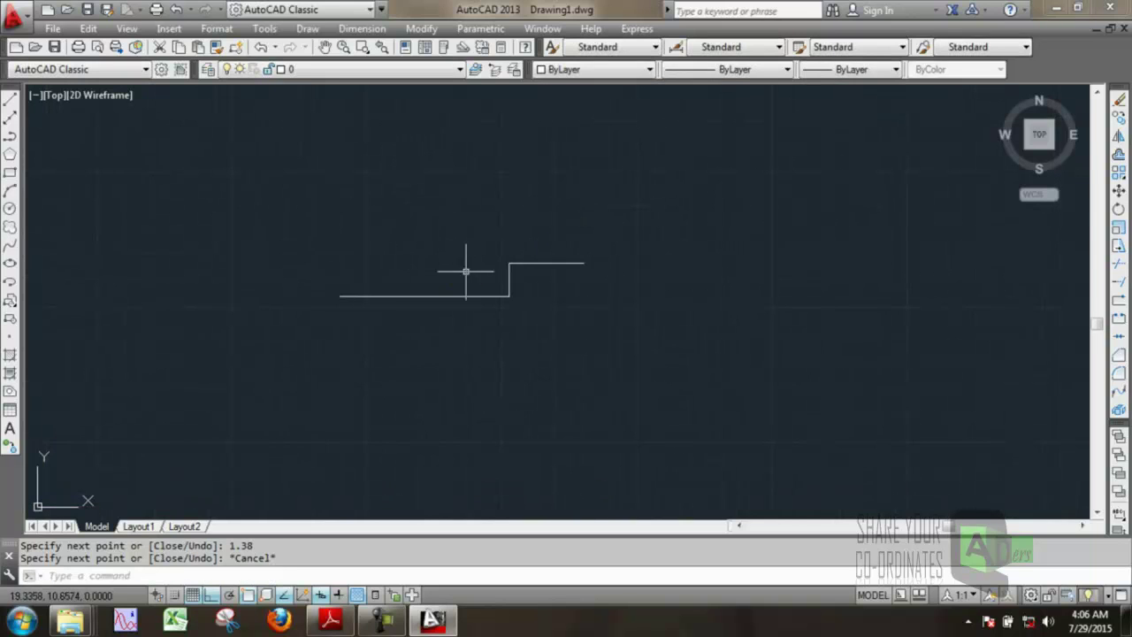
middle_drag(466, 273, 495, 295)
click(333, 621)
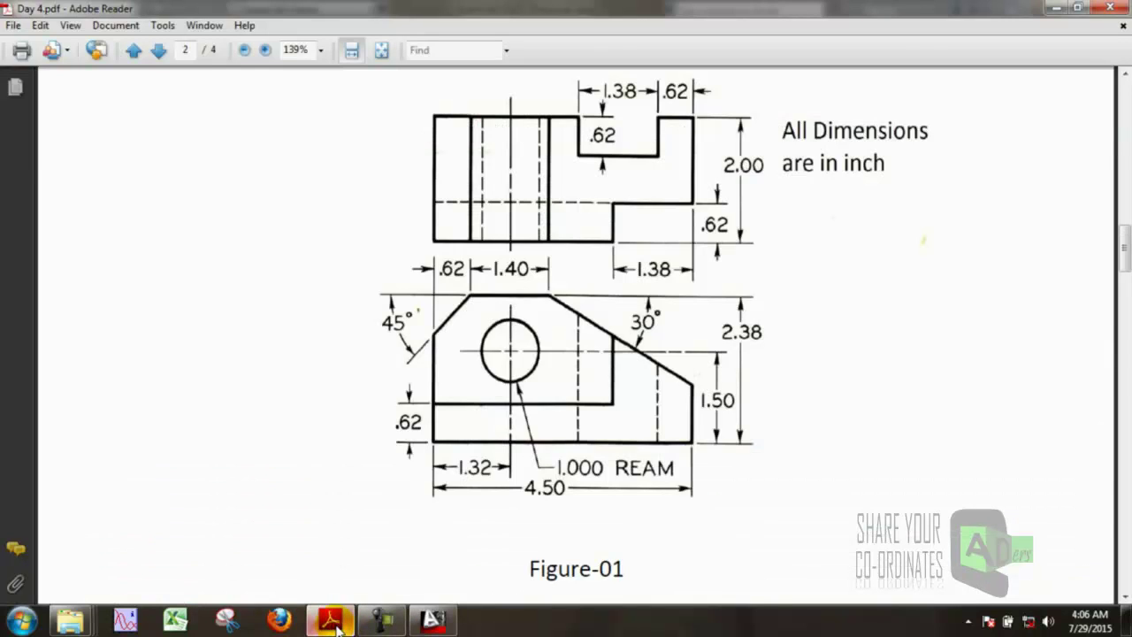
- Draw a 1.38 vertical line rising from the step's right end
click(333, 621)
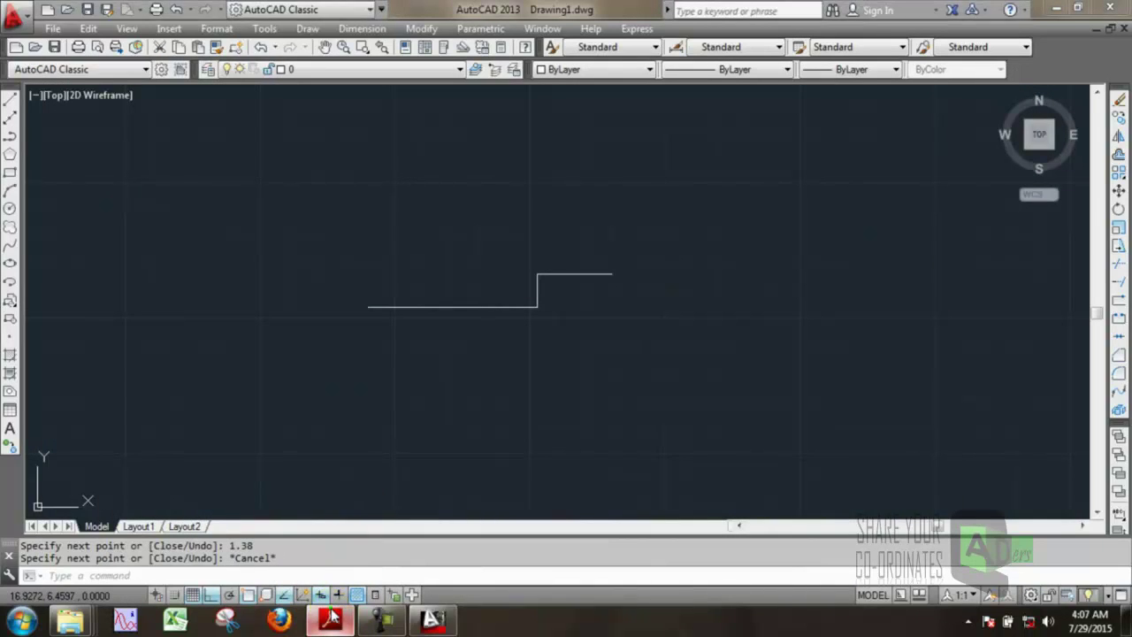
click(330, 621)
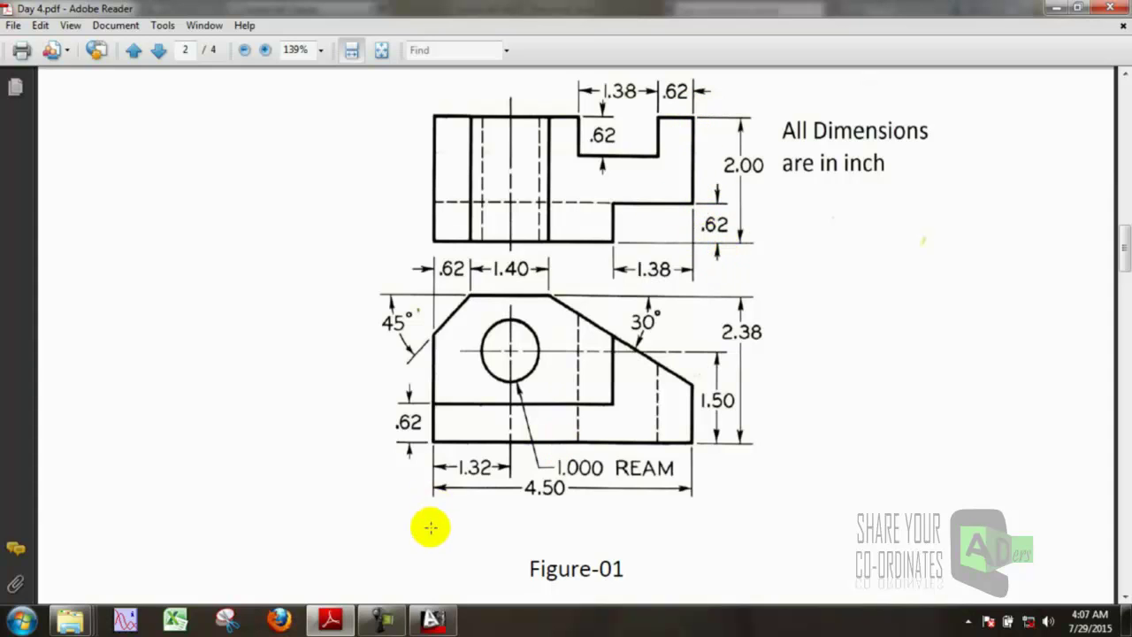
click(433, 620)
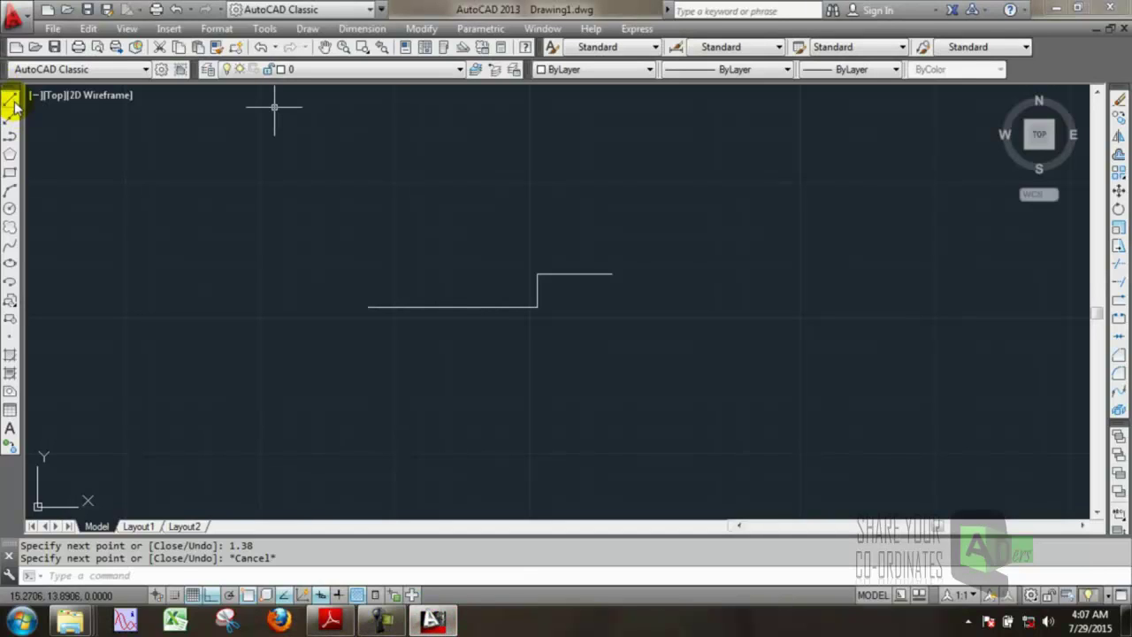
click(14, 107)
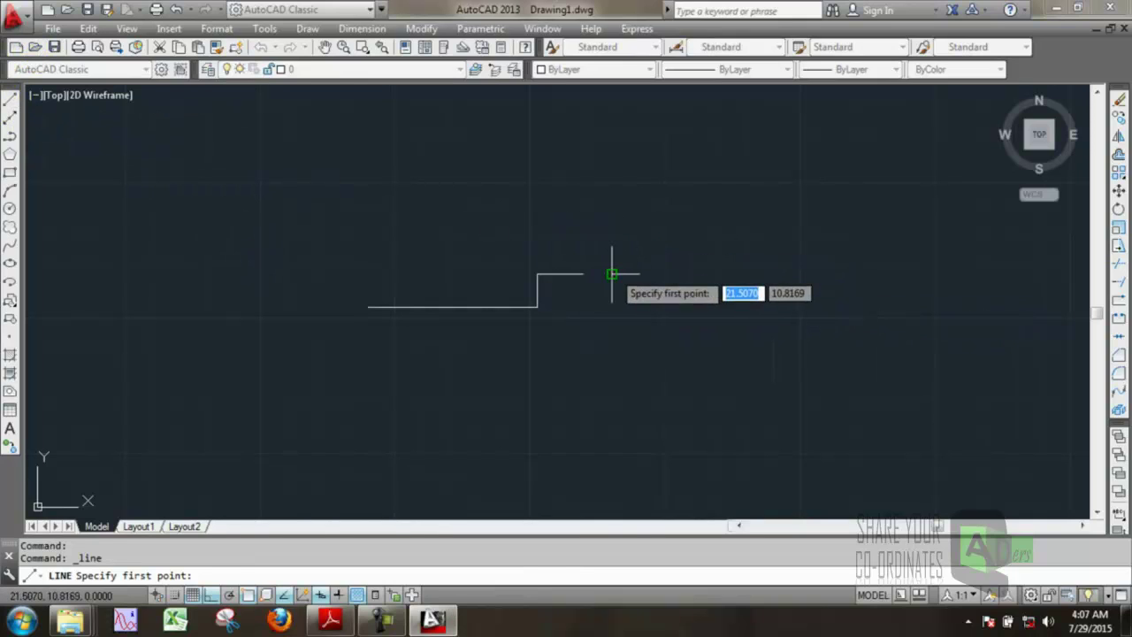
click(612, 274)
text(1.38)
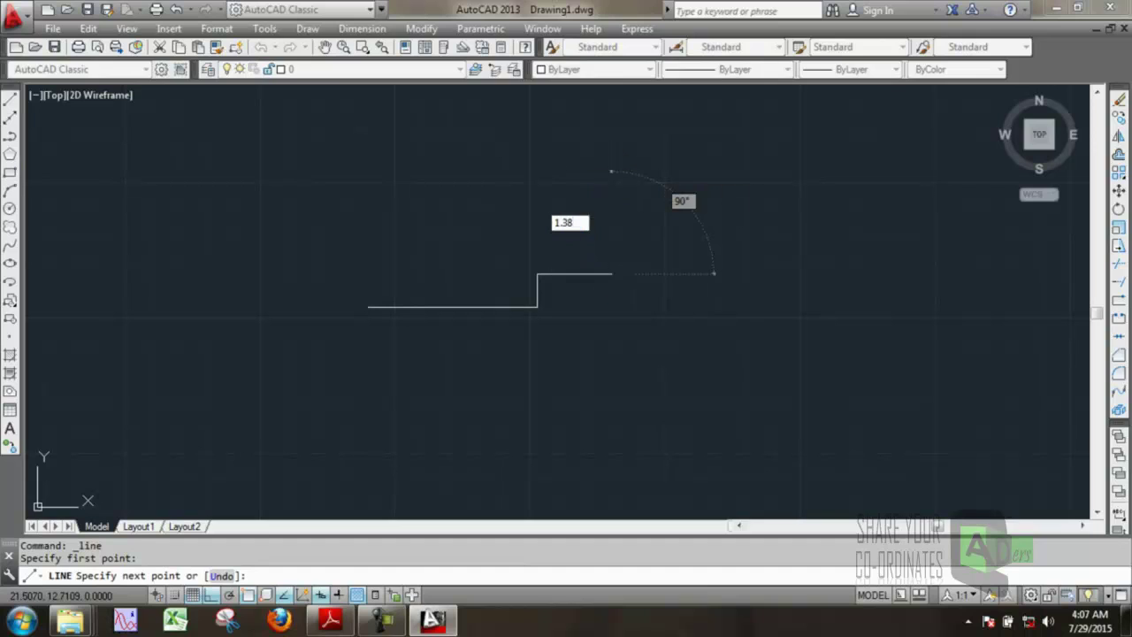
key(Return)
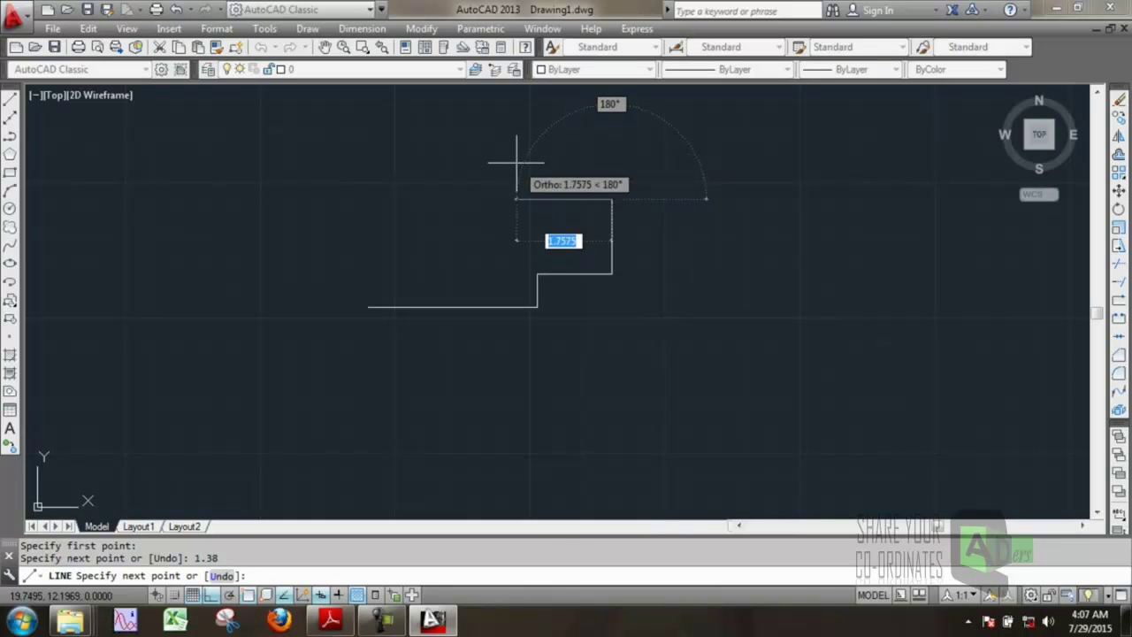
click(330, 620)
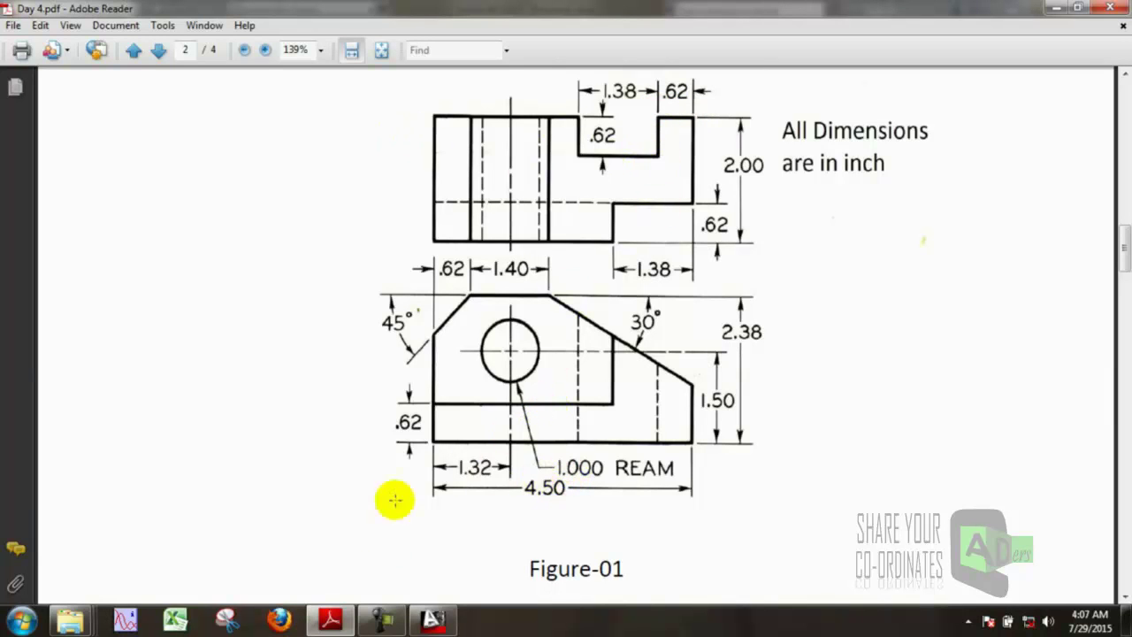
- Continue the line with .62, .62, 1.38 and .62 segments to form the notch
click(433, 619)
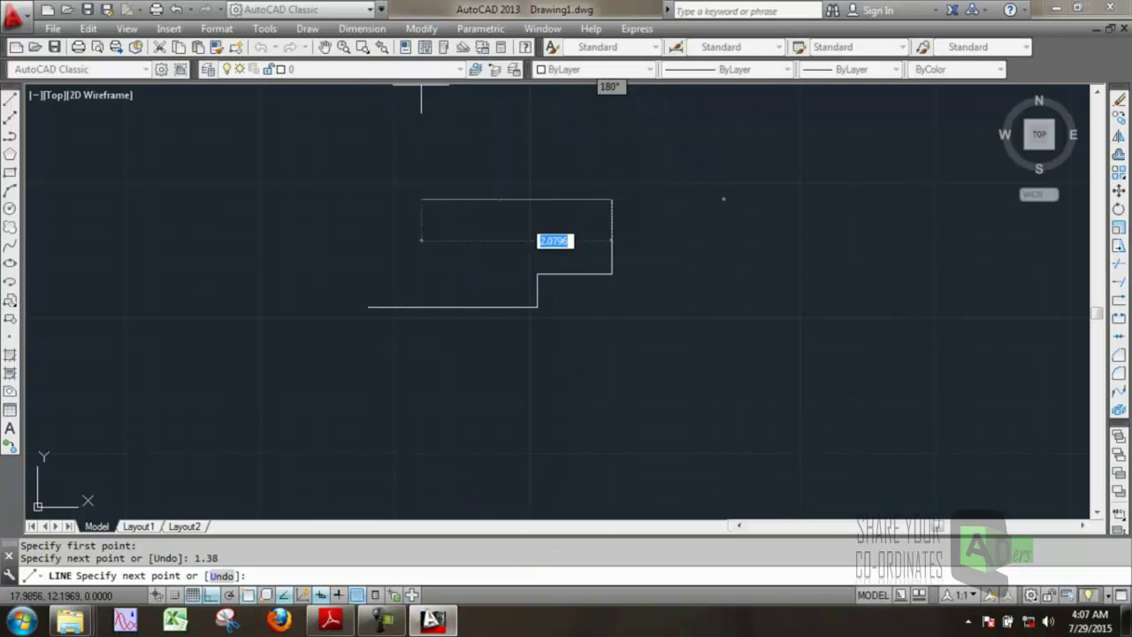
key(BackSpace)
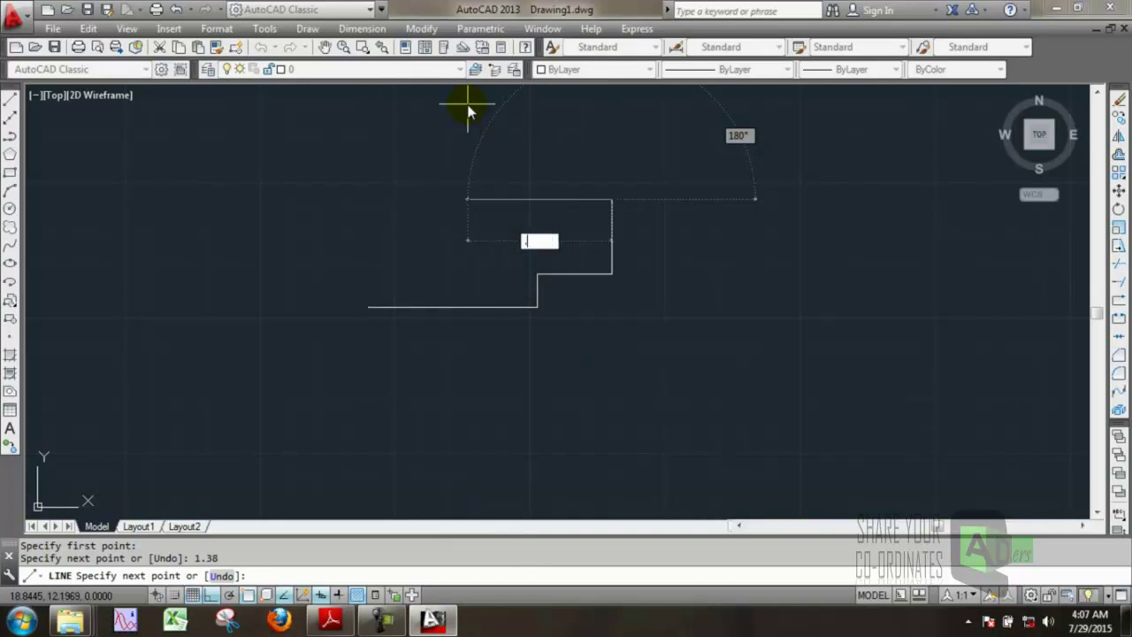
text(.62)
key(Return)
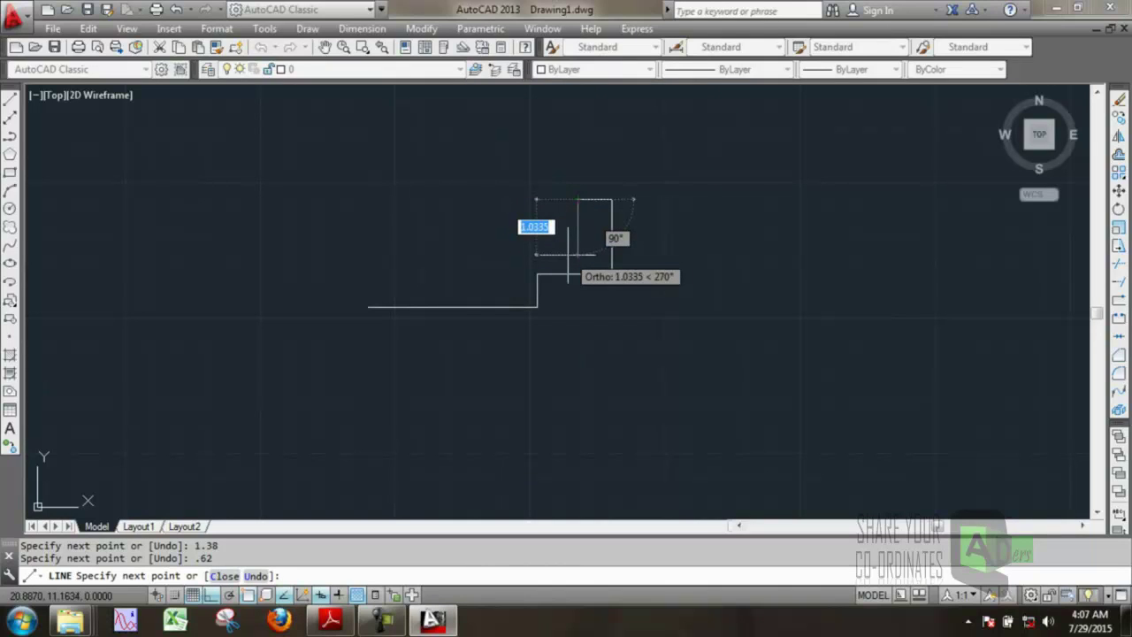
key(BackSpace)
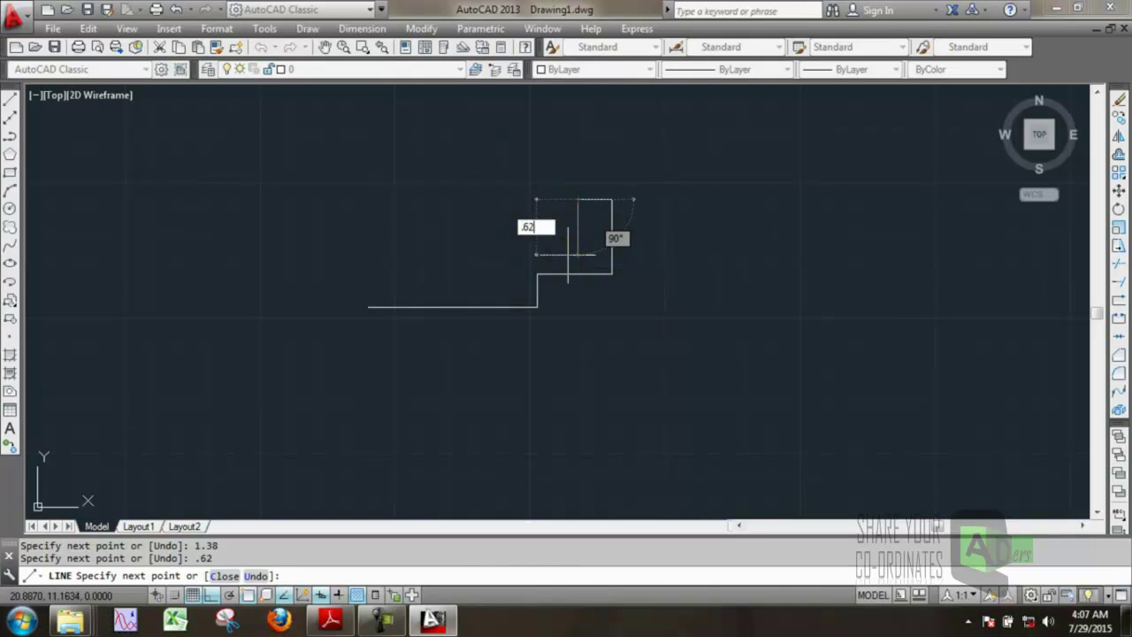
key(Return)
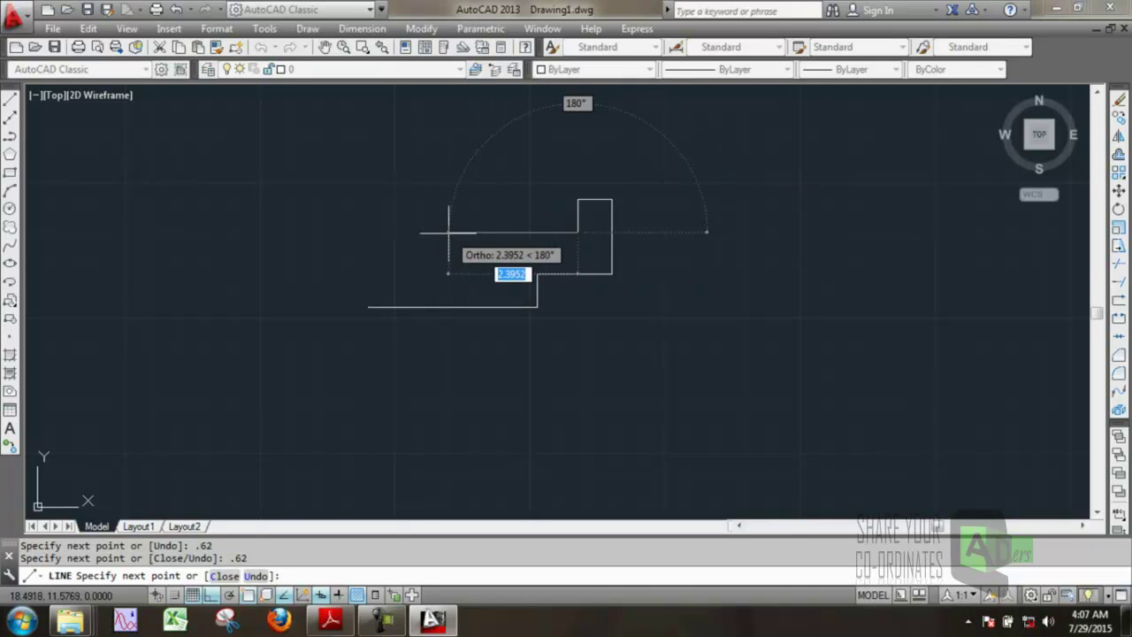
text(1.38)
key(Return)
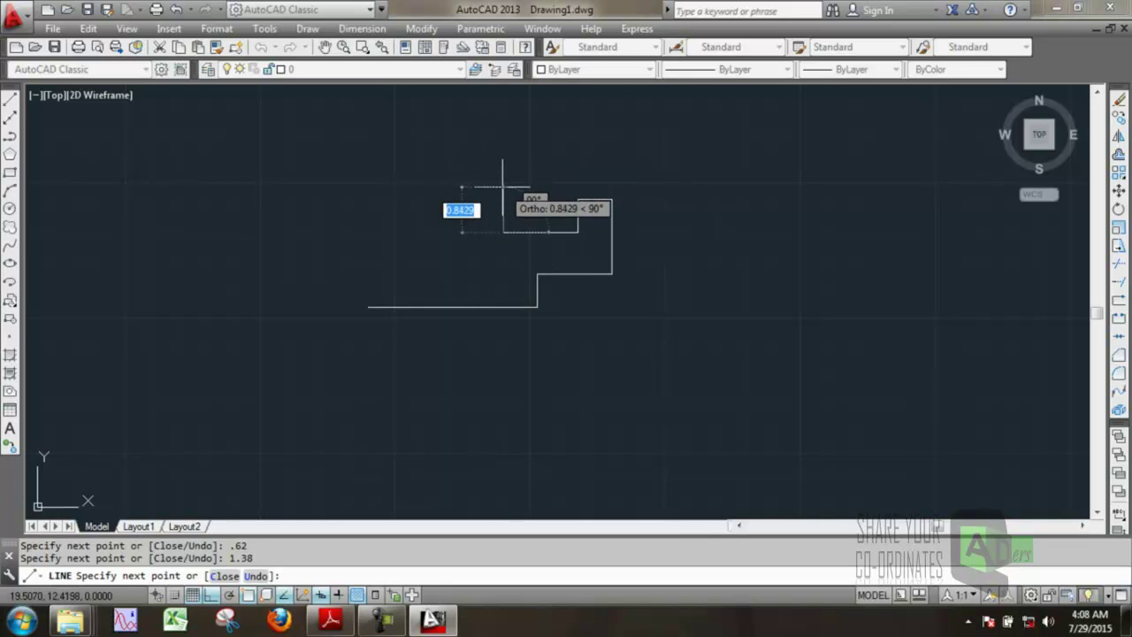
key(BackSpace)
text(.62)
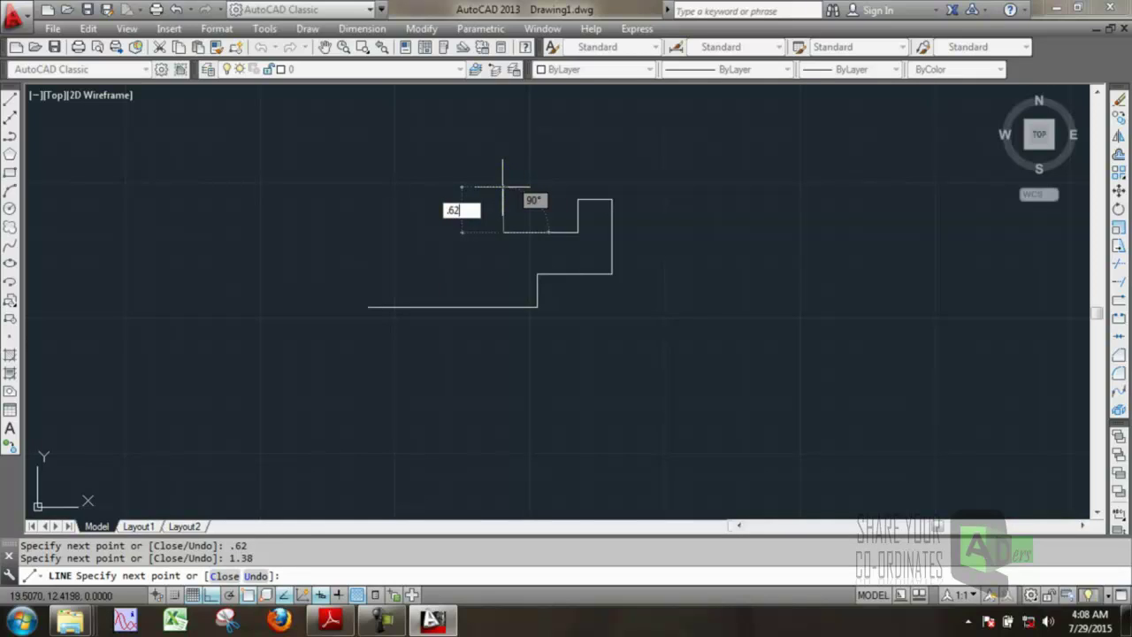
key(Return)
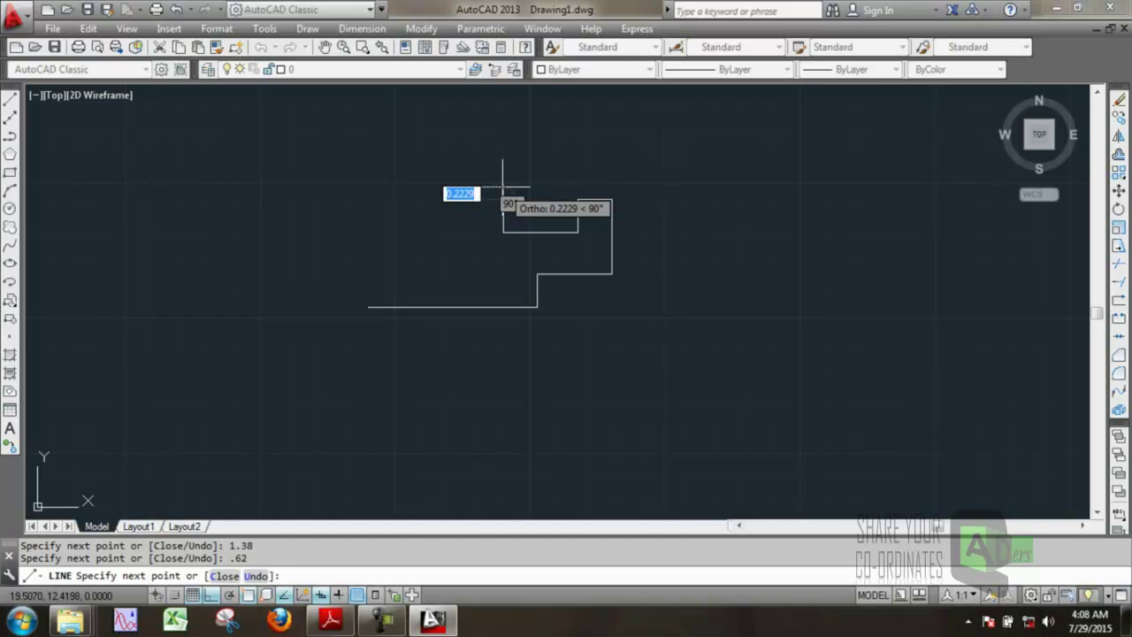
key(Escape)
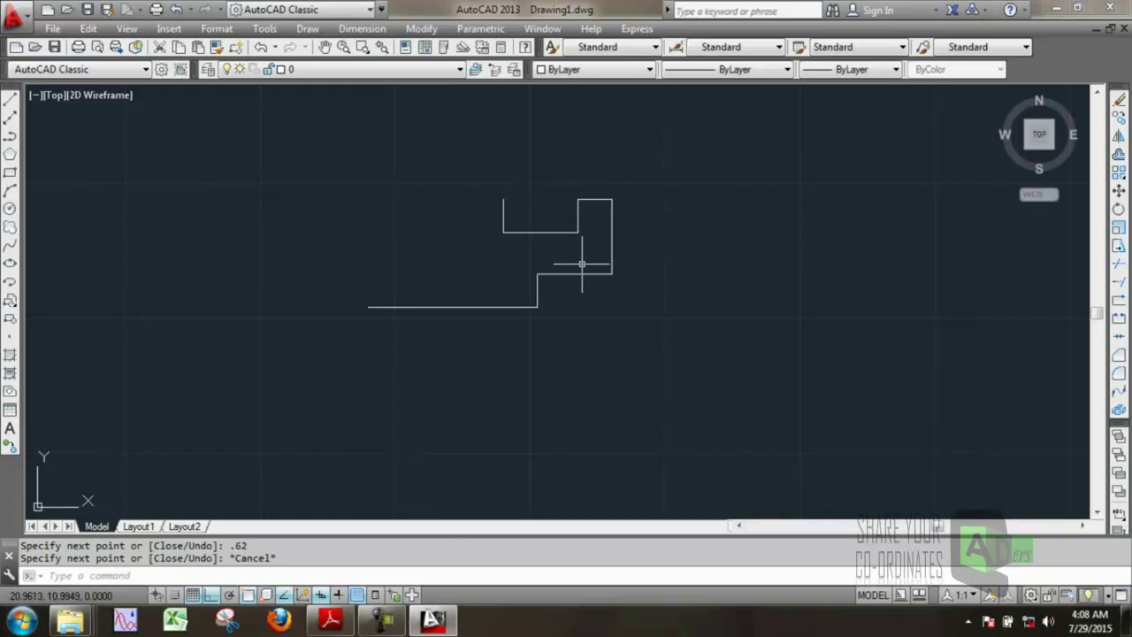
click(330, 620)
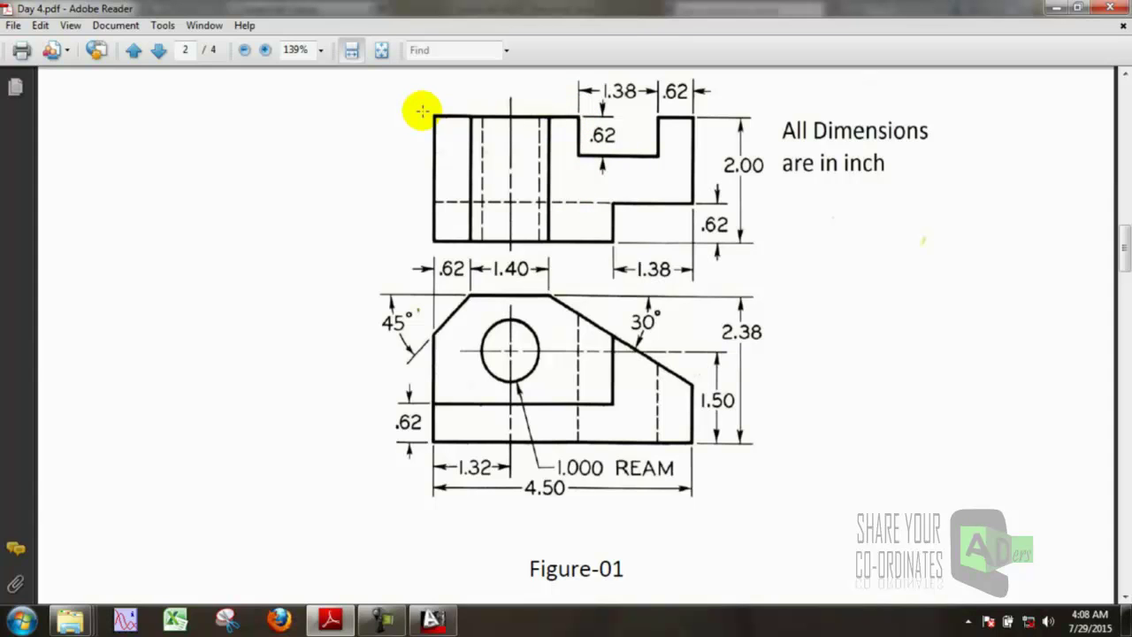
- Draw the 2.5 top edge from the notch corner and the left side to the bottom-left corner
click(433, 622)
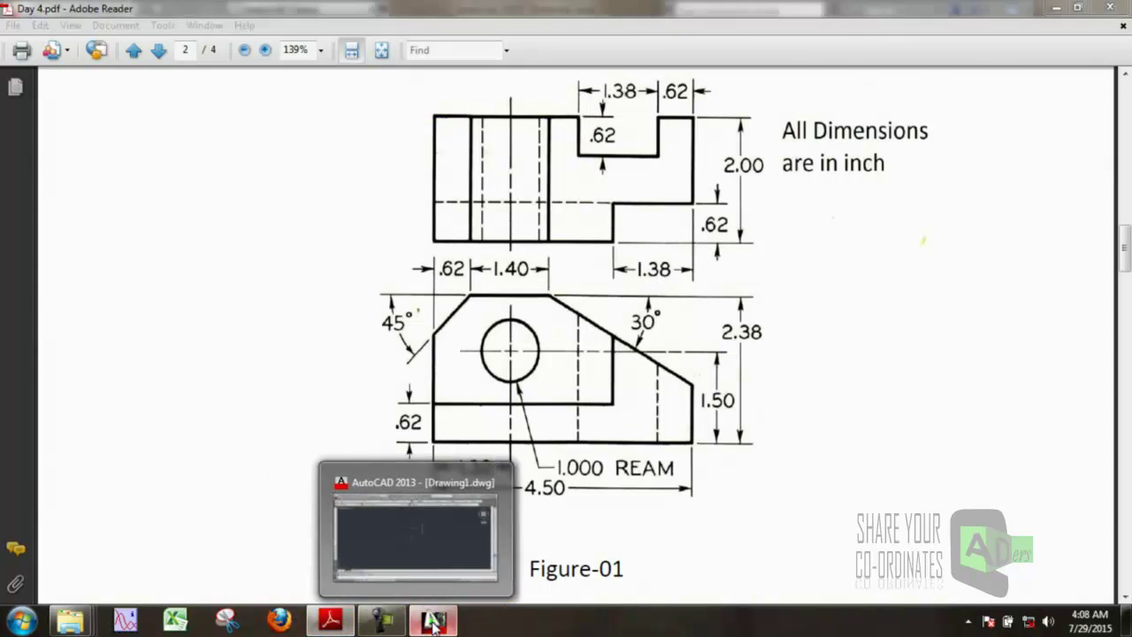
click(11, 99)
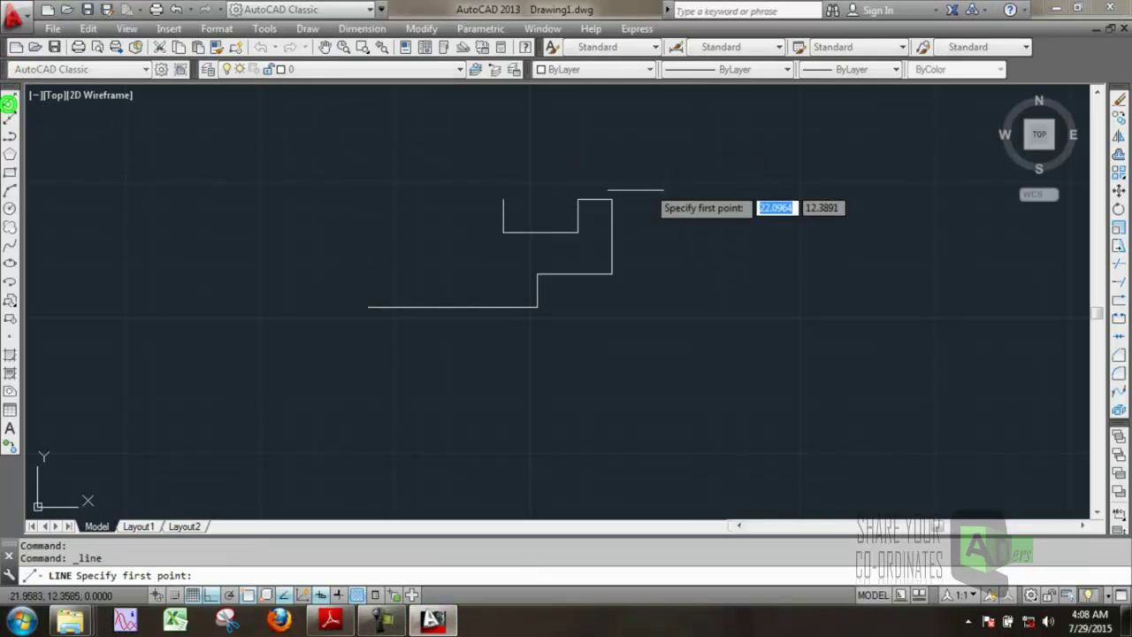
click(504, 198)
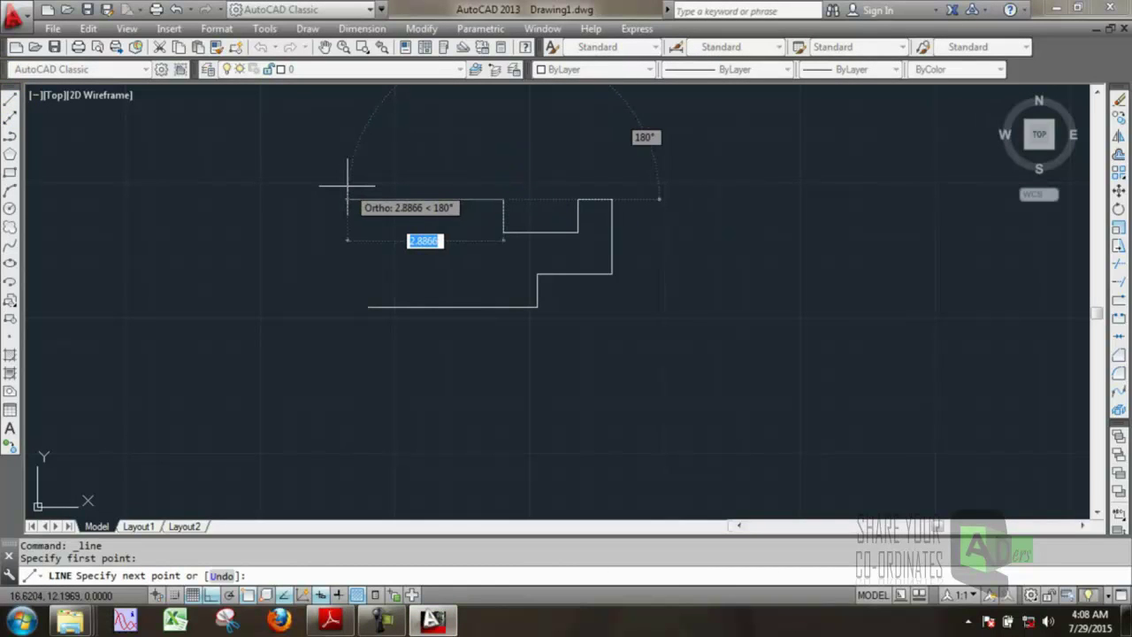
text(2)
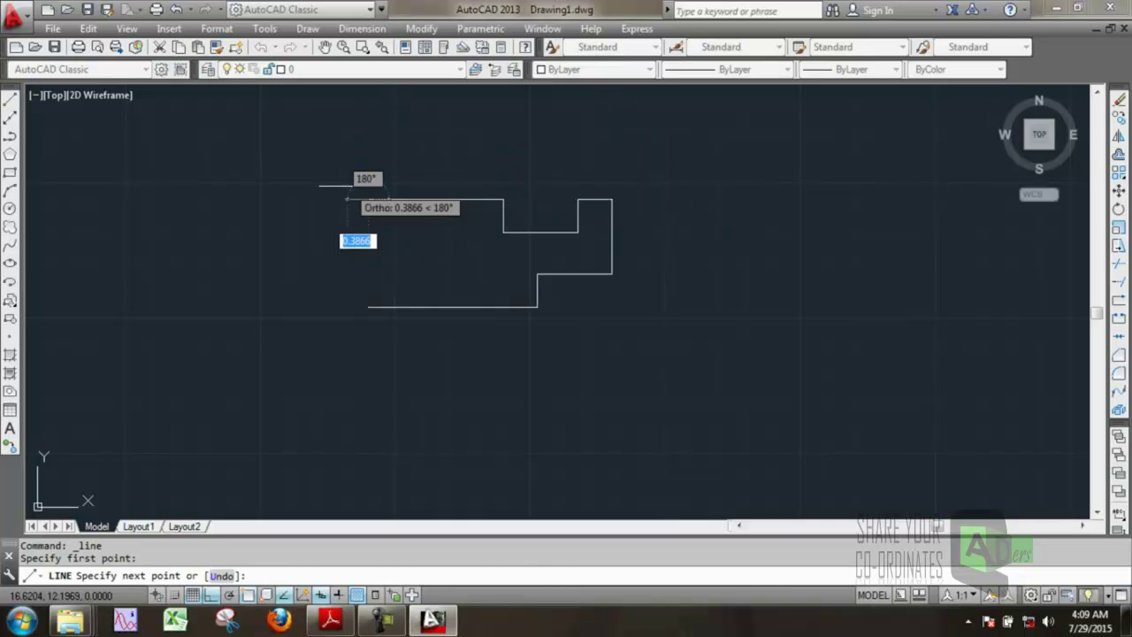
key(Return)
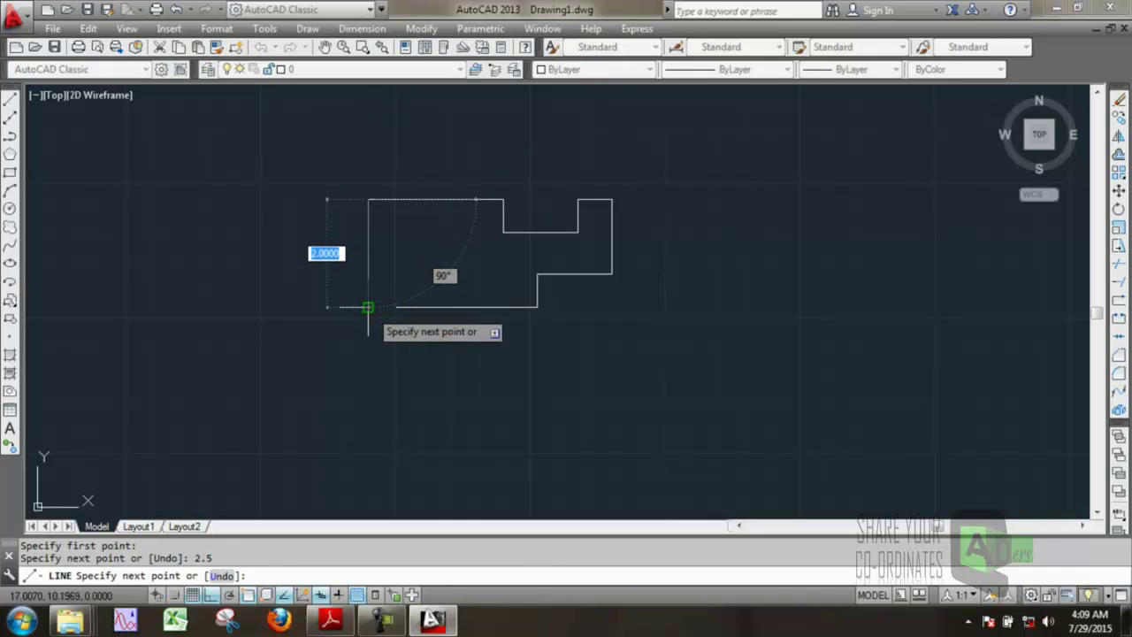
click(369, 307)
right_click(372, 311)
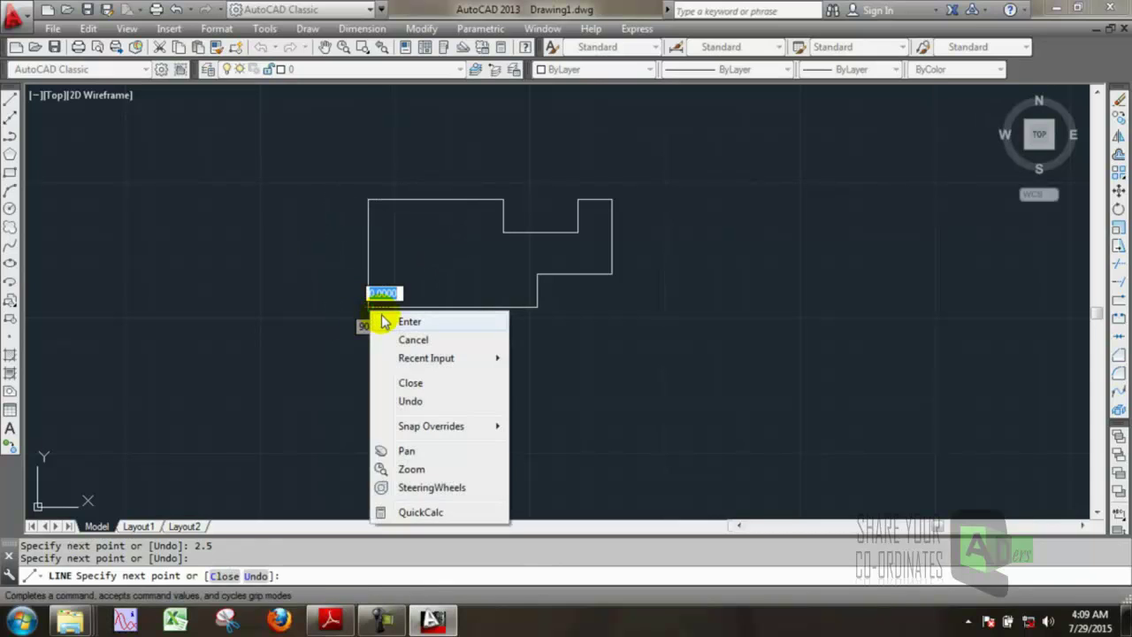
click(409, 321)
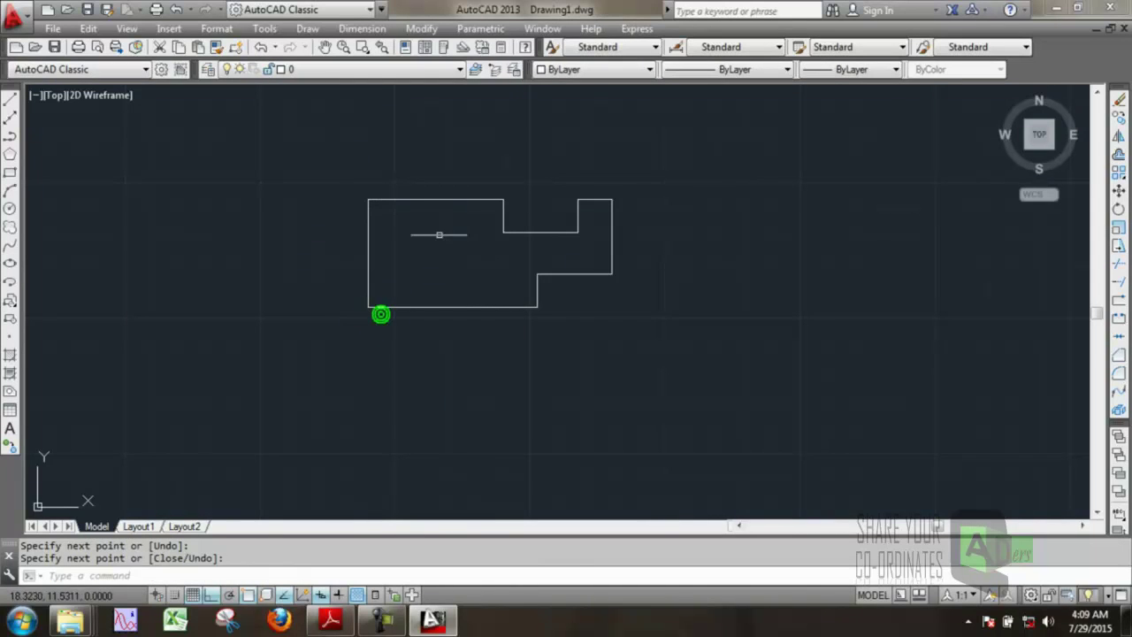
click(337, 626)
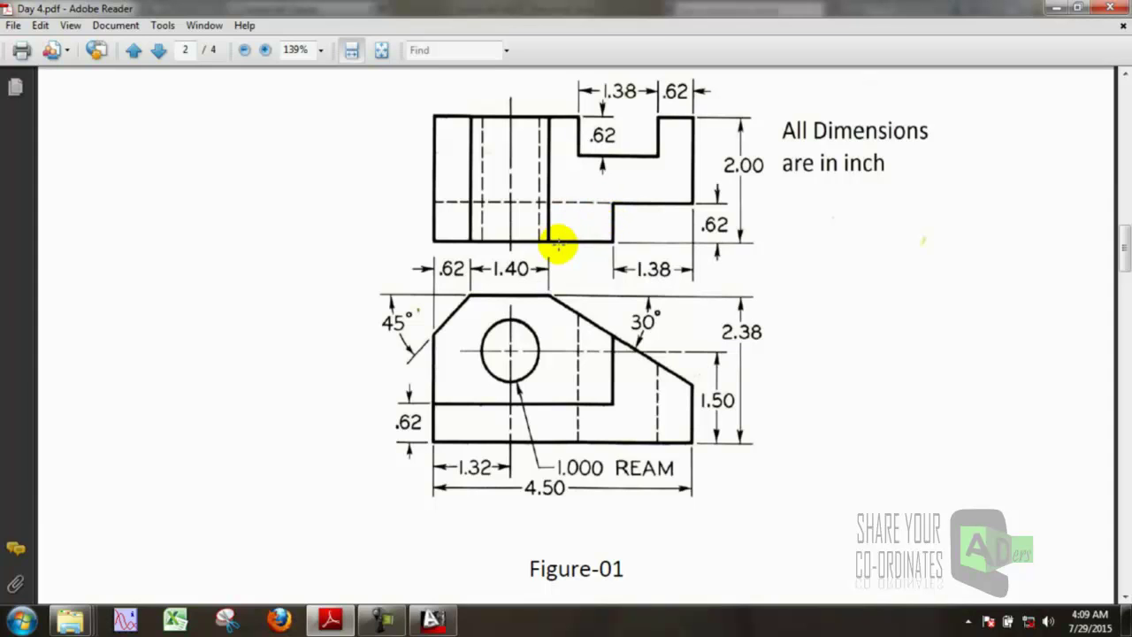
click(432, 617)
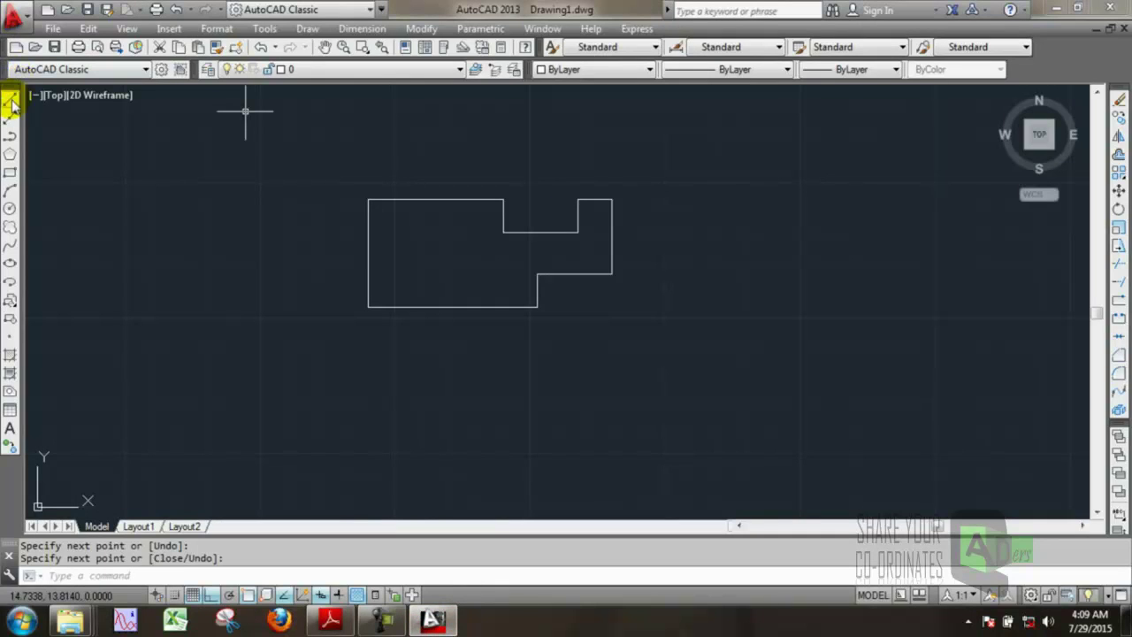
- Draw a vertical line .62 from the left edge, up to the top edge
click(11, 105)
click(368, 307)
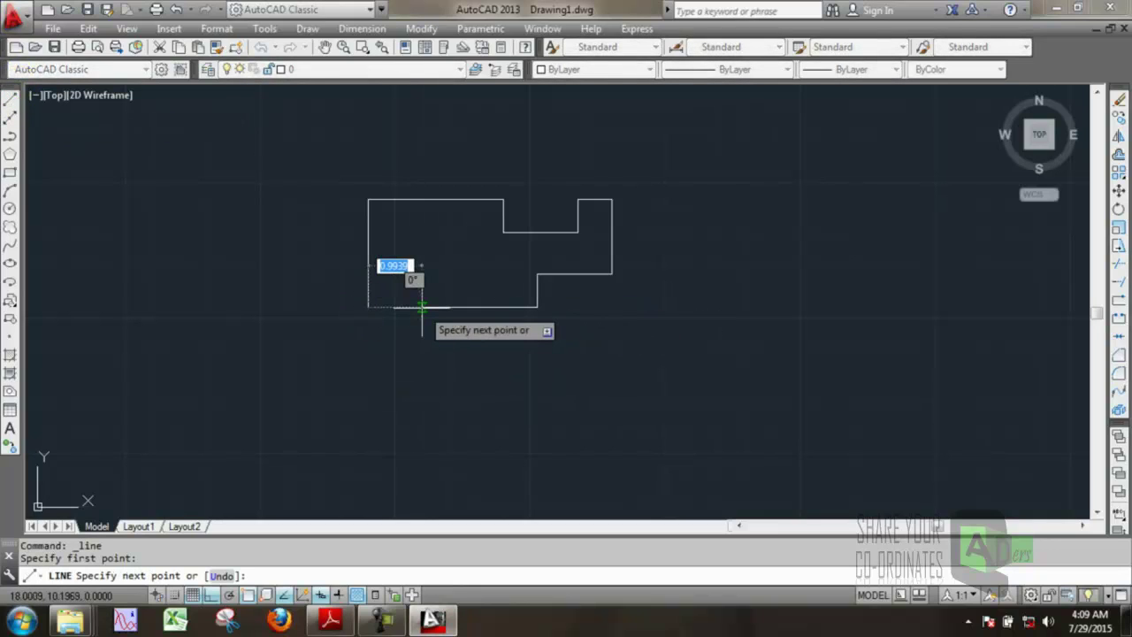
text(1)
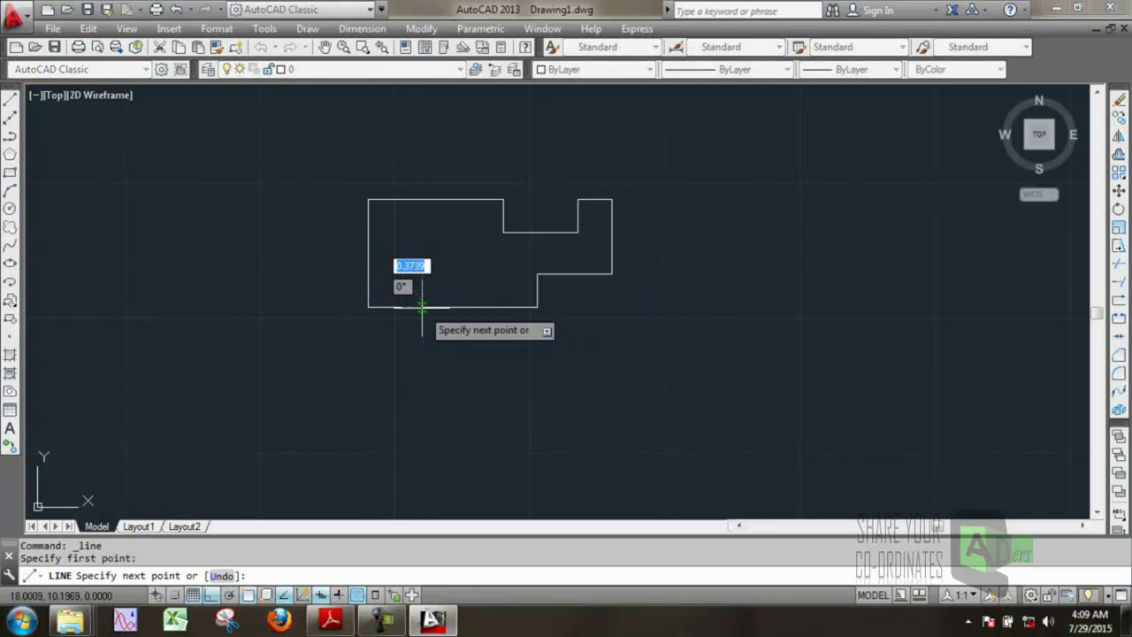
key(Return)
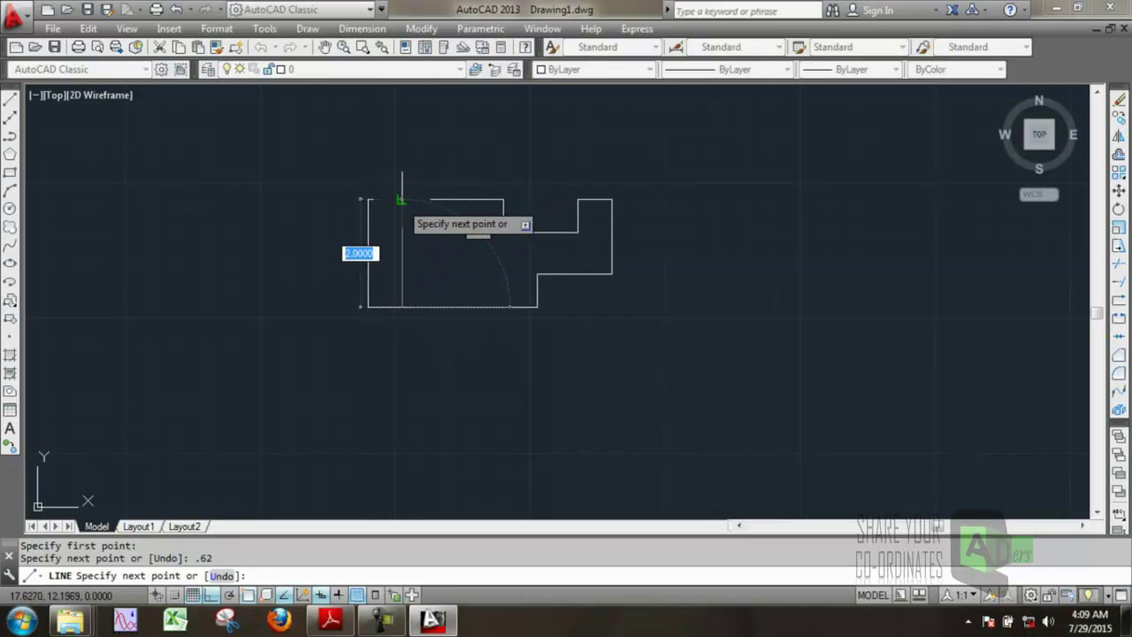
click(402, 200)
right_click(402, 200)
click(429, 215)
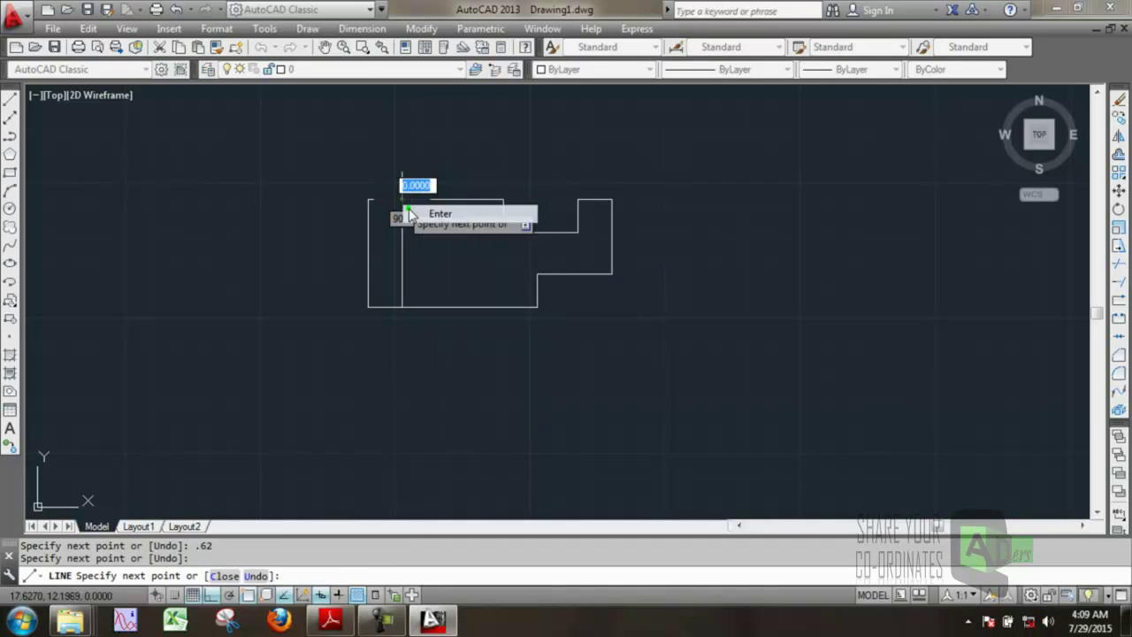
- Draw a second vertical line 1.4 further right, up to the top edge
click(343, 617)
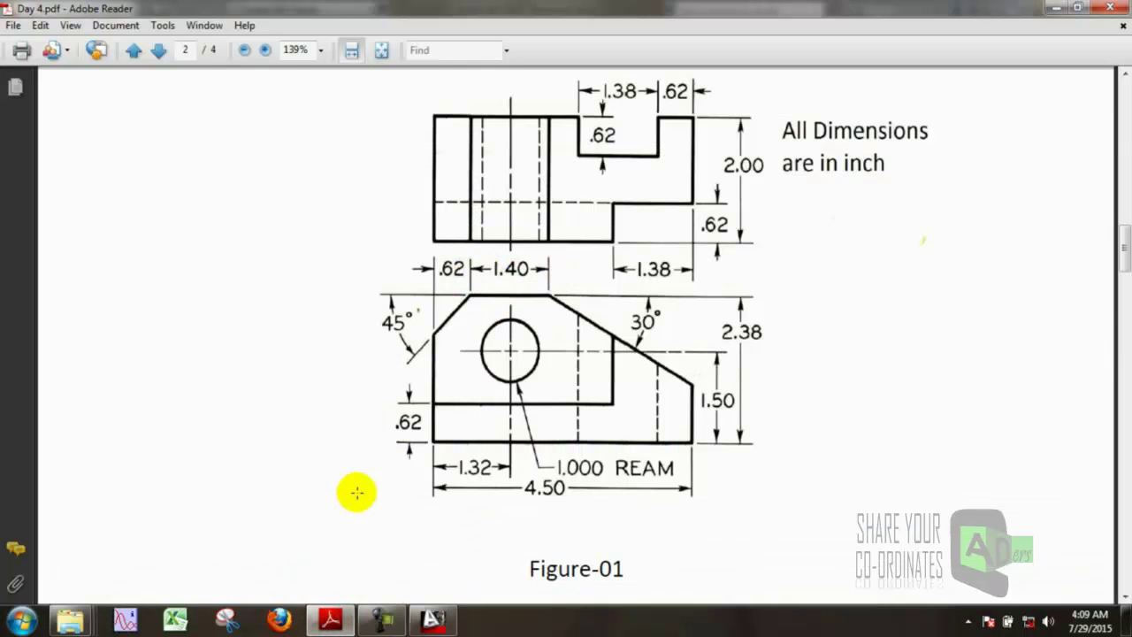
click(330, 616)
click(10, 99)
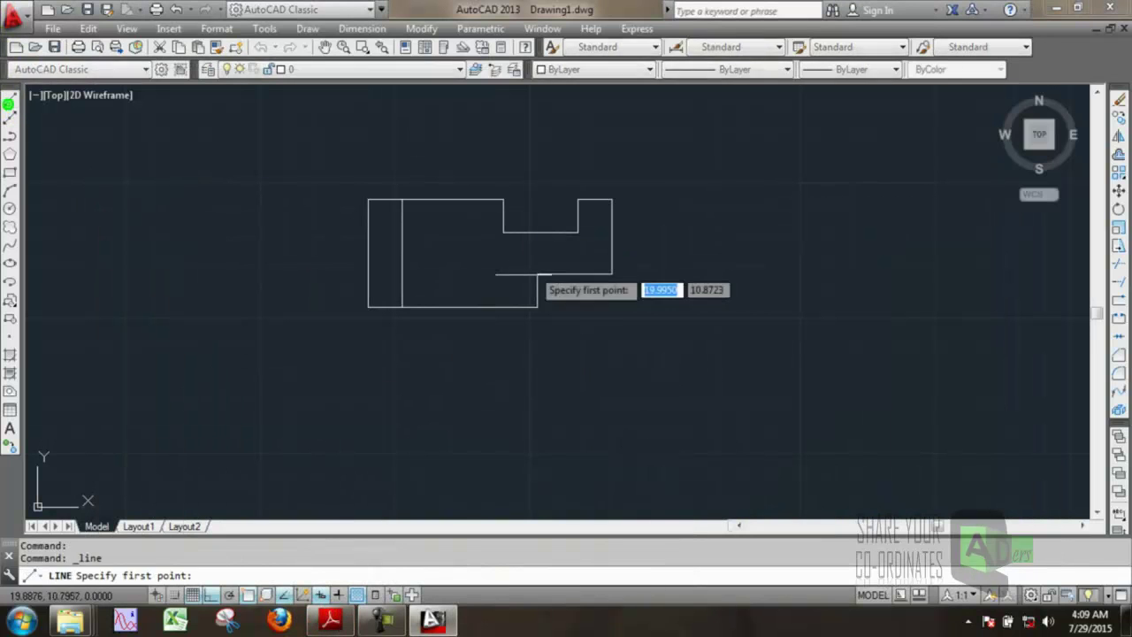
click(403, 307)
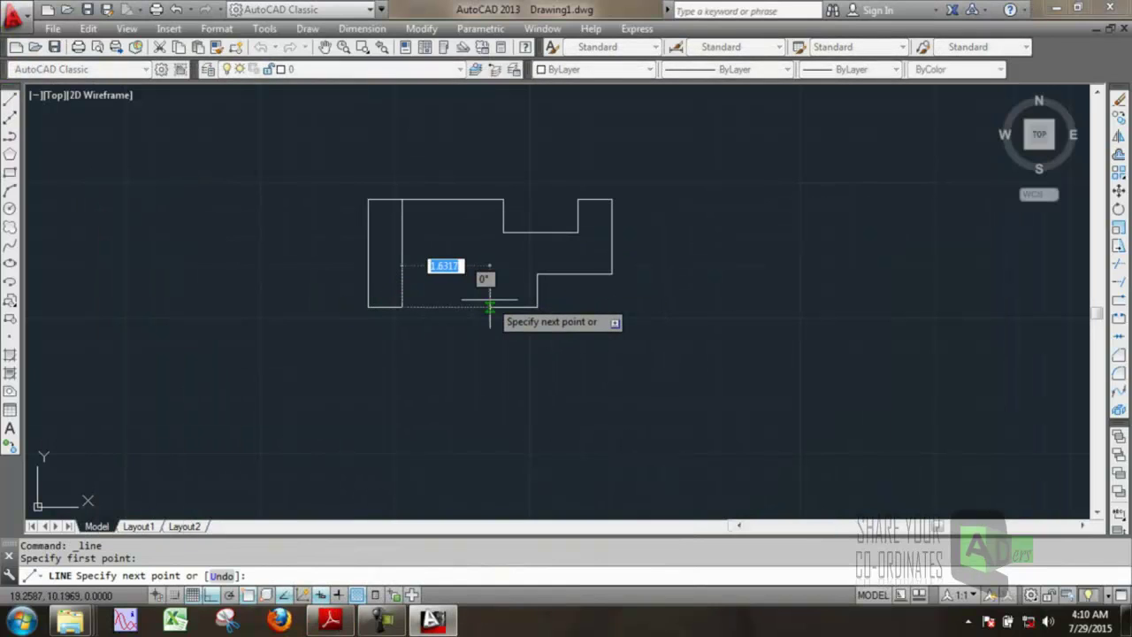
text(1.4)
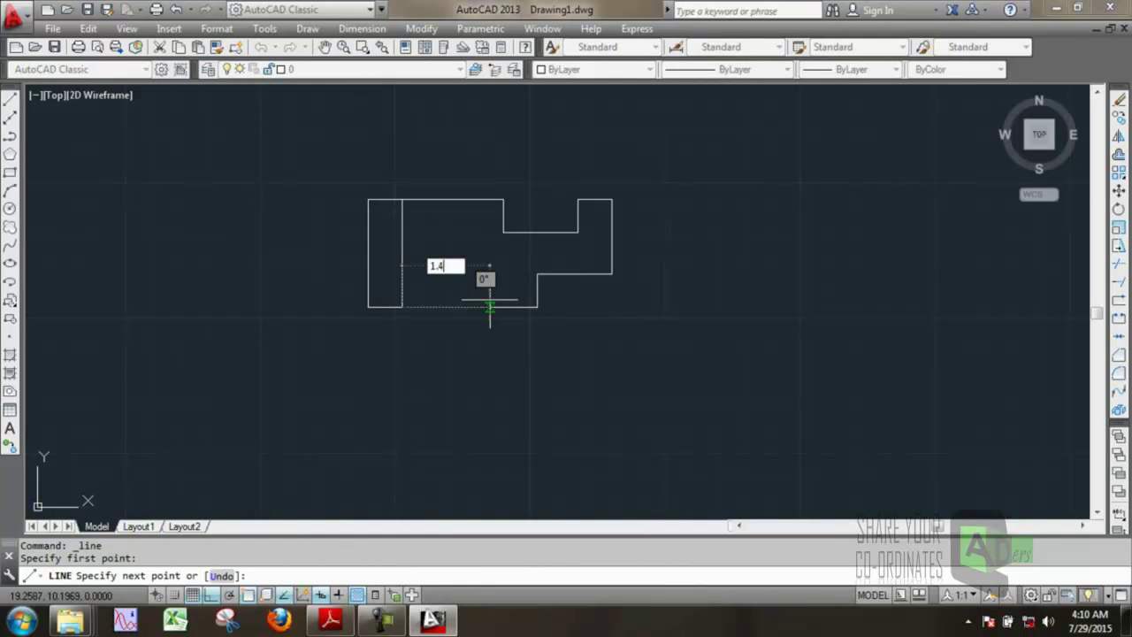
key(Return)
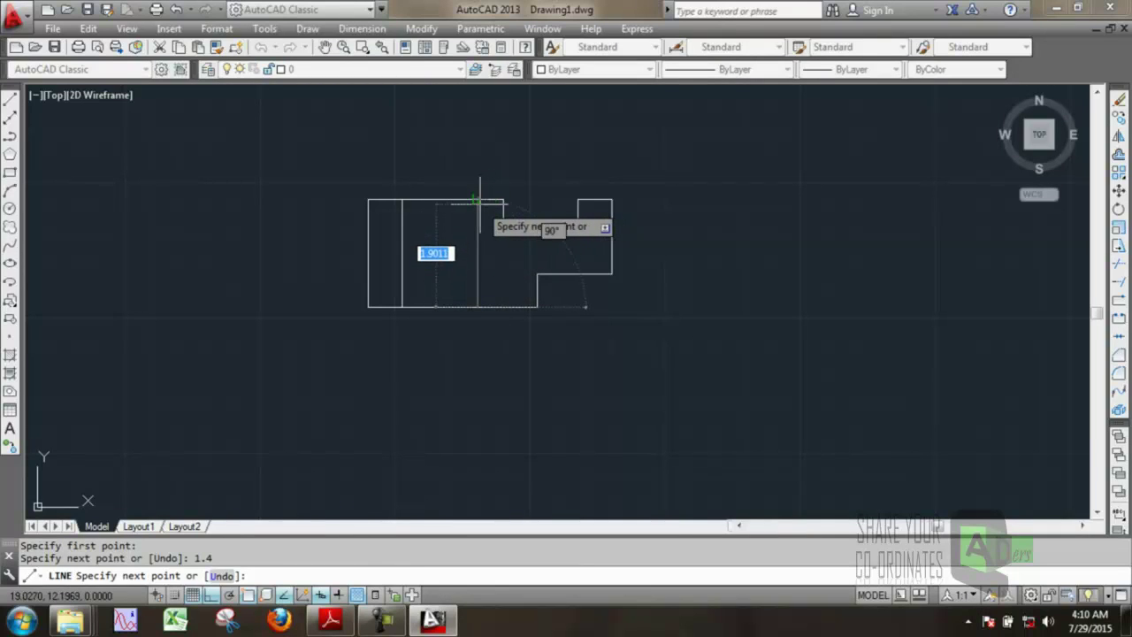
click(479, 203)
right_click(482, 206)
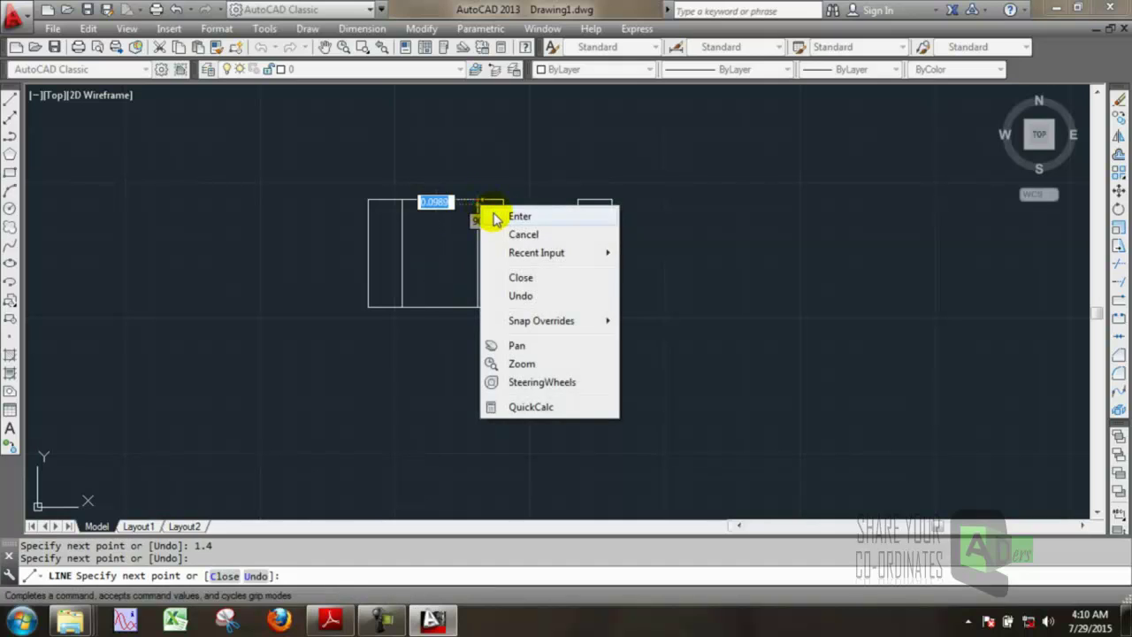
click(519, 217)
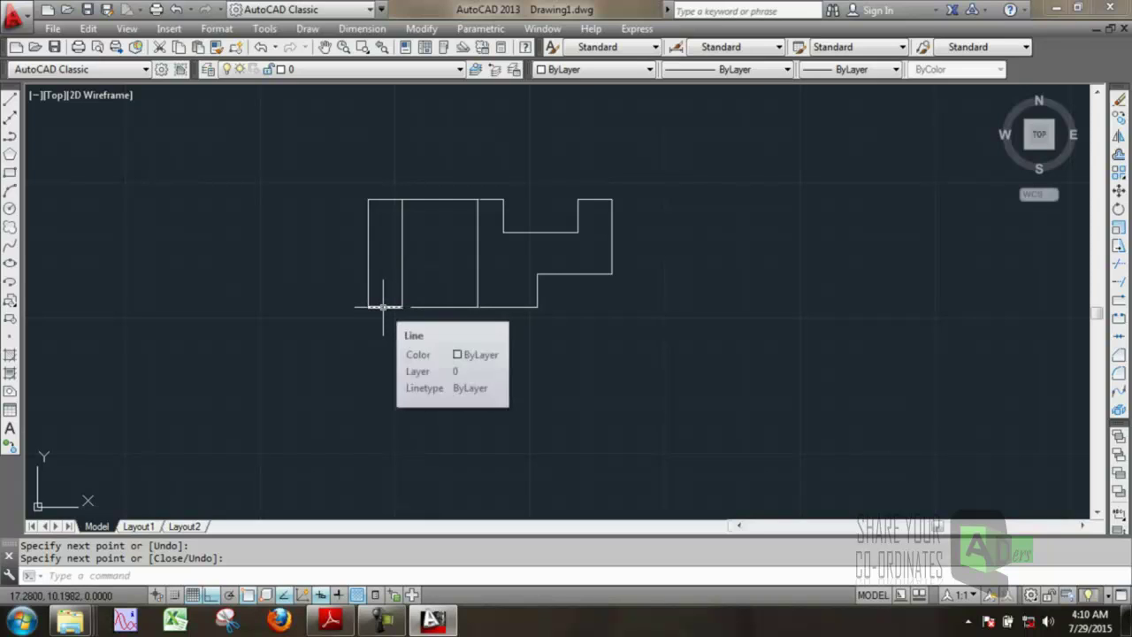
mouse_move(442, 306)
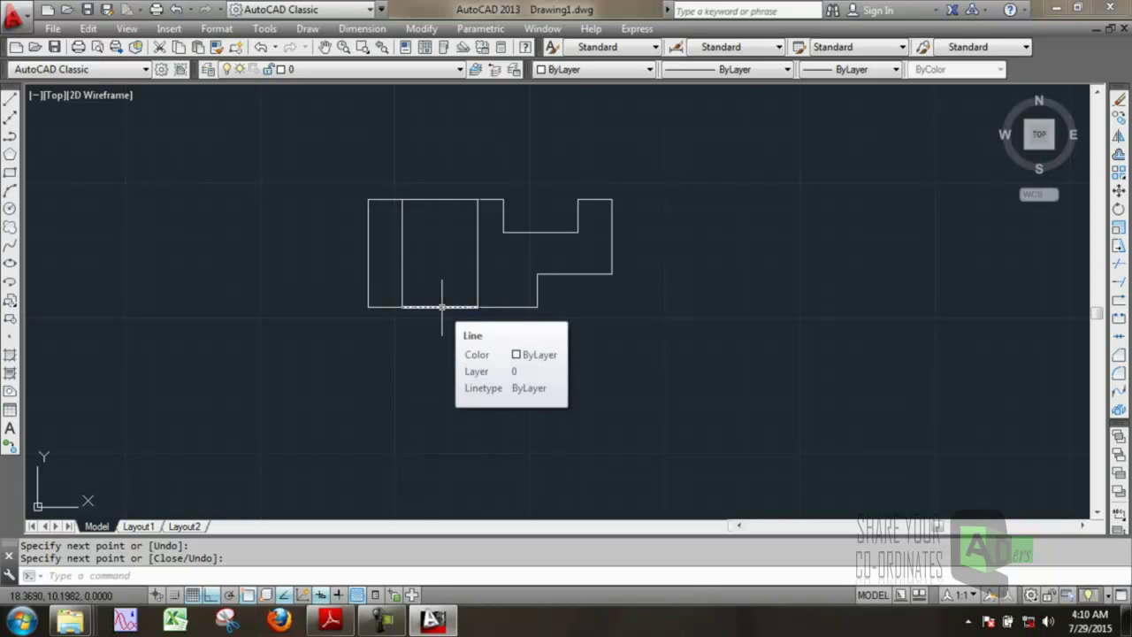
- Erase the two leftover helper segments along the outline's bottom edge
click(441, 307)
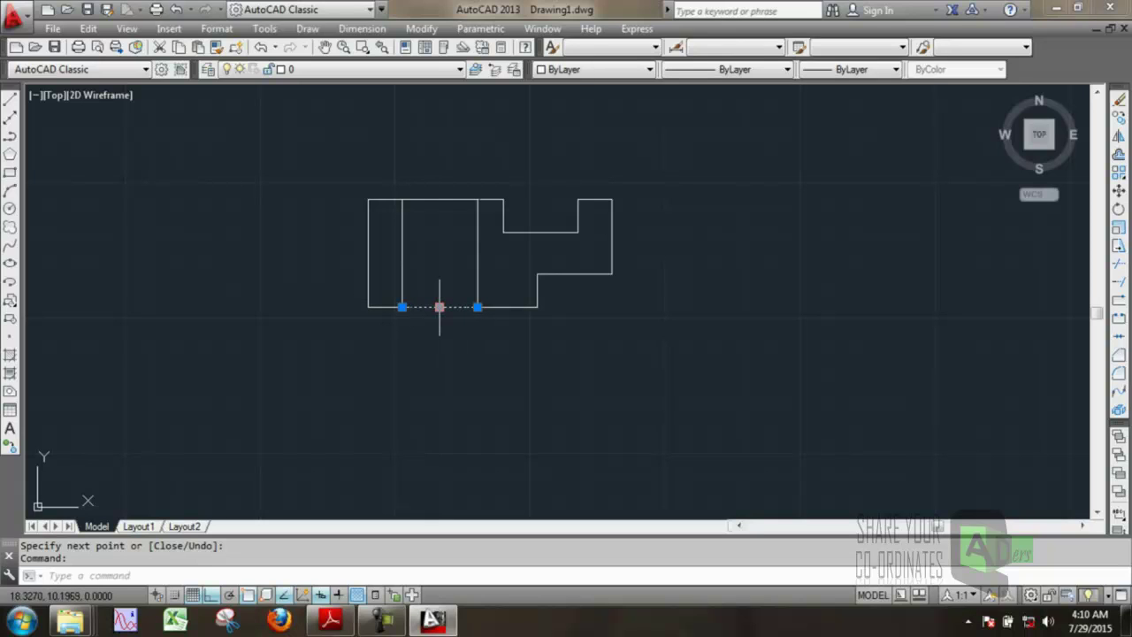
key(Delete)
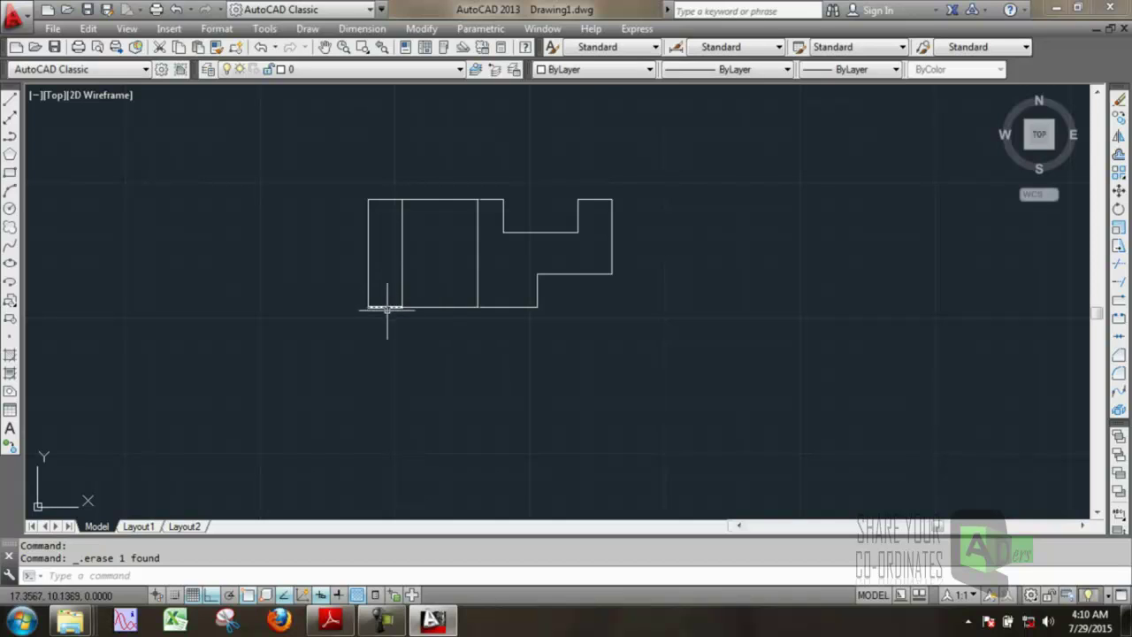
click(386, 307)
right_click(387, 306)
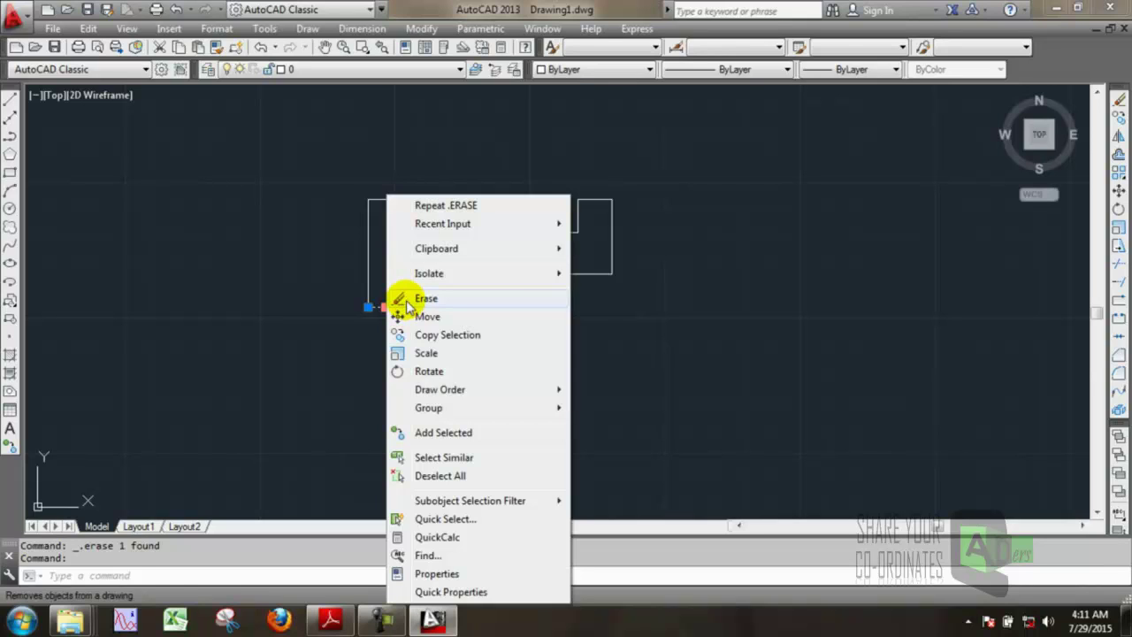
click(407, 299)
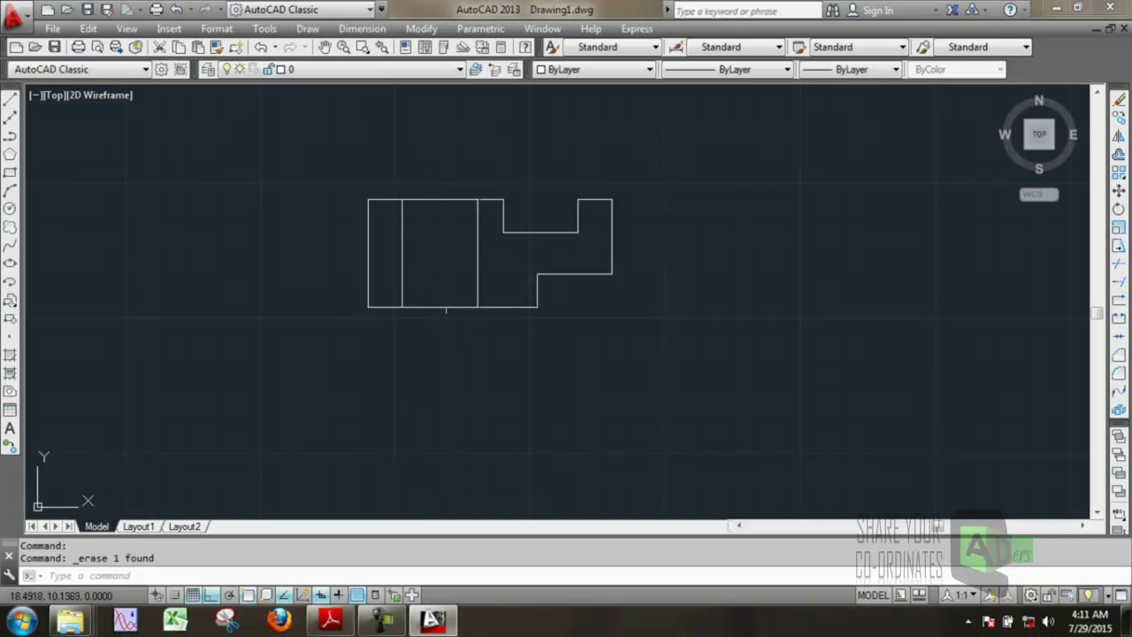
click(342, 622)
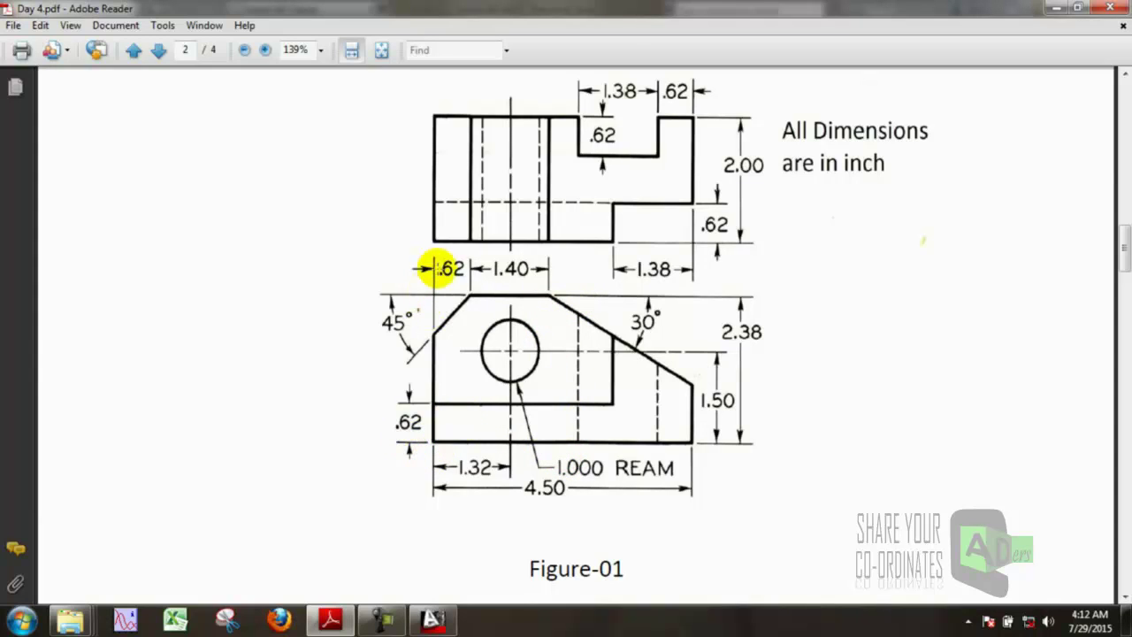
click(434, 616)
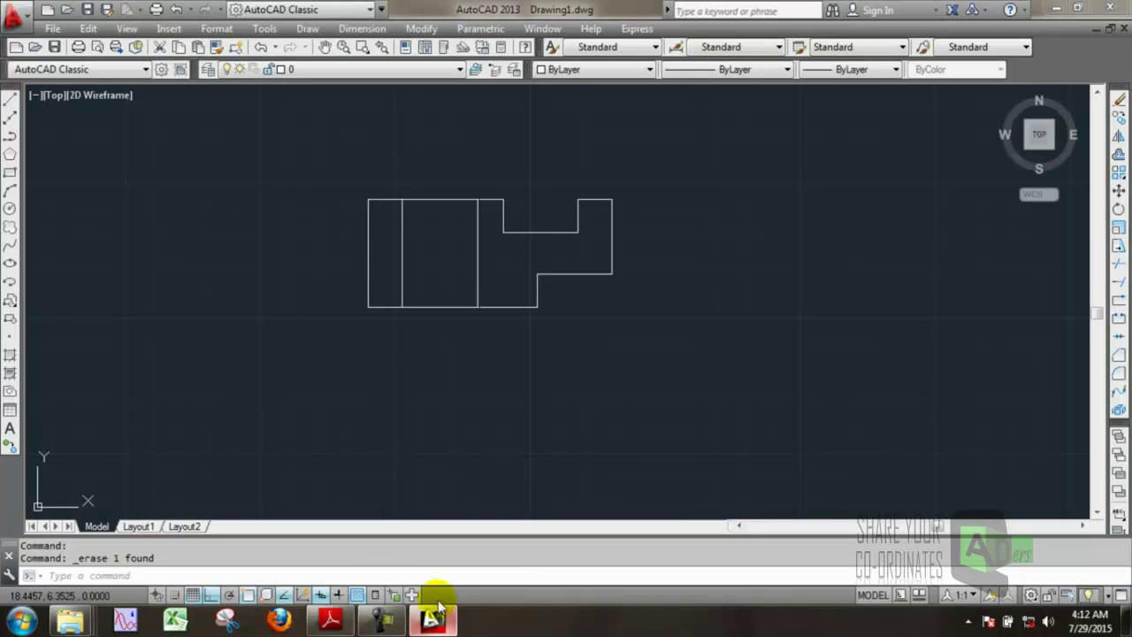
- Show the status-bar toggles as text labels and leave Object Snap Tracking on
right_click(355, 597)
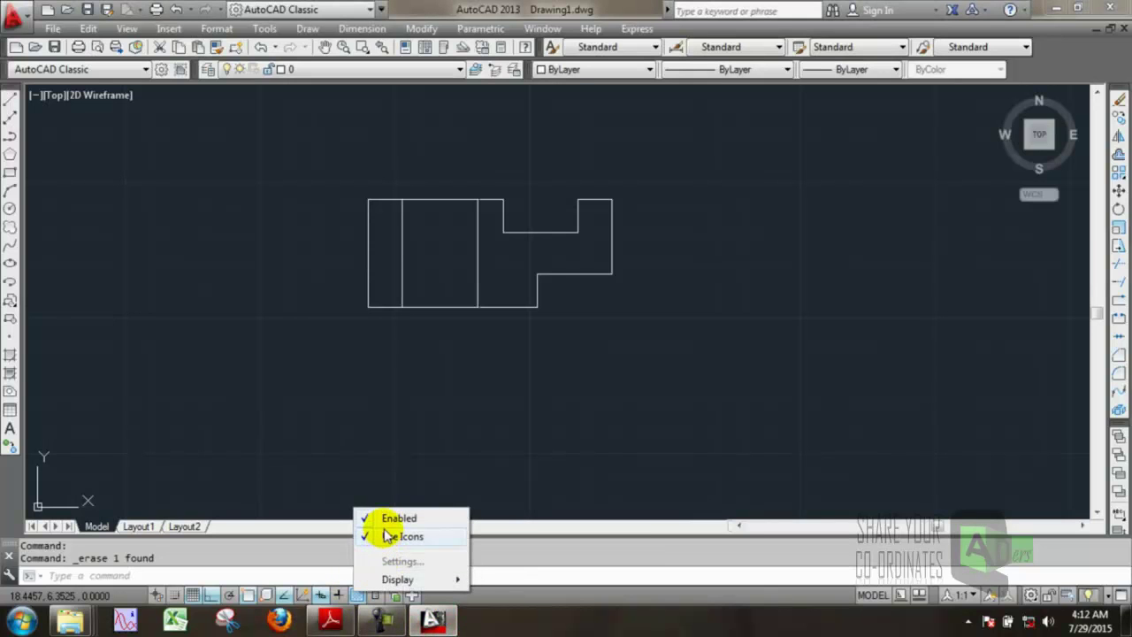
click(386, 537)
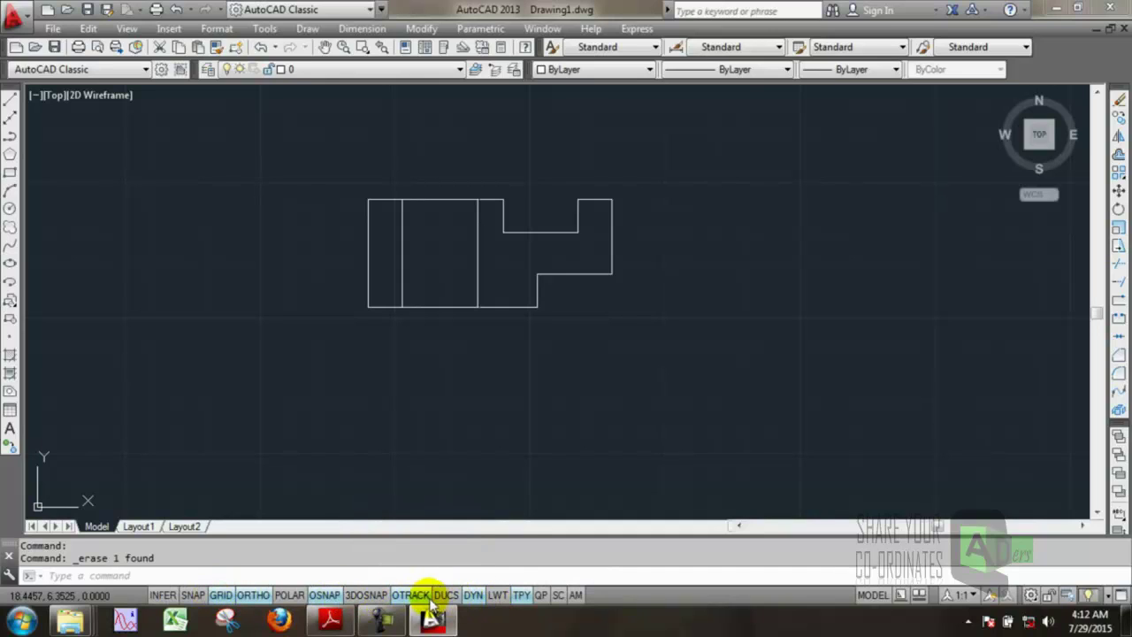
right_click(370, 597)
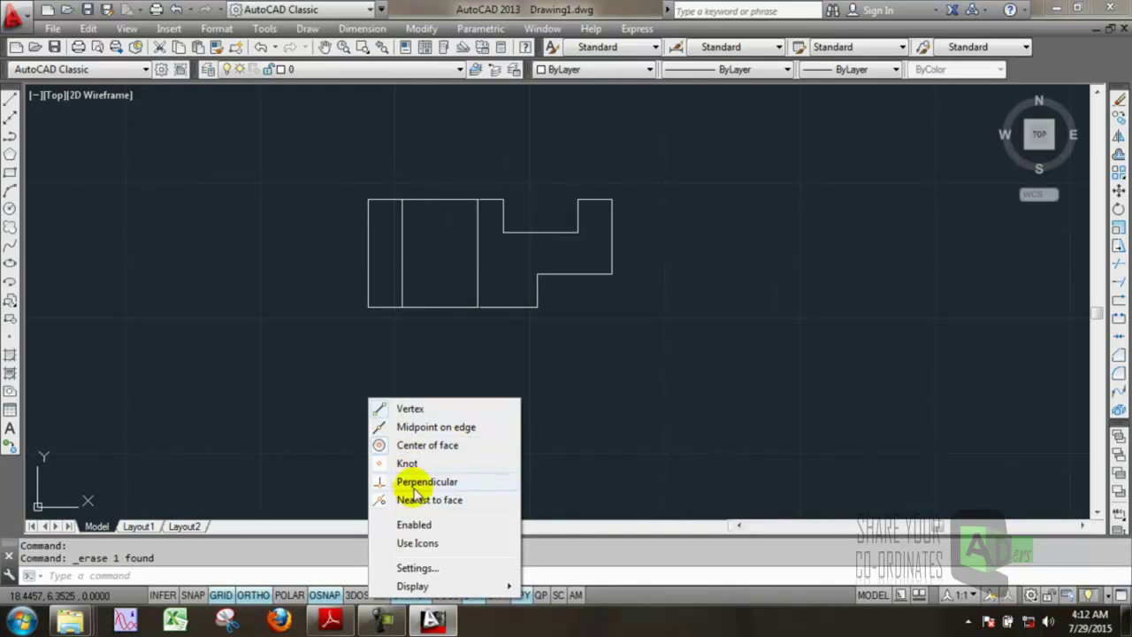
click(637, 597)
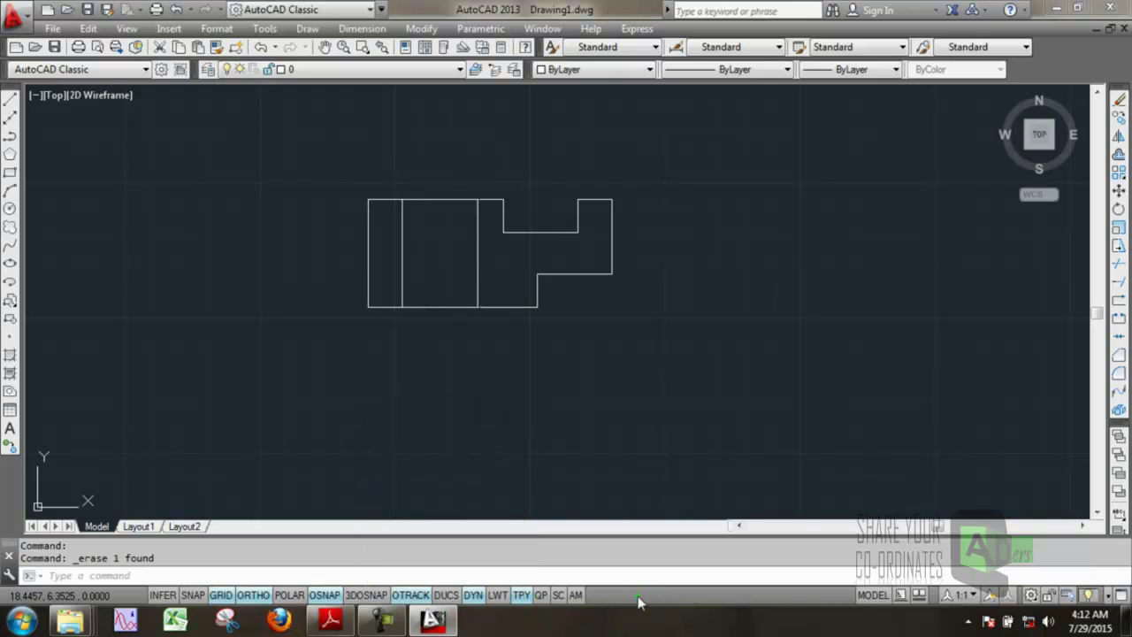
click(409, 597)
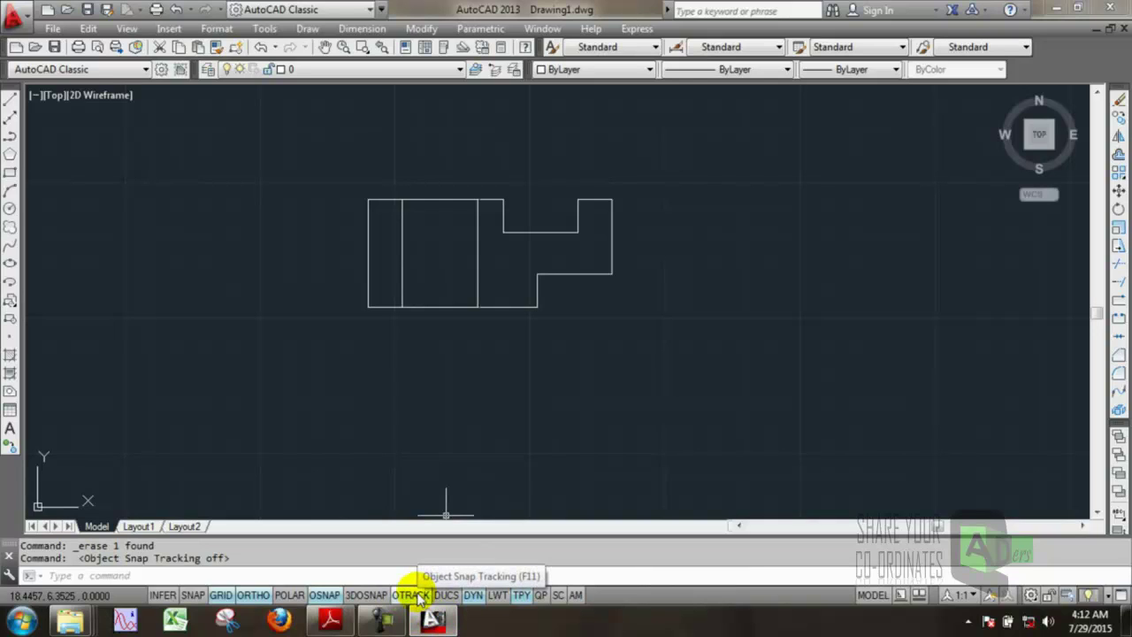
click(416, 596)
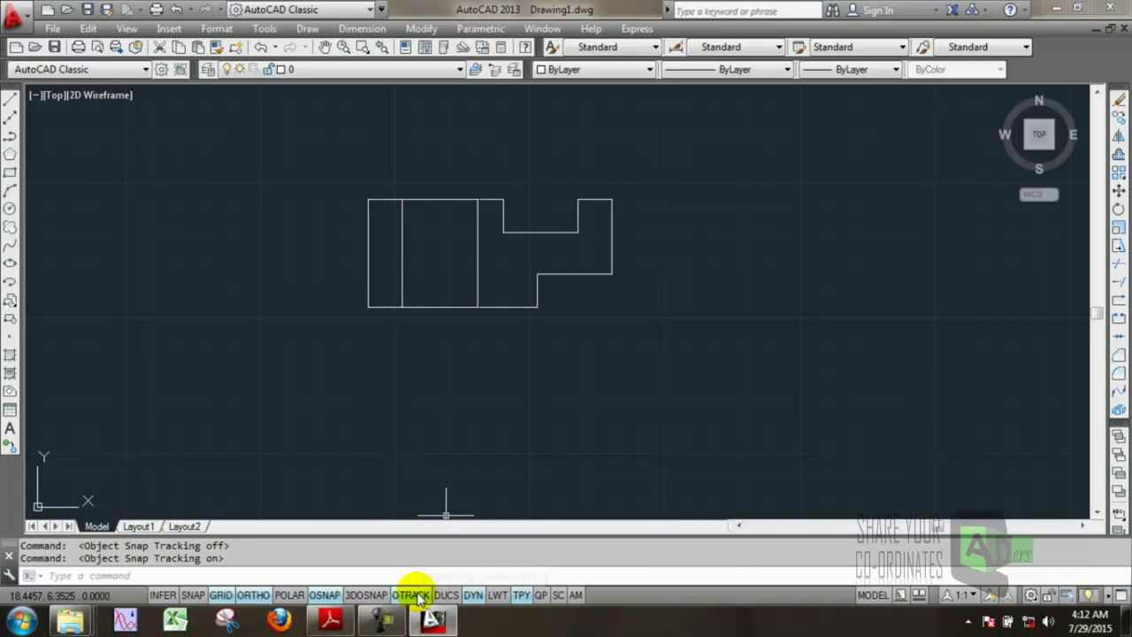
- Zoom and pan the top view upward to leave room below it
scroll(434, 384, down, 2)
scroll(442, 392, up, 4)
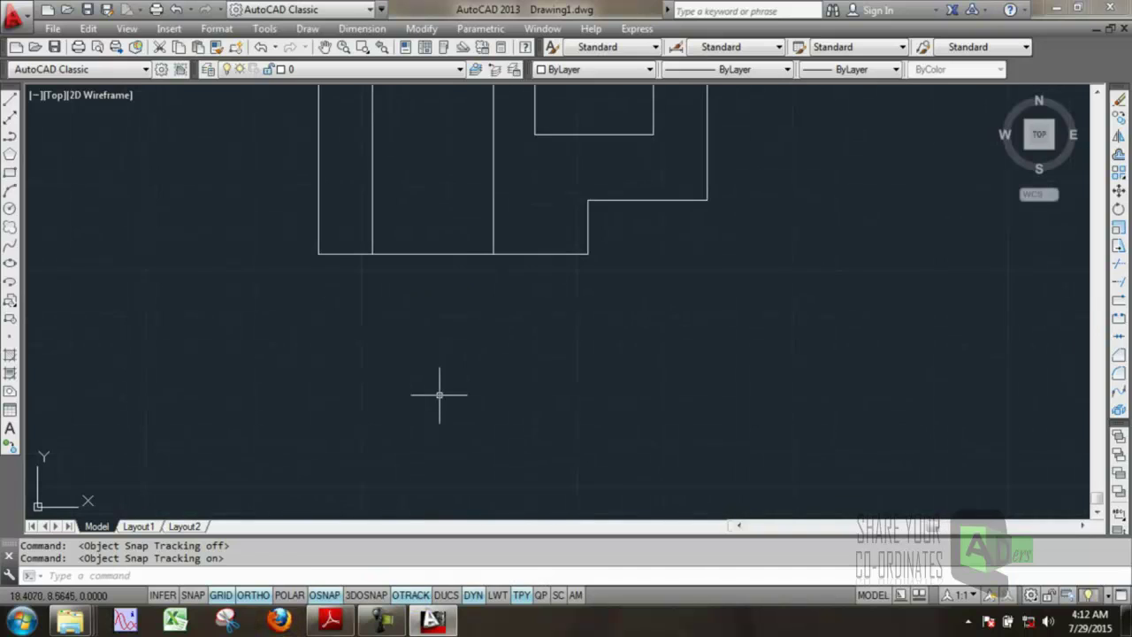
scroll(437, 392, down, 2)
scroll(441, 405, down, 2)
middle_drag(441, 404, 442, 324)
scroll(443, 321, up, 2)
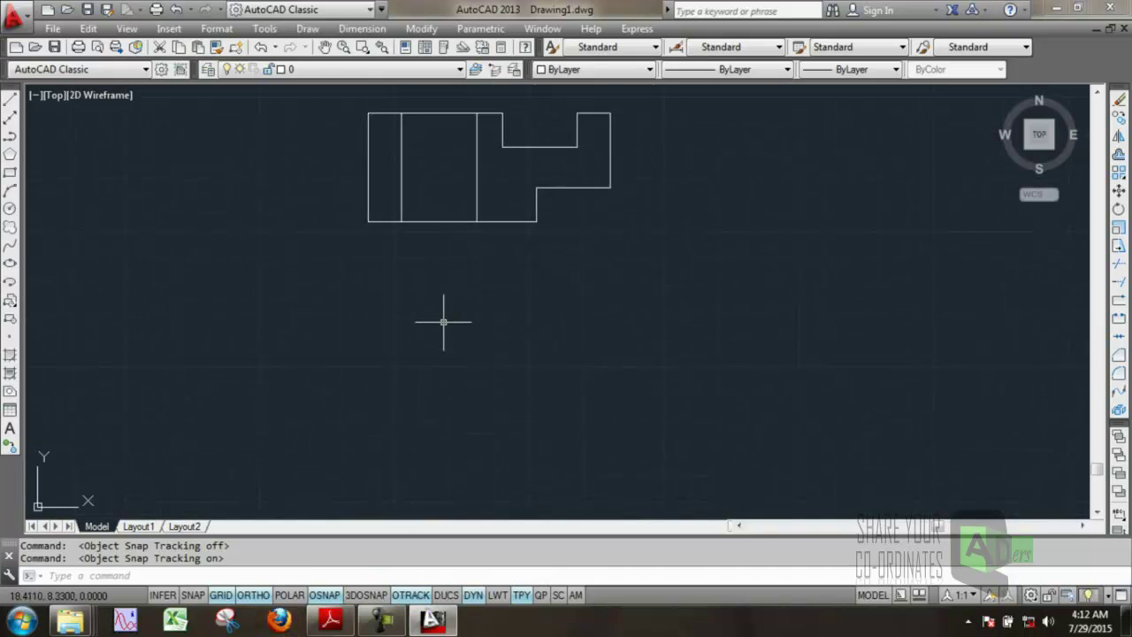
- Start a line, tracking its start point down from the top view's bottom-left corner
click(10, 103)
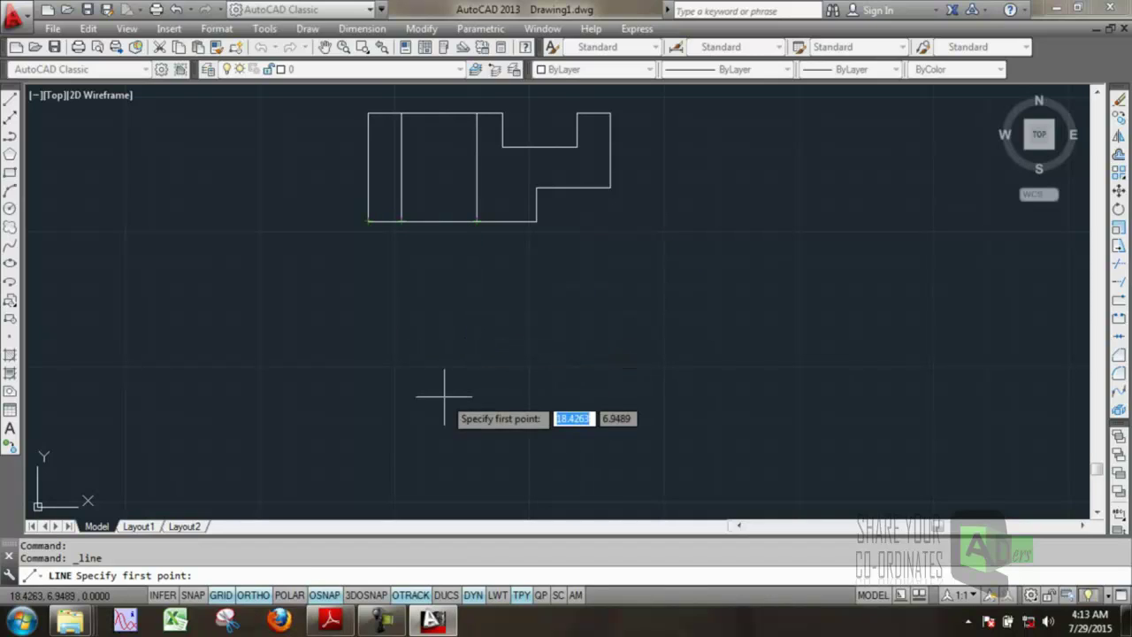
click(409, 595)
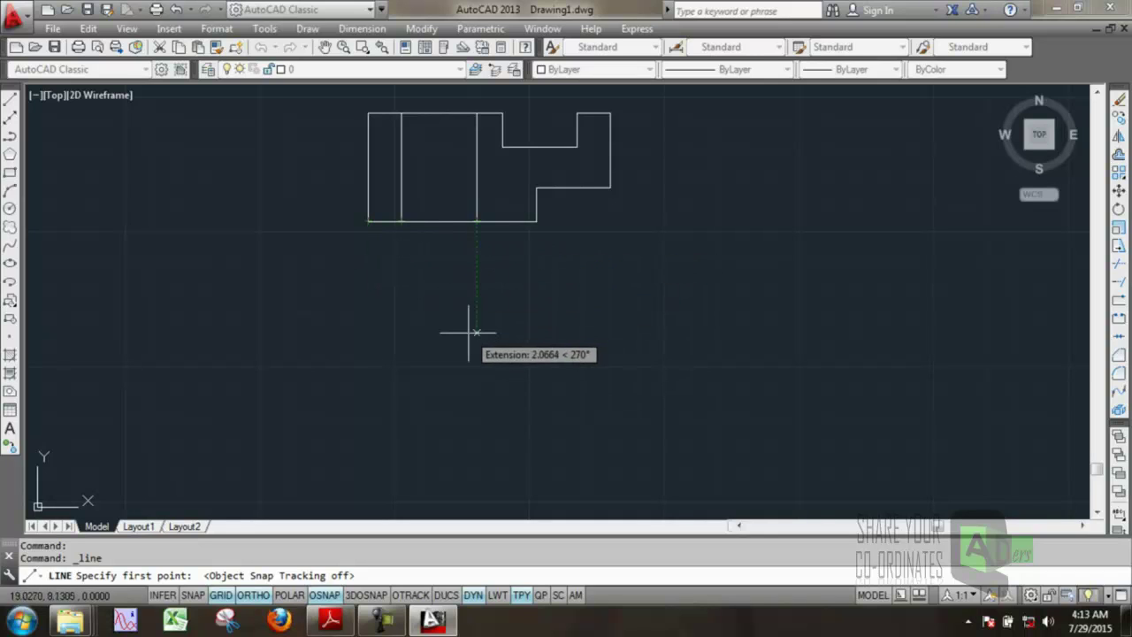
click(411, 595)
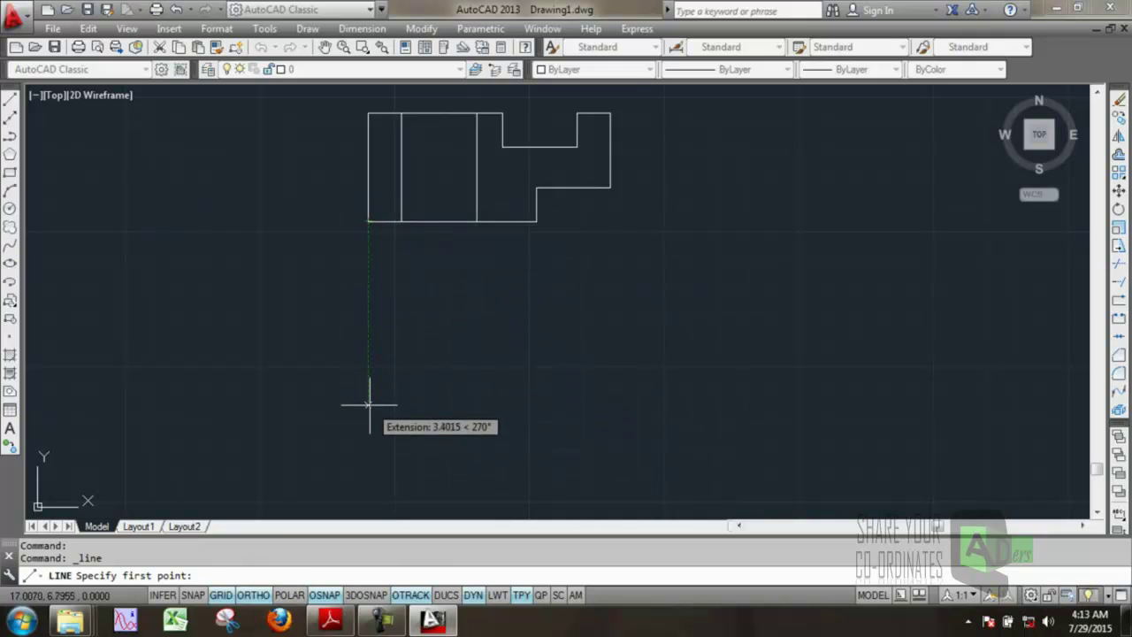
- Draw a 4.5-long horizontal base line below the top view's left corner, then view the reference PDF
click(368, 406)
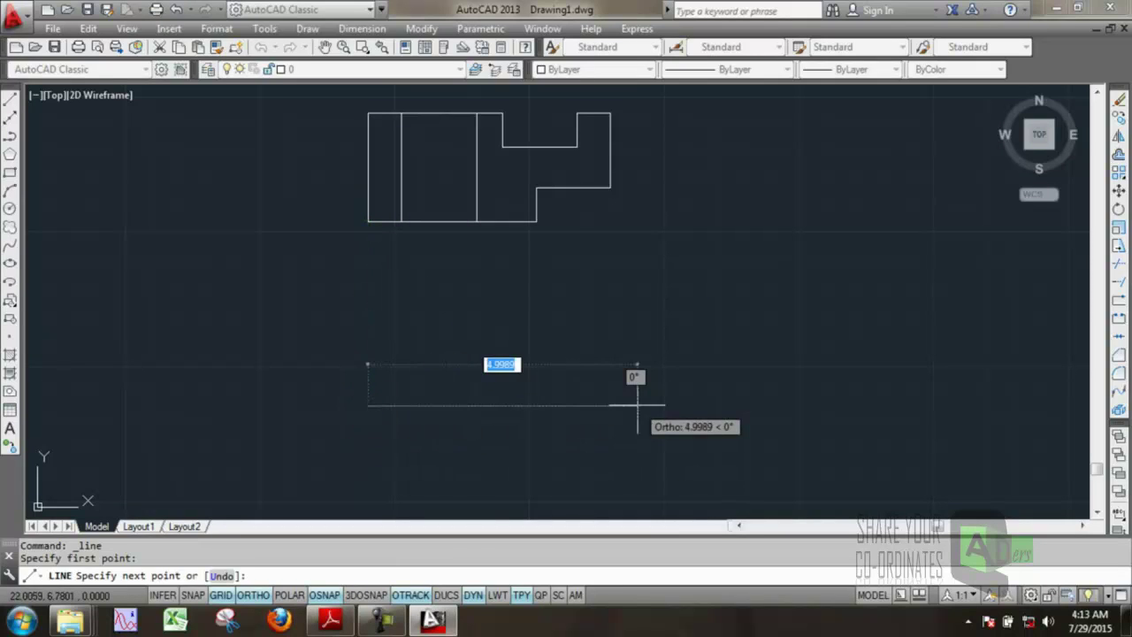
text(4.5)
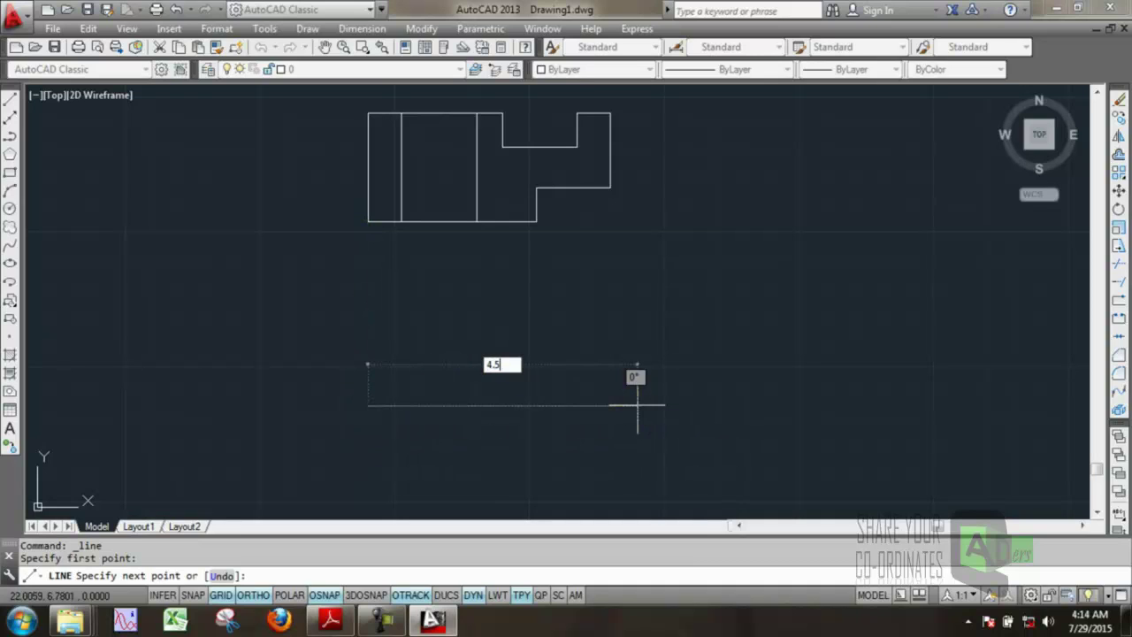
key(Return)
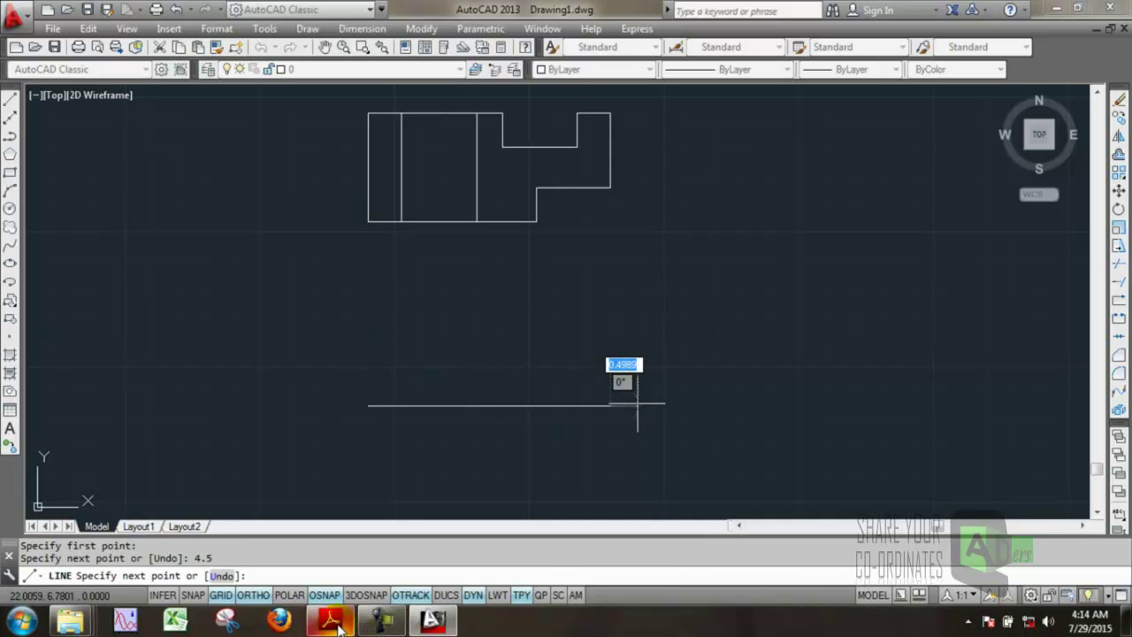
click(339, 626)
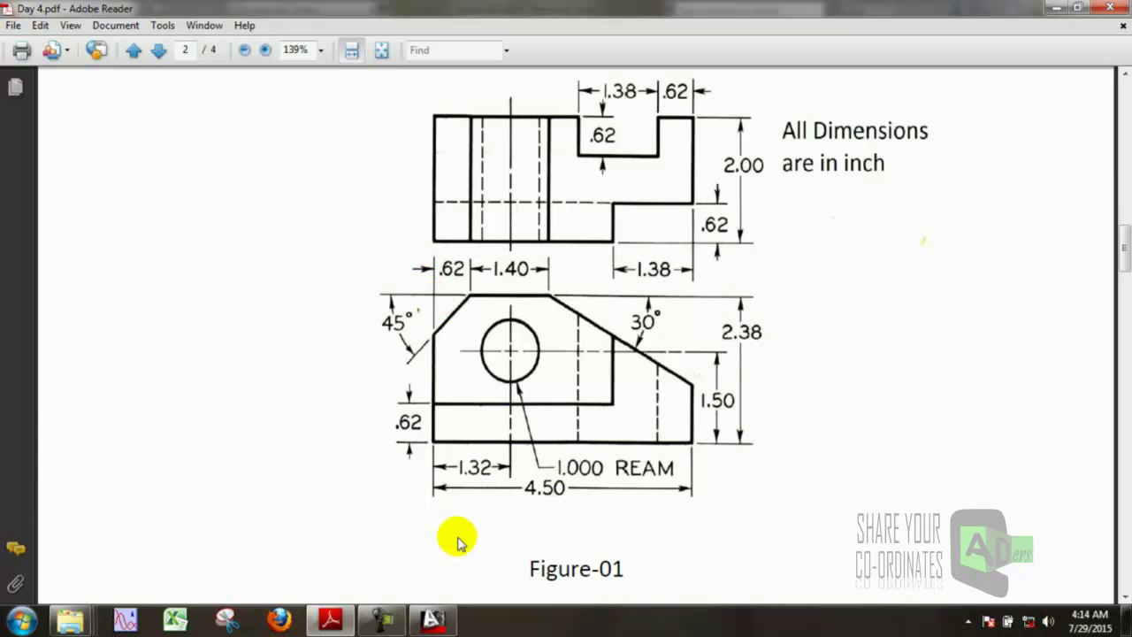
- Draw a 2.38 vertical line up from the base line's left end
click(432, 619)
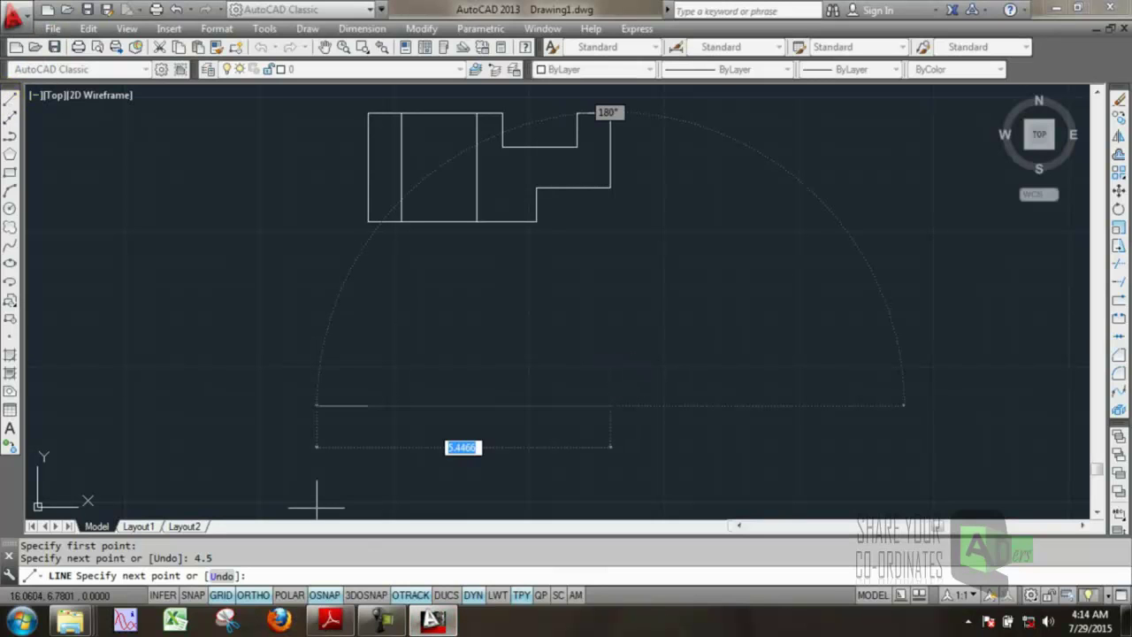
key(Escape)
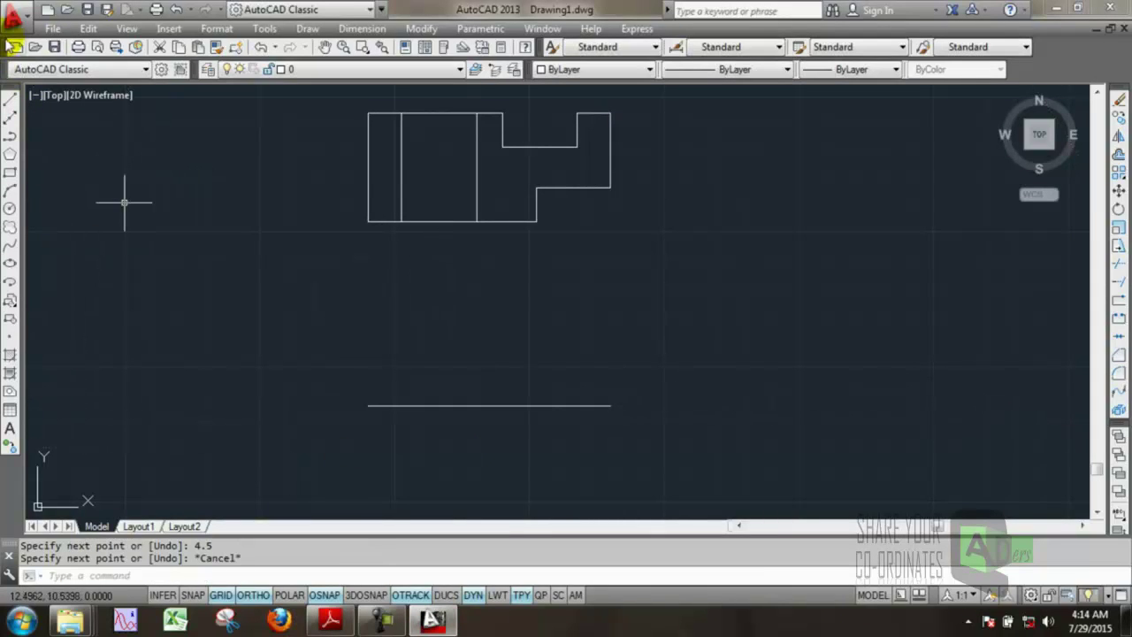
click(11, 99)
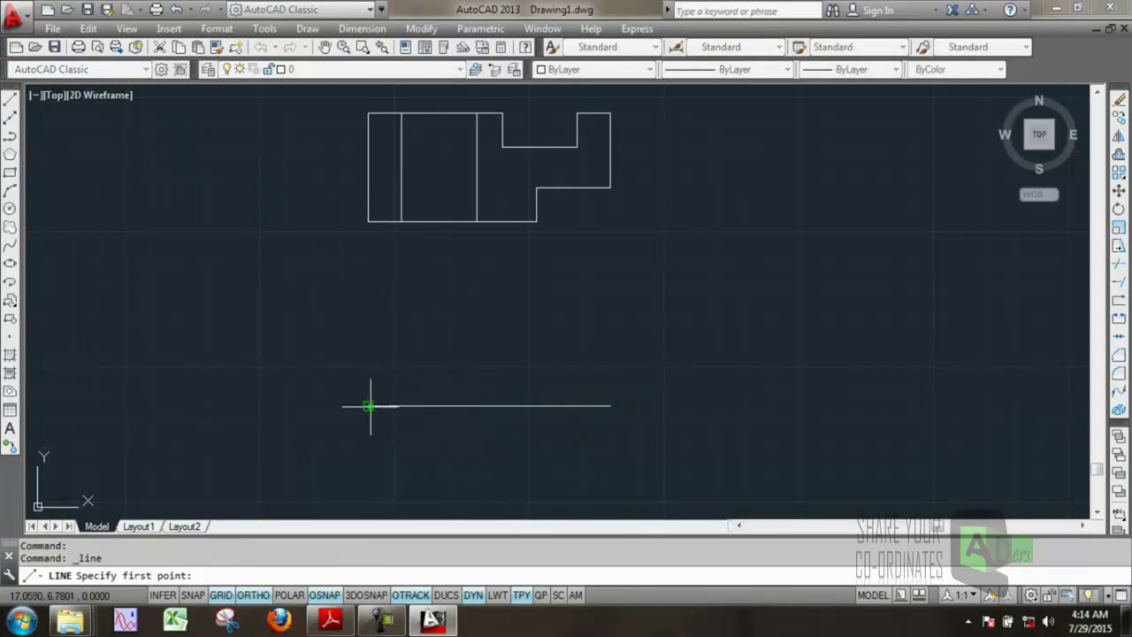
click(369, 406)
text(2.38)
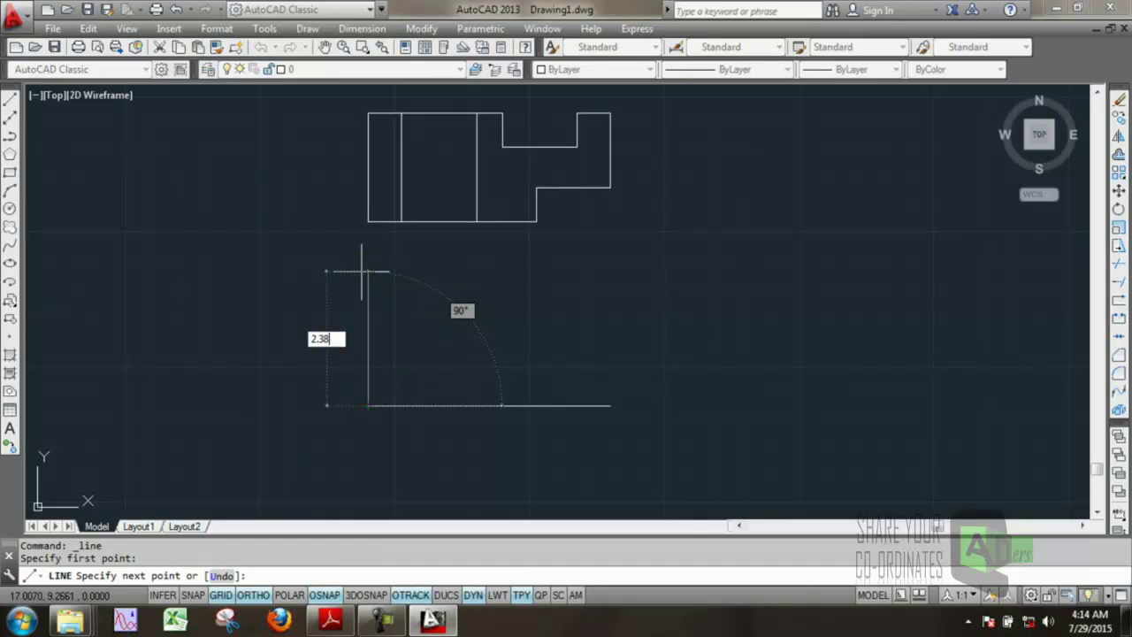
key(Return)
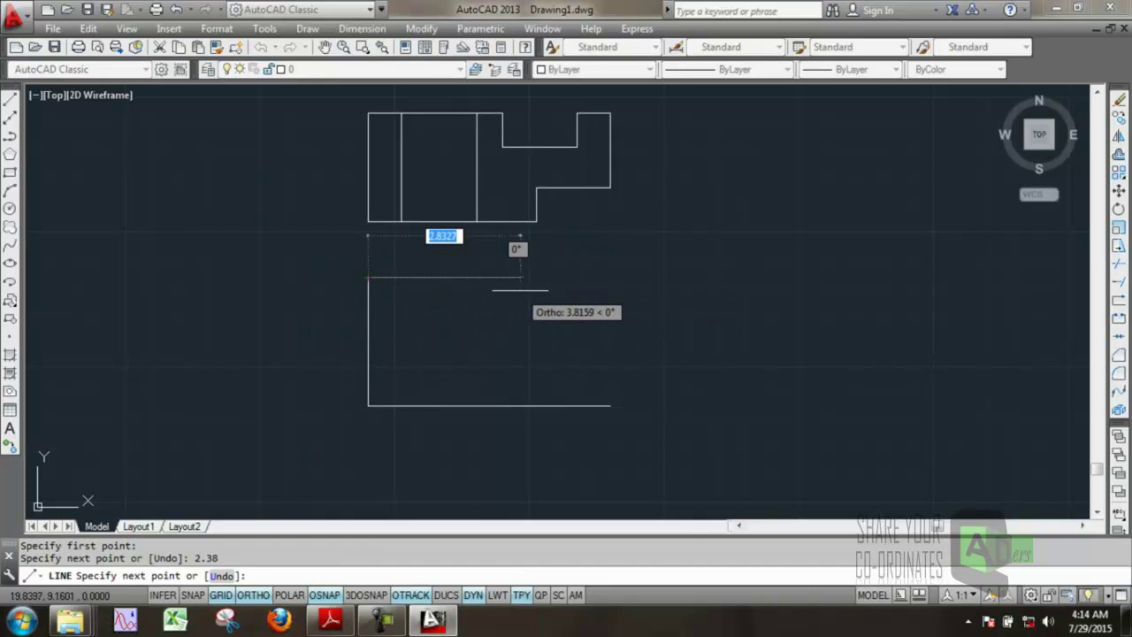
- Check the reference, then add a .62 horizontal line at the vertical line's top
click(348, 622)
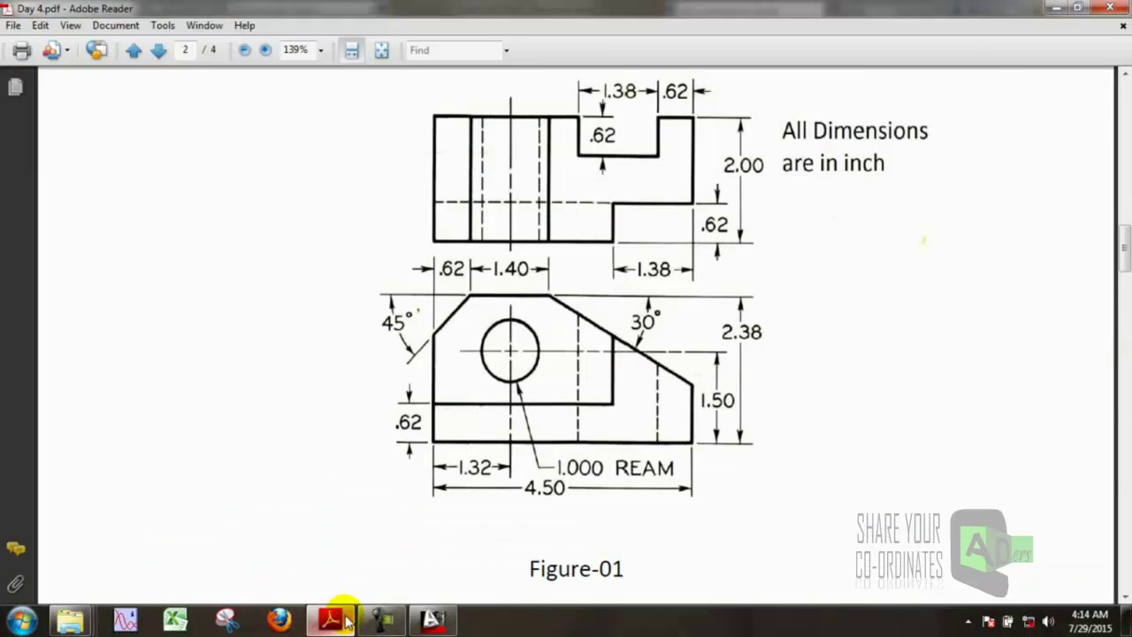
click(348, 622)
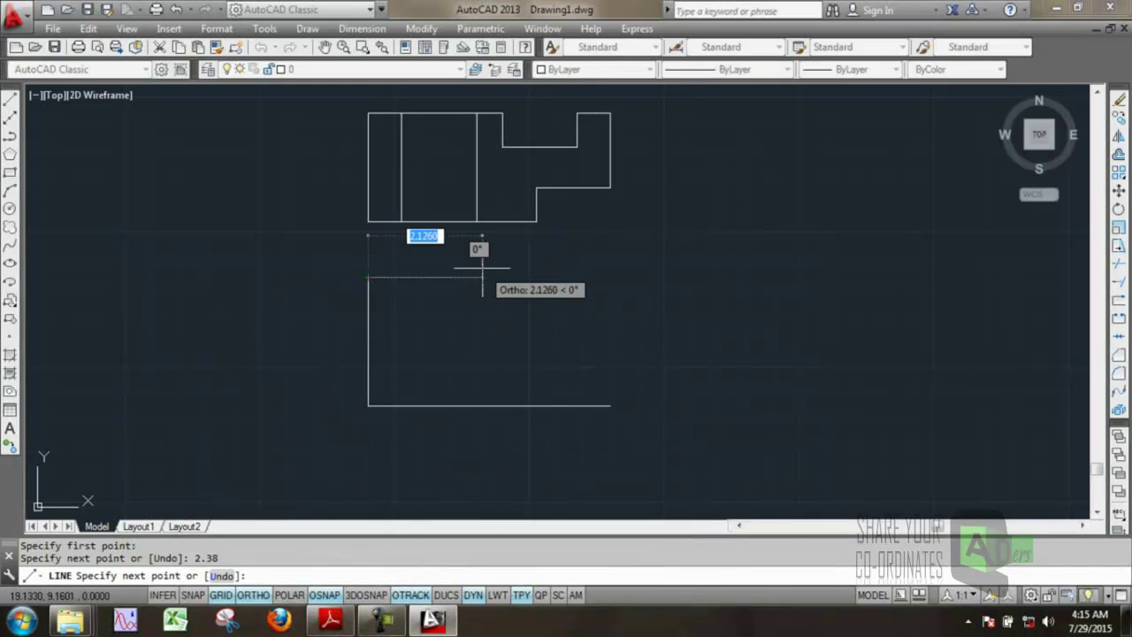
text(.6)
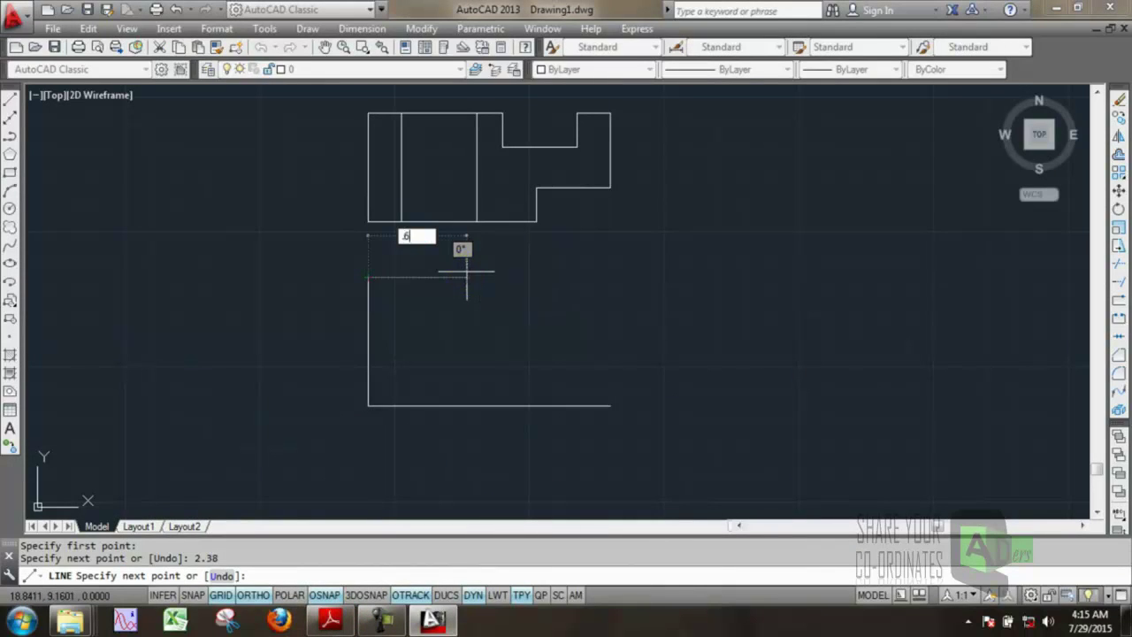
key(Return)
key(Escape)
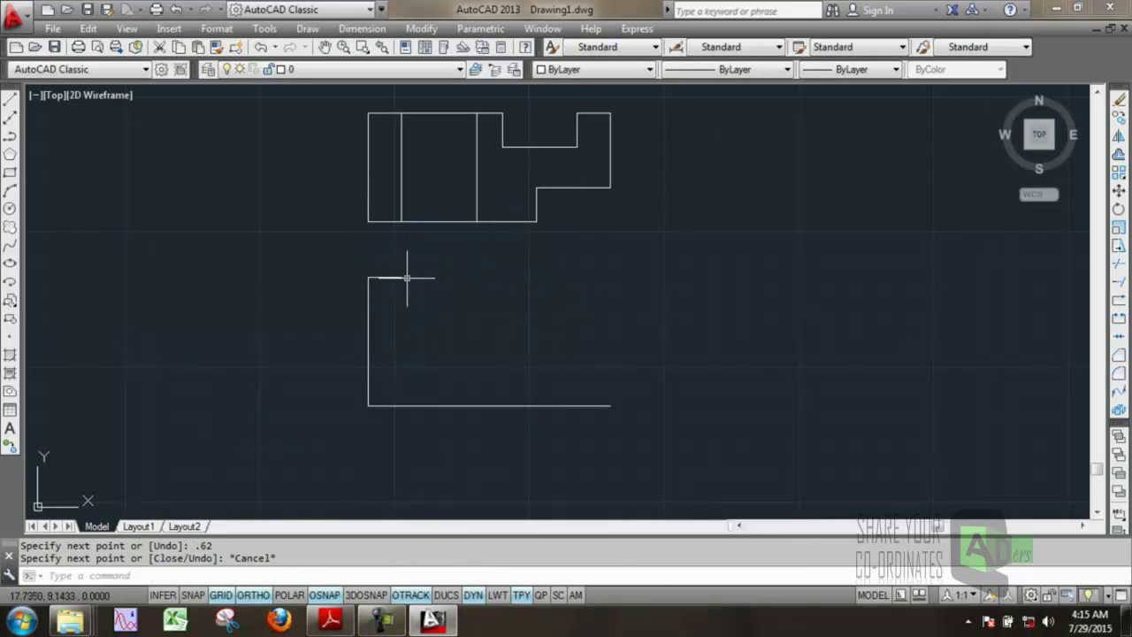
click(330, 619)
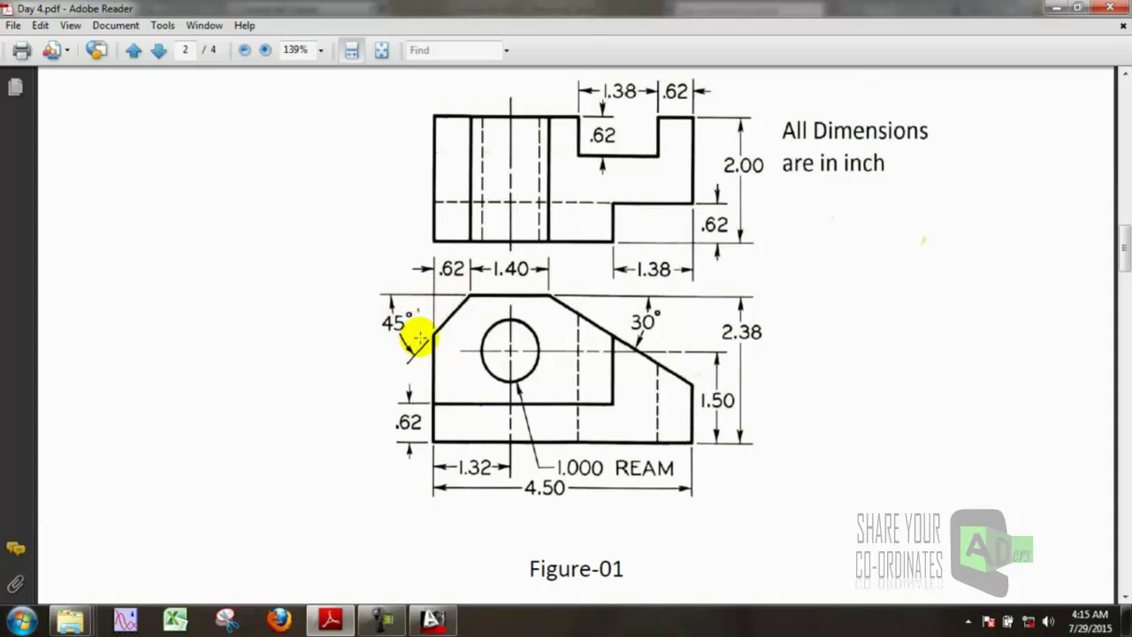
click(427, 621)
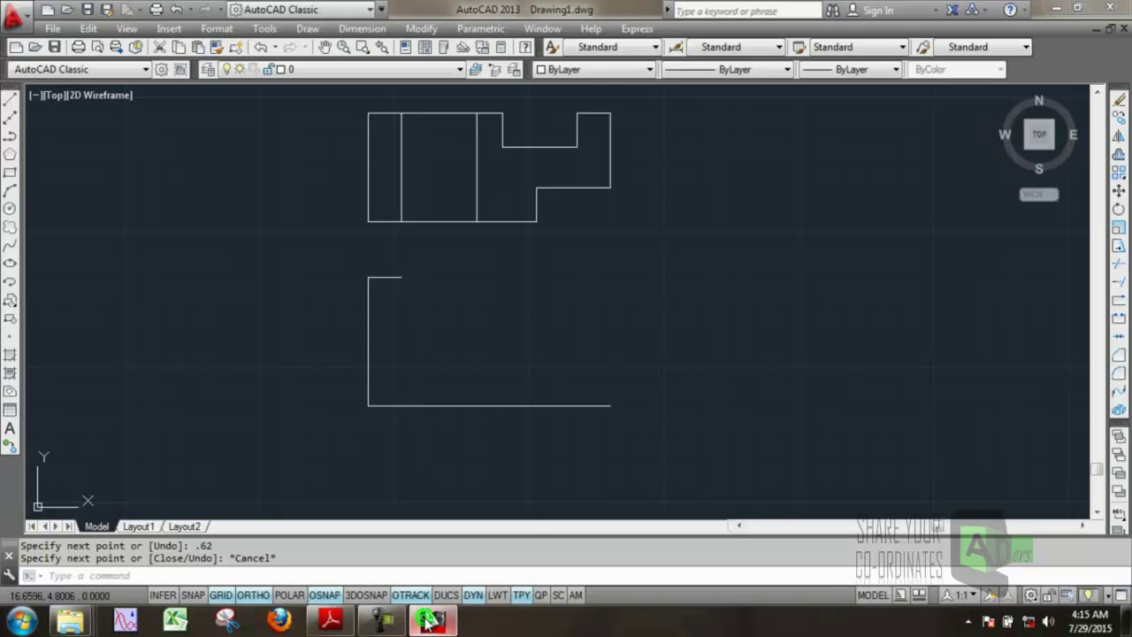
click(12, 101)
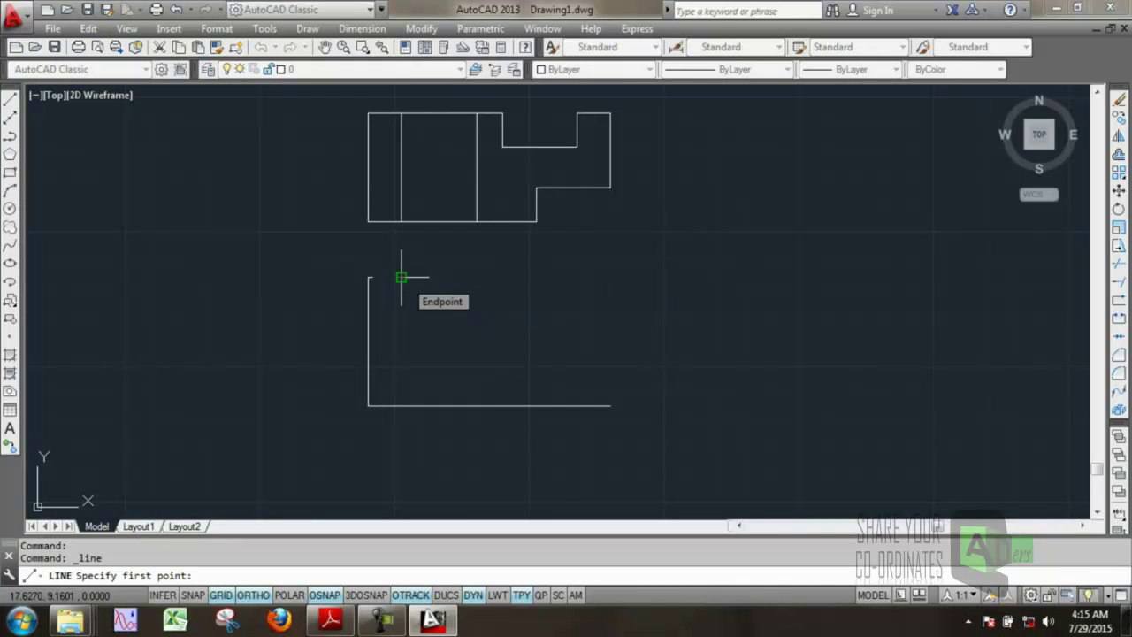
click(402, 277)
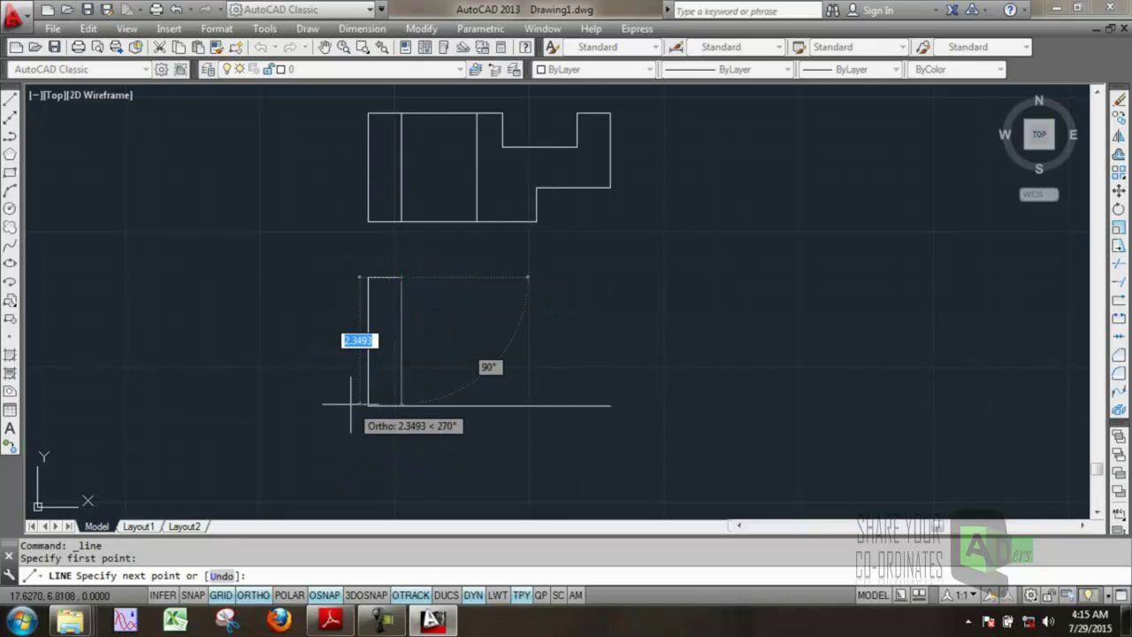
key(Escape)
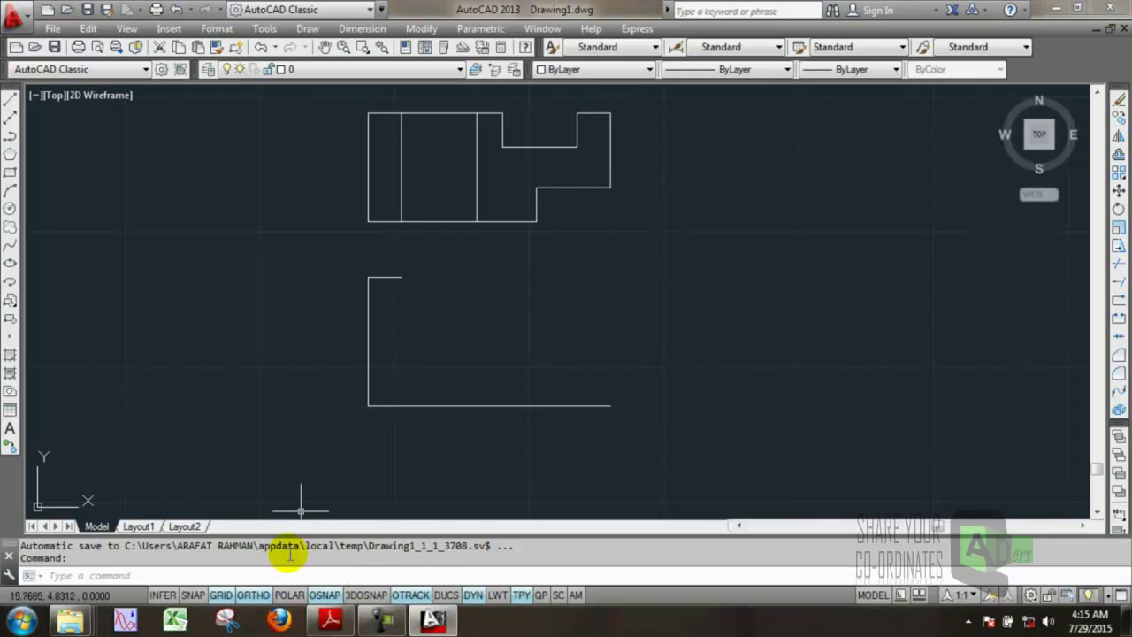
click(287, 597)
click(254, 597)
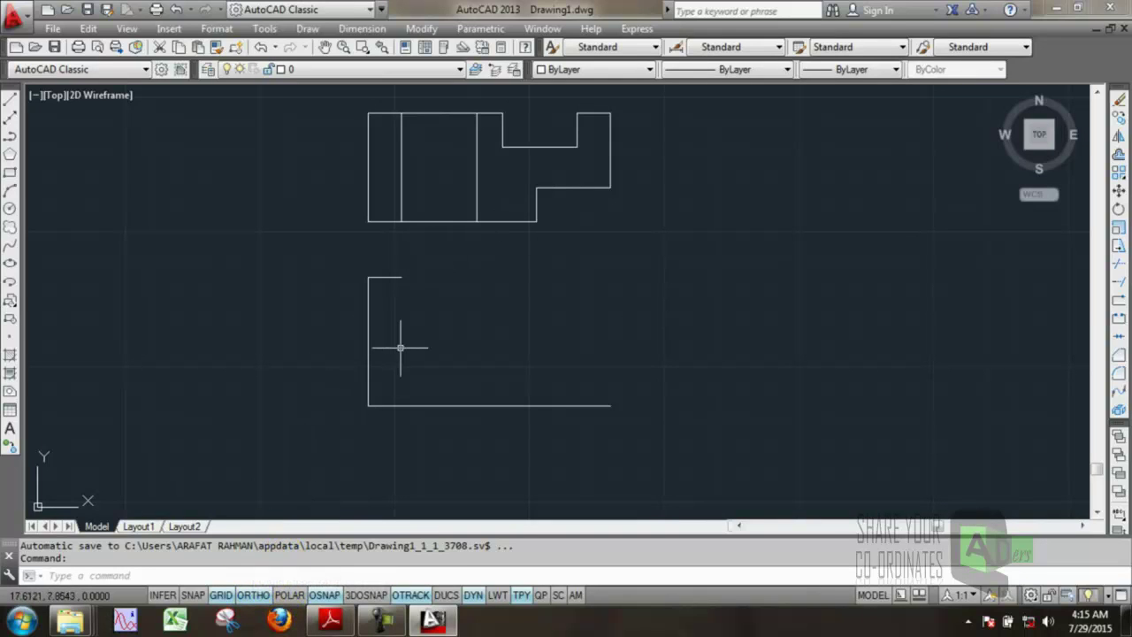
click(265, 579)
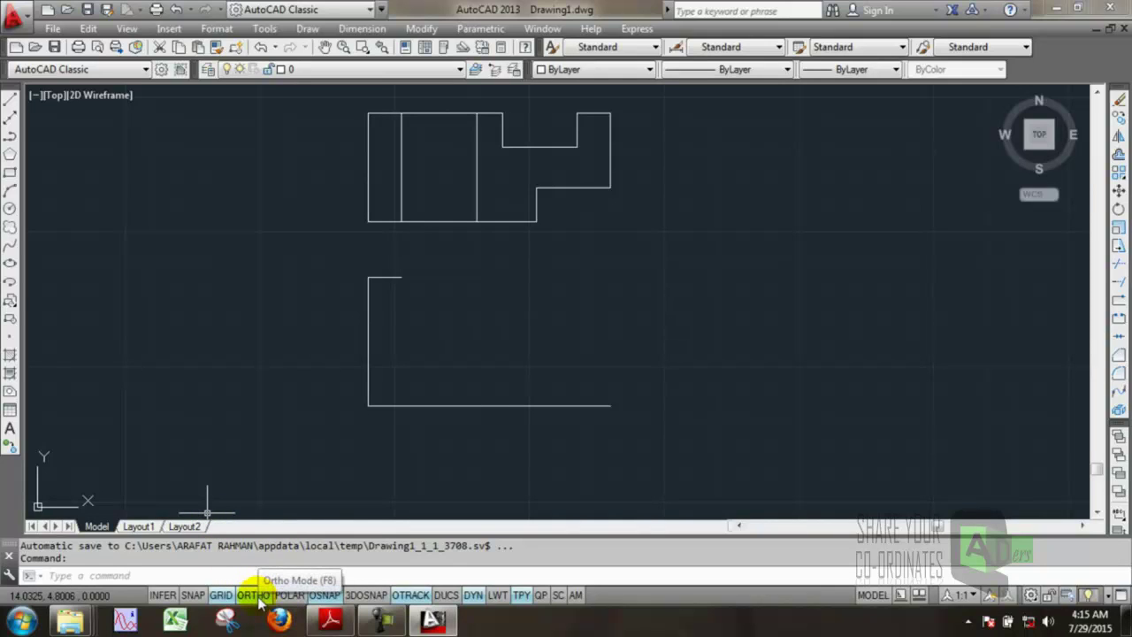
click(289, 598)
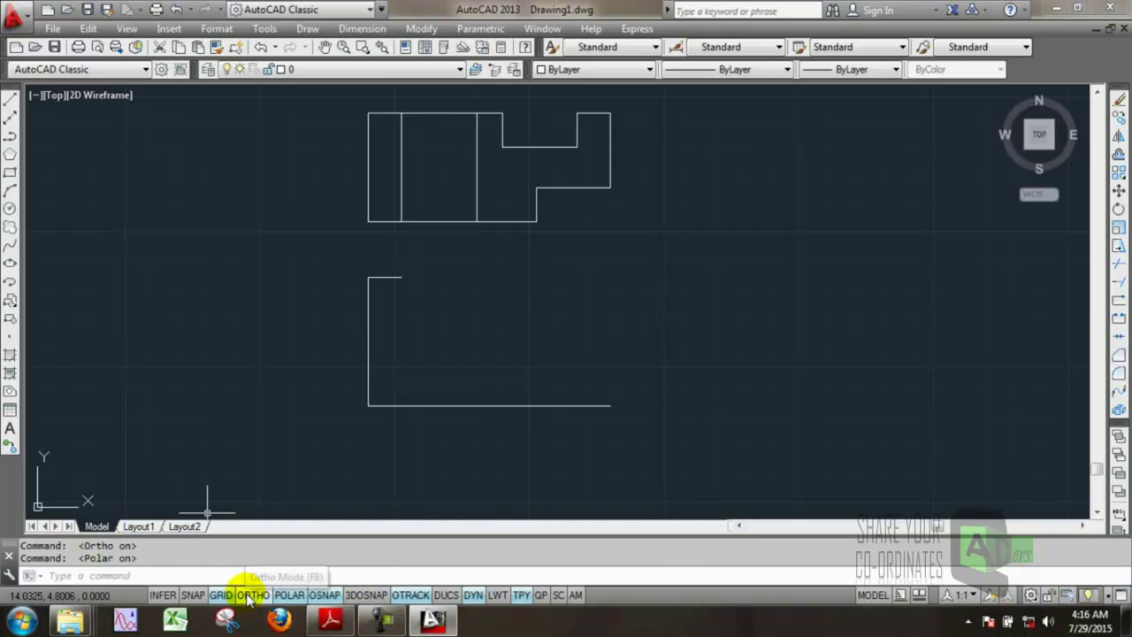
click(262, 599)
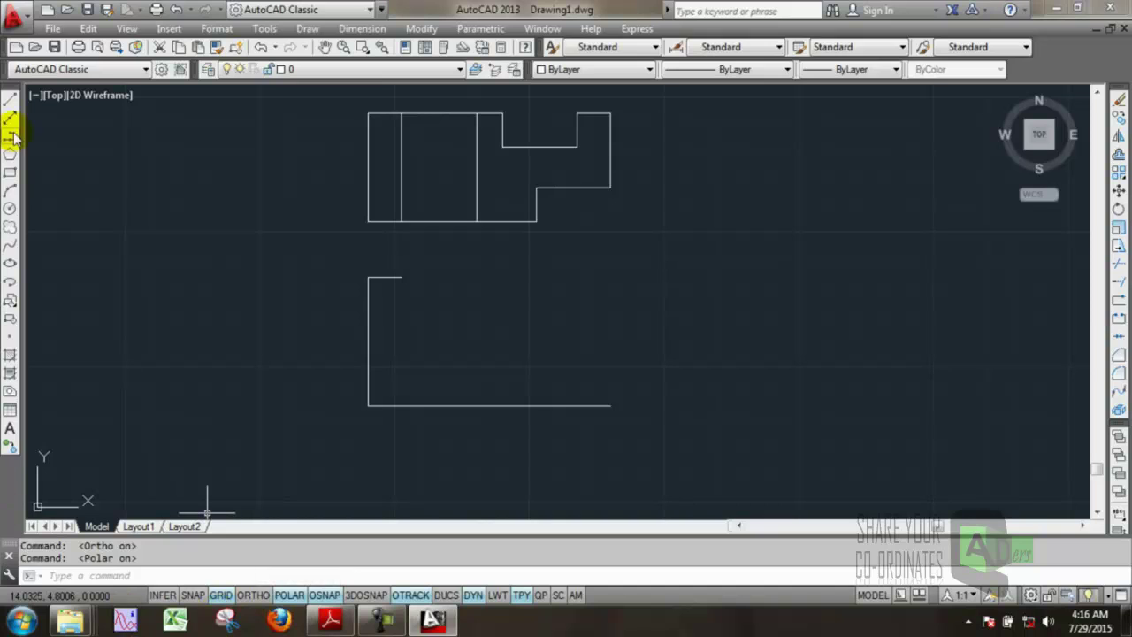
click(9, 106)
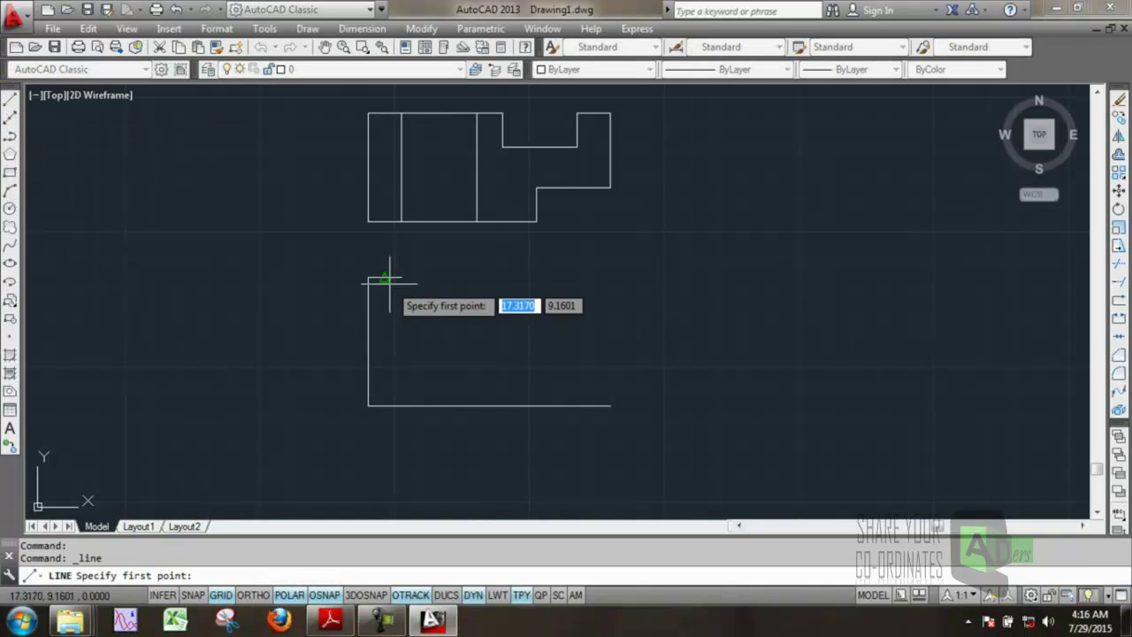
click(292, 595)
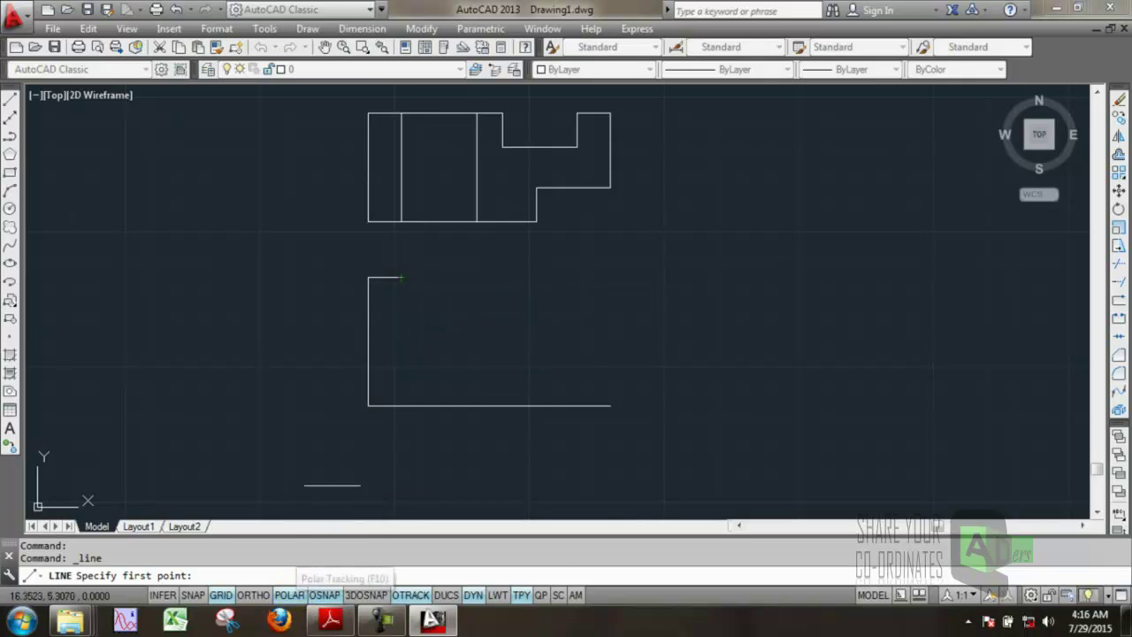
click(401, 277)
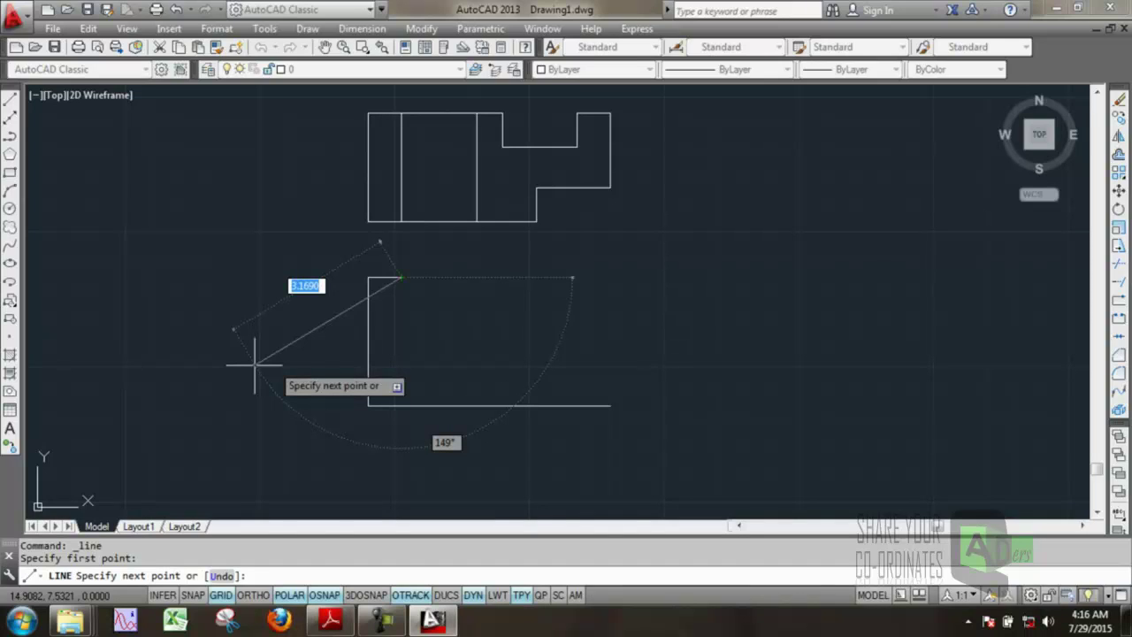
key(Escape)
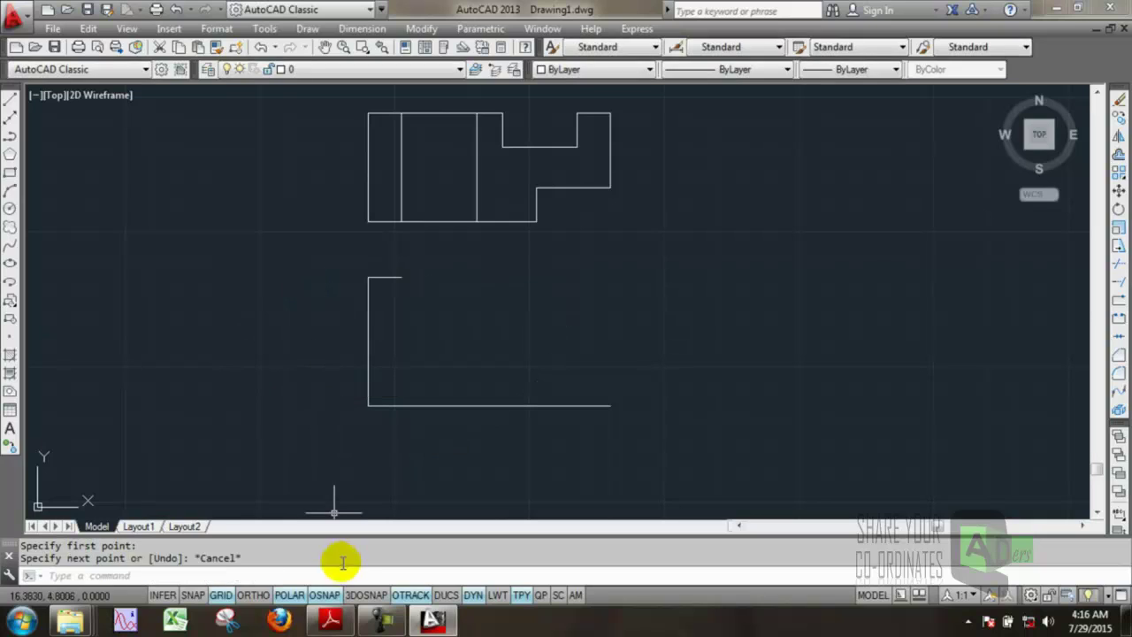
click(254, 594)
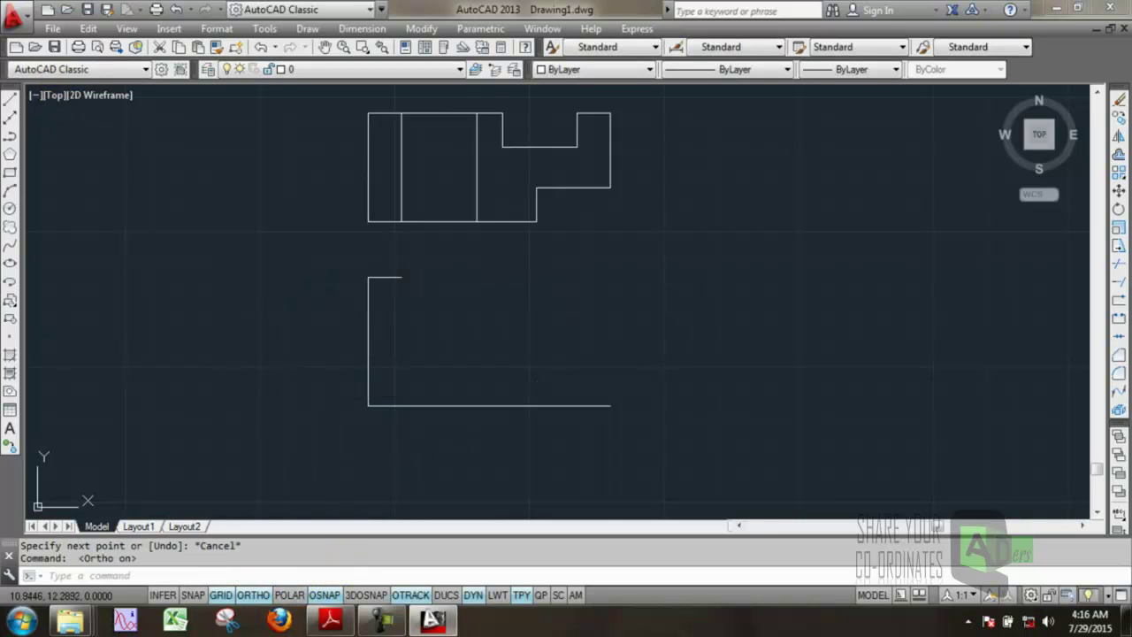
- With polar tracking on, draw a 135° diagonal from the short top edge's end past the left side
click(10, 99)
click(401, 277)
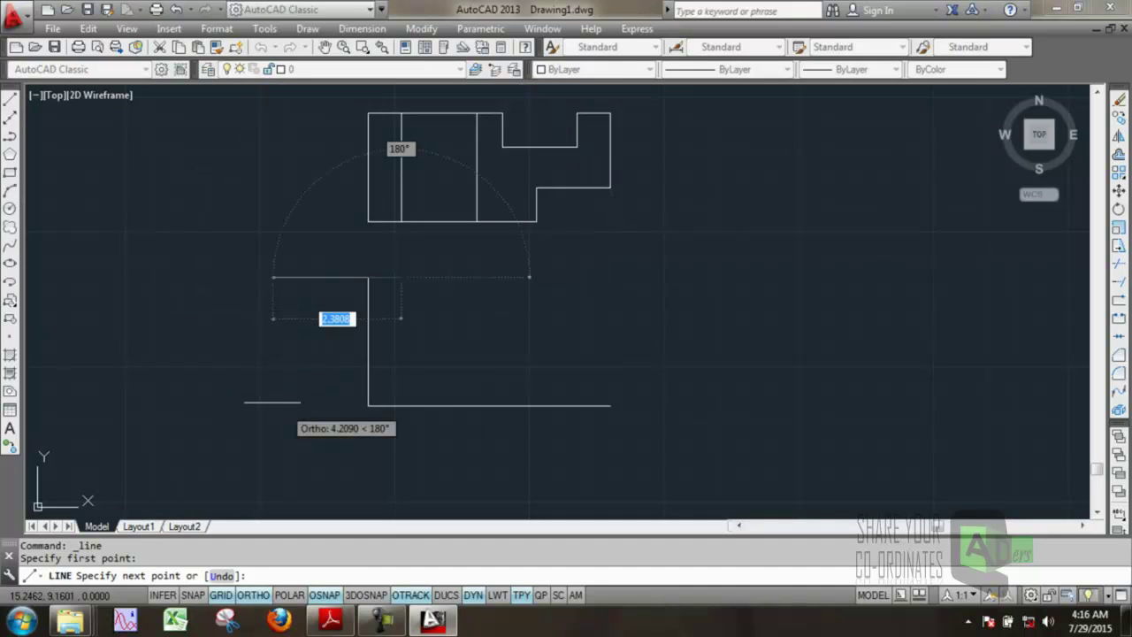
key(Escape)
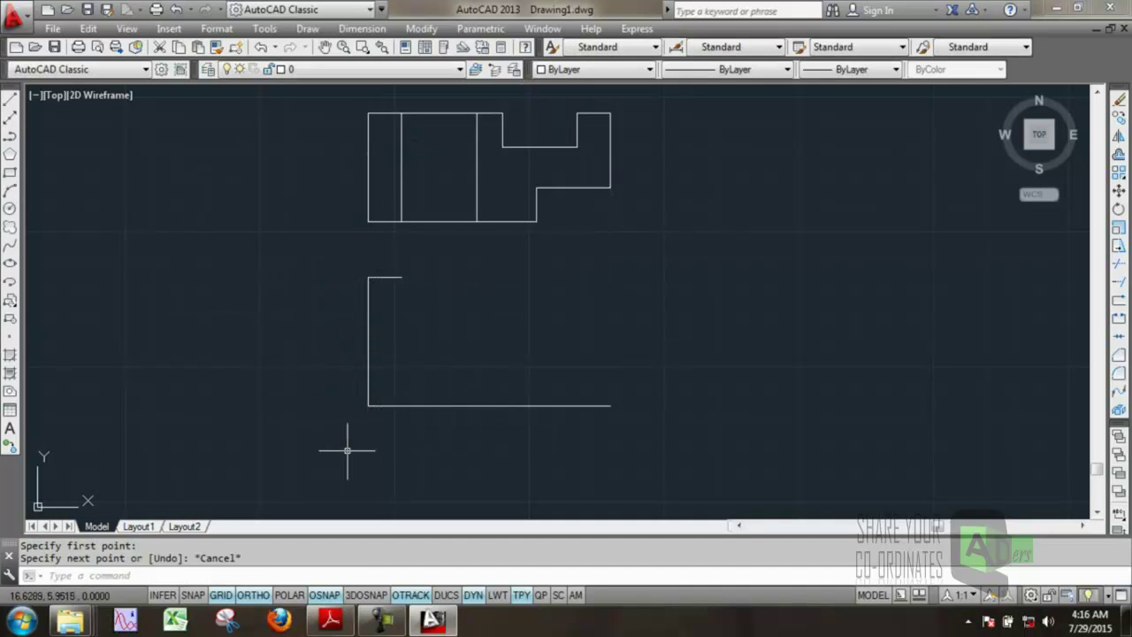
click(290, 598)
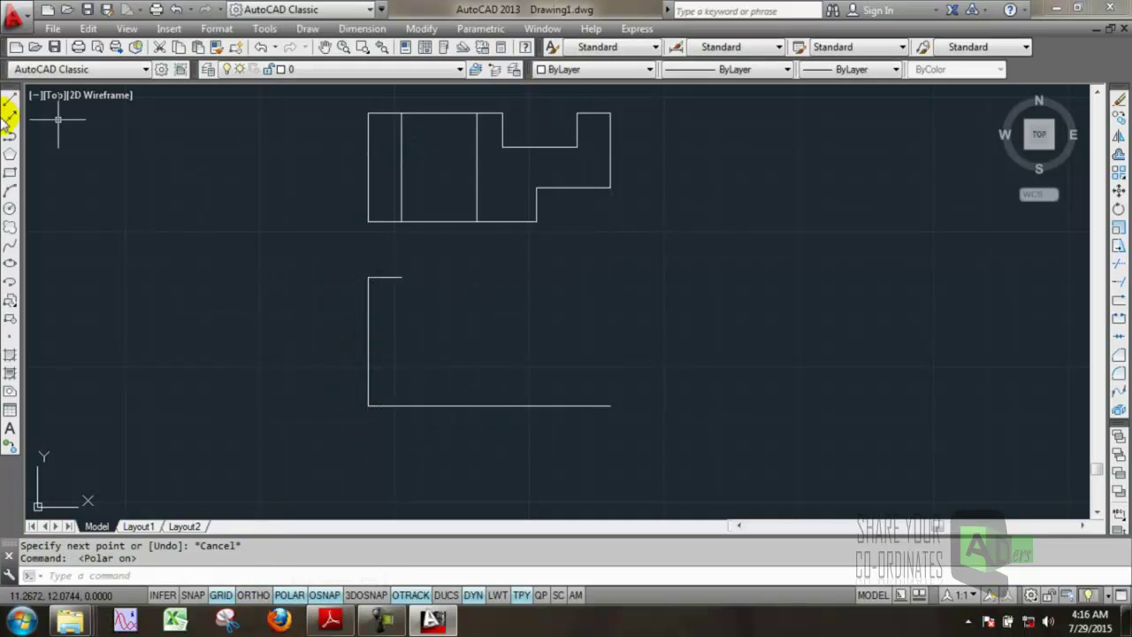
click(11, 99)
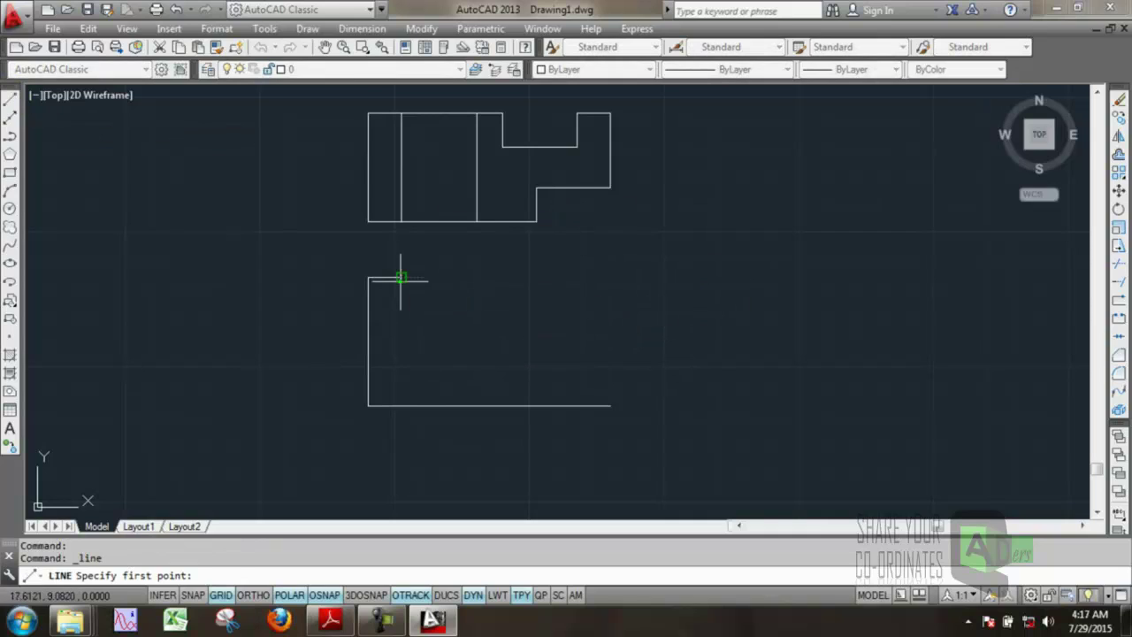
click(400, 280)
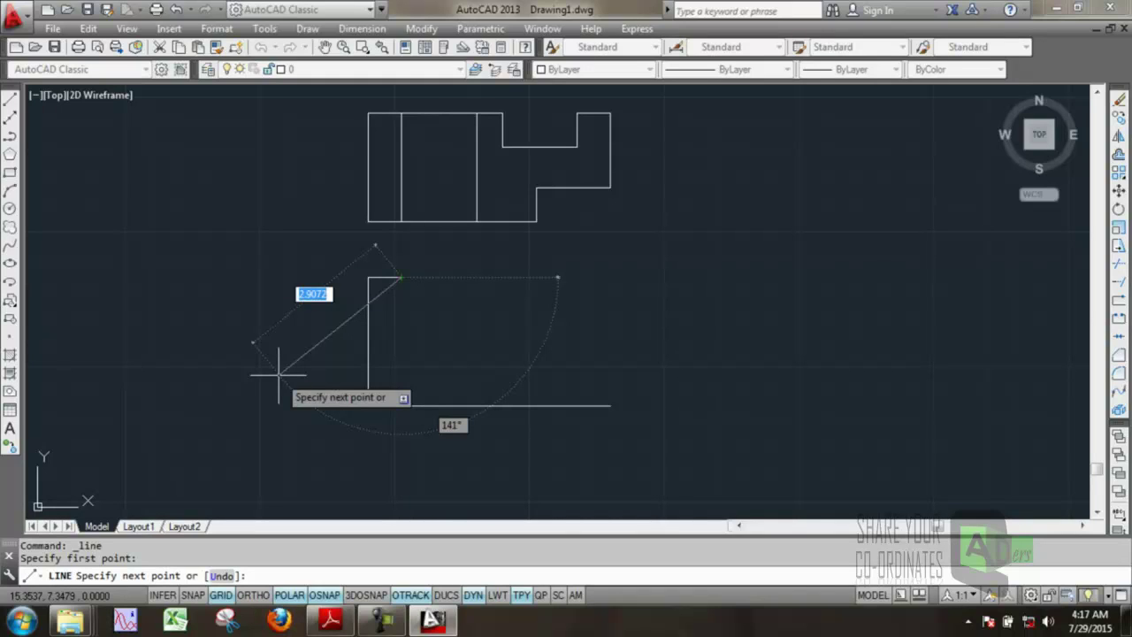
key(Tab)
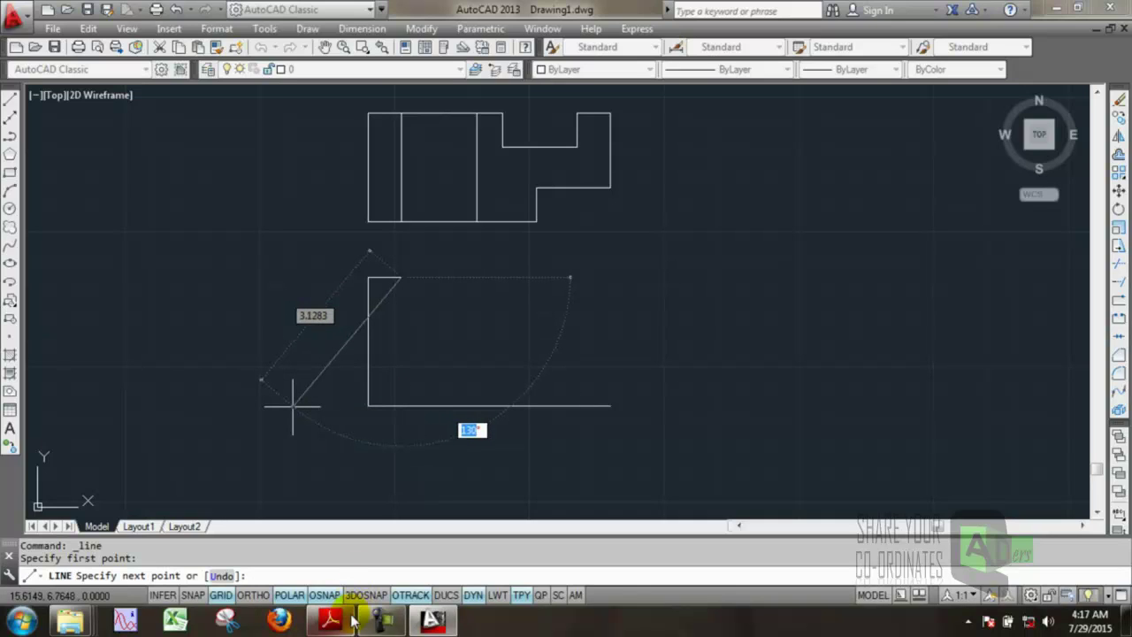
click(326, 623)
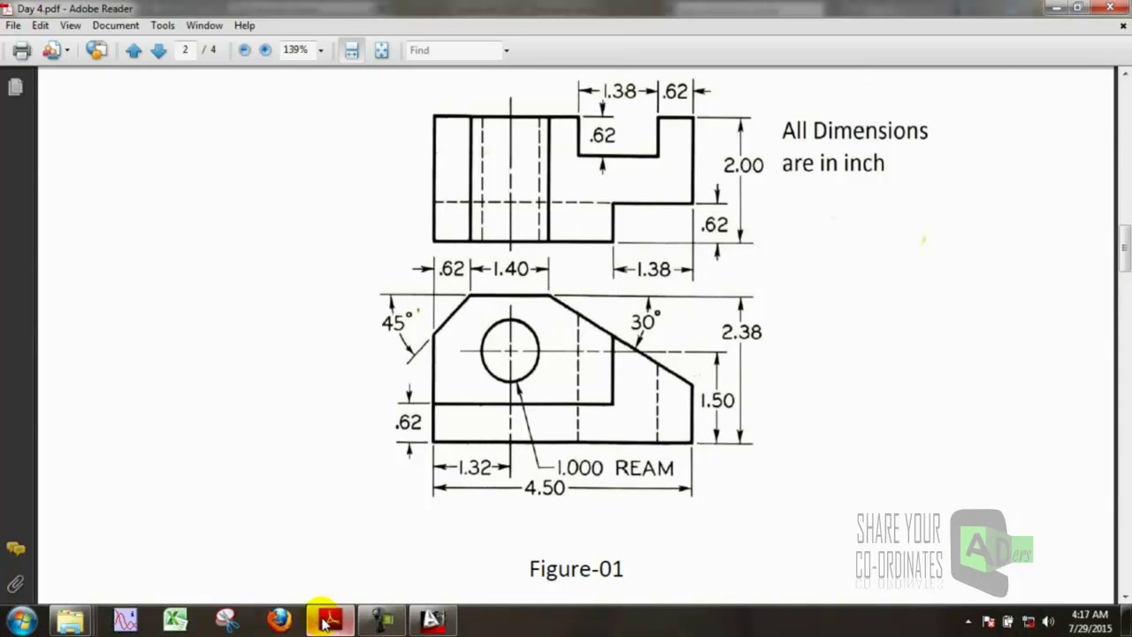
click(326, 623)
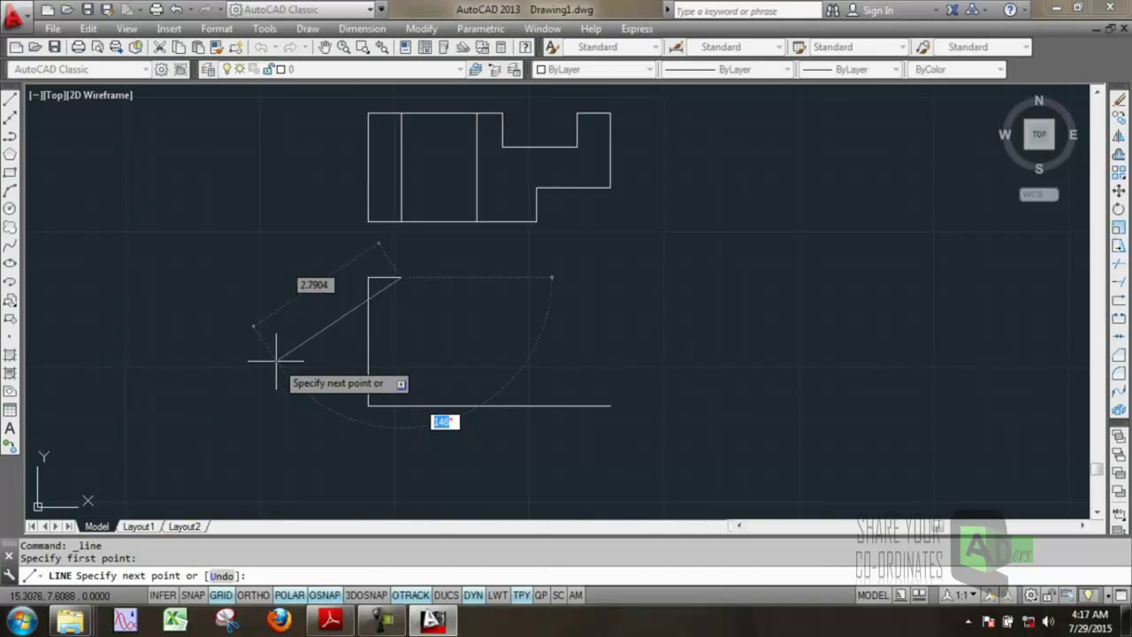
text(135)
key(Return)
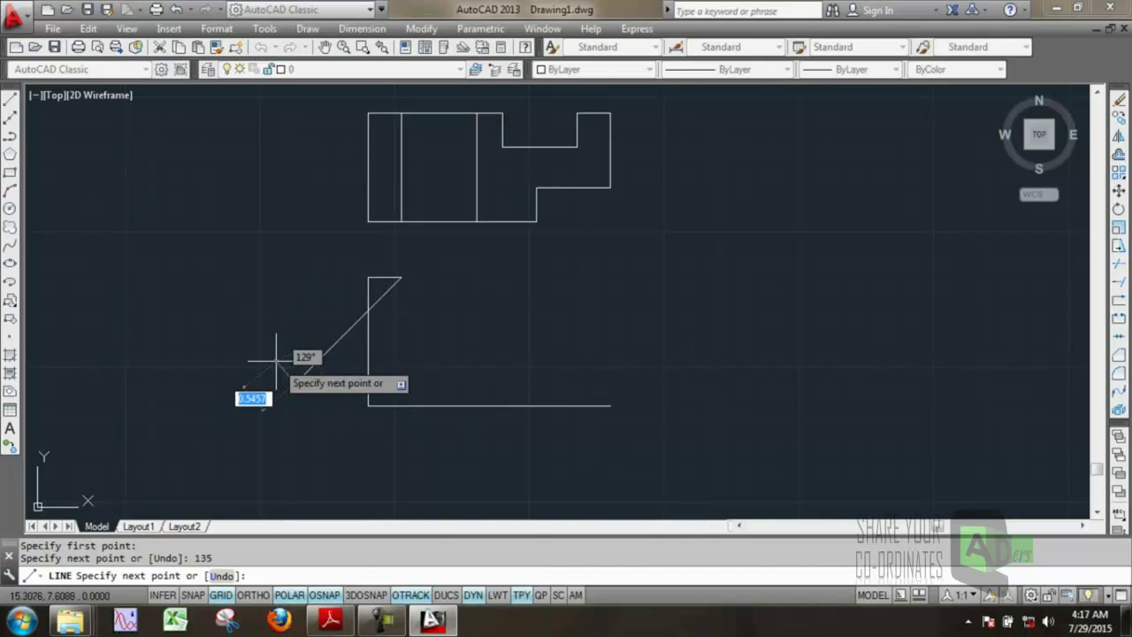
key(Escape)
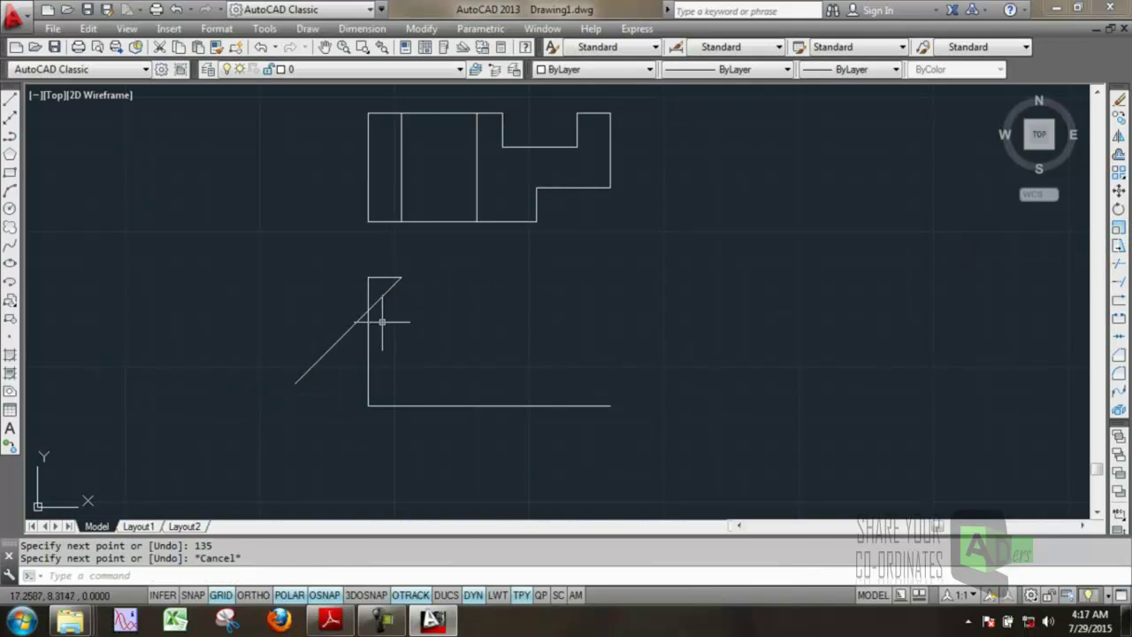
- Trim the diagonal beyond the left side and the left edge's stub above the diagonal
click(1120, 271)
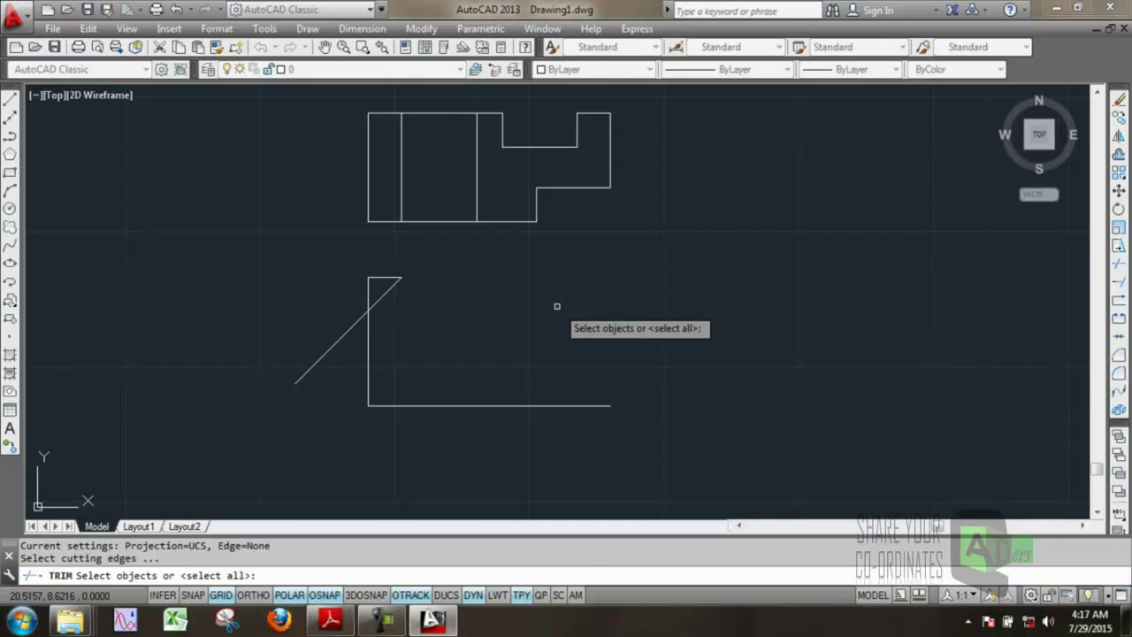
key(Return)
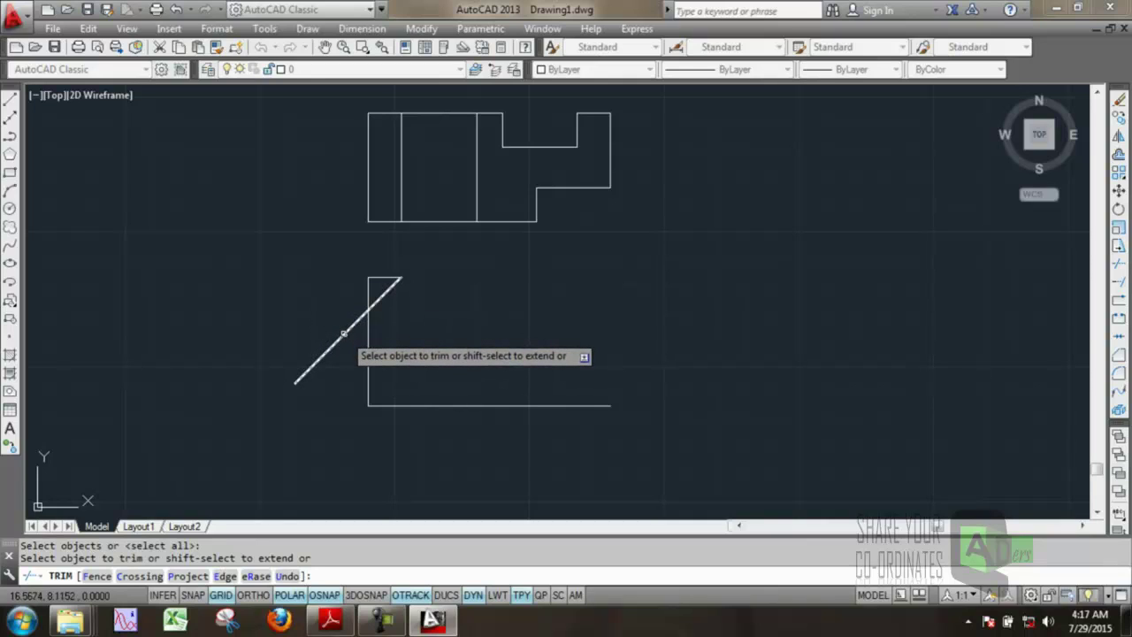
click(343, 333)
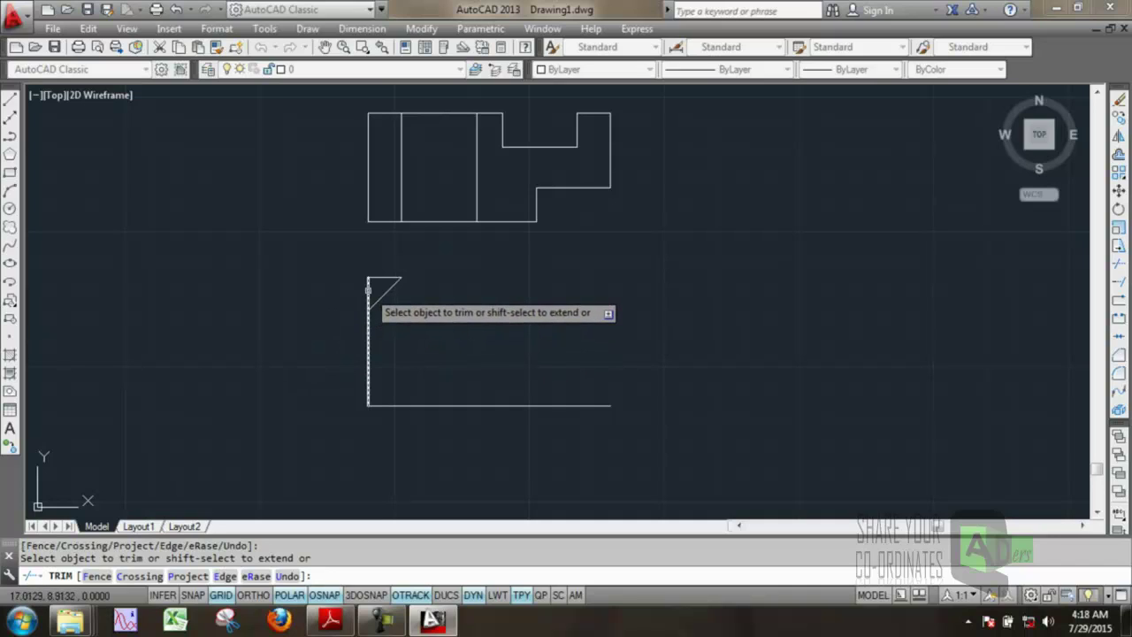
click(366, 292)
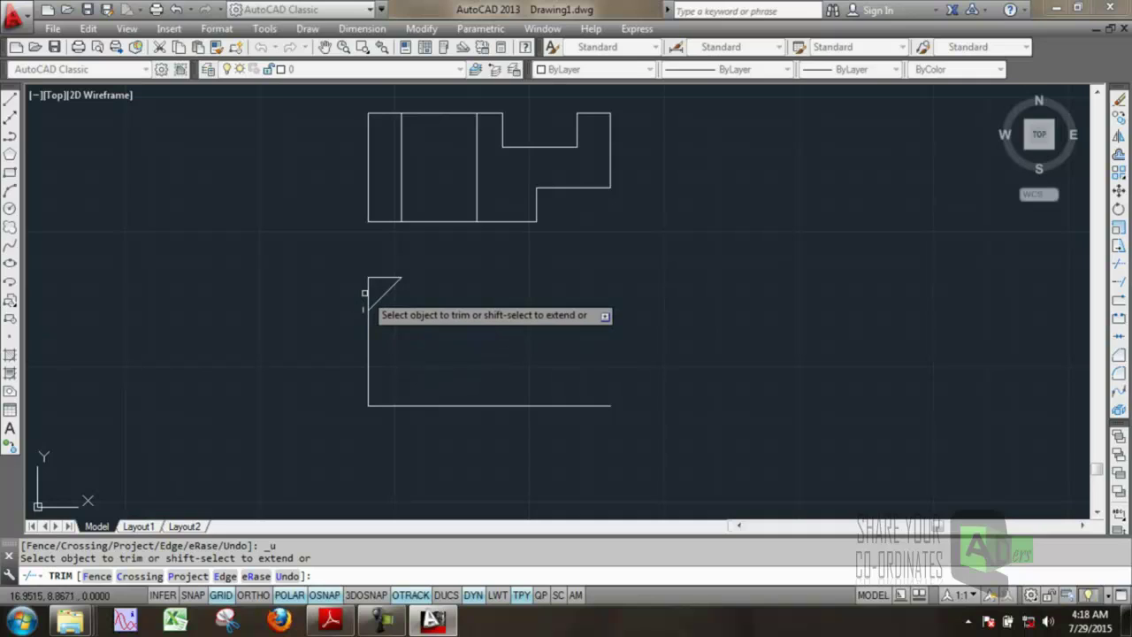
click(367, 293)
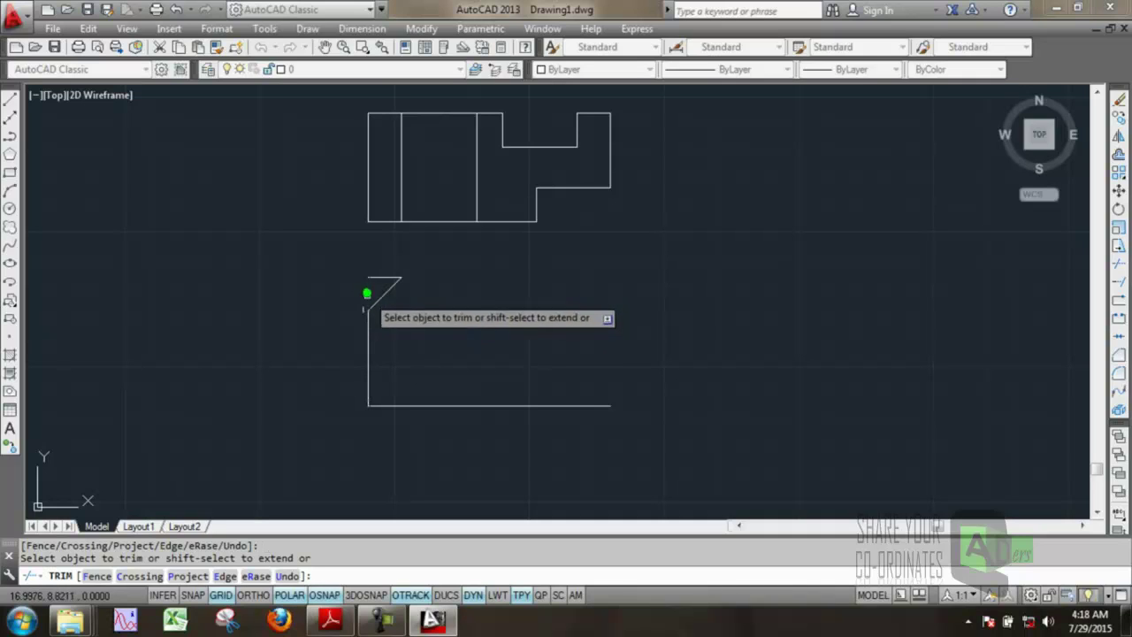
key(Escape)
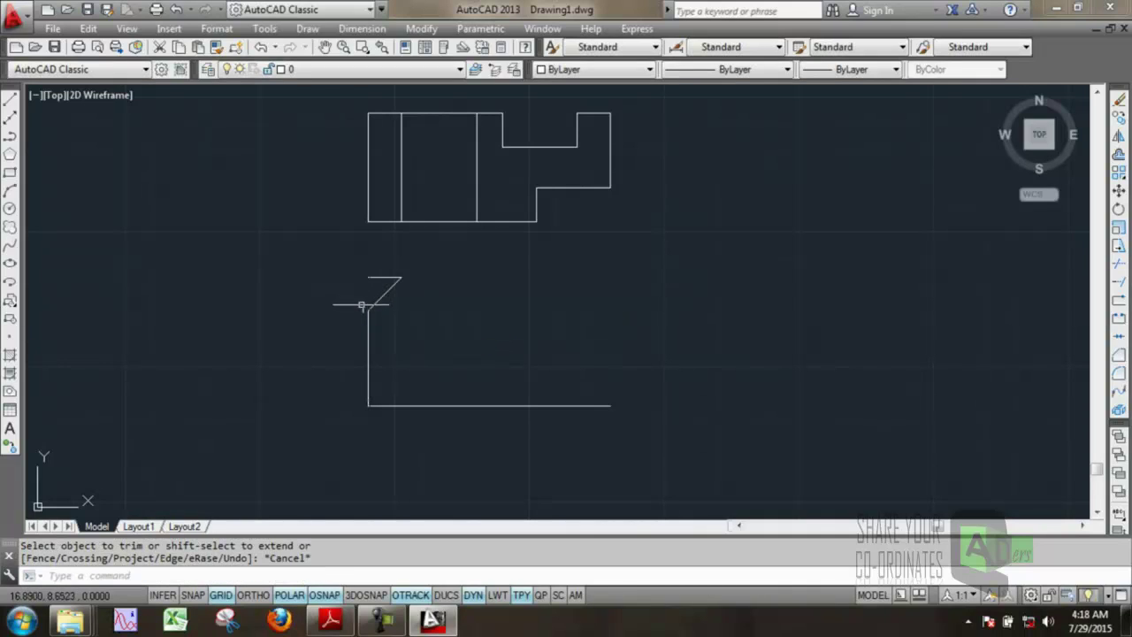
- Trim the short top edge where it meets the diagonal
click(361, 306)
key(Escape)
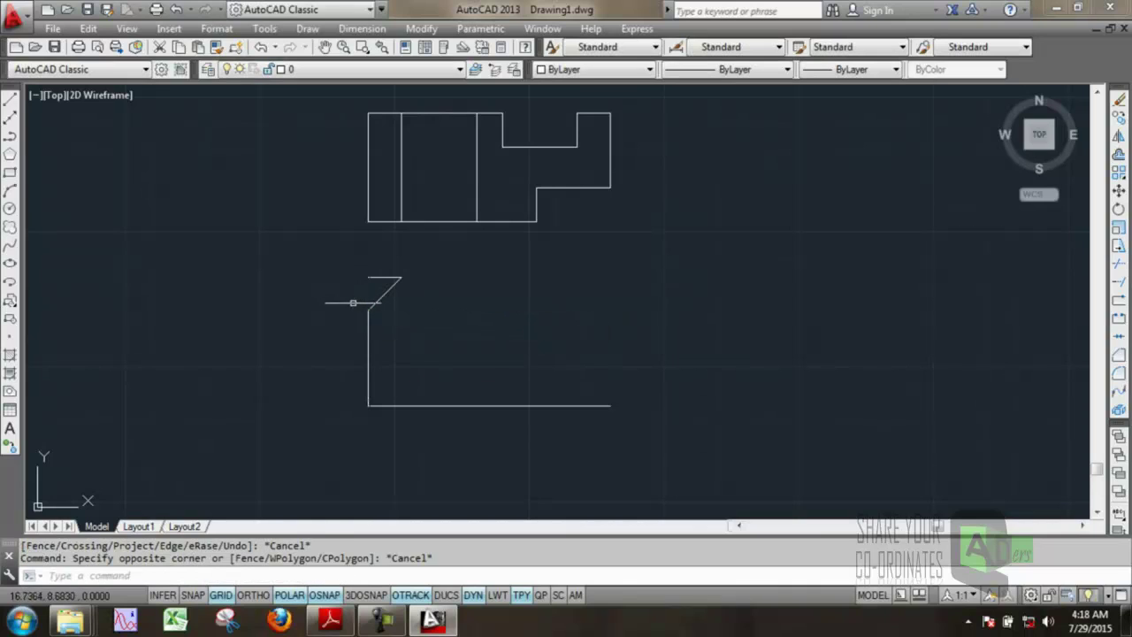
click(384, 277)
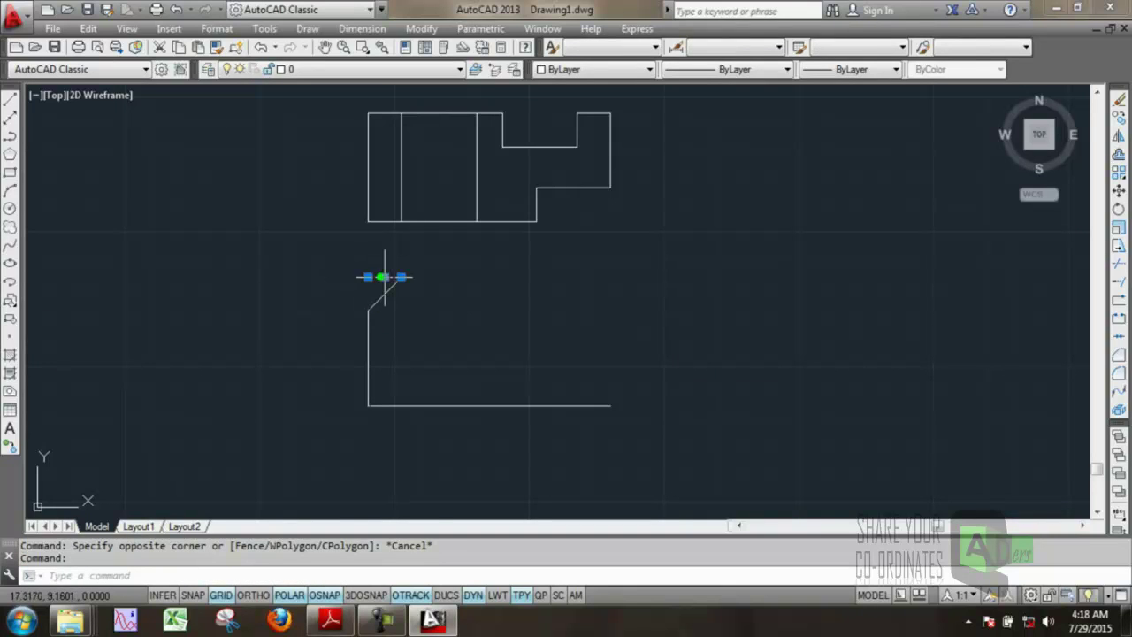
key(Escape)
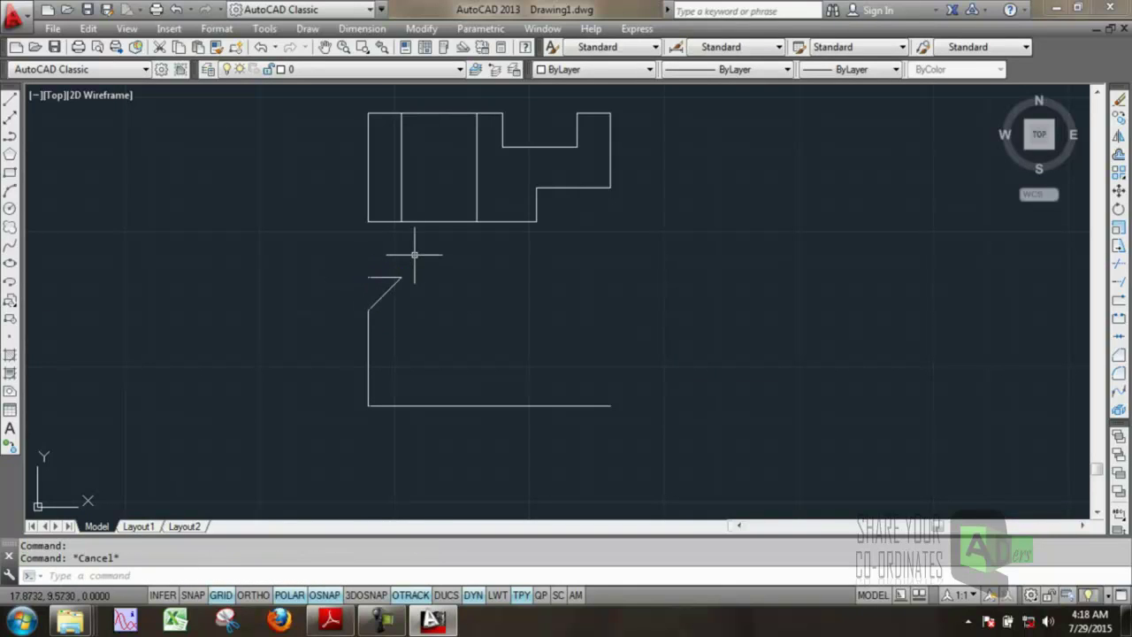
click(1119, 263)
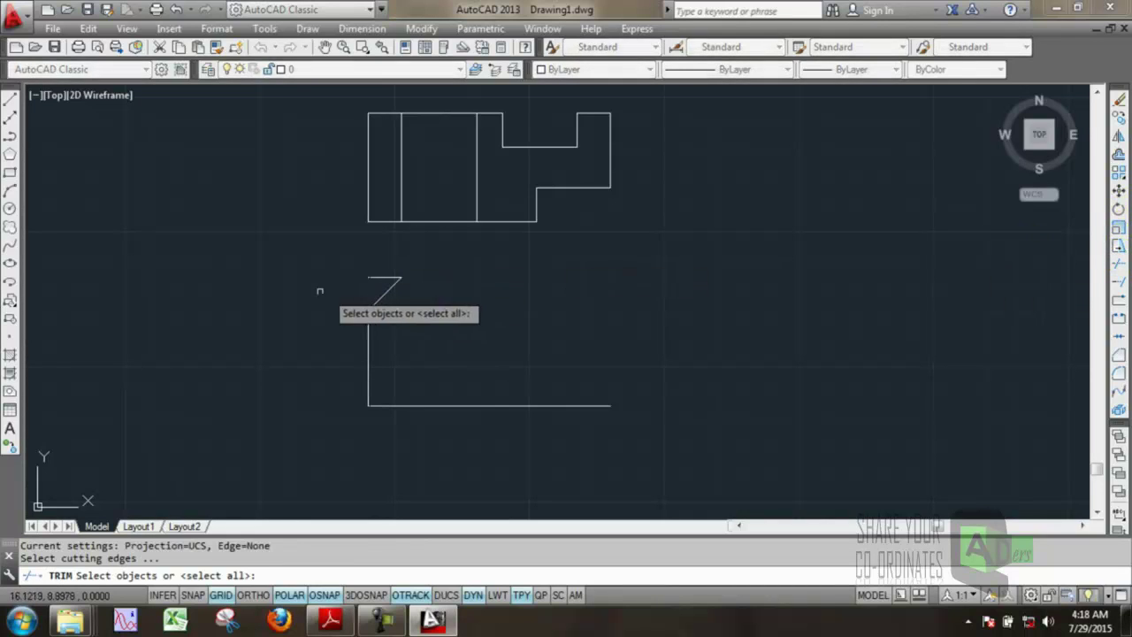
key(Return)
click(387, 277)
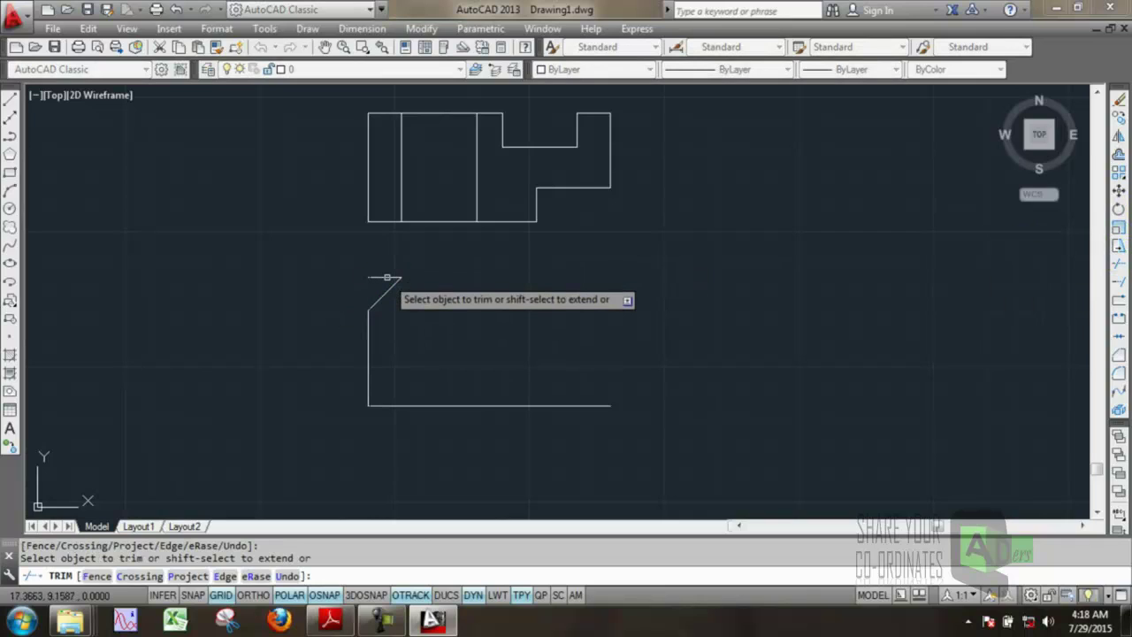
key(Escape)
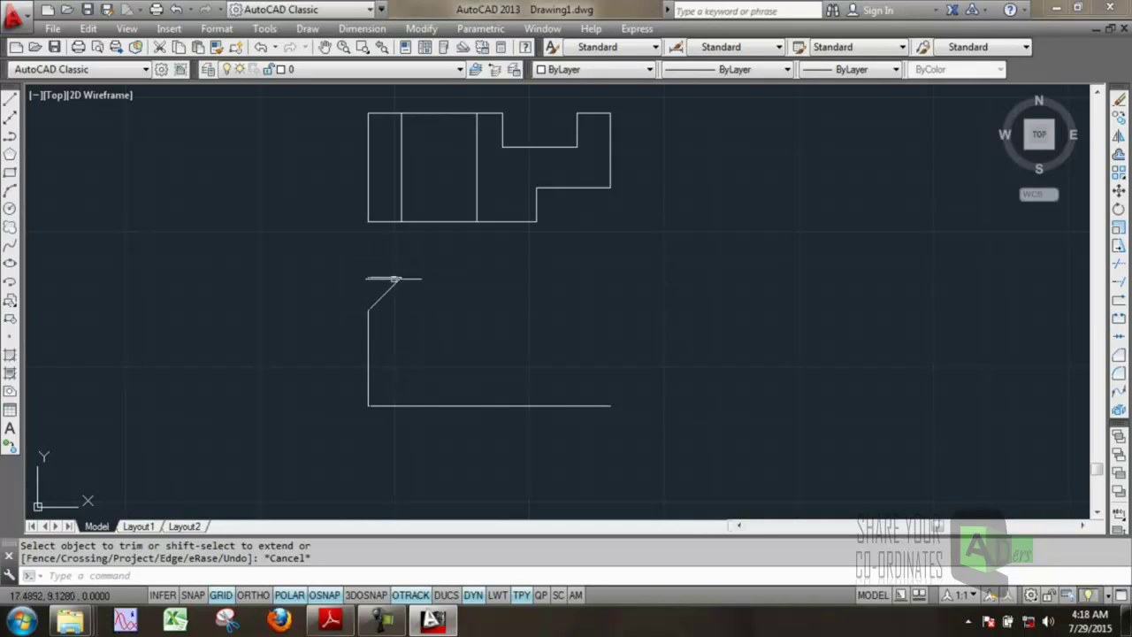
- Remove the top edge past the diagonal and delete the leftover short horizontal piece
click(405, 279)
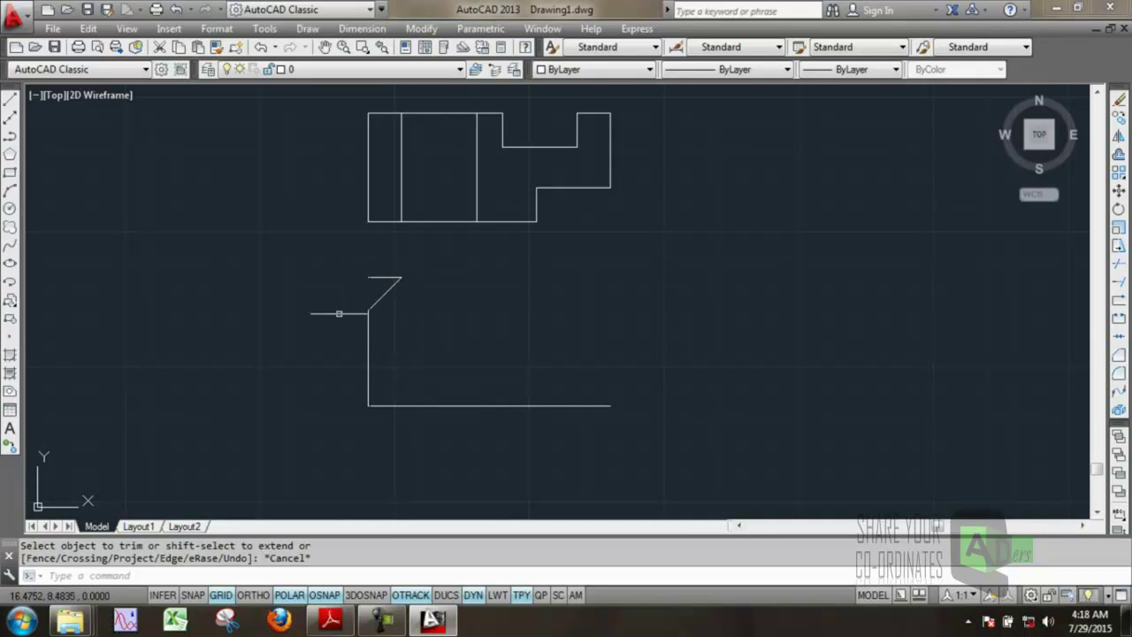
click(385, 278)
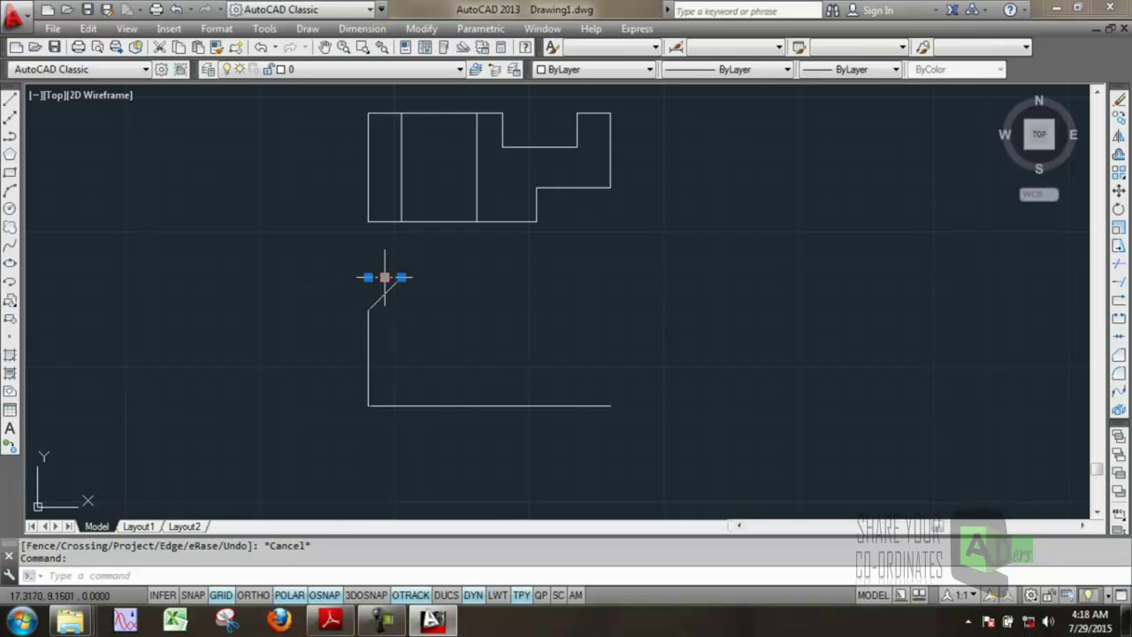
key(Delete)
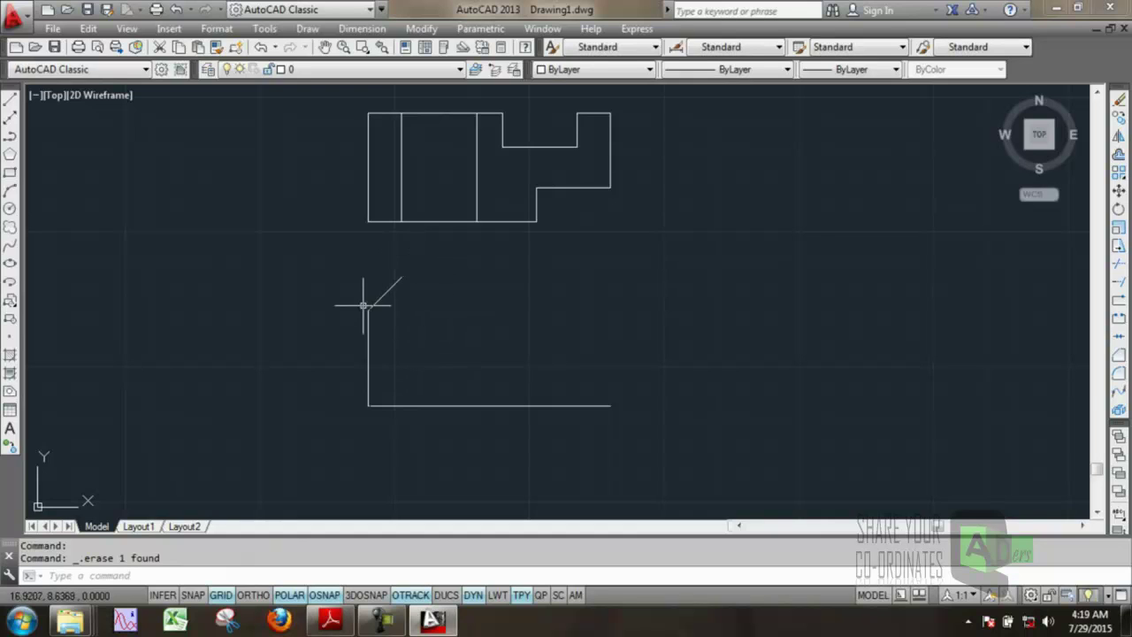
scroll(380, 328, up, 8)
scroll(392, 336, down, 6)
scroll(392, 354, down, 2)
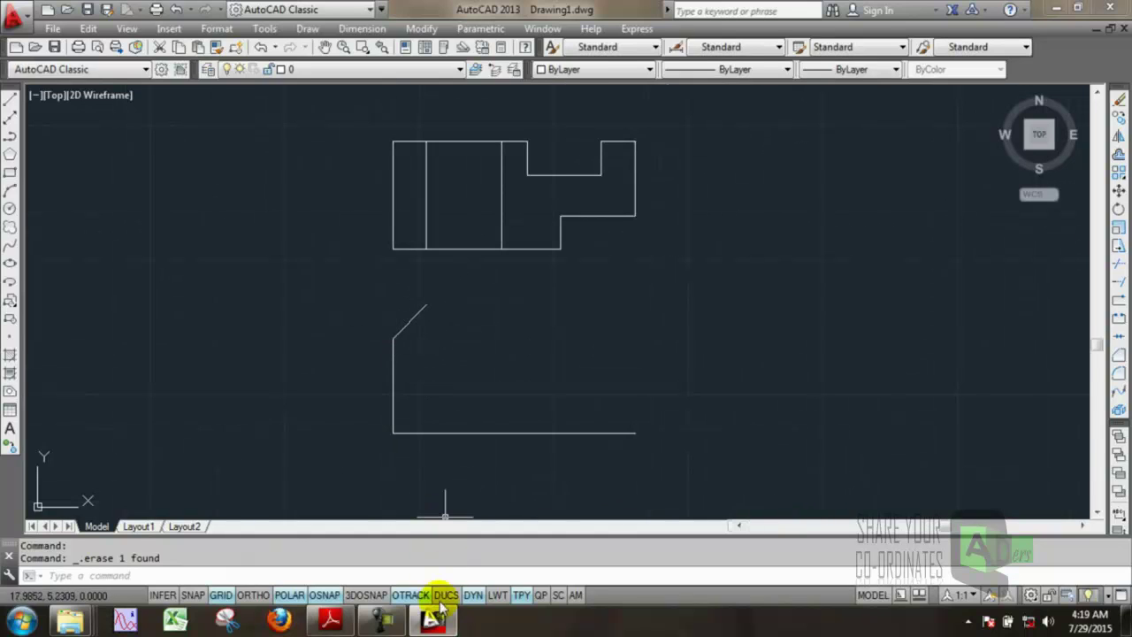
- After checking the reference, draw the 1.4-long horizontal top edge from the chamfer's top end with Ortho on
click(345, 620)
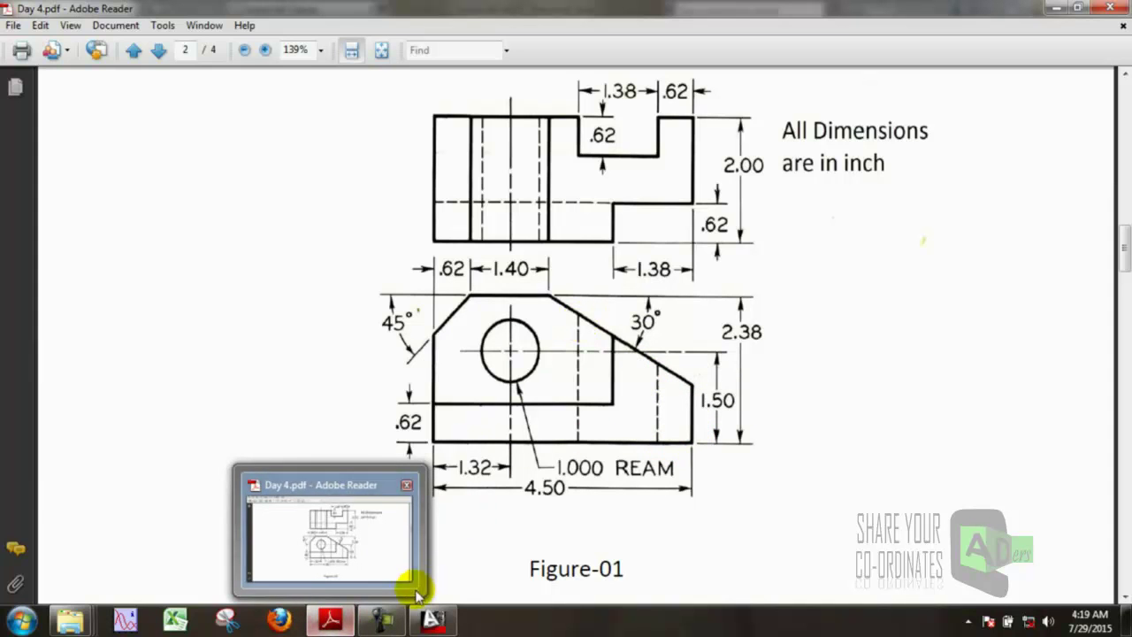
click(331, 619)
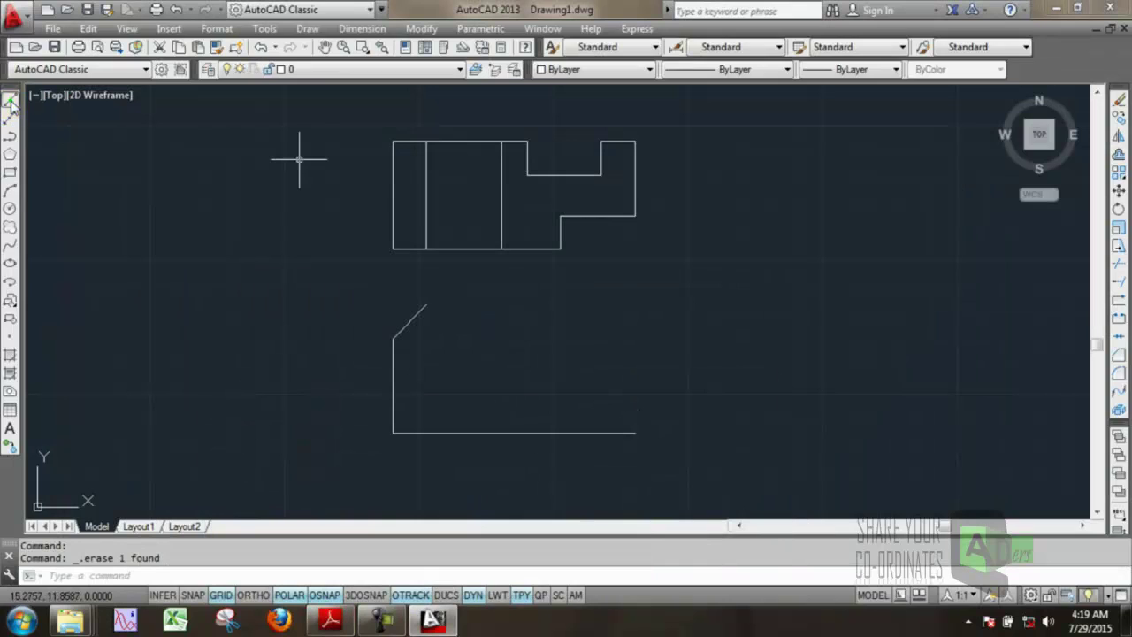
click(10, 99)
click(425, 304)
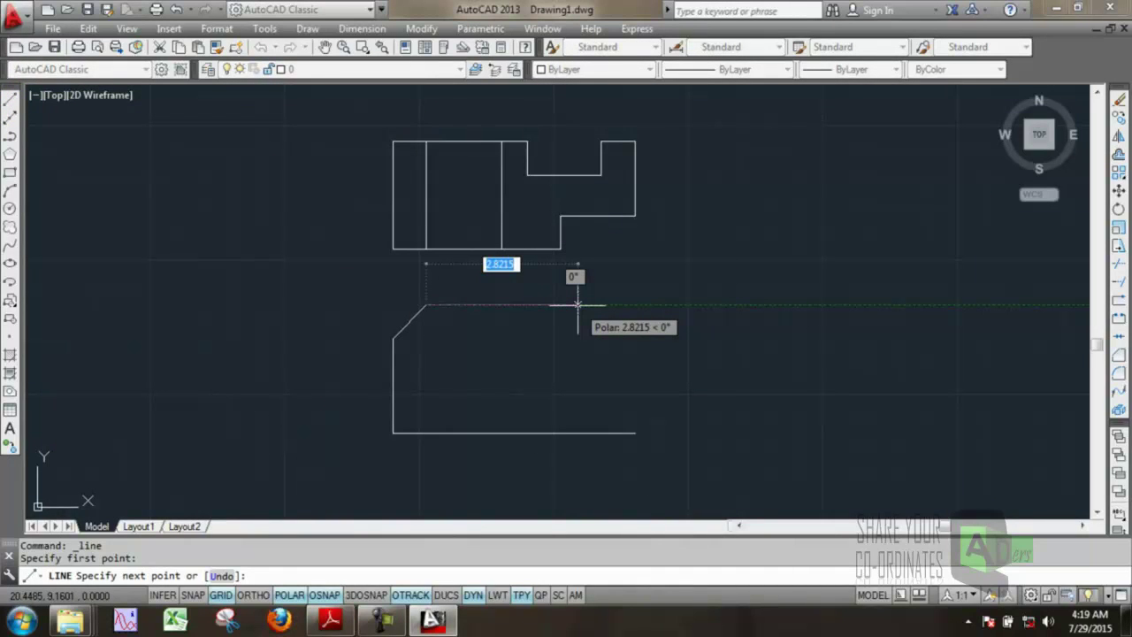
click(251, 596)
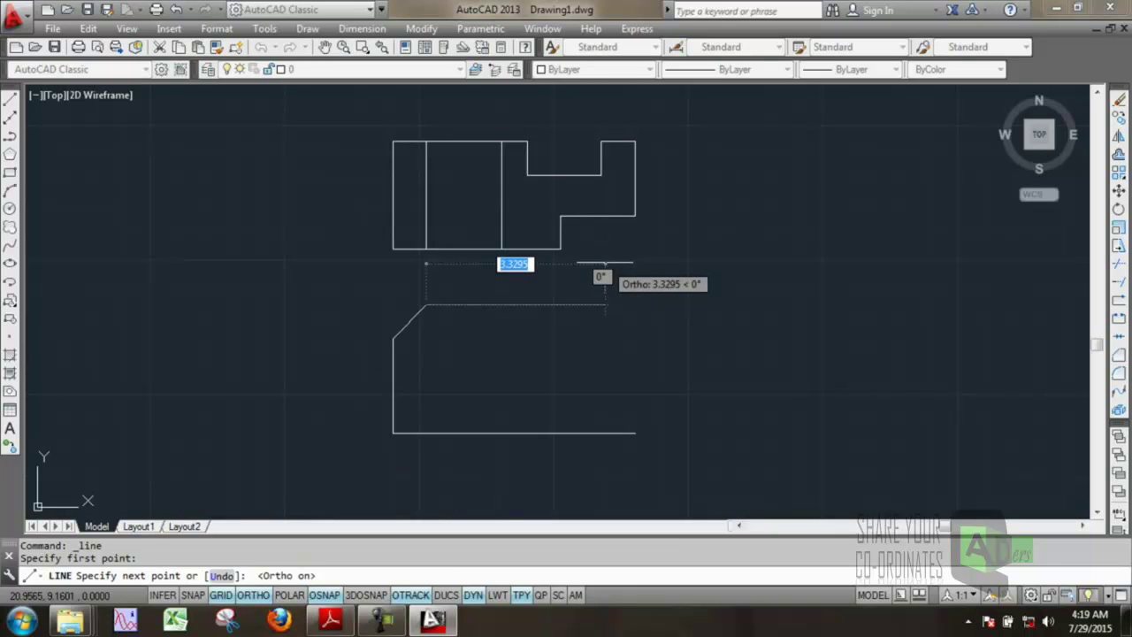
text(1.9141)
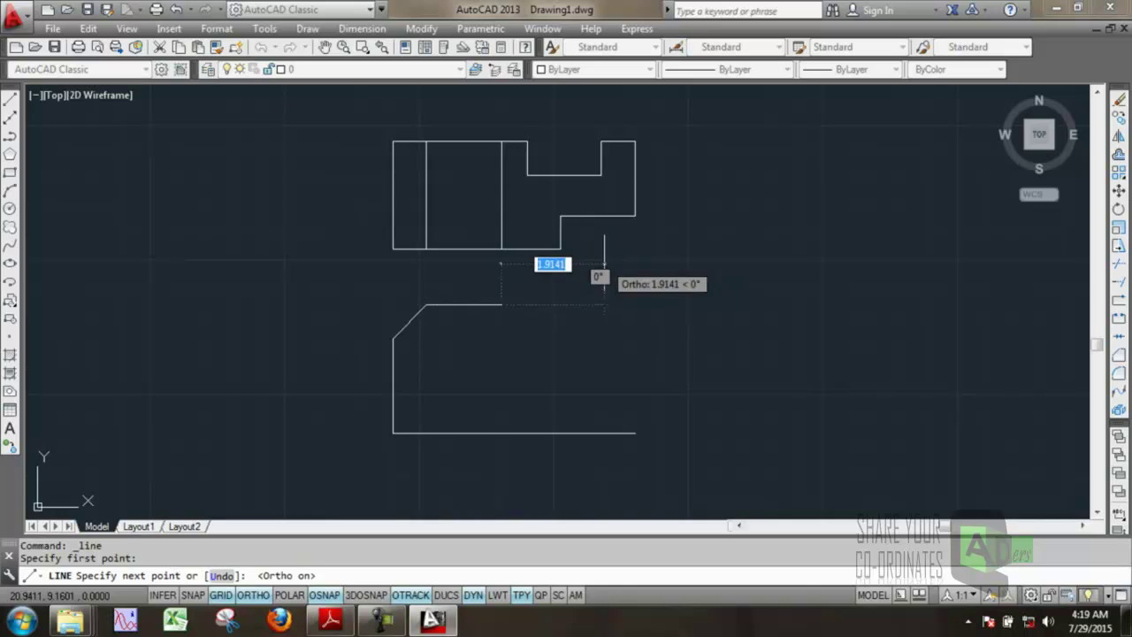
key(Return)
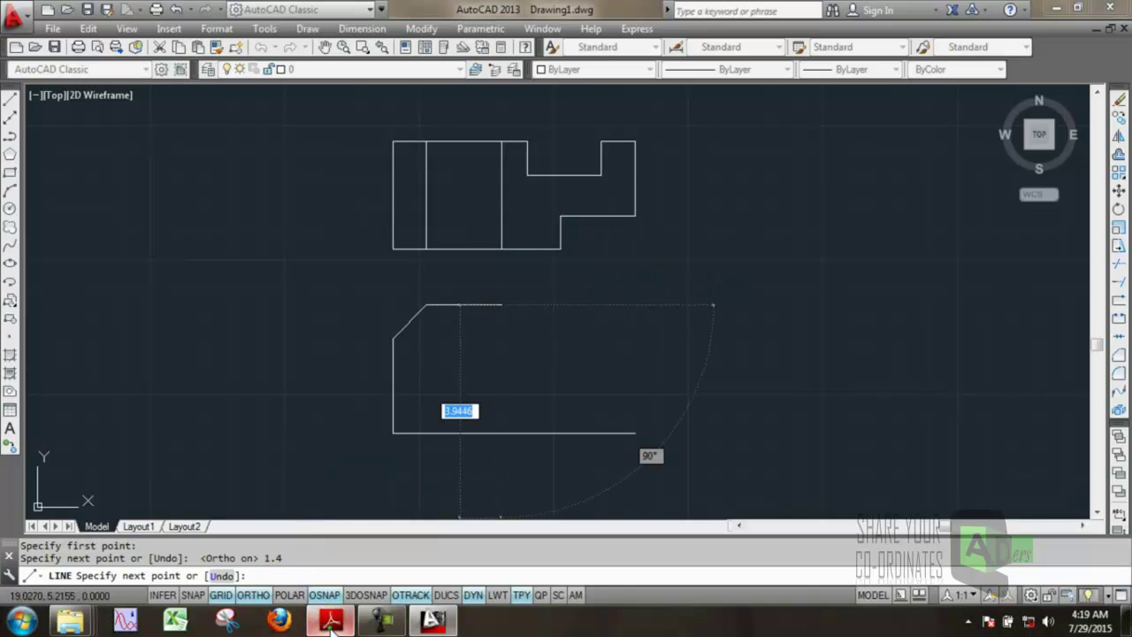
click(331, 623)
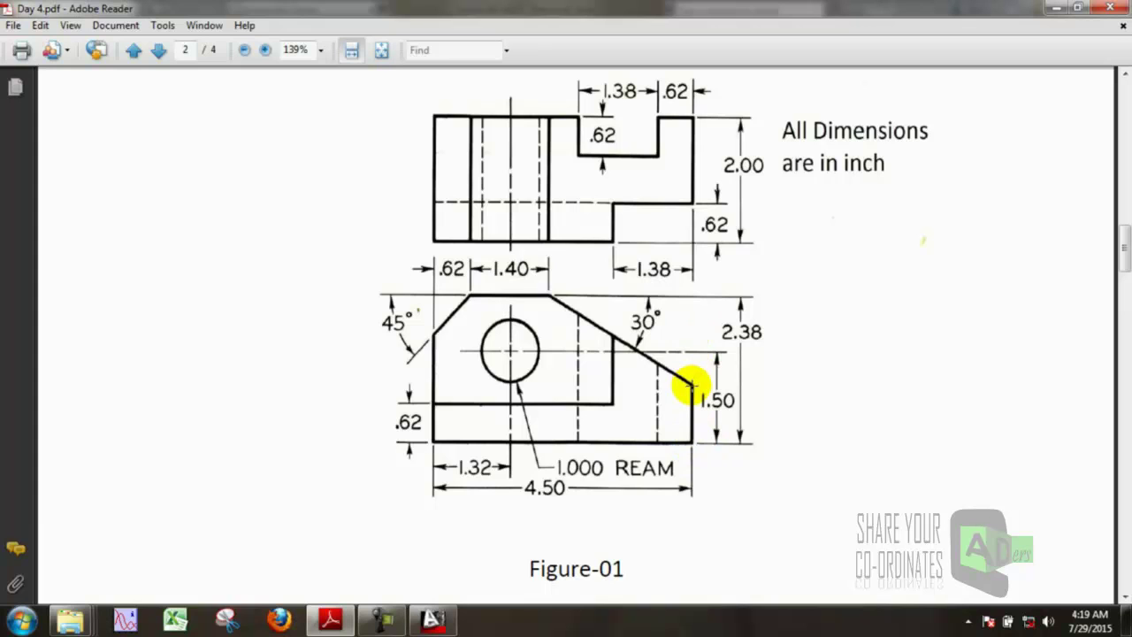
mouse_move(330, 620)
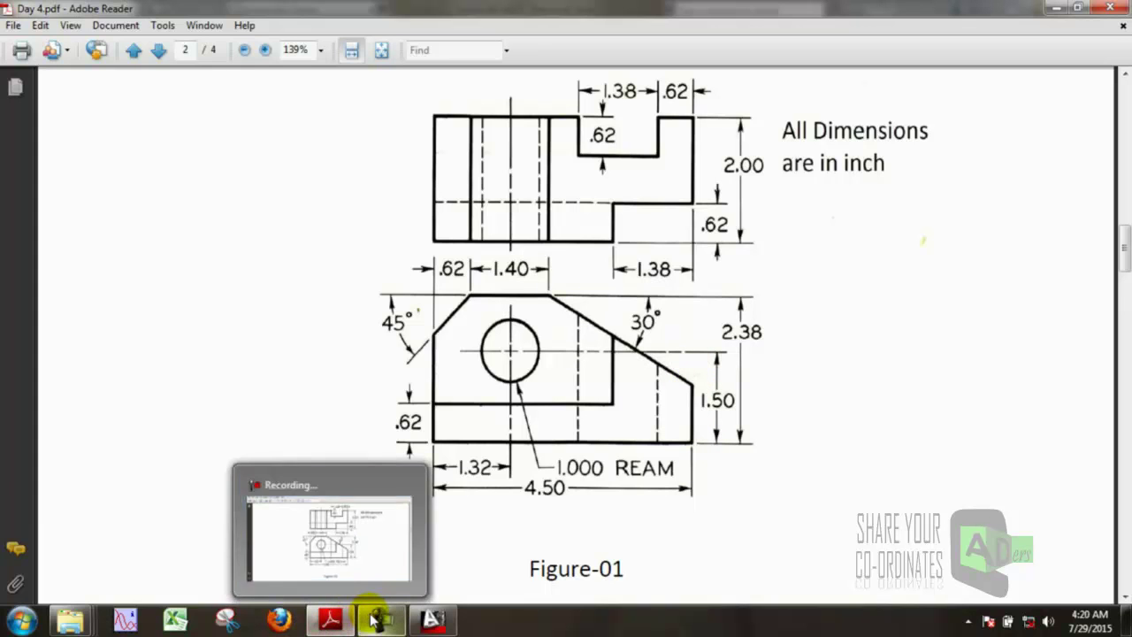
- With polar tracking on, draw the 30° slope down-right from the top edge's right end
click(420, 622)
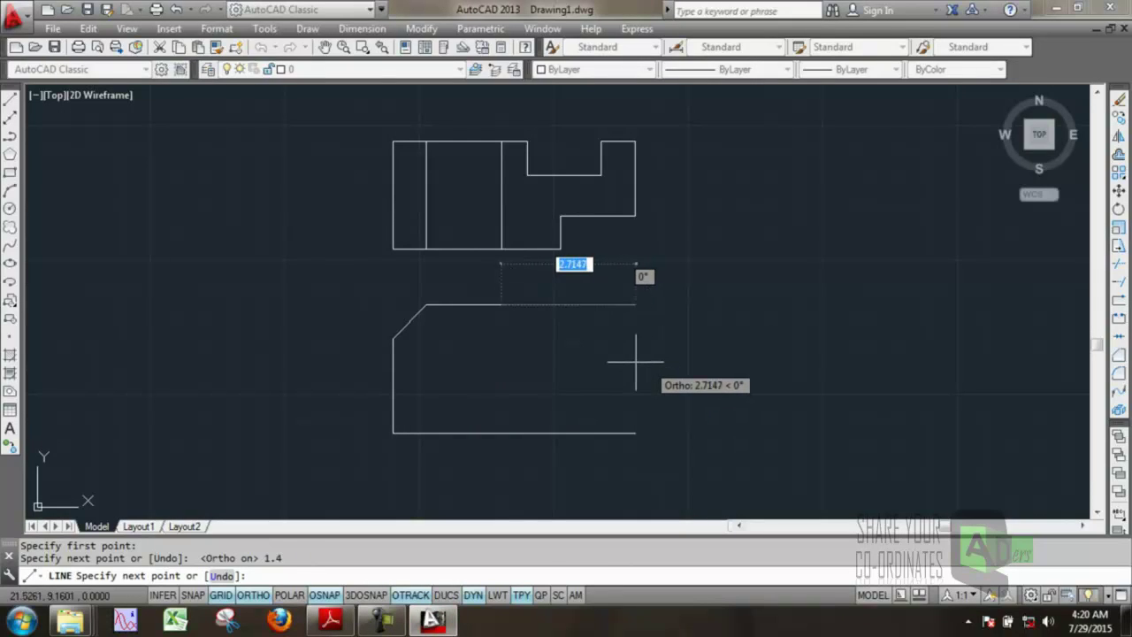
click(281, 596)
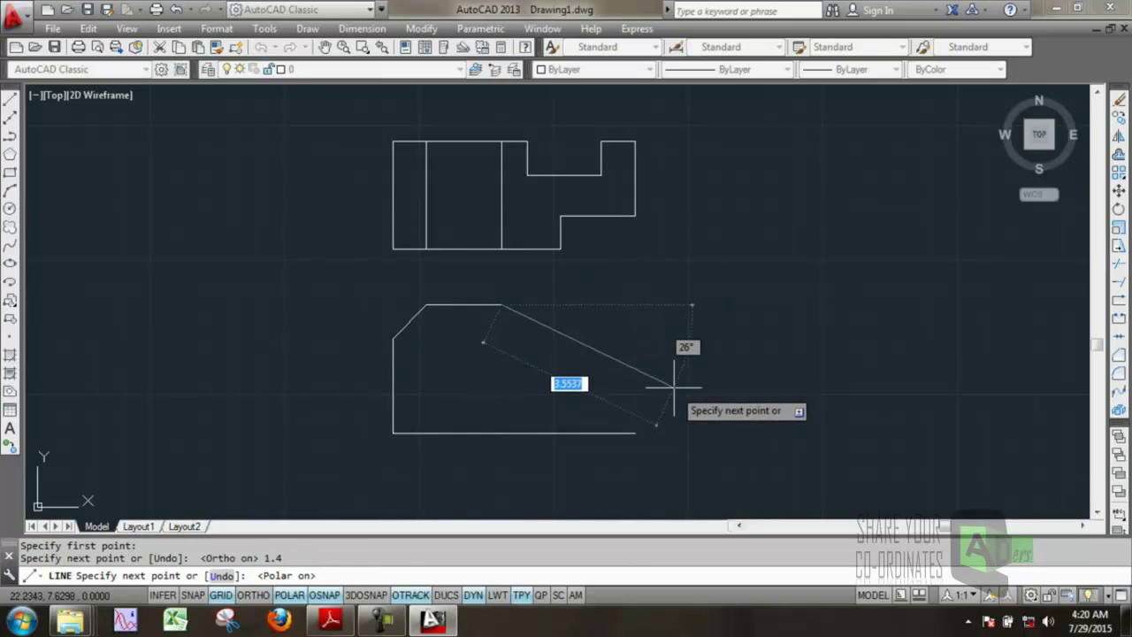
key(Tab)
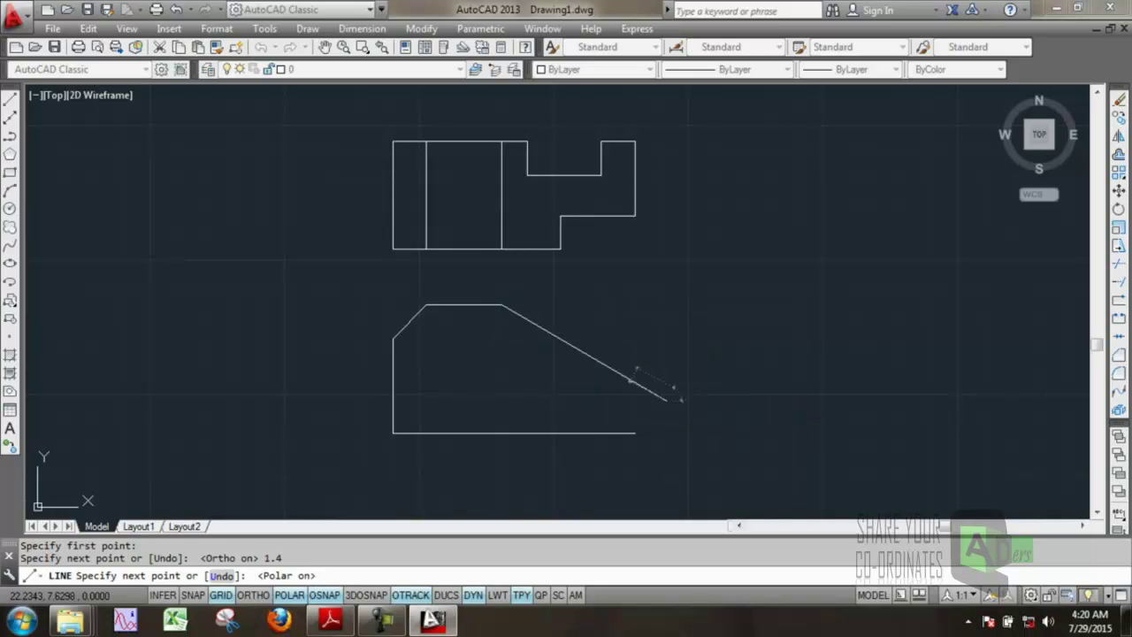
key(Tab)
click(672, 375)
key(Escape)
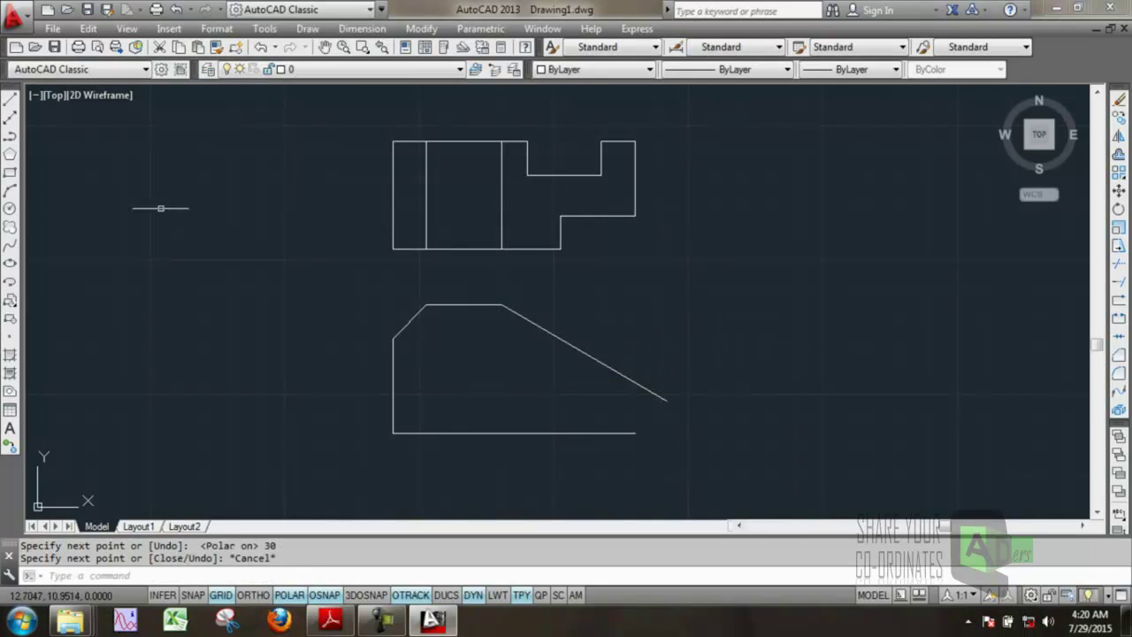
- Draw the right vertical edge straight up from the base line's right end past the slope
click(12, 108)
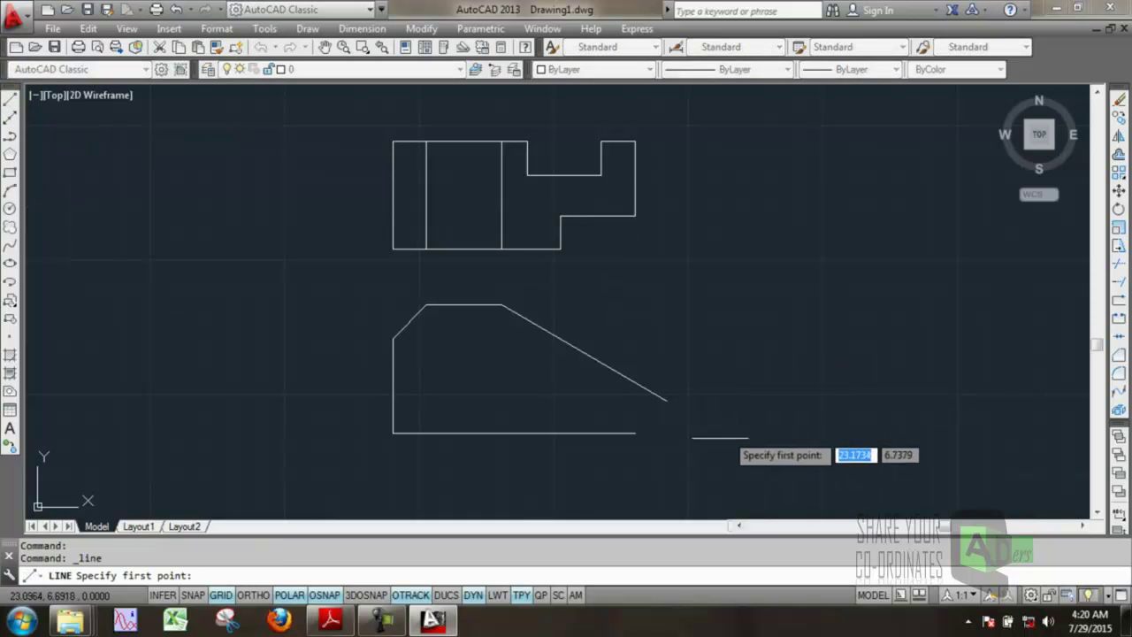
click(635, 434)
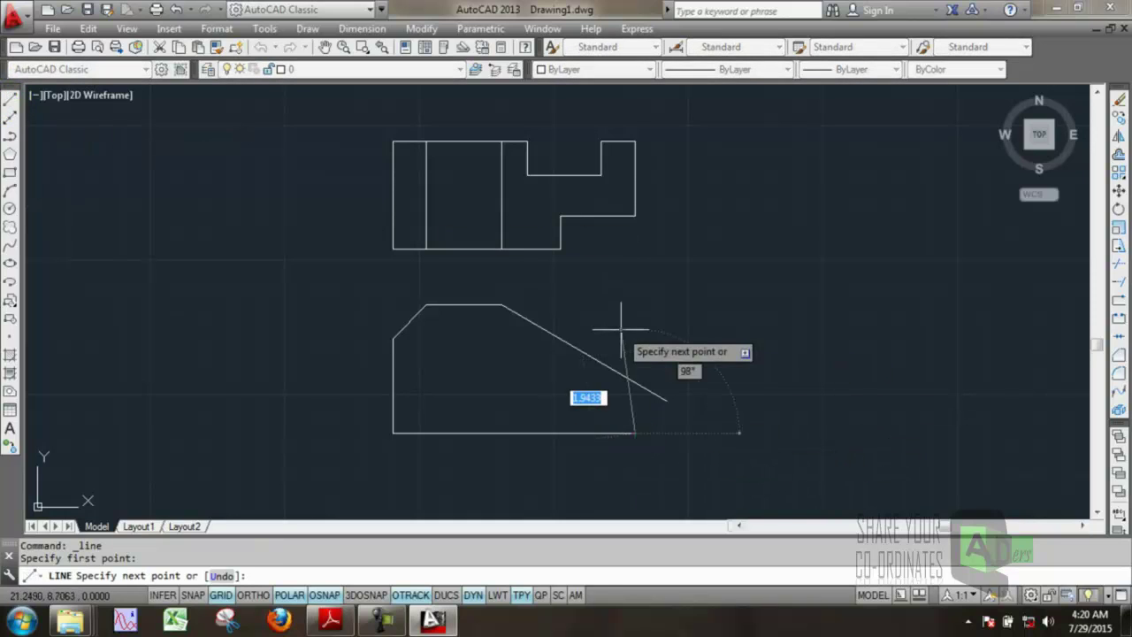
click(254, 595)
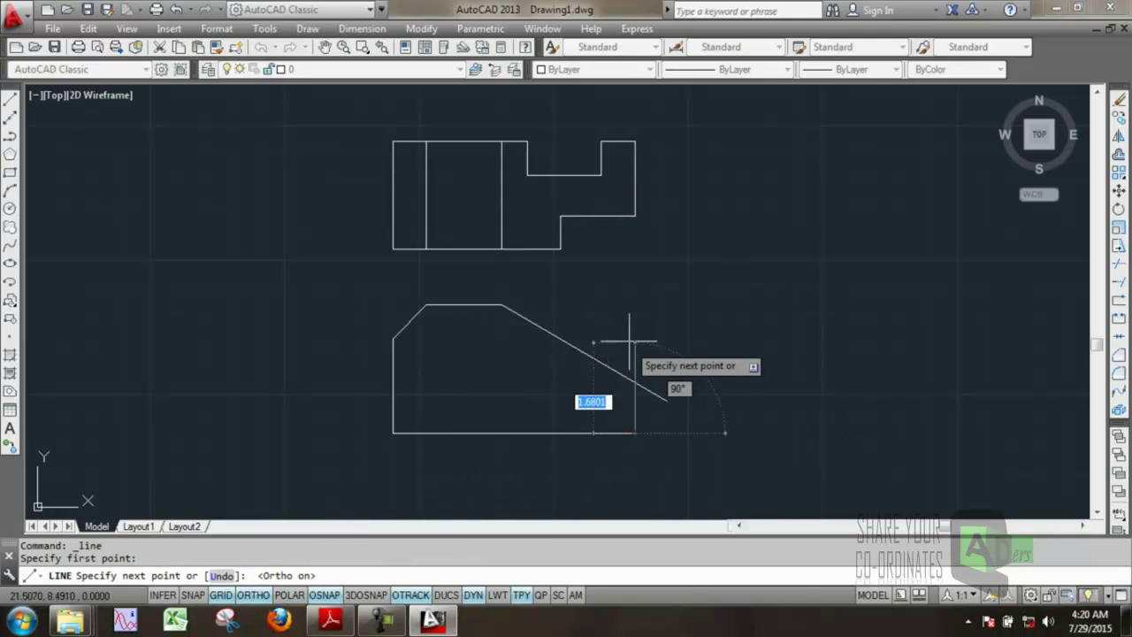
click(635, 348)
right_click(636, 348)
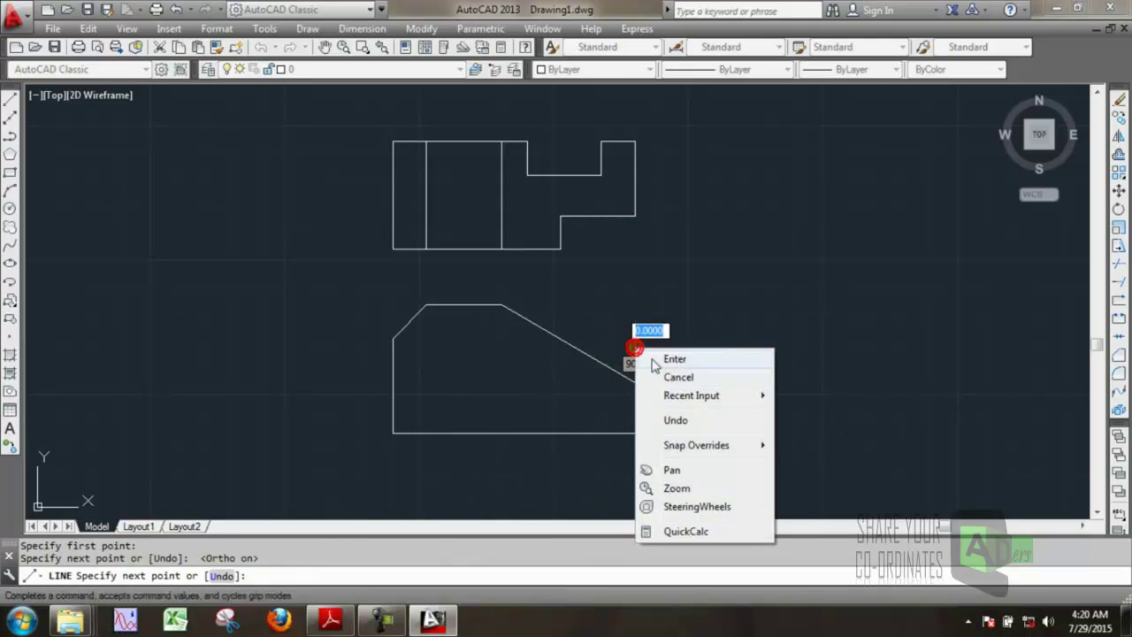
click(670, 359)
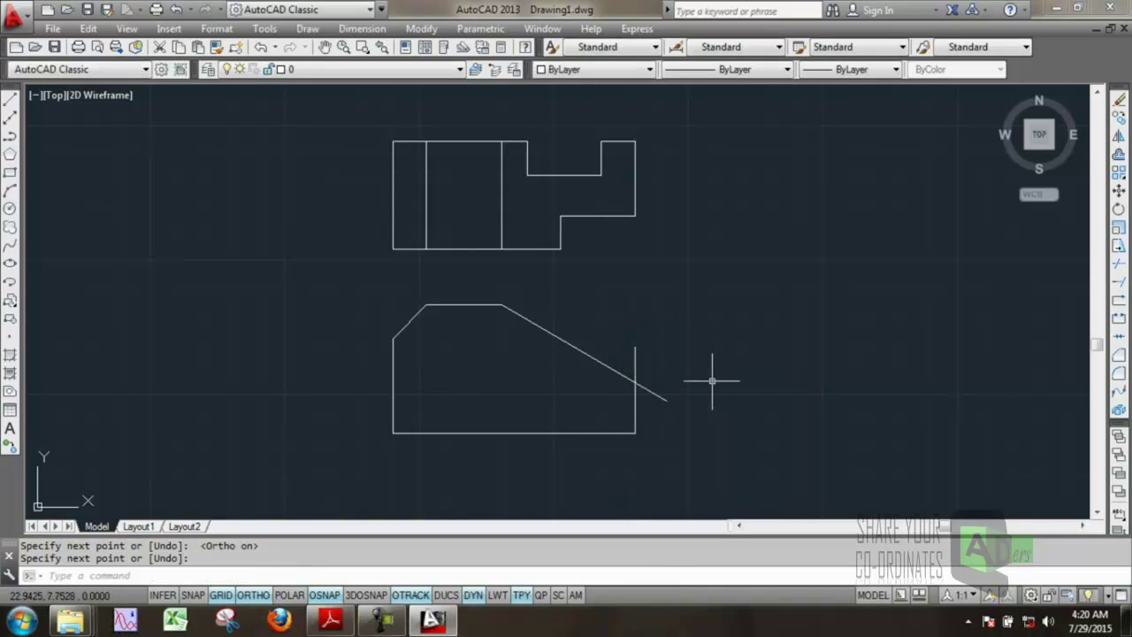
- Trim the slope's overhang past the vertical edge and view the reference PDF
click(1120, 264)
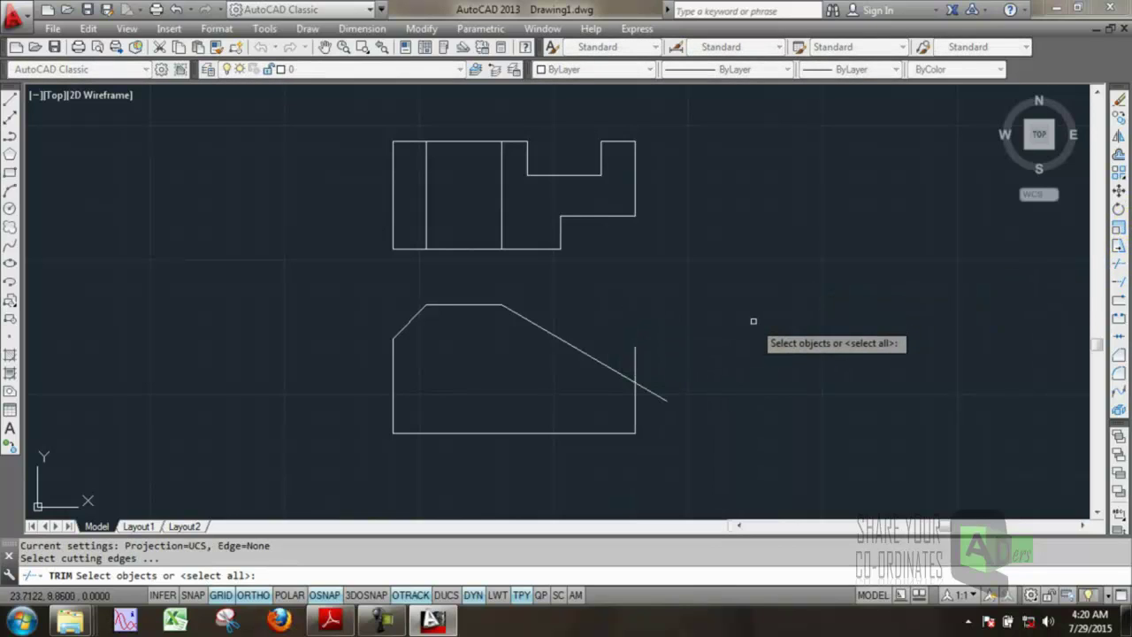
key(Return)
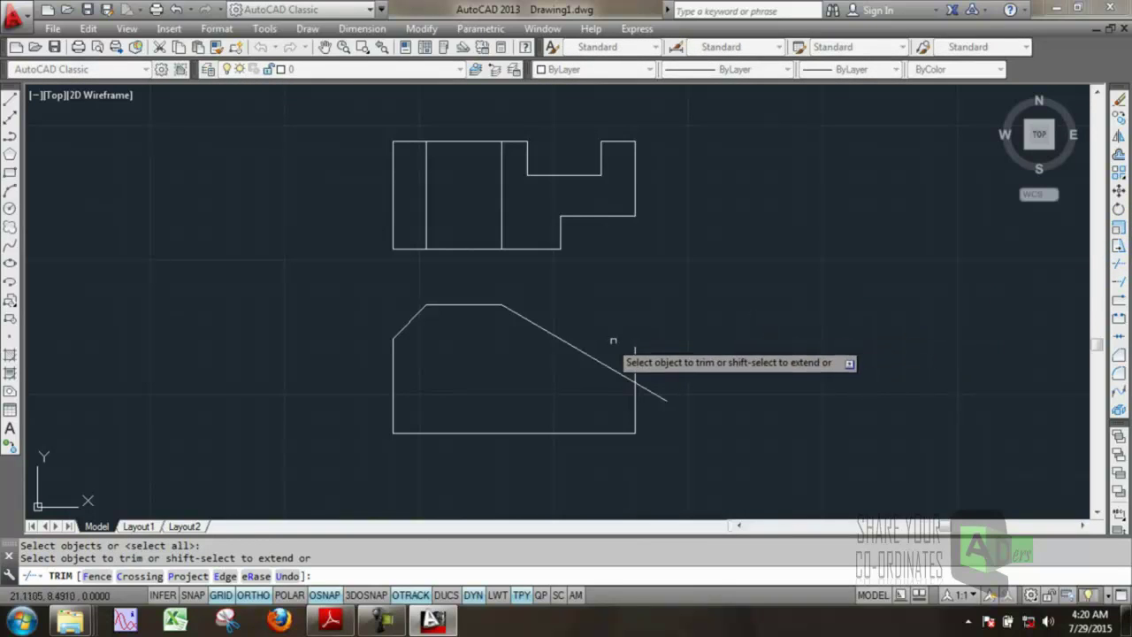
click(648, 390)
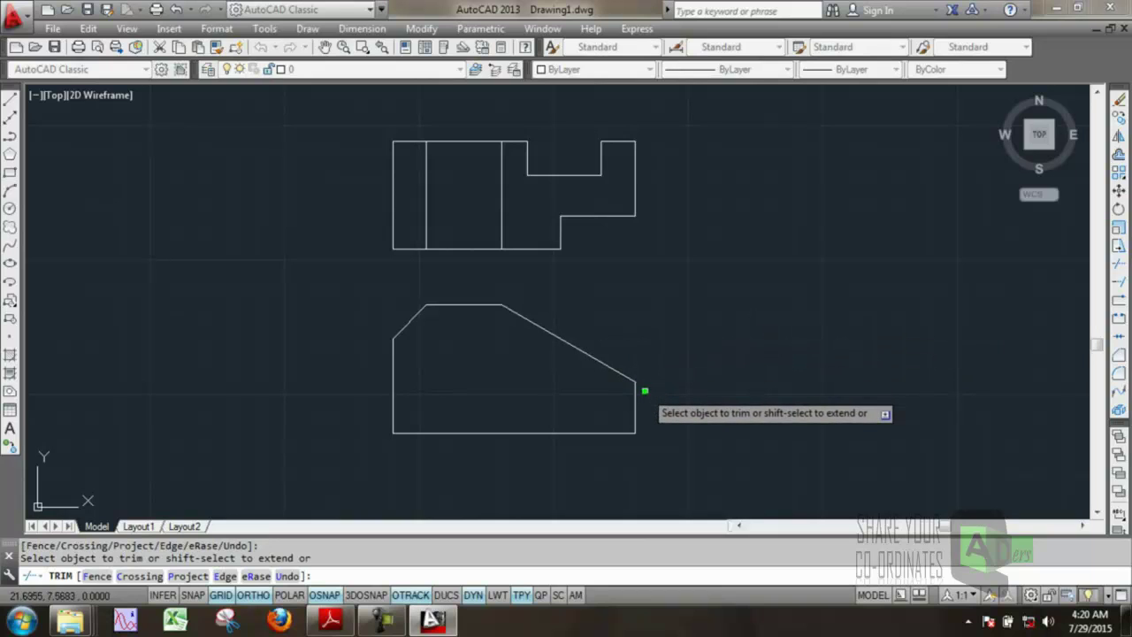
key(Escape)
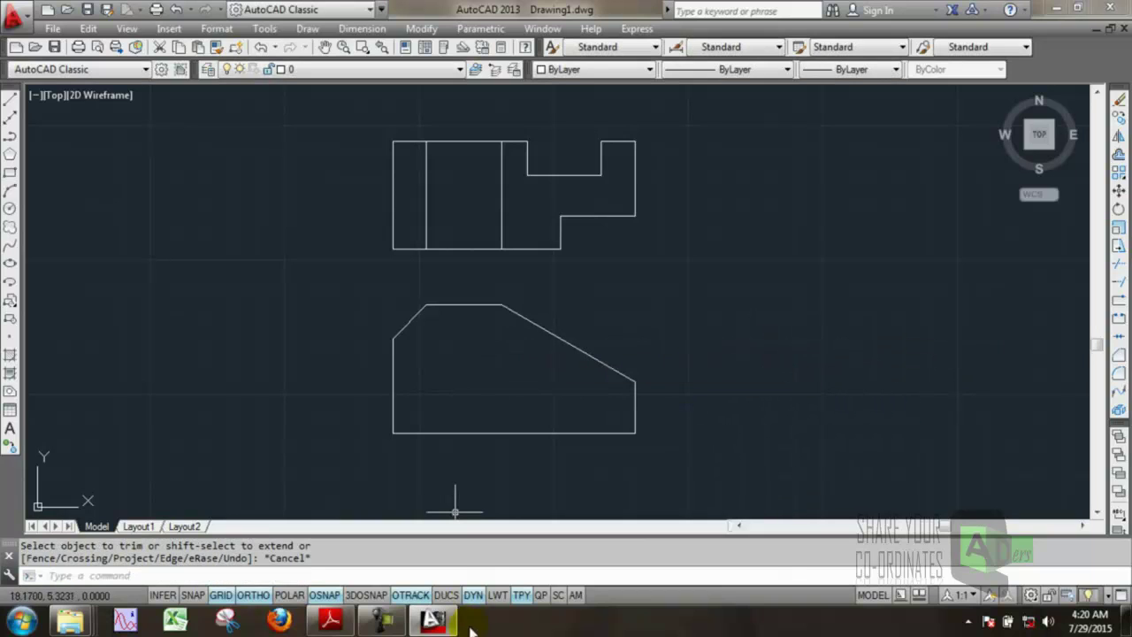
click(345, 627)
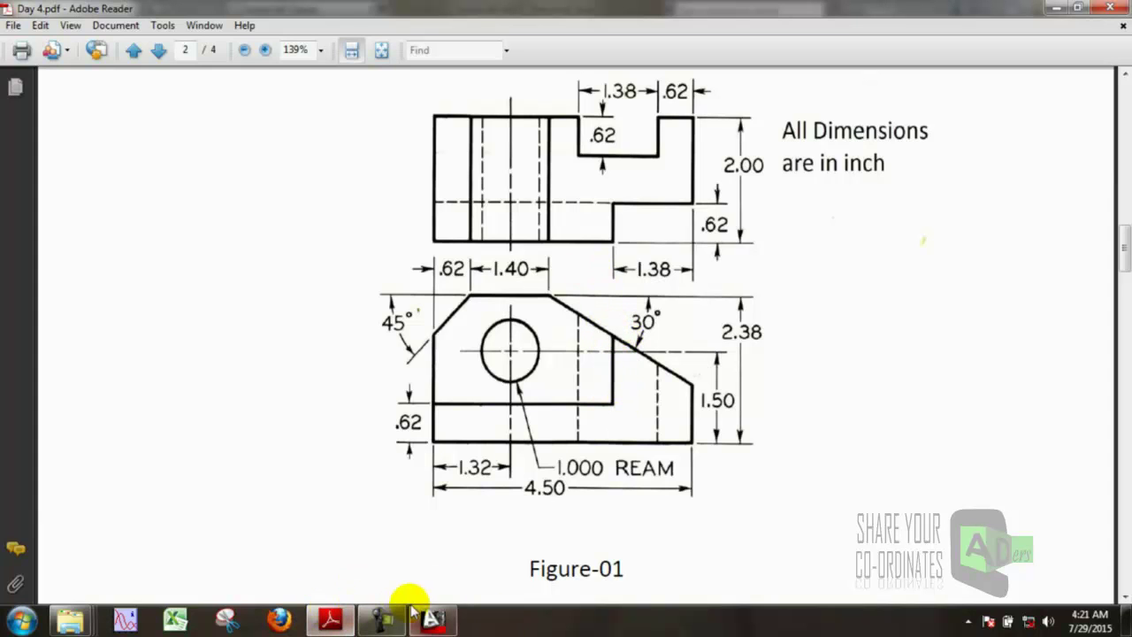
mouse_move(434, 621)
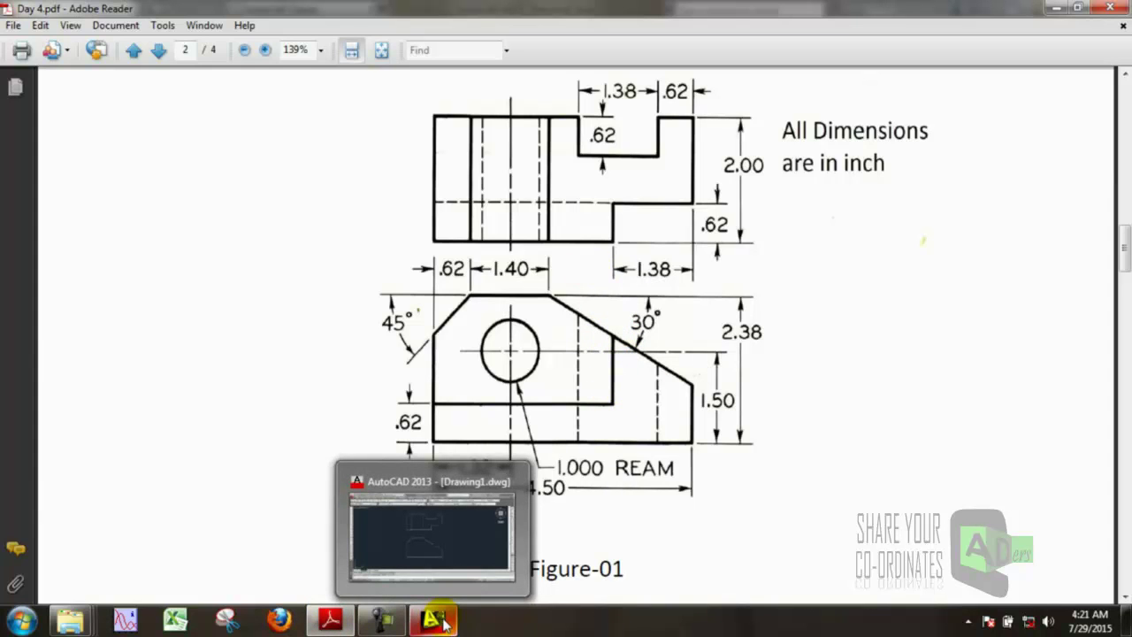
- Draw the inner step: 0.62 up from the lower-left corner, 3.12 right, then up past the slope
click(445, 624)
click(9, 97)
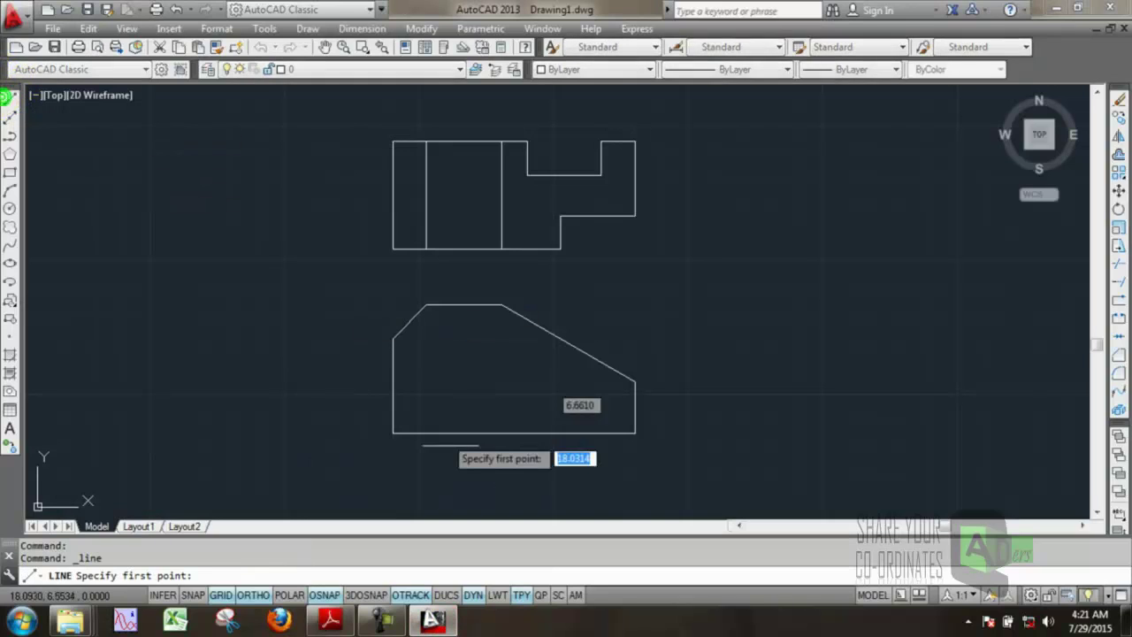
click(393, 432)
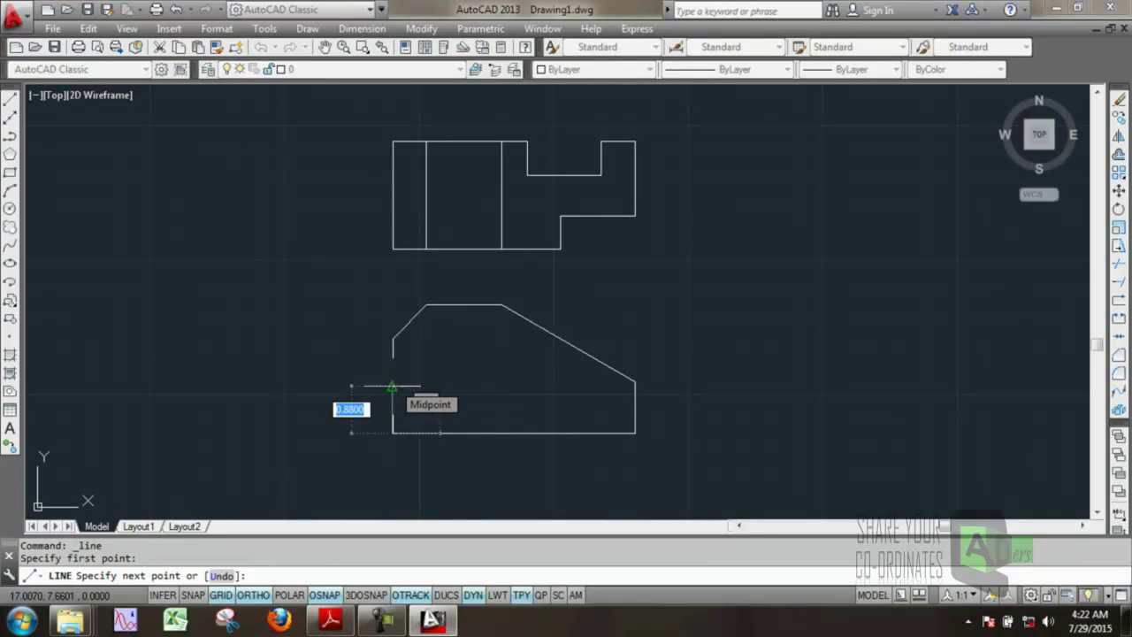
click(392, 387)
key(Return)
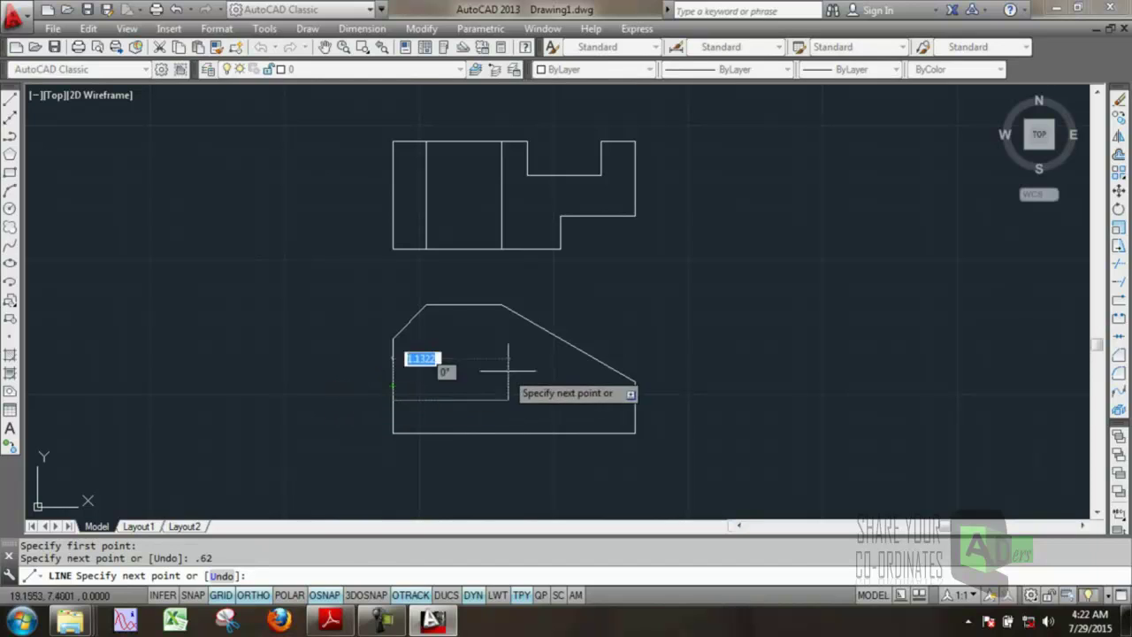
text(3)
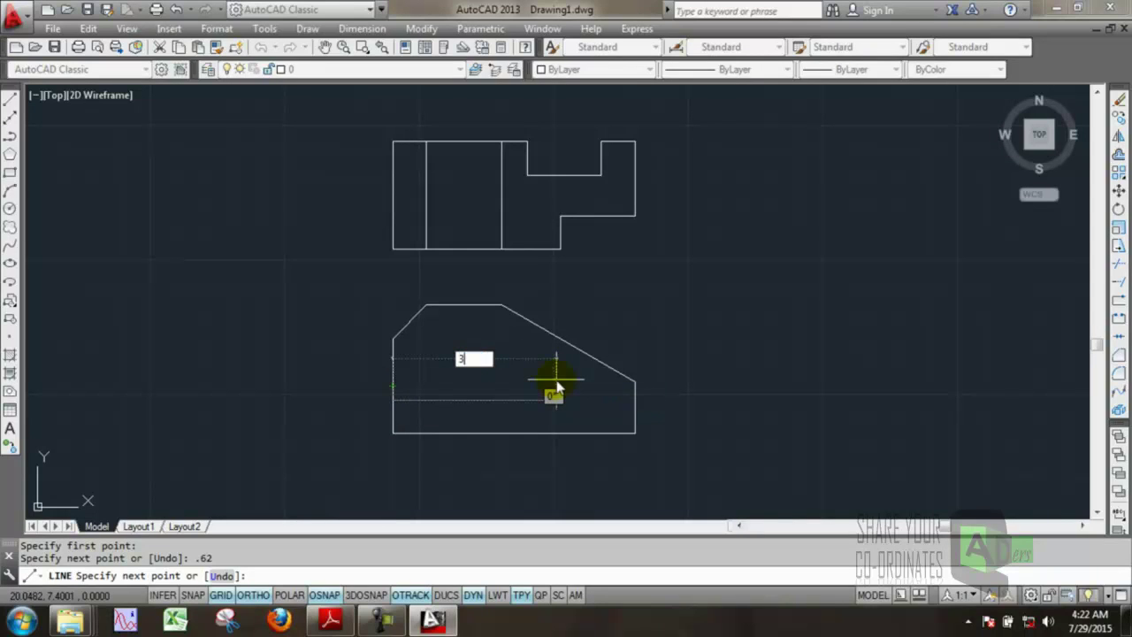
key(Return)
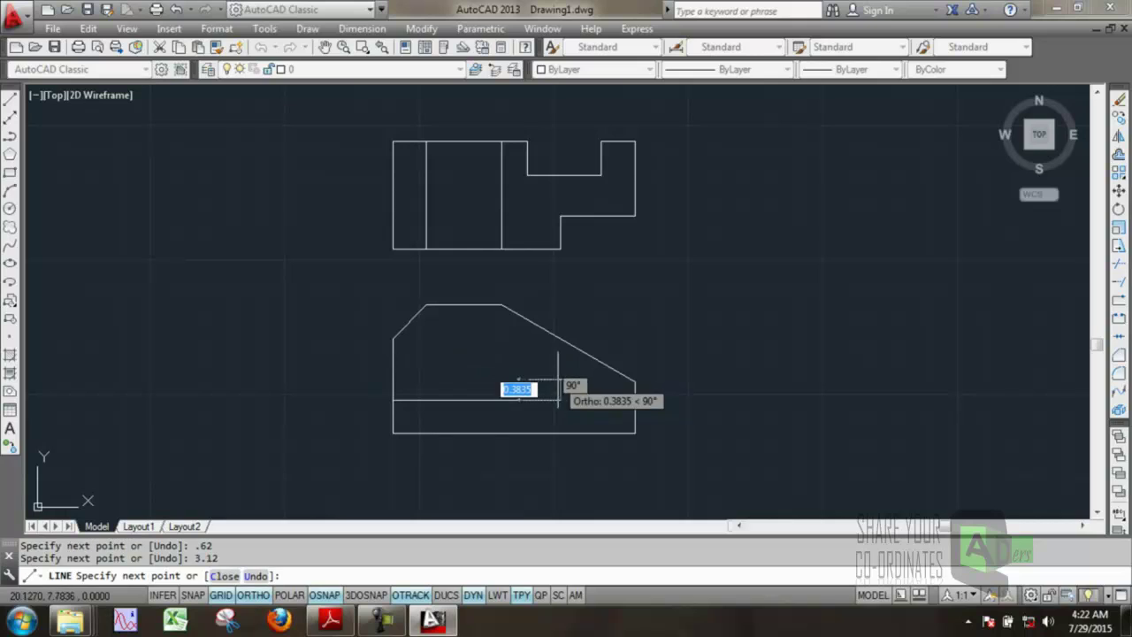
click(569, 313)
right_click(561, 306)
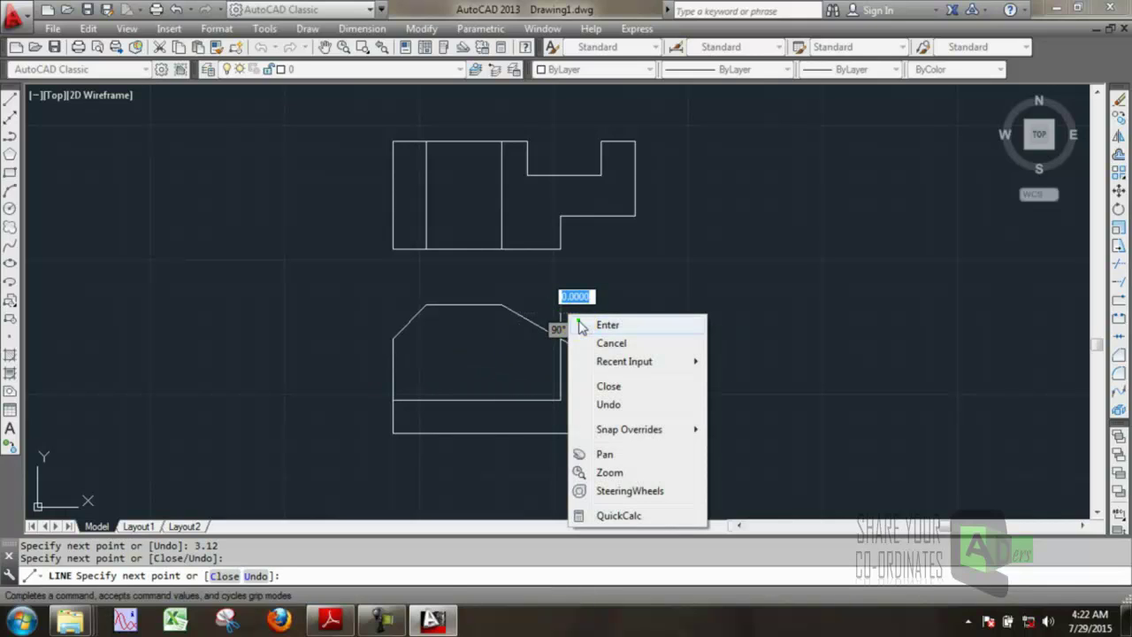
click(580, 322)
- Trim the new vertical line above the slope and view the reference PDF
click(1119, 263)
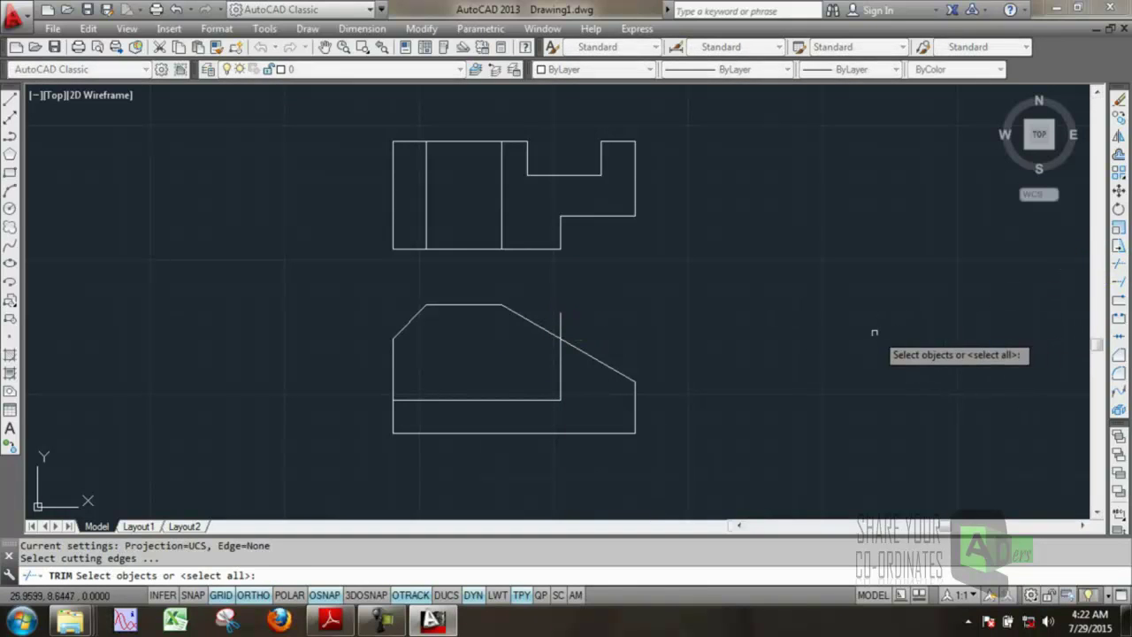
key(Return)
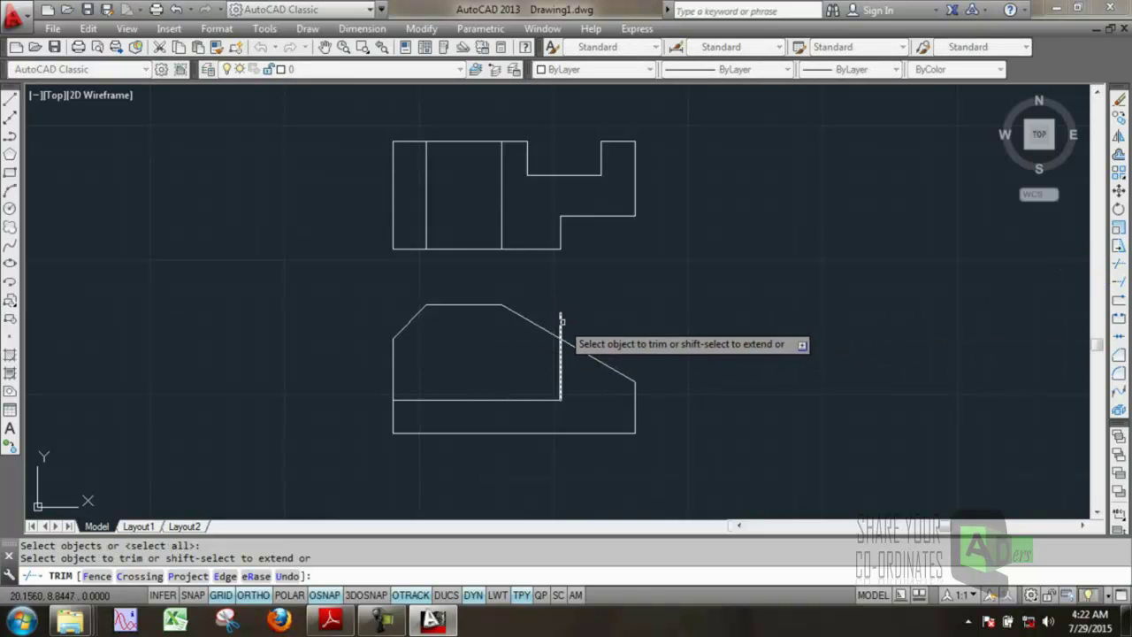
click(561, 320)
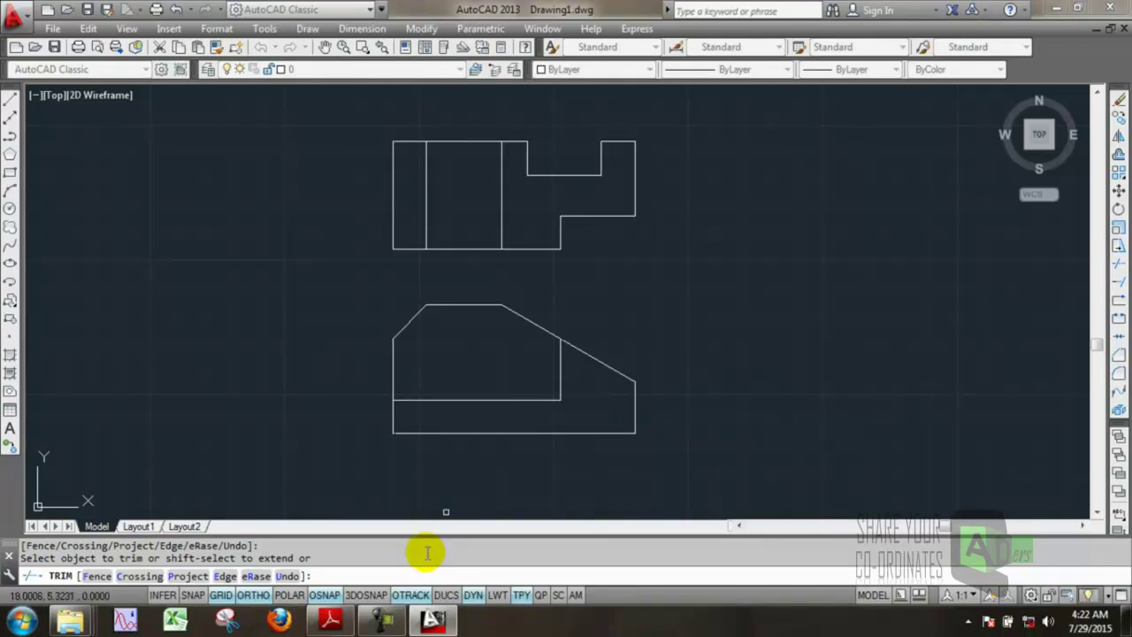
click(331, 620)
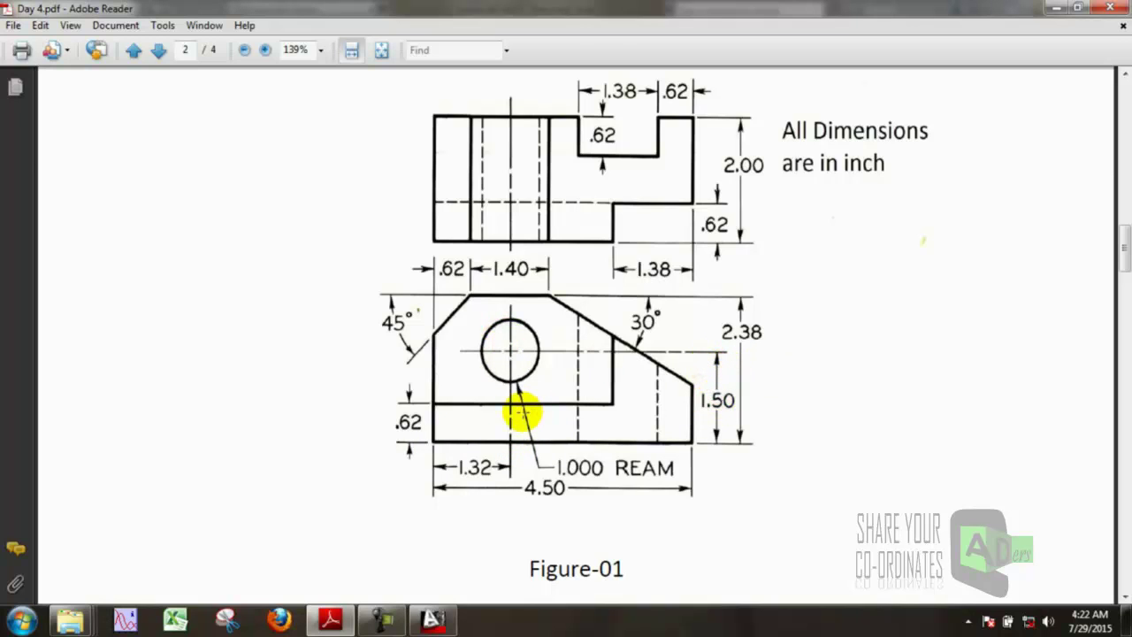
- Draw a guide line 1.32 right from the bottom-left corner, then 1.5 up to the hole centre
click(432, 619)
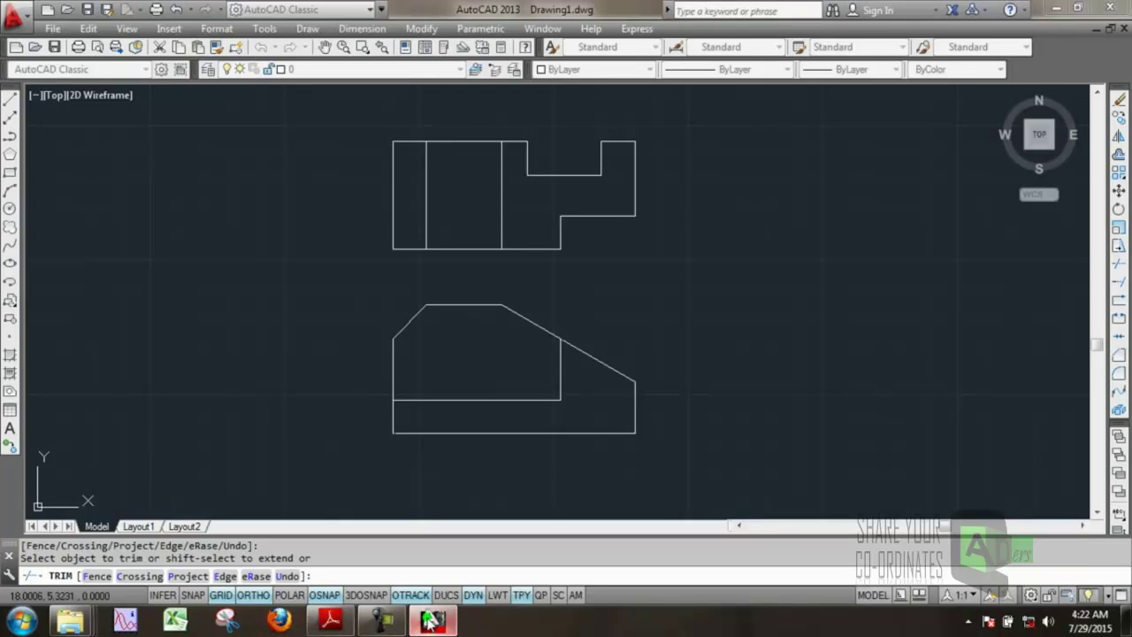
click(11, 104)
click(393, 433)
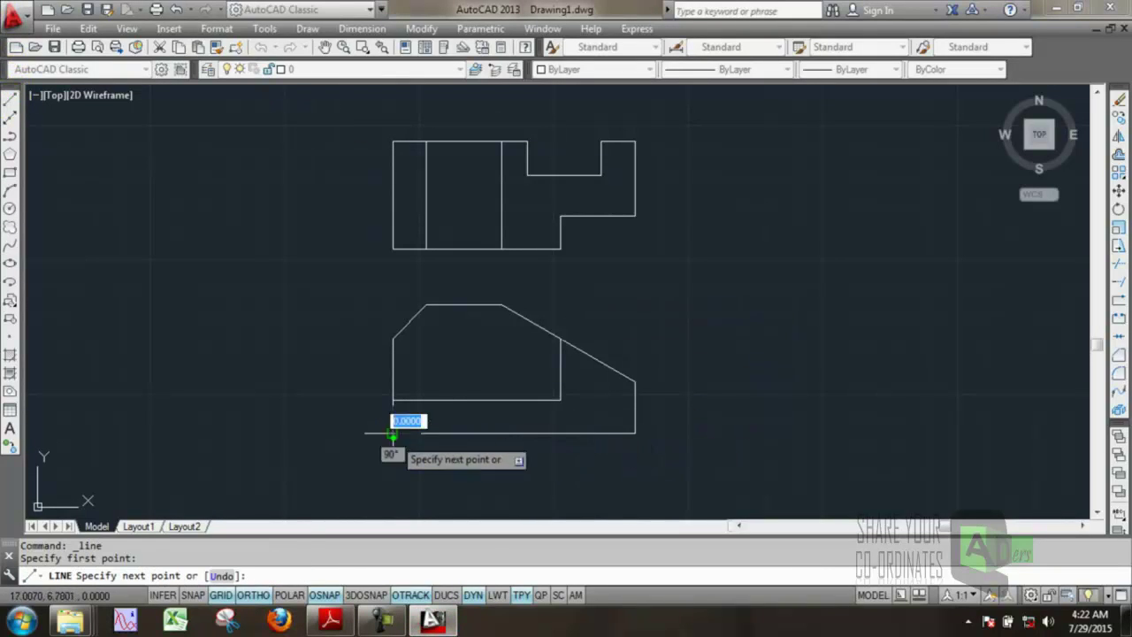
text(1.32)
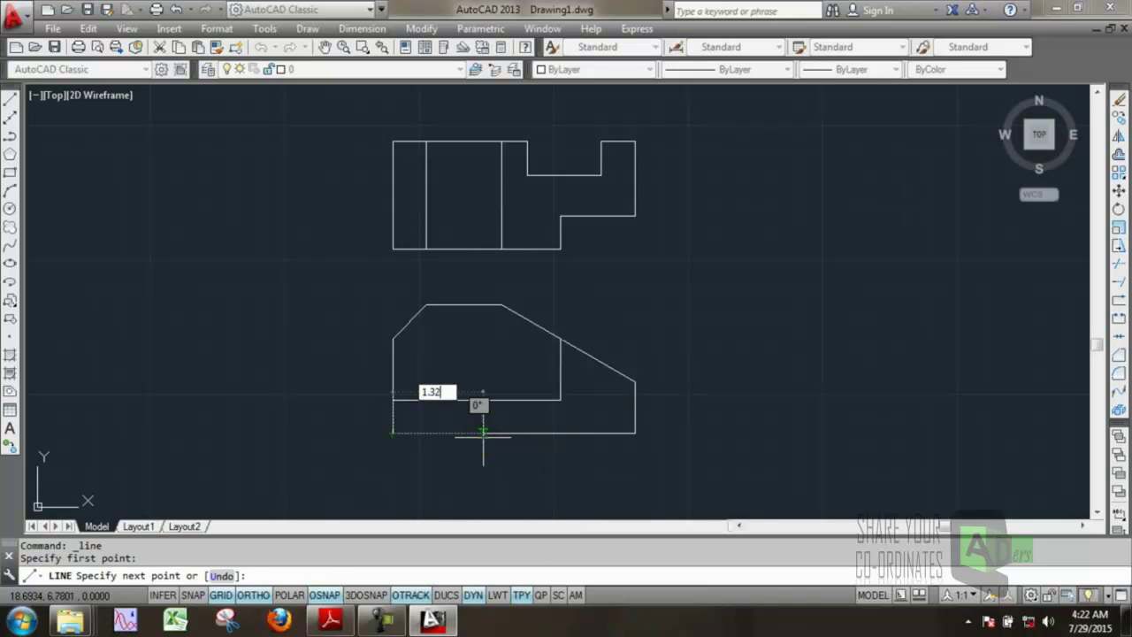
key(Return)
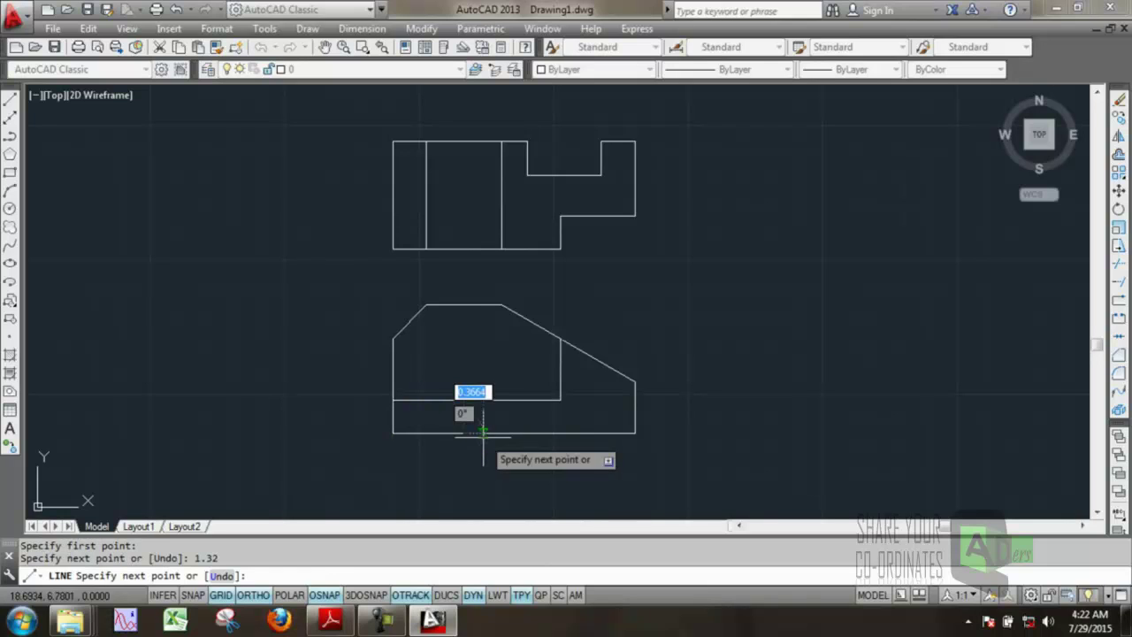
text(1)
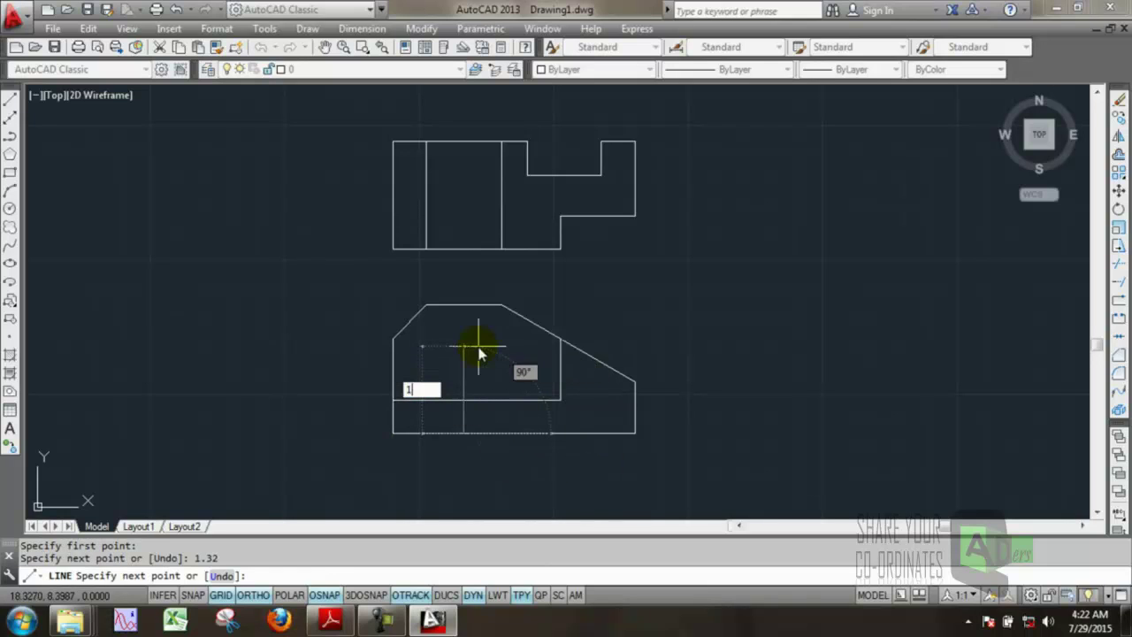
text(.5)
key(Return)
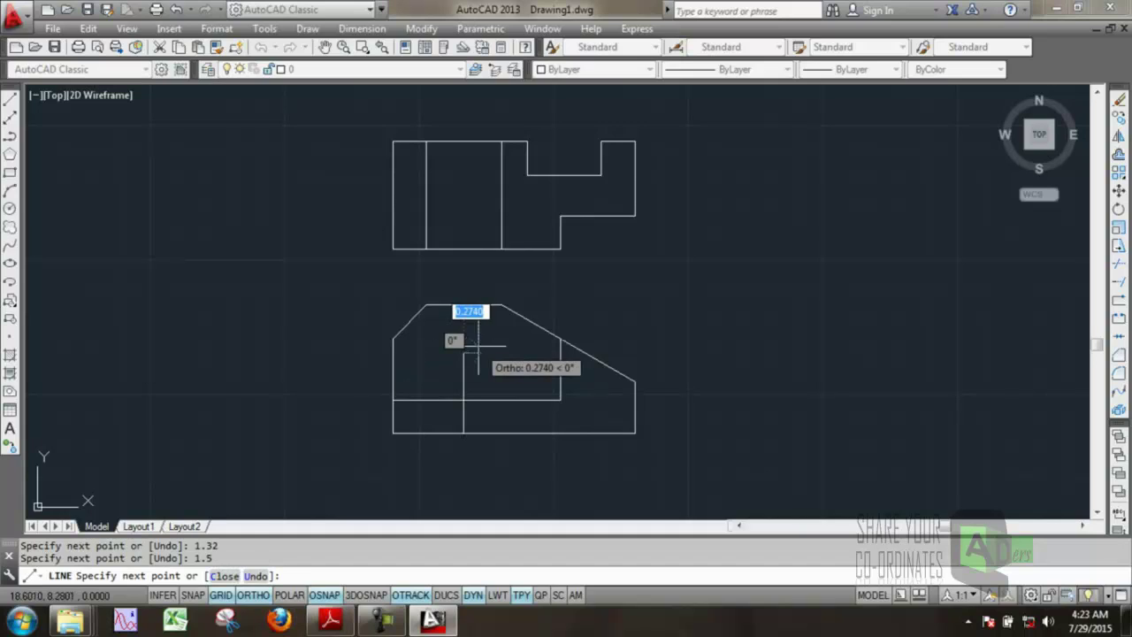
key(Escape)
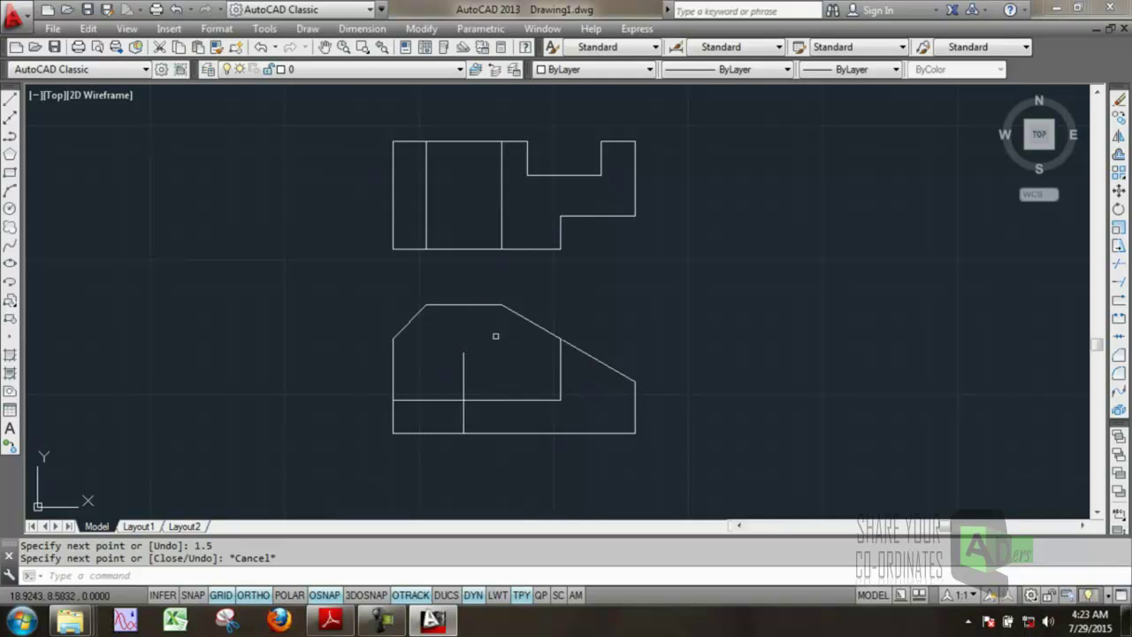
click(325, 622)
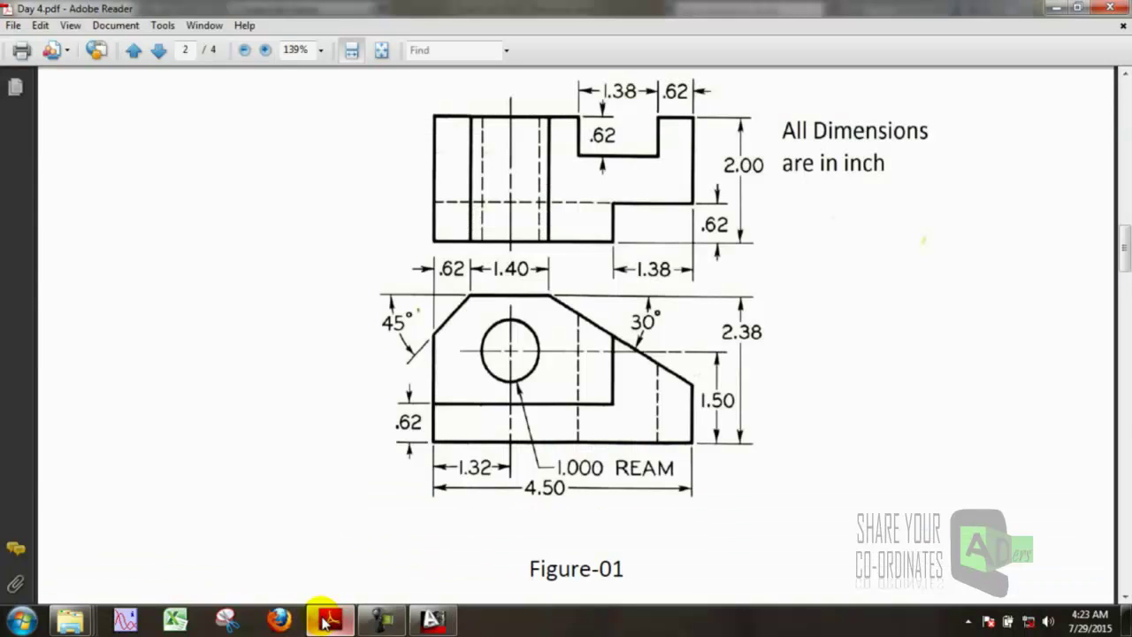
- Start a circle centred on the guide line's top end, then check the hole size in the reference
click(325, 622)
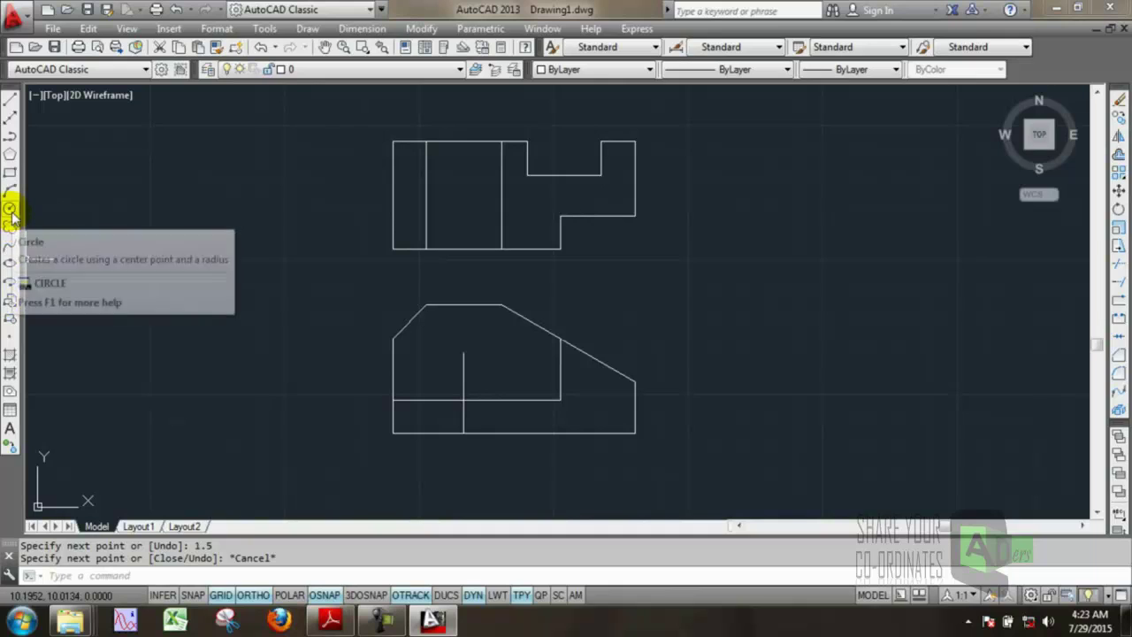
click(10, 209)
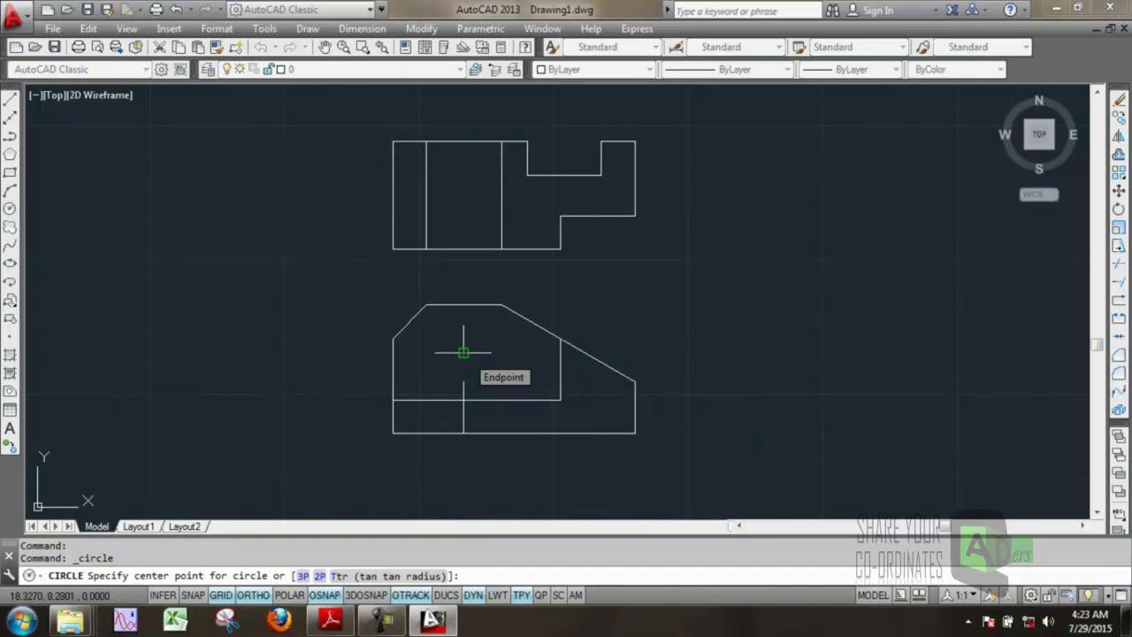
click(464, 352)
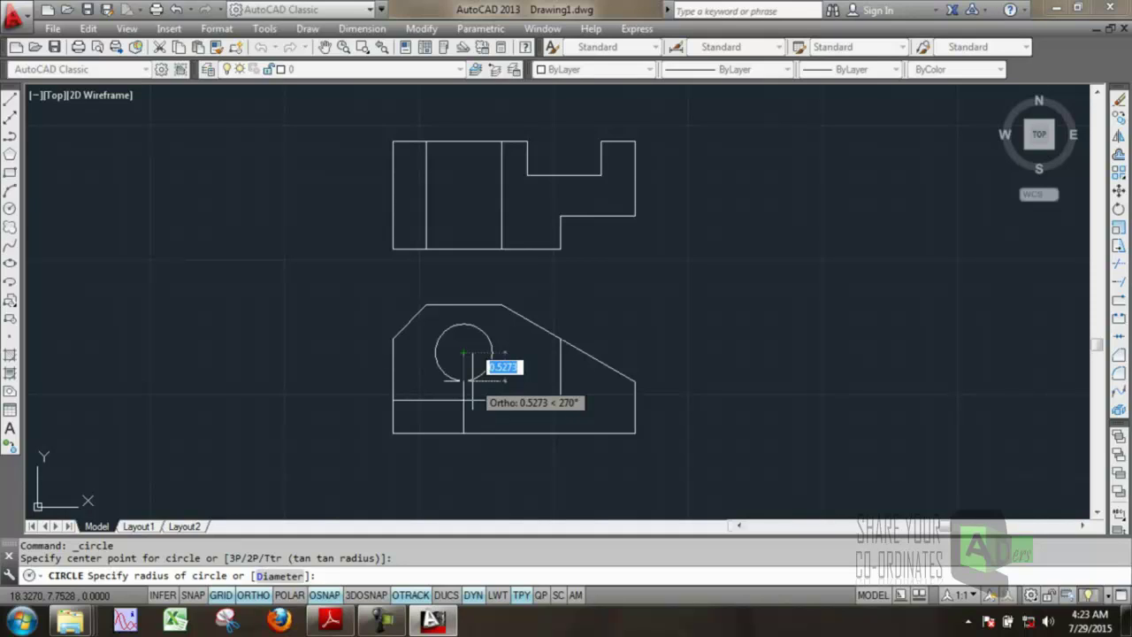
click(345, 621)
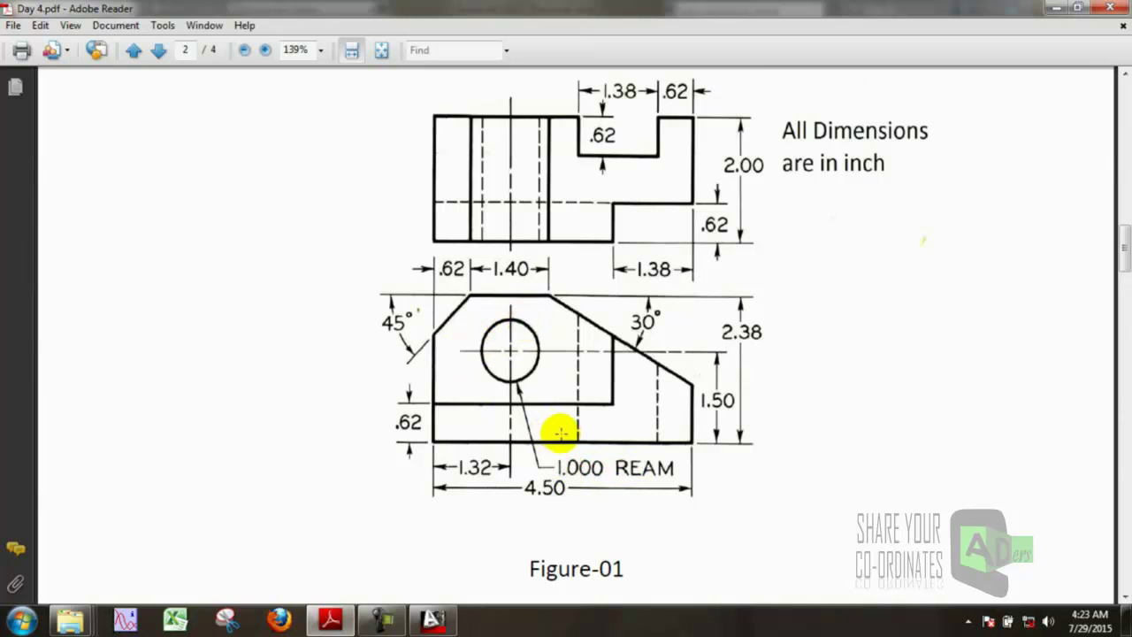
- Draw the reamed hole circle with a 1.000 diameter at the guide line's top
click(432, 619)
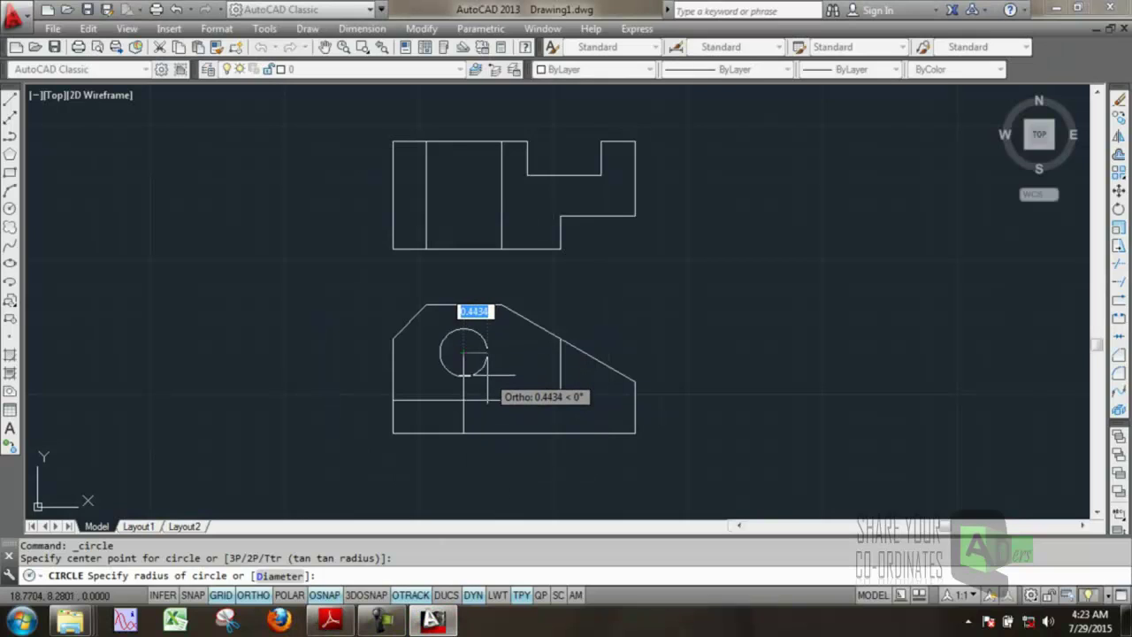
key(Down)
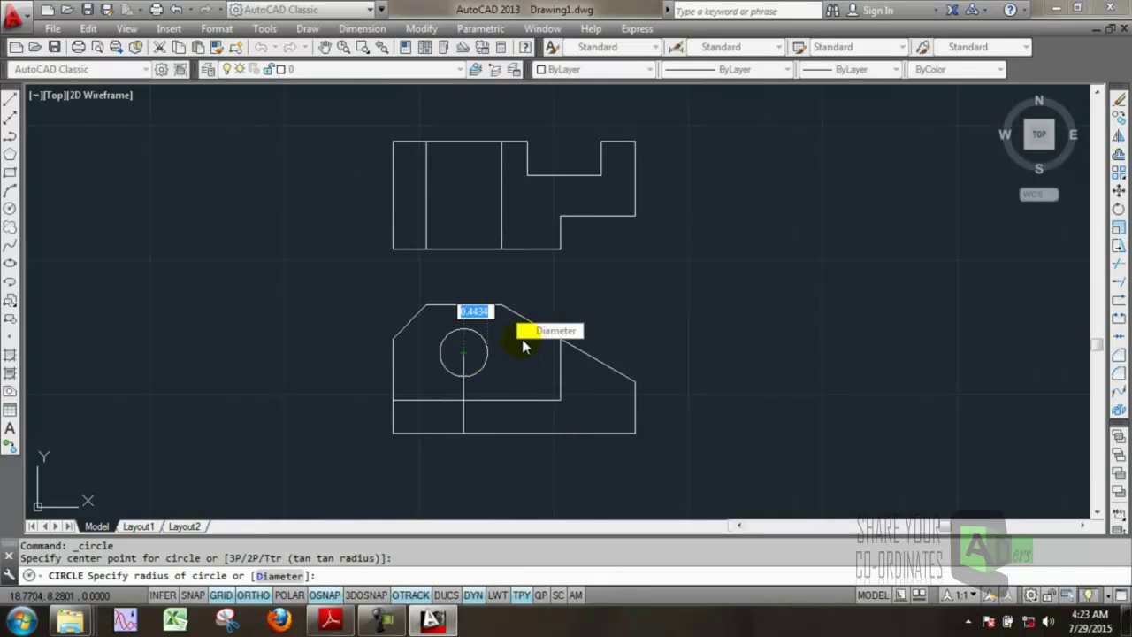
click(533, 340)
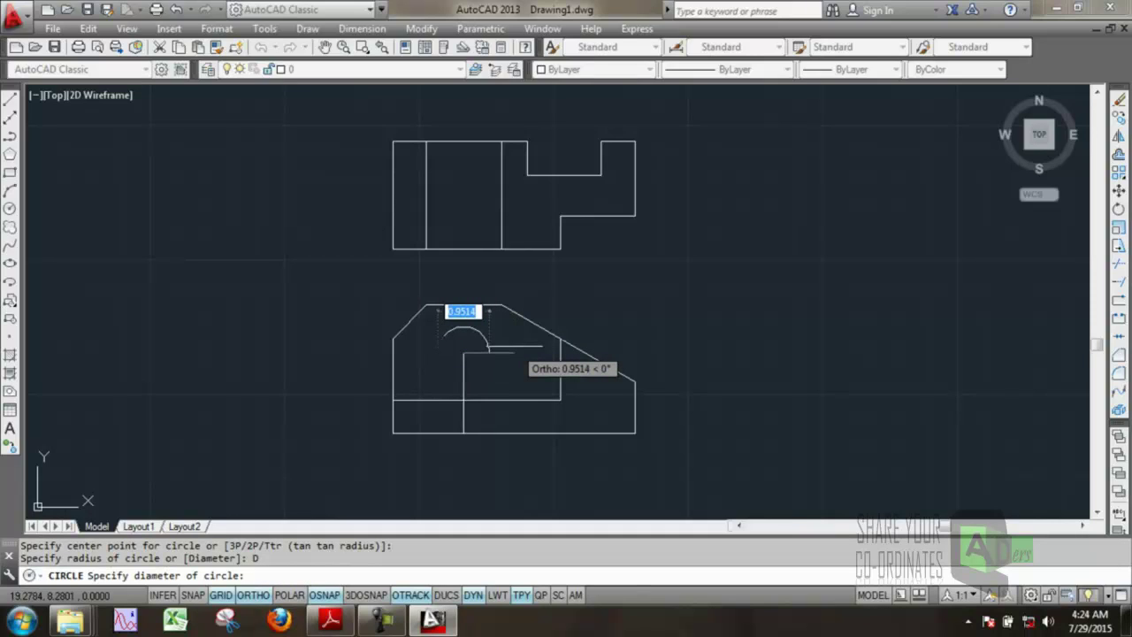
text(1)
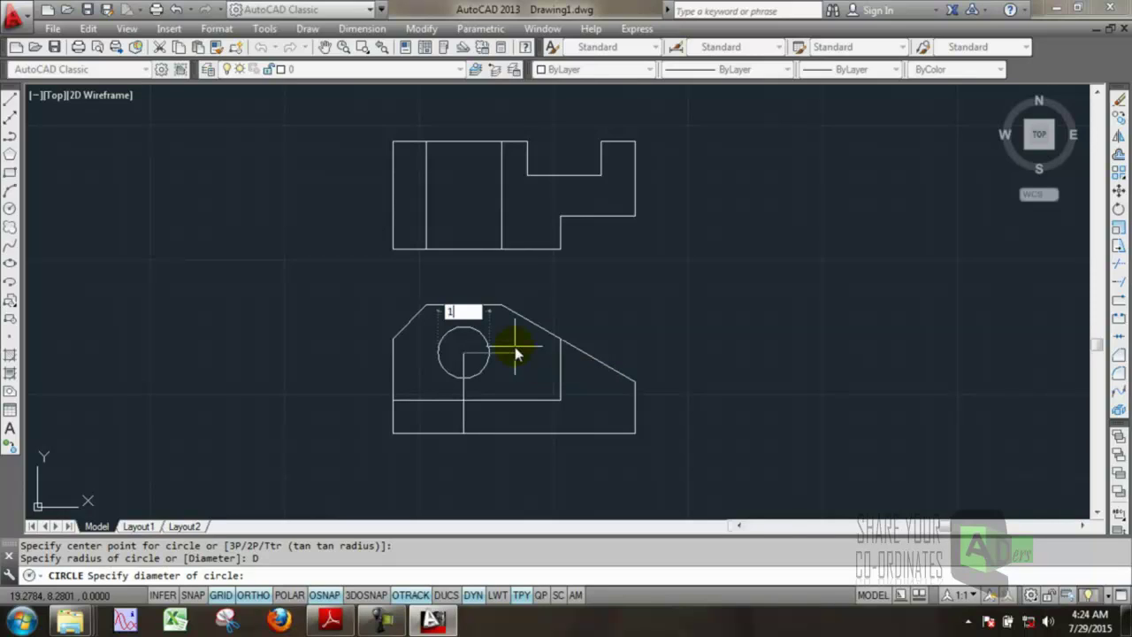
key(Return)
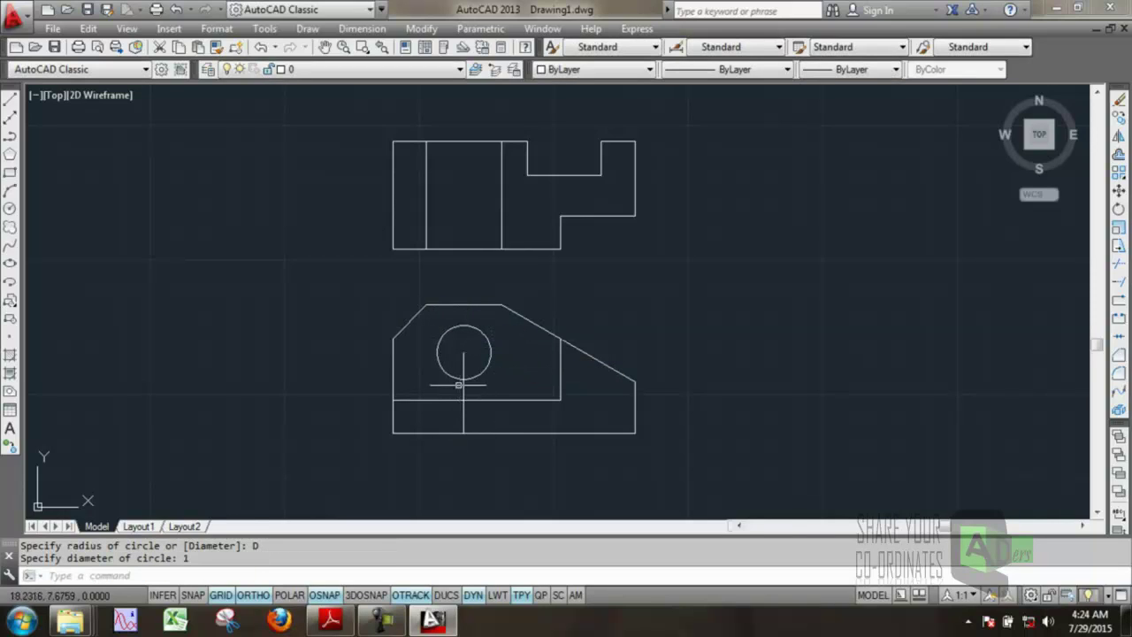
- Erase the vertical guide line and the short bottom guide line
click(334, 621)
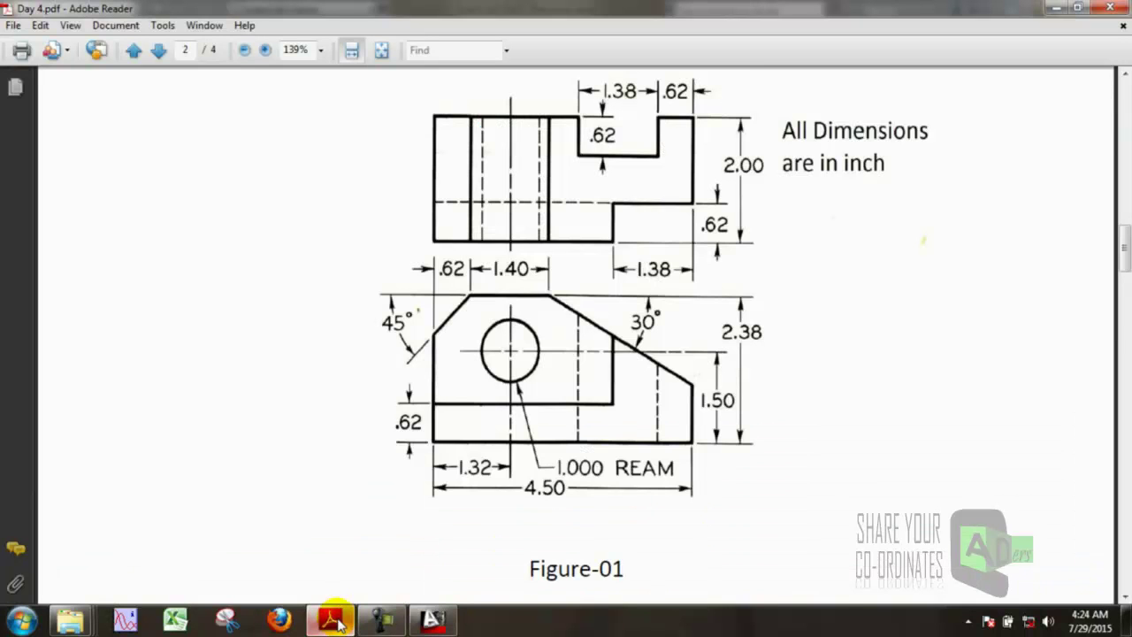
click(336, 621)
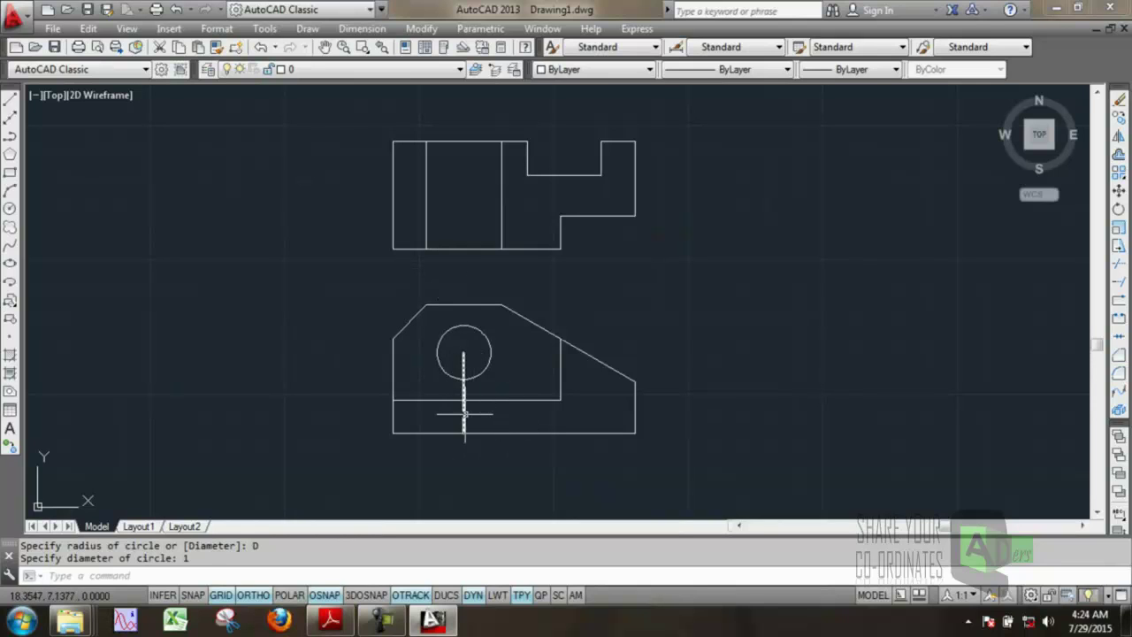
click(464, 413)
right_click(463, 413)
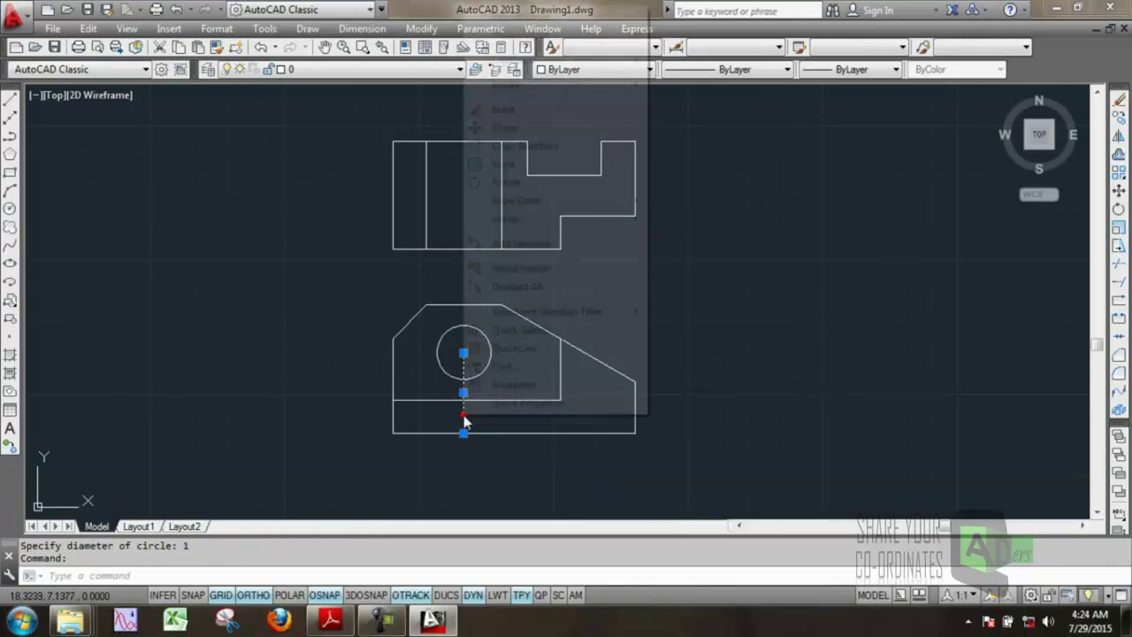
click(505, 105)
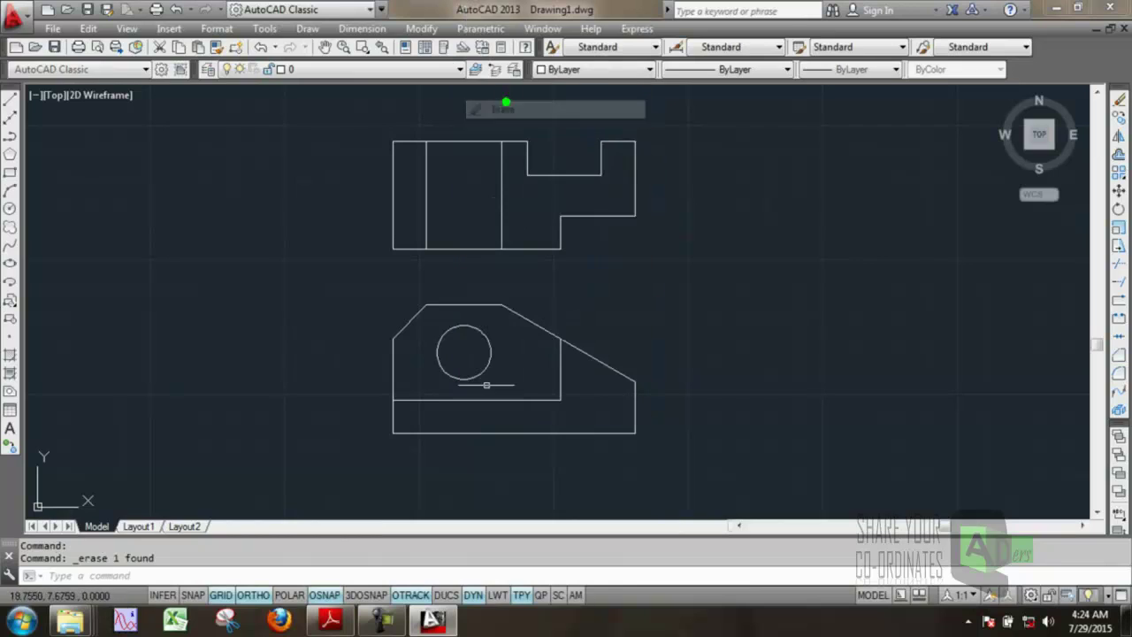
click(428, 434)
right_click(430, 432)
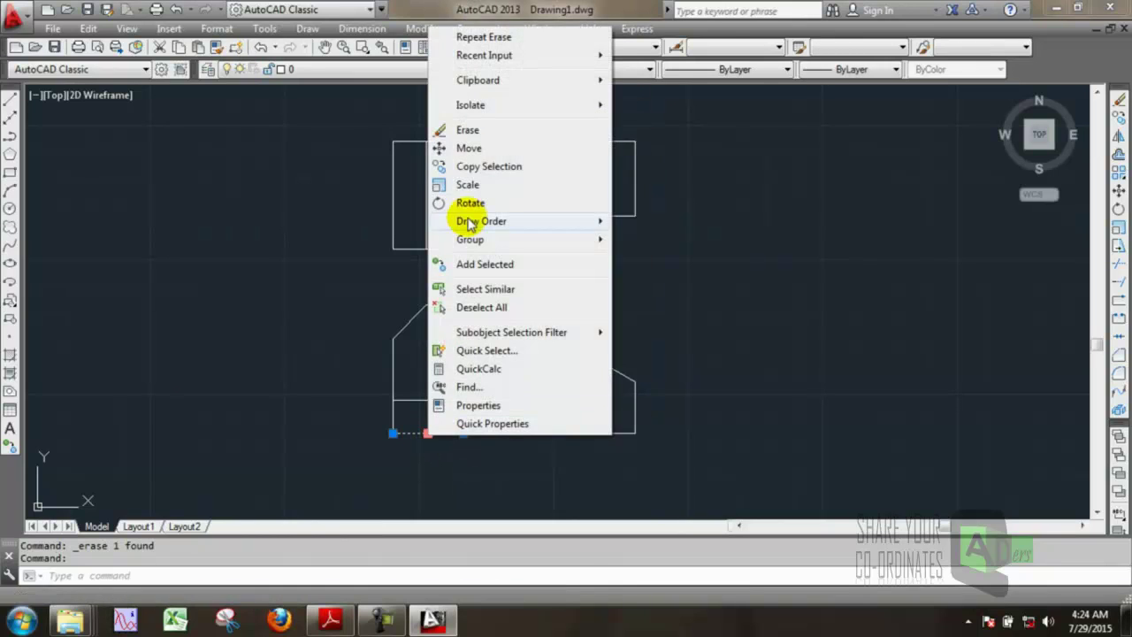
click(463, 127)
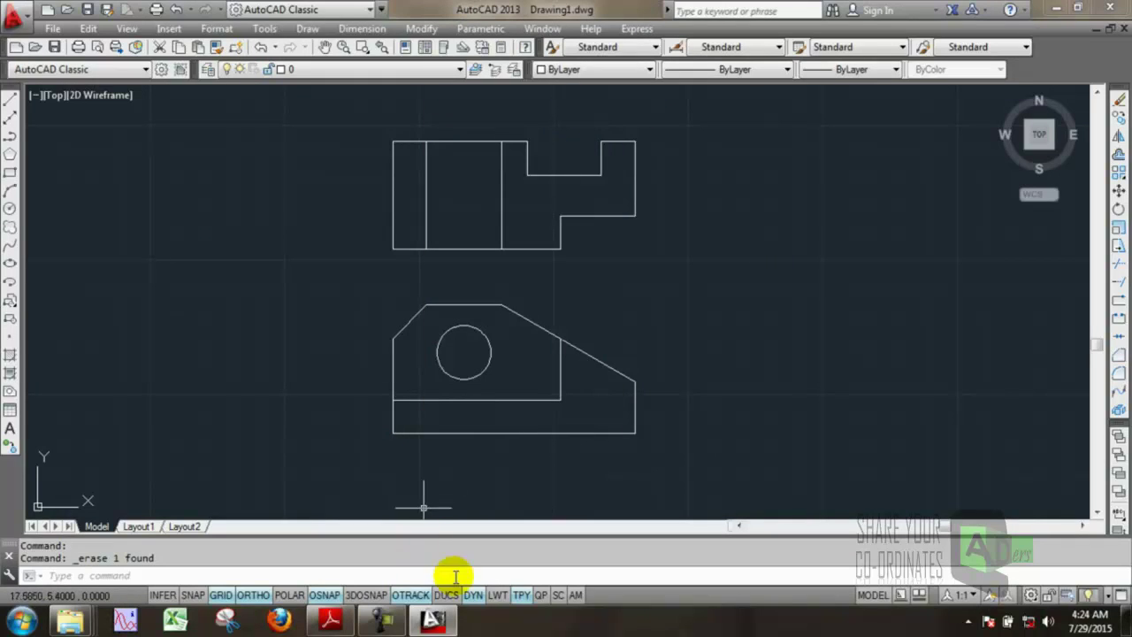
click(340, 625)
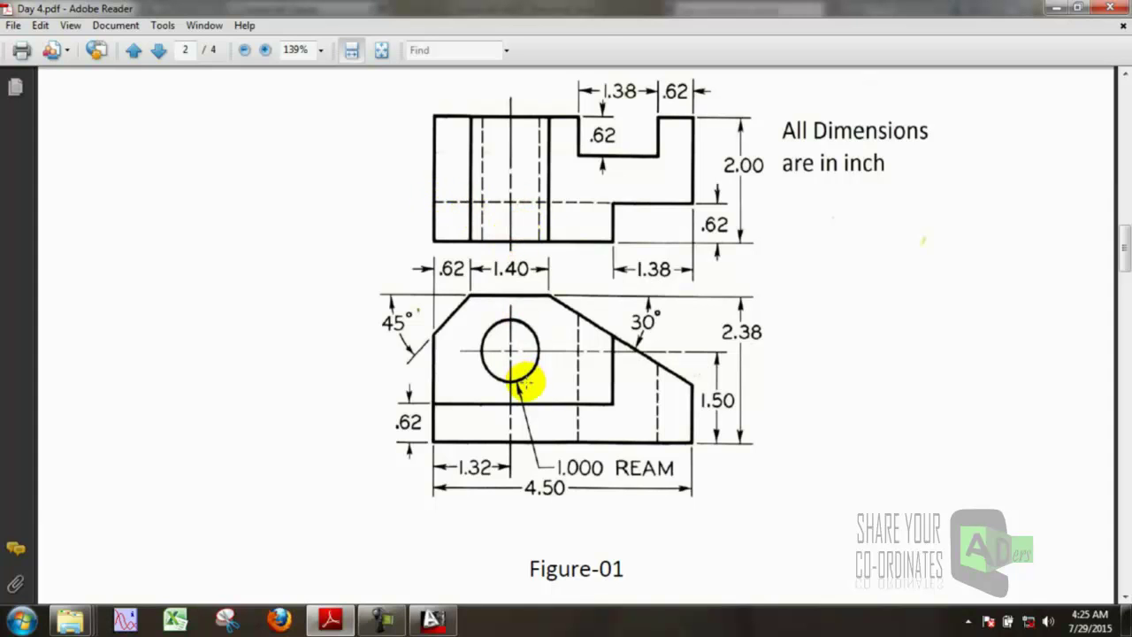
- Project a vertical line up from the circle's right edge to the top view's upper edge
click(433, 619)
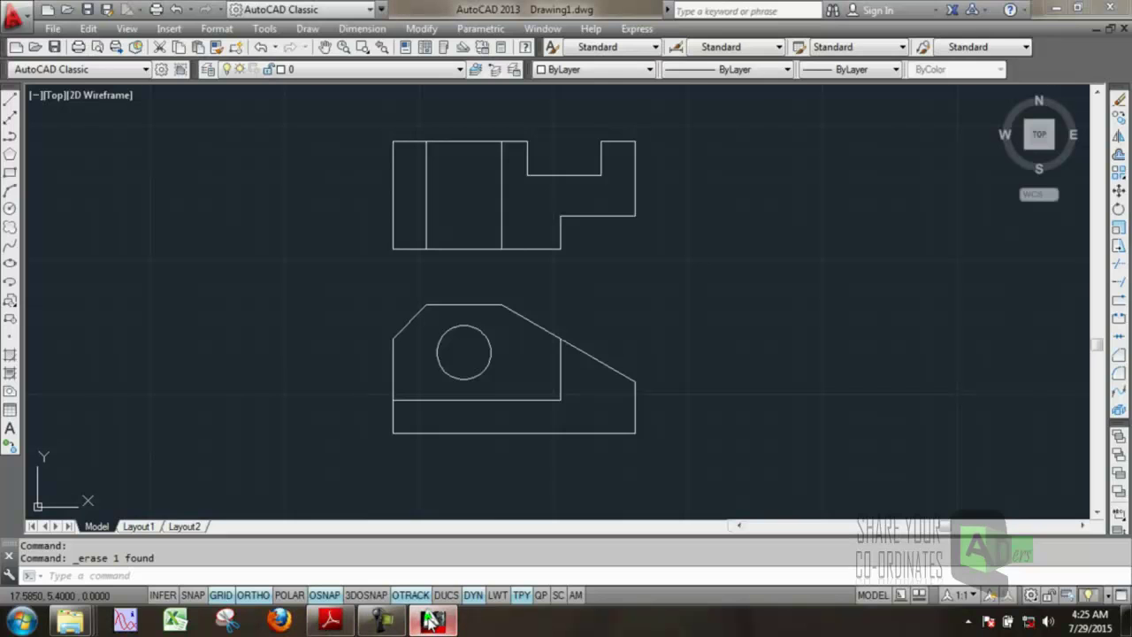
click(10, 103)
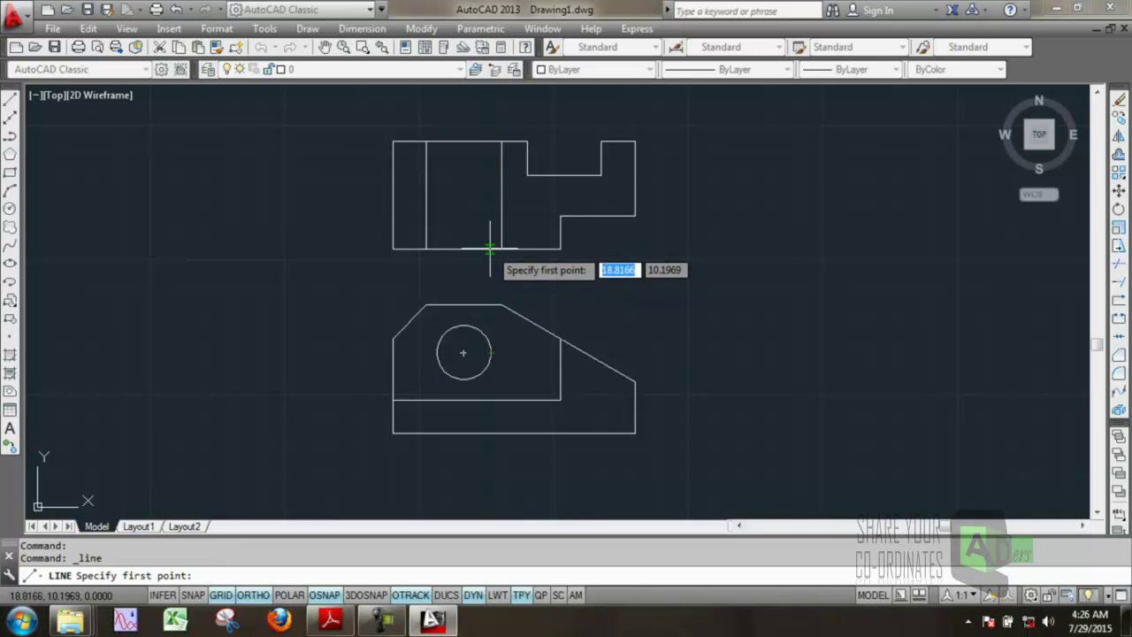
click(490, 248)
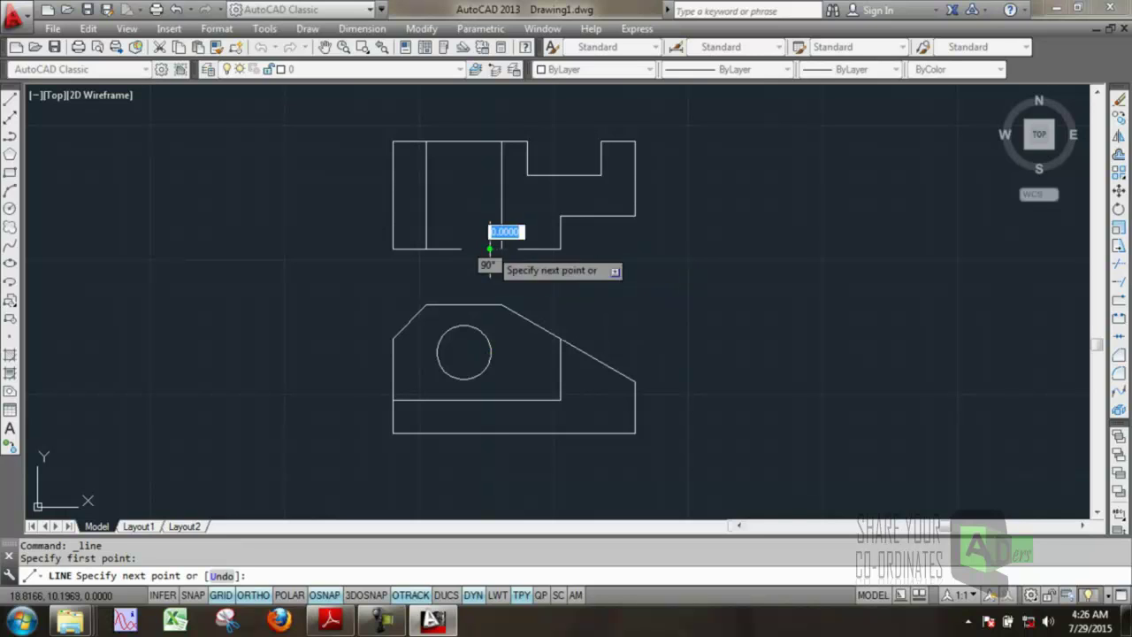
click(490, 141)
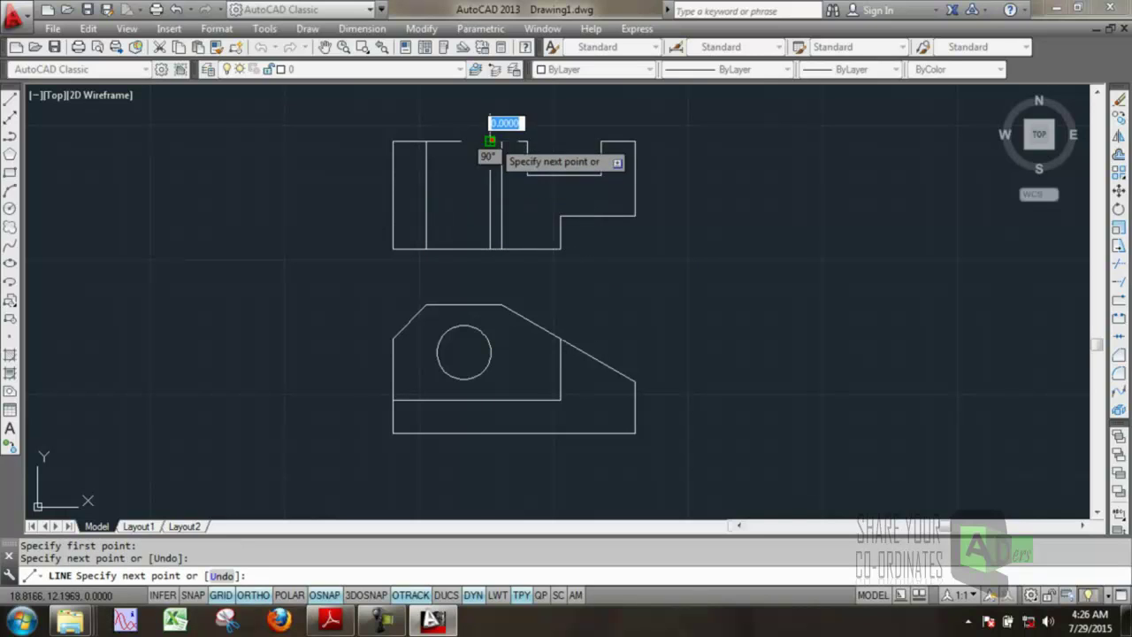
right_click(488, 135)
click(533, 149)
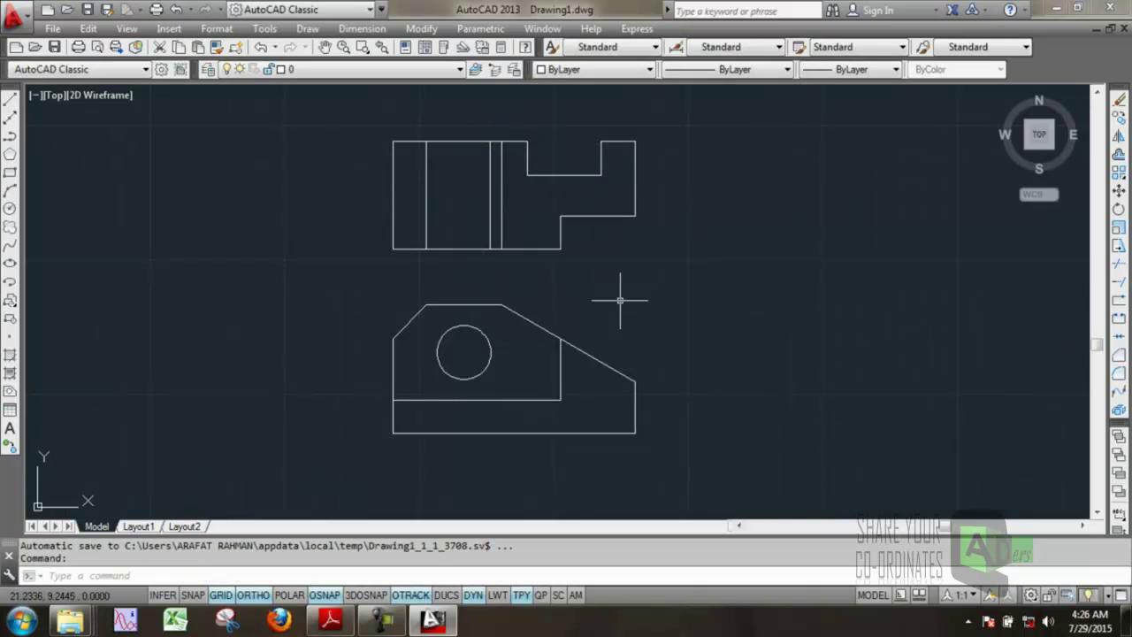
- Attempt the left-edge projection line and delete the short misdrawn vertical stub
click(12, 102)
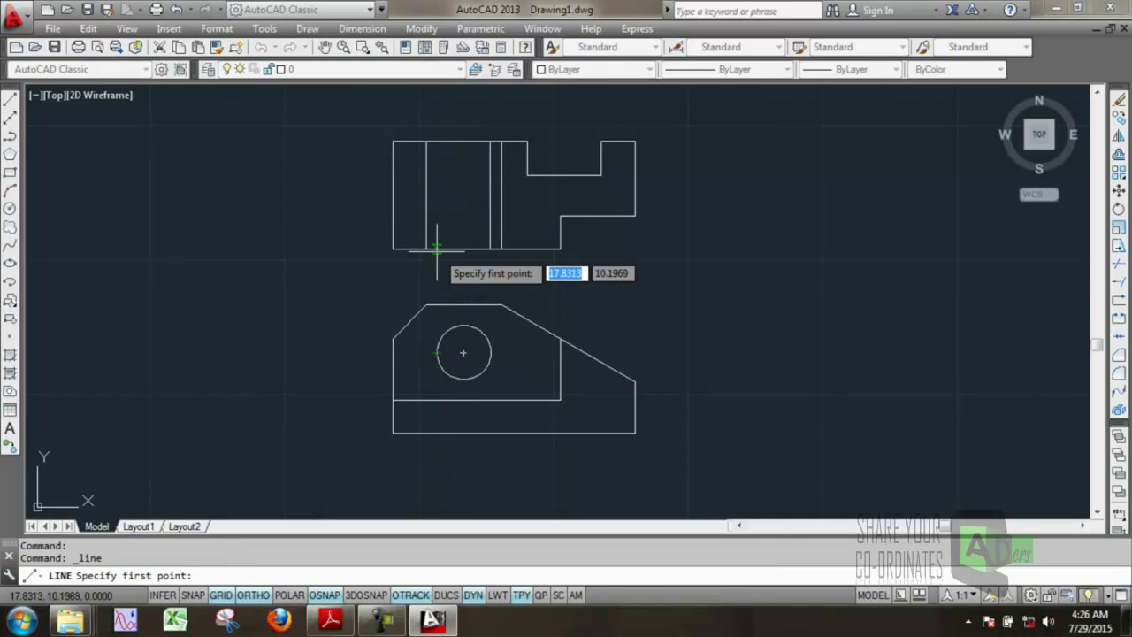
click(436, 252)
right_click(436, 252)
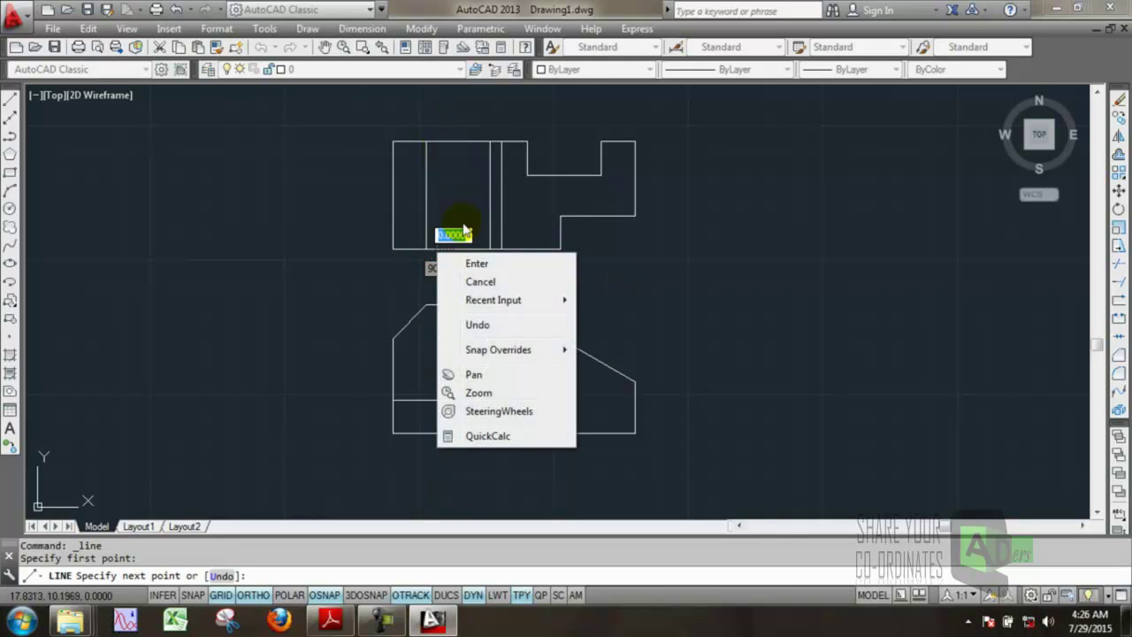
click(477, 263)
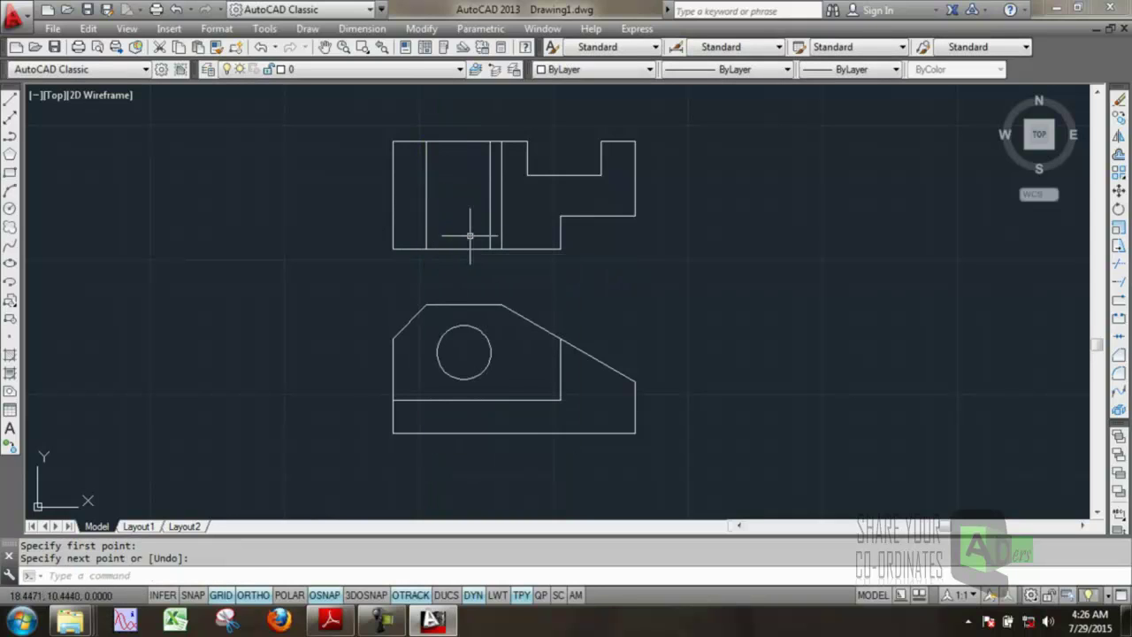
click(9, 103)
click(436, 352)
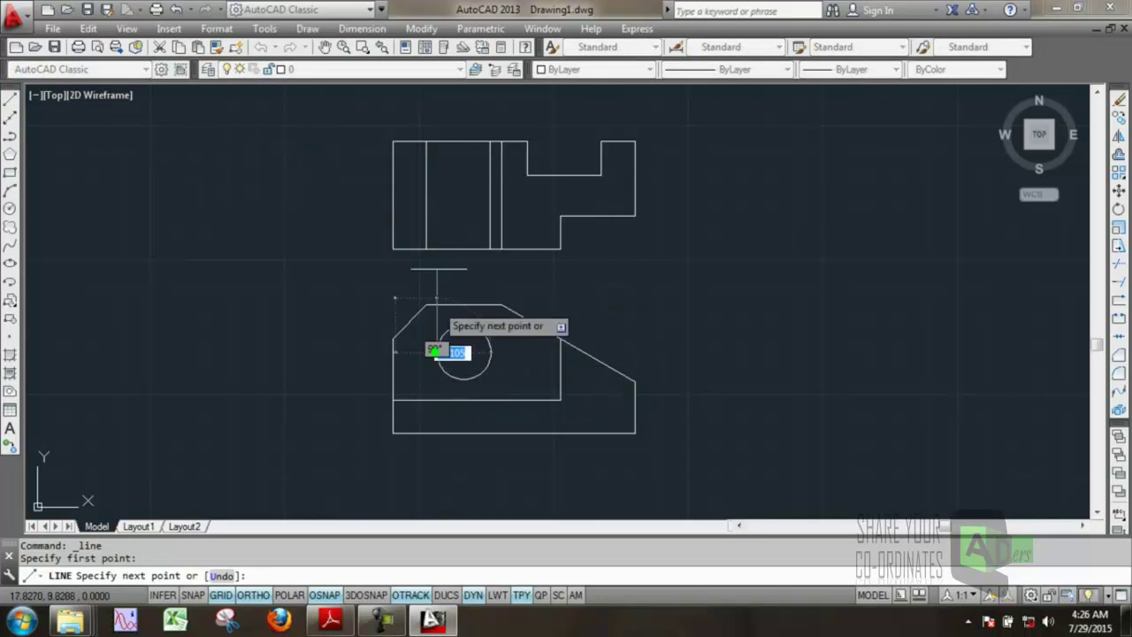
click(437, 248)
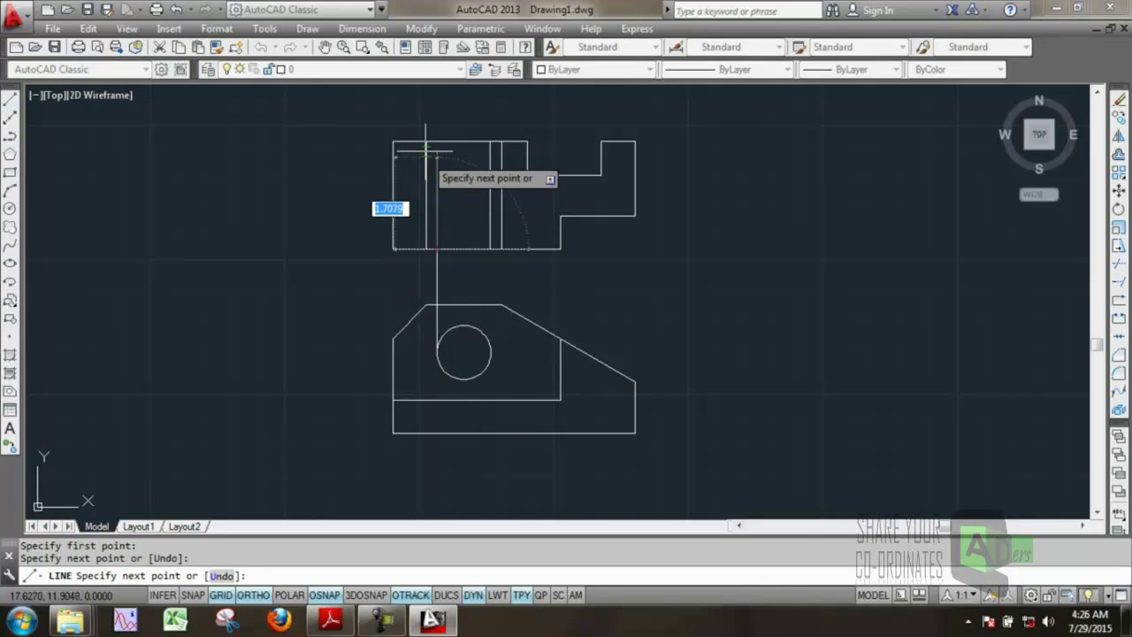
key(Escape)
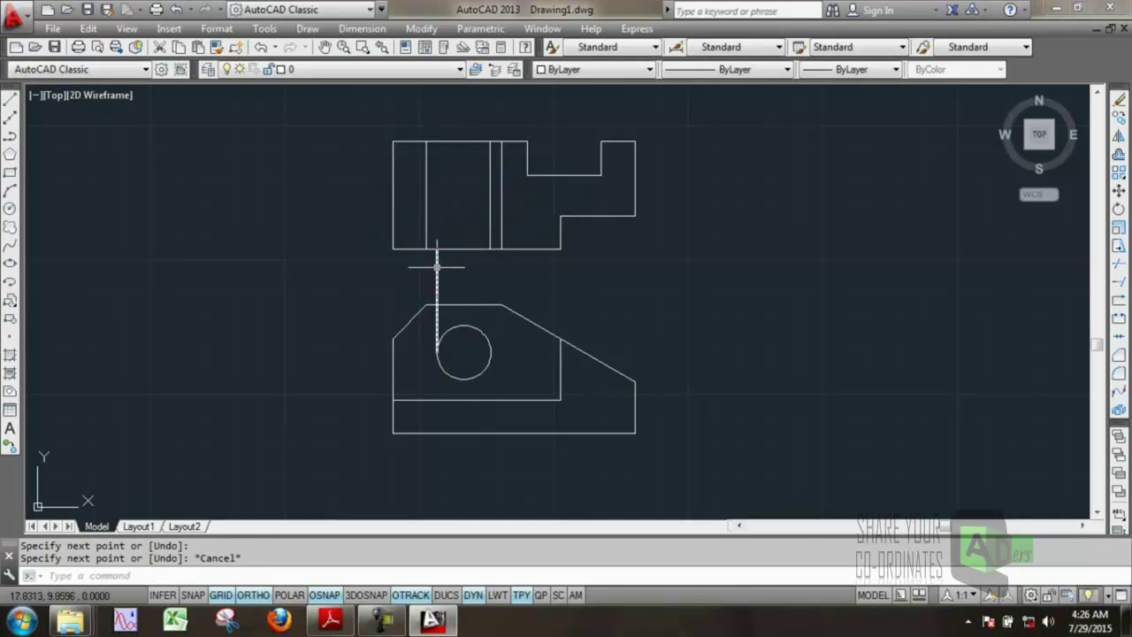
click(437, 265)
key(Delete)
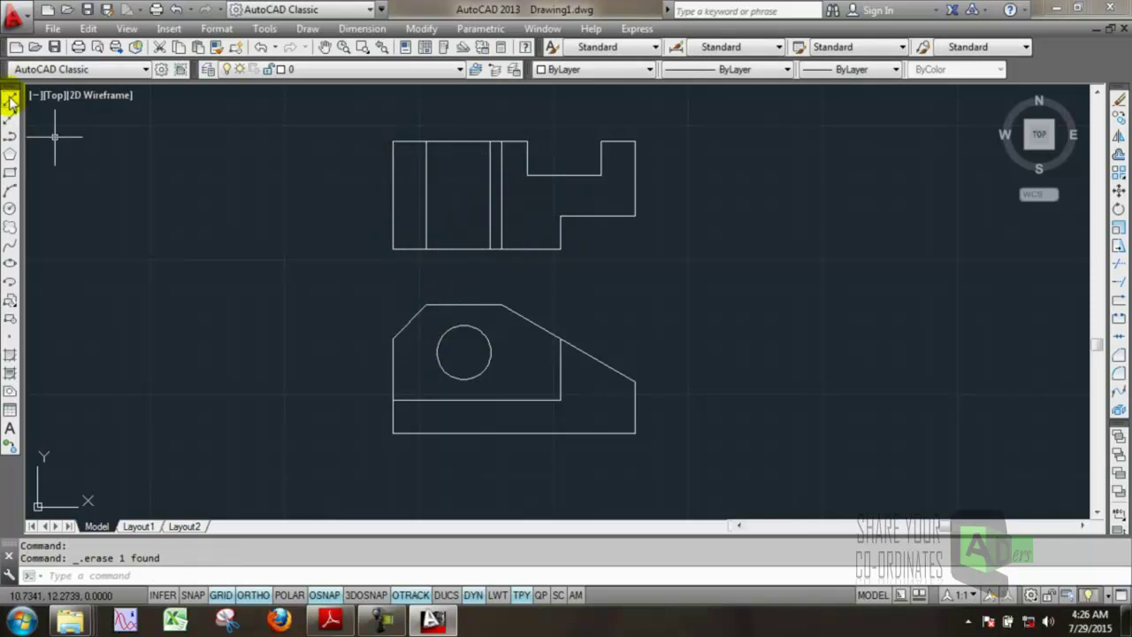
- Draw a vertical line from the circle's left quadrant up past the top view
click(8, 103)
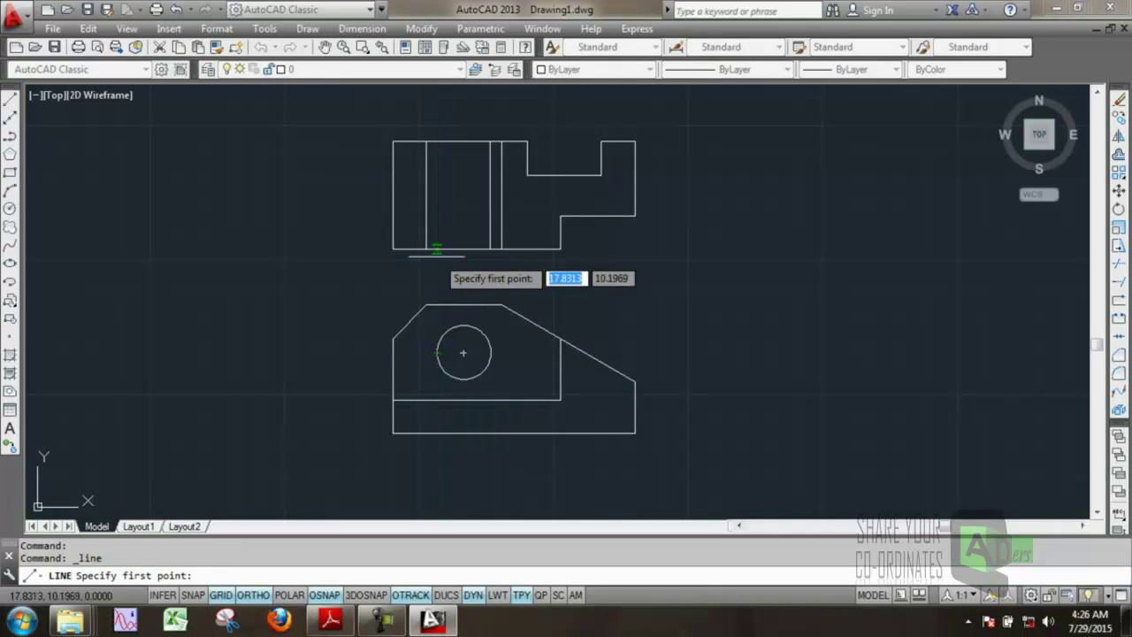
click(437, 258)
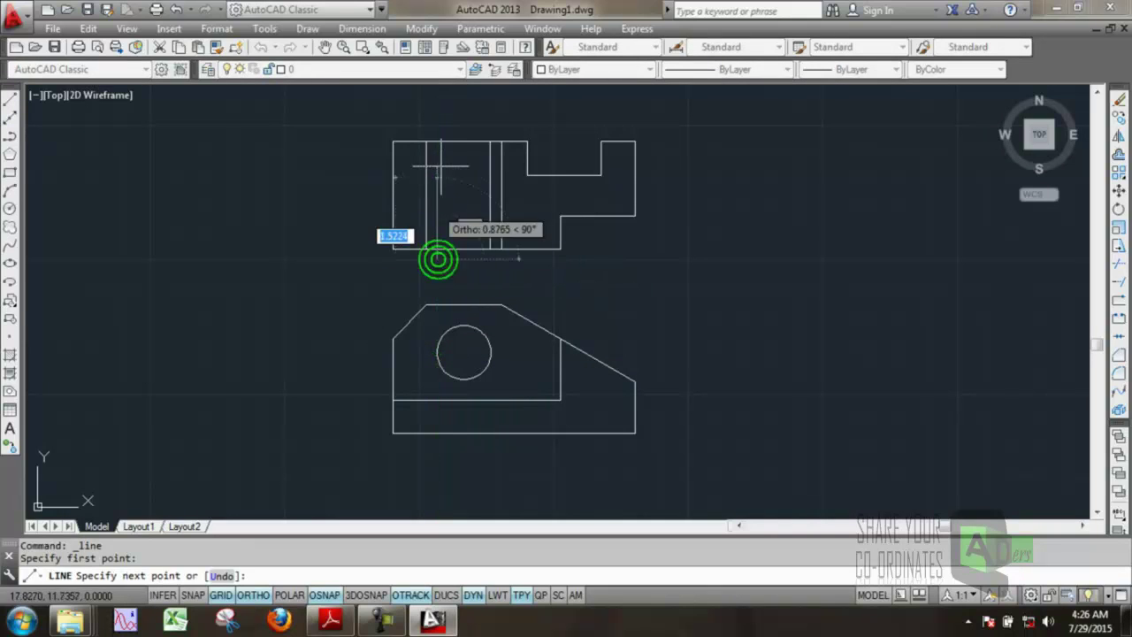
click(436, 127)
right_click(437, 126)
click(449, 134)
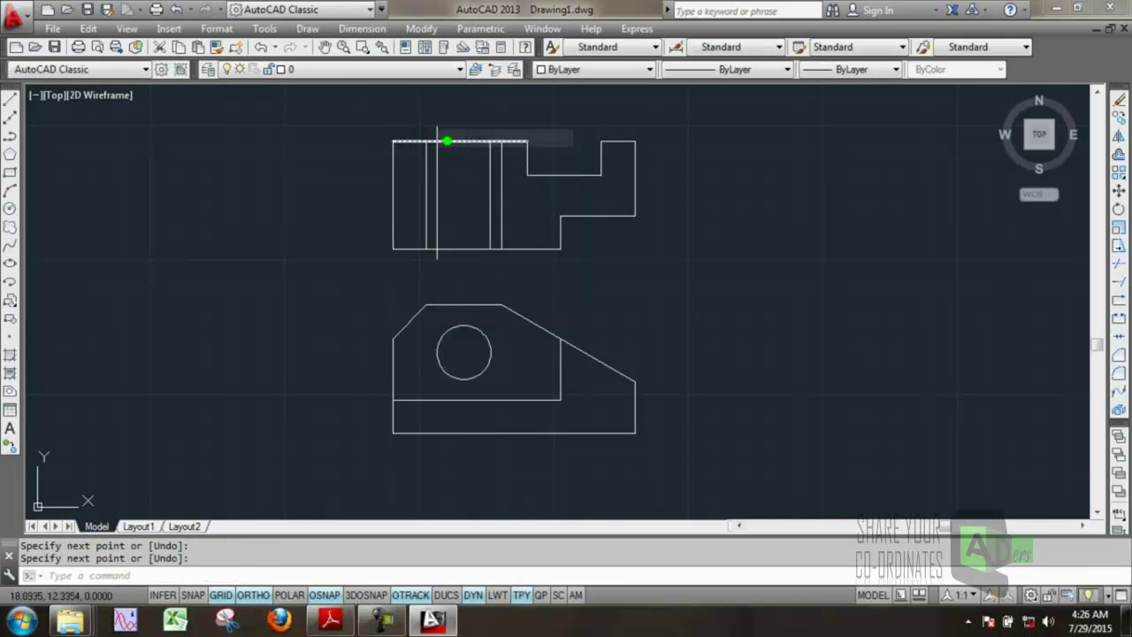
- Trim the left-edge line's stubs below and above the top view
click(1119, 263)
key(Return)
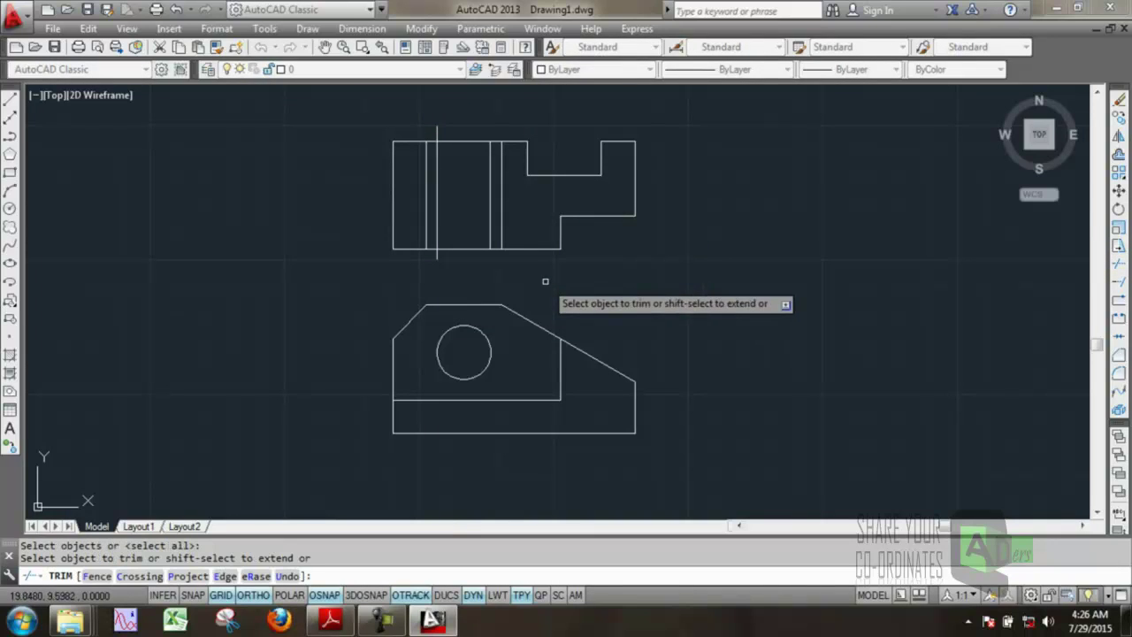
click(438, 255)
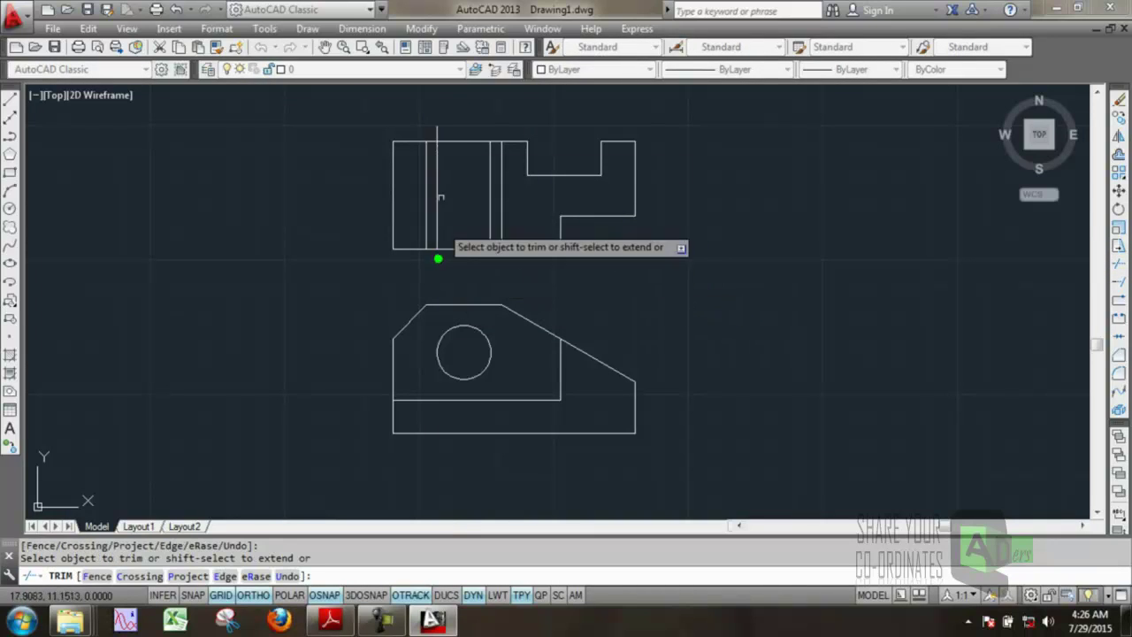
click(438, 131)
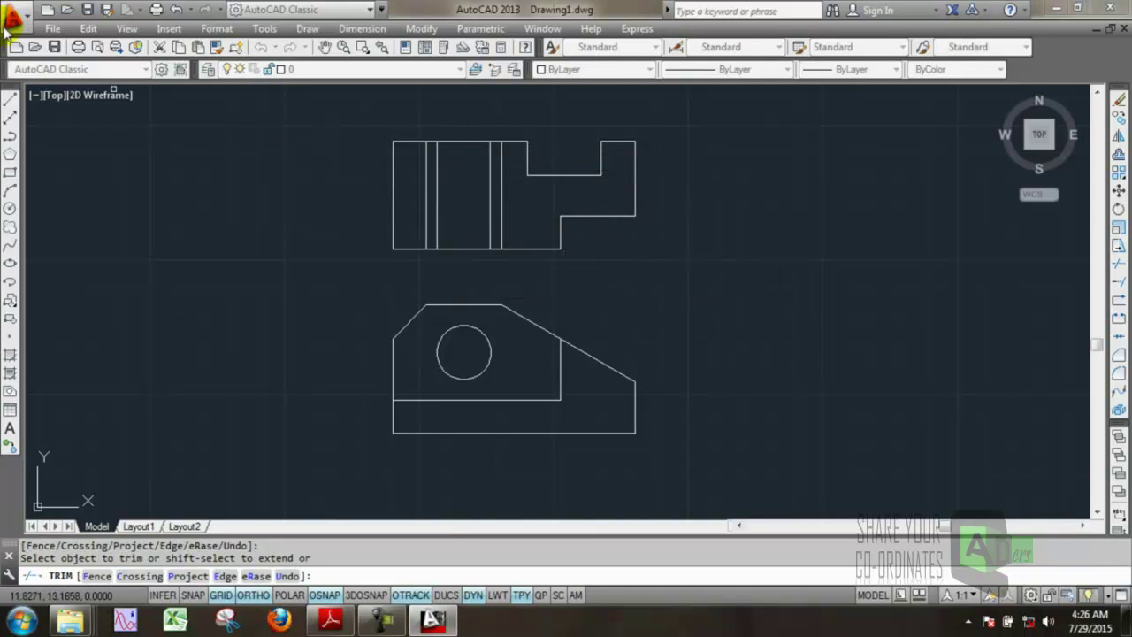
click(11, 100)
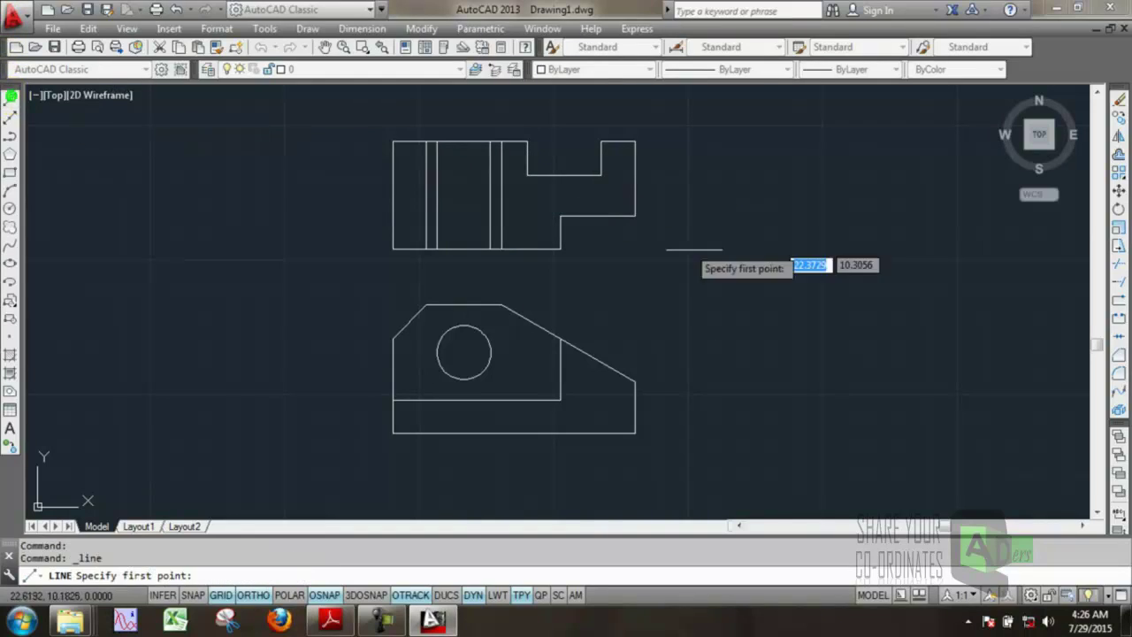
- After checking the PDF, draw a horizontal line from the step corner past the top view's left edge
click(331, 617)
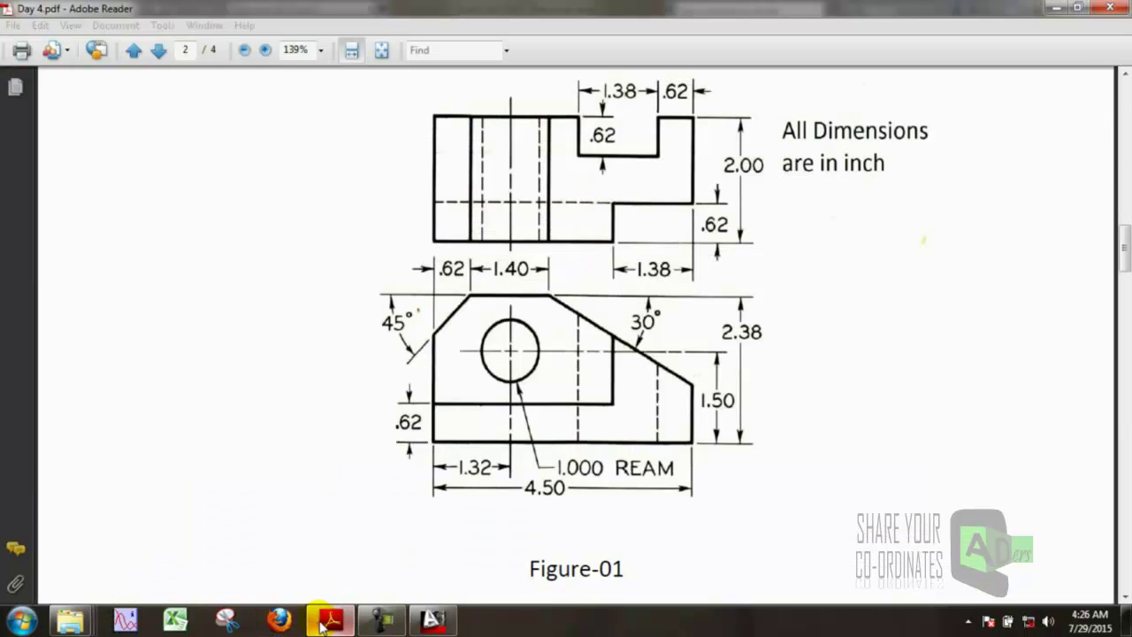
click(434, 619)
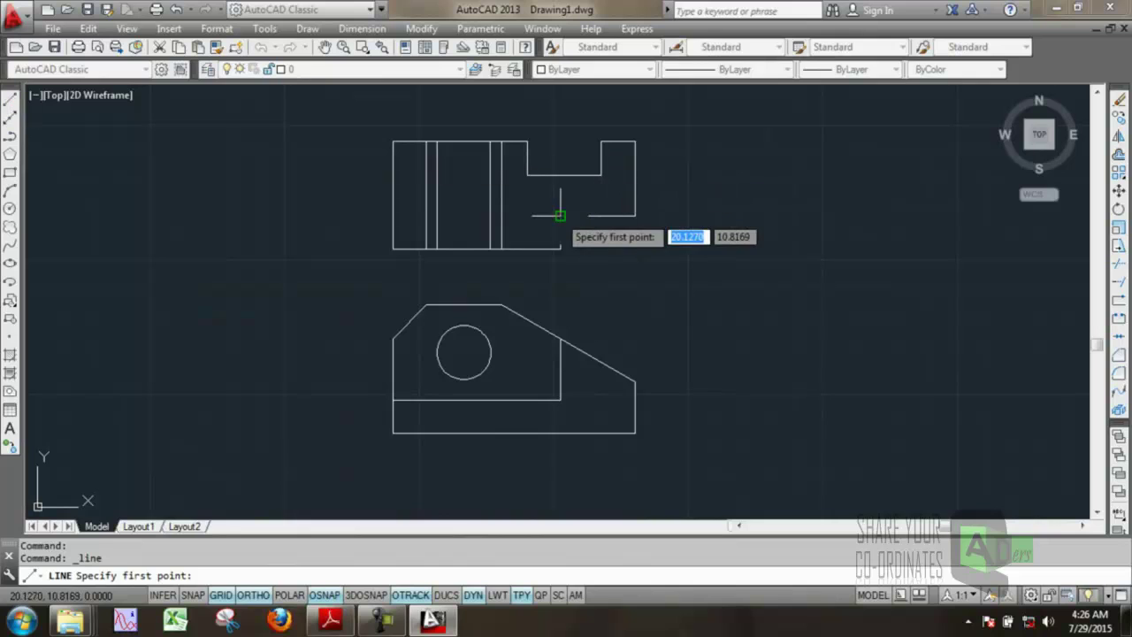
click(560, 216)
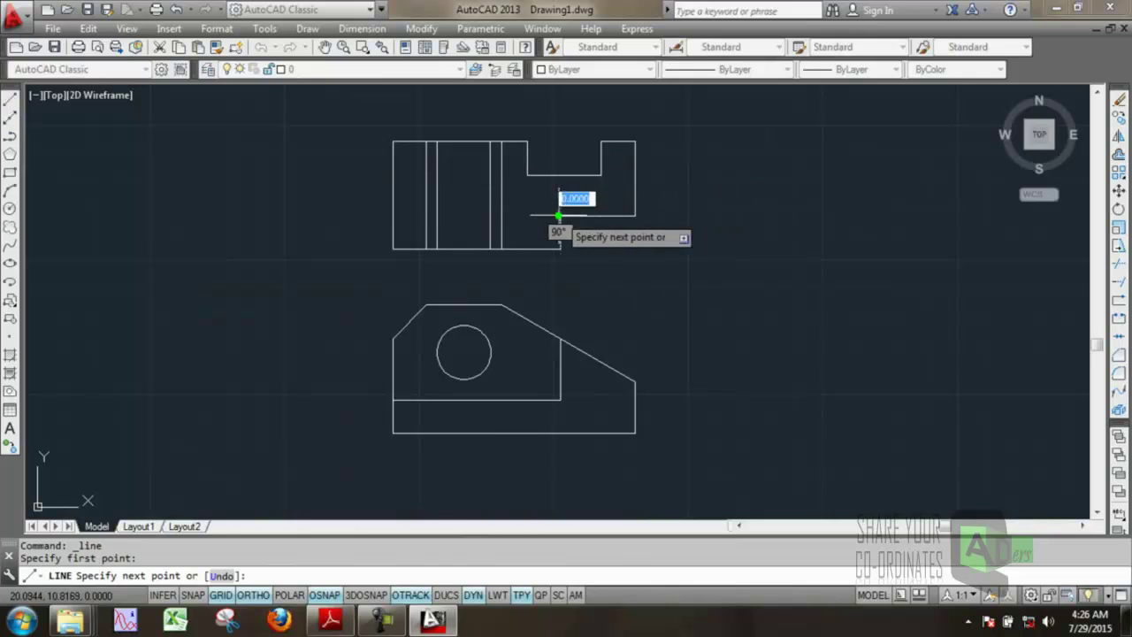
click(392, 216)
right_click(393, 215)
click(391, 223)
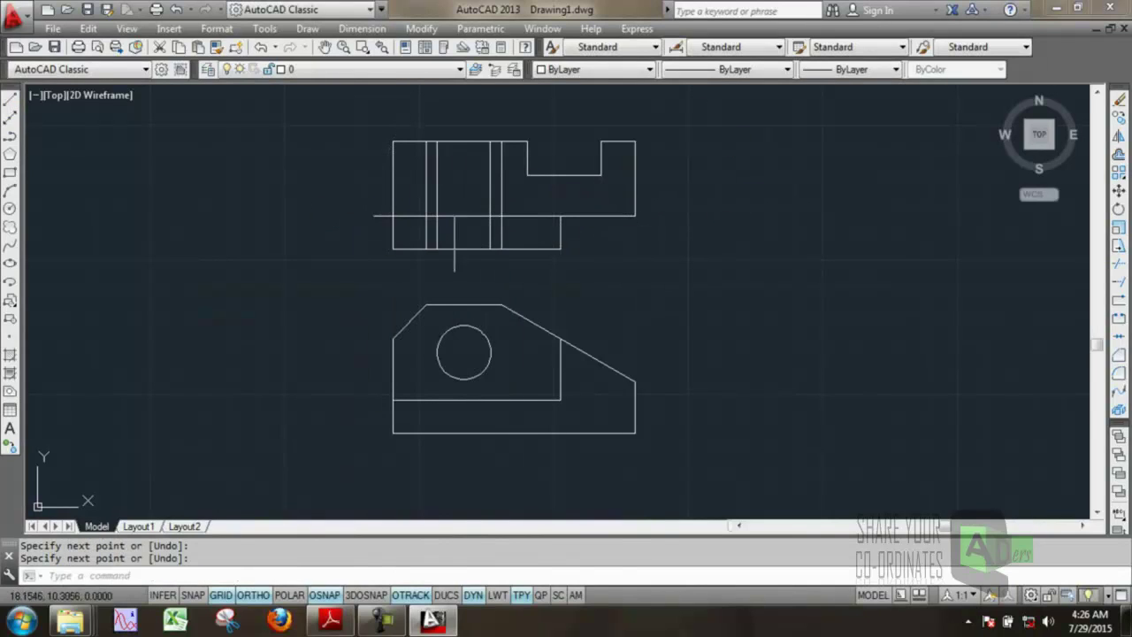
- Trim the horizontal line's overhang left of the top view
click(1118, 281)
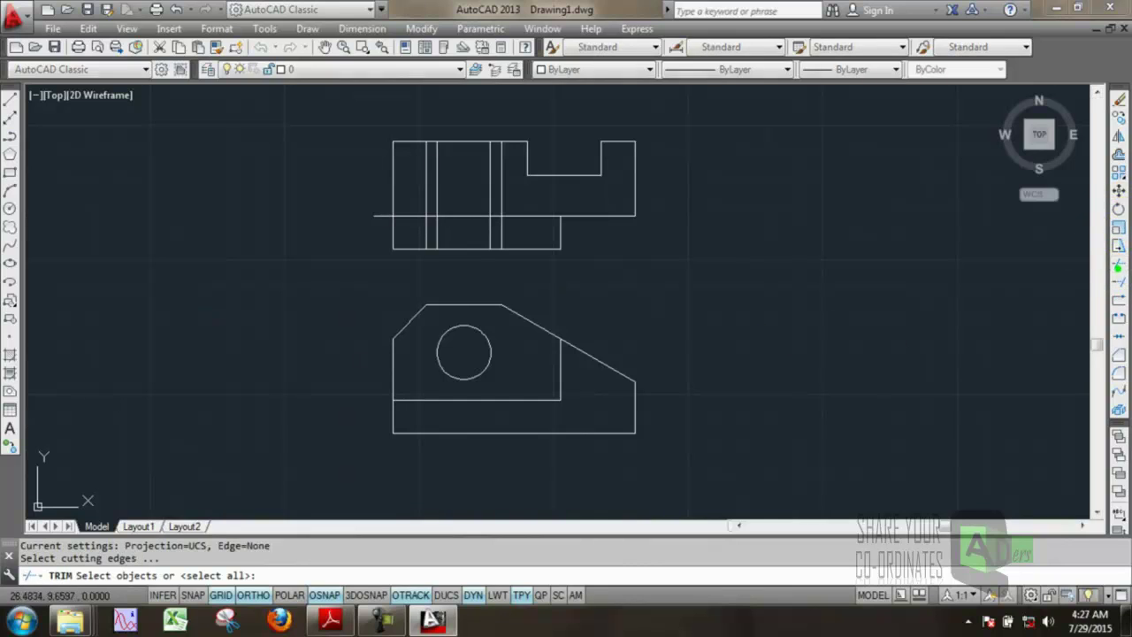
key(Return)
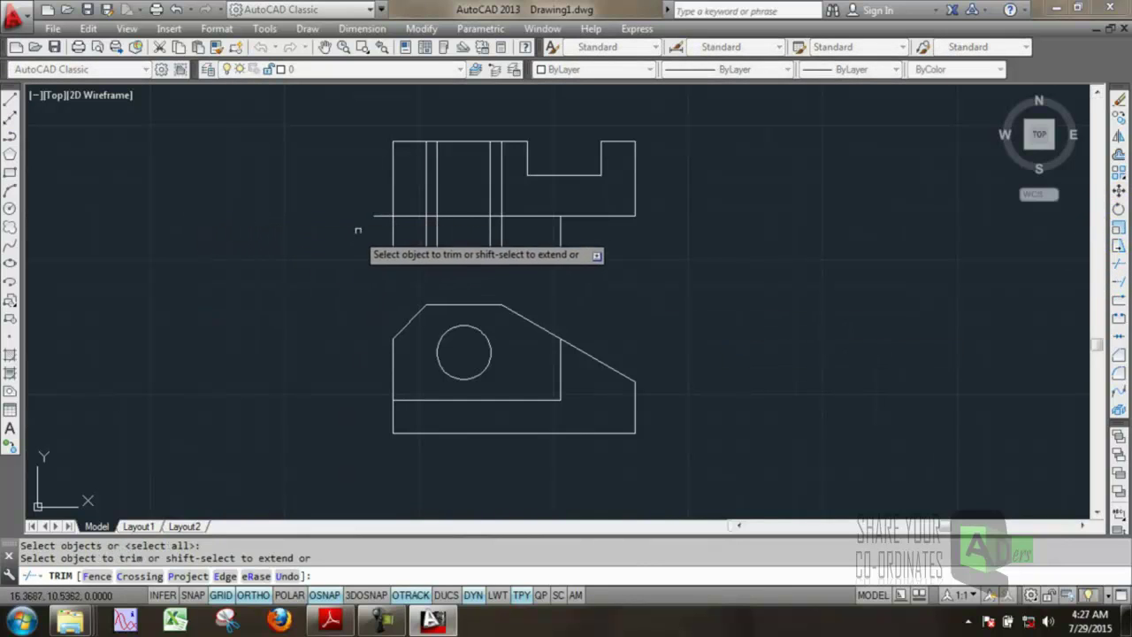
click(378, 217)
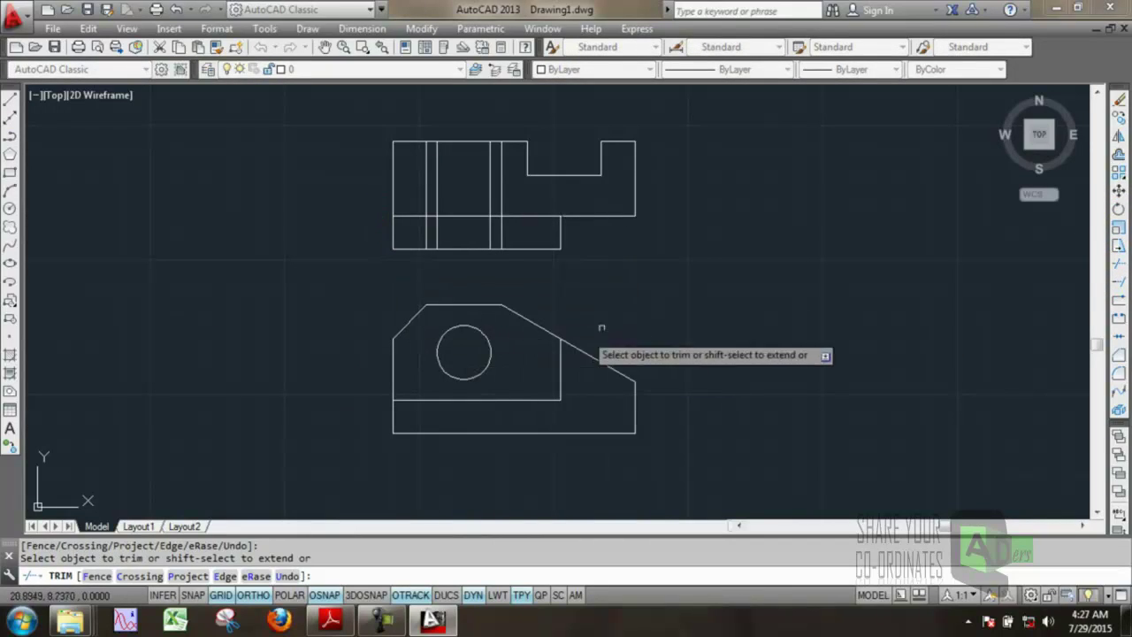
key(Escape)
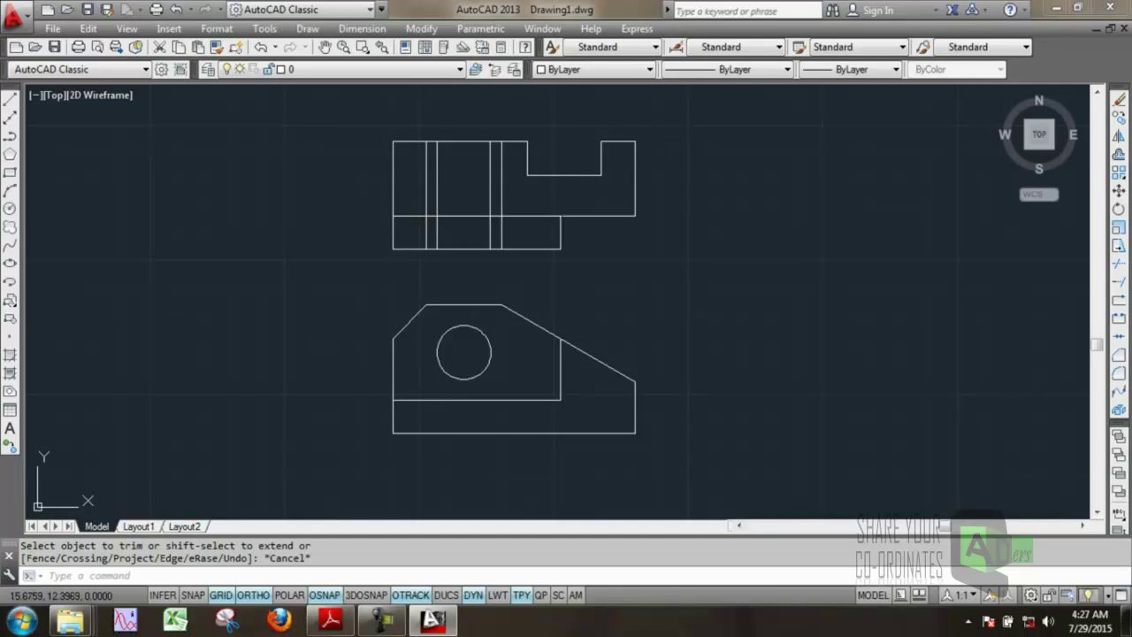
click(770, 78)
click(769, 78)
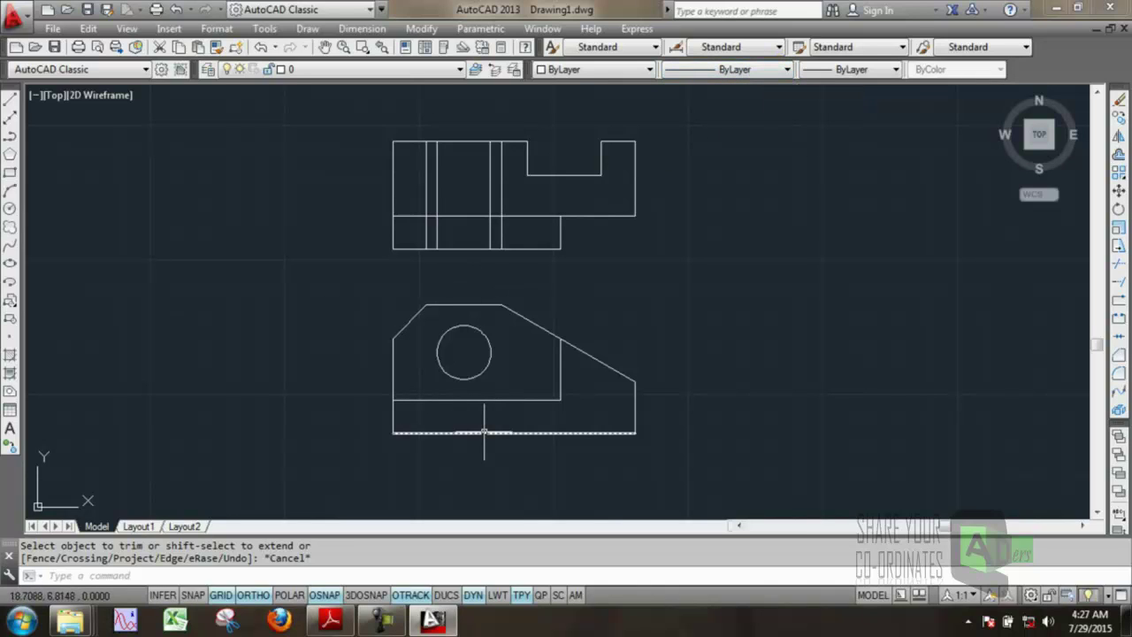
click(484, 433)
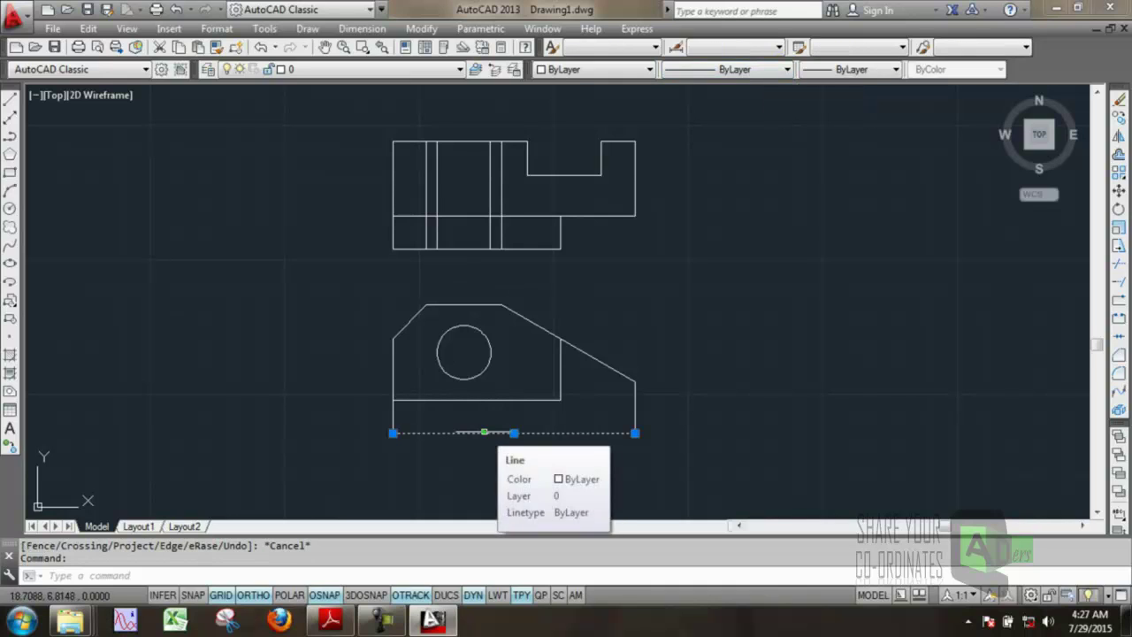
right_click(484, 432)
click(495, 402)
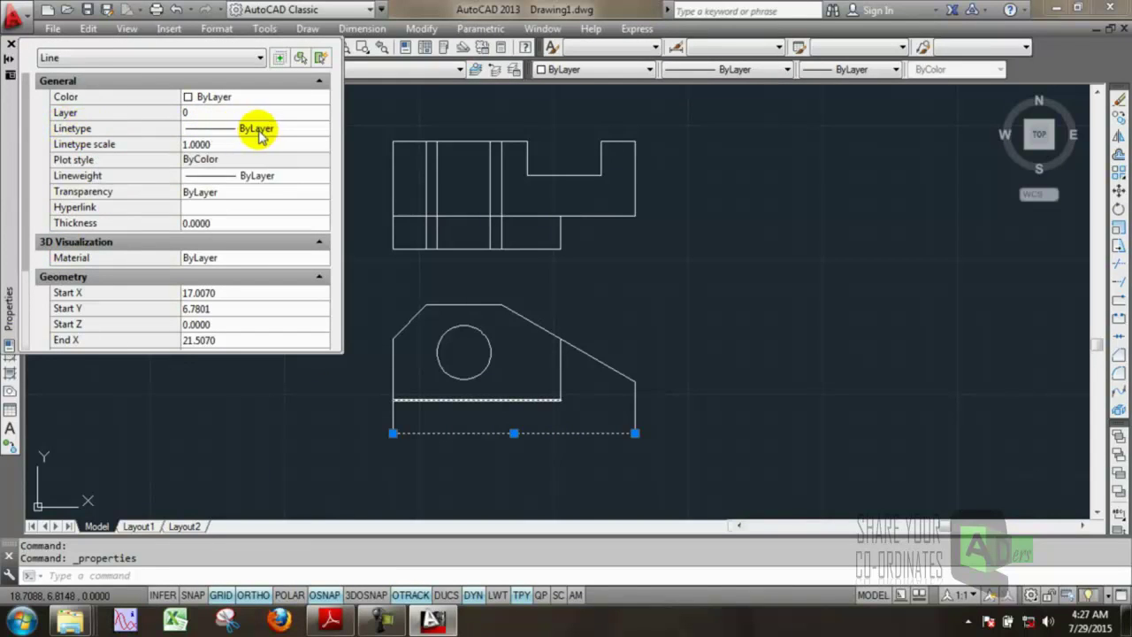
click(11, 44)
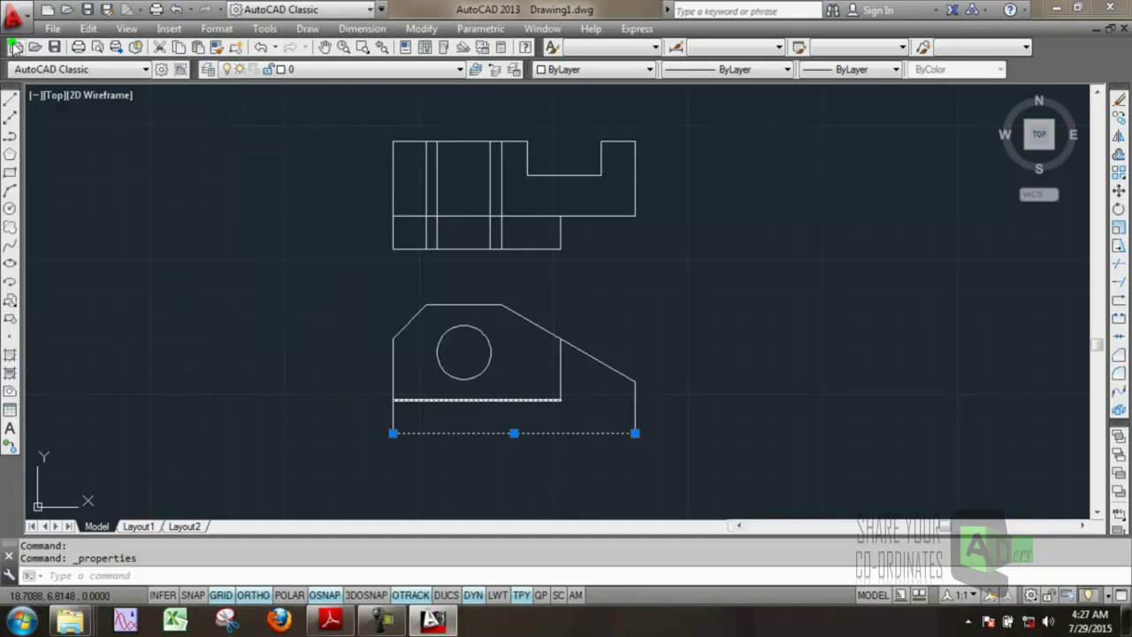
- Switch to Adobe Reader to view Figure-01 in Day 4.pdf
click(332, 621)
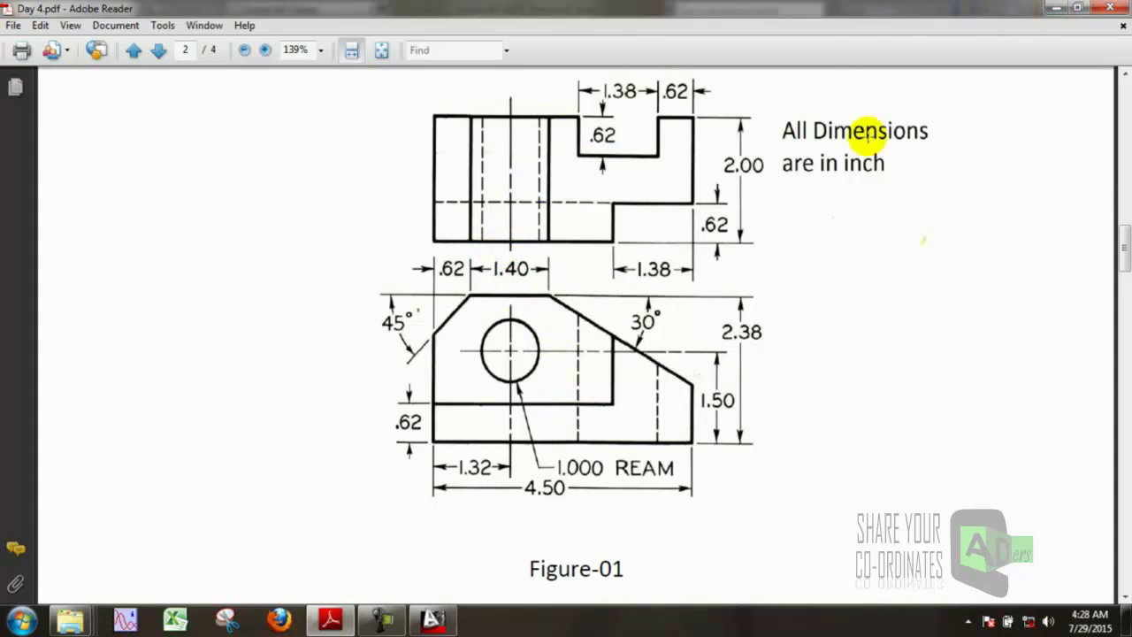
- Draw a vertical centerline through the hole centre extending past both top-view edges, then check the PDF
click(432, 619)
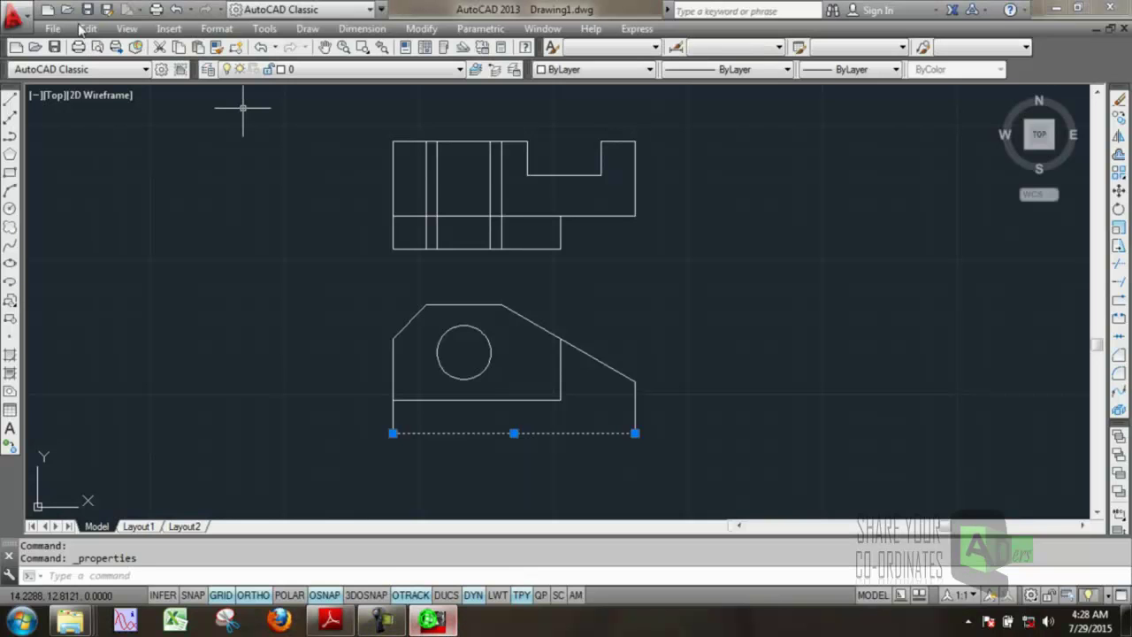
click(11, 105)
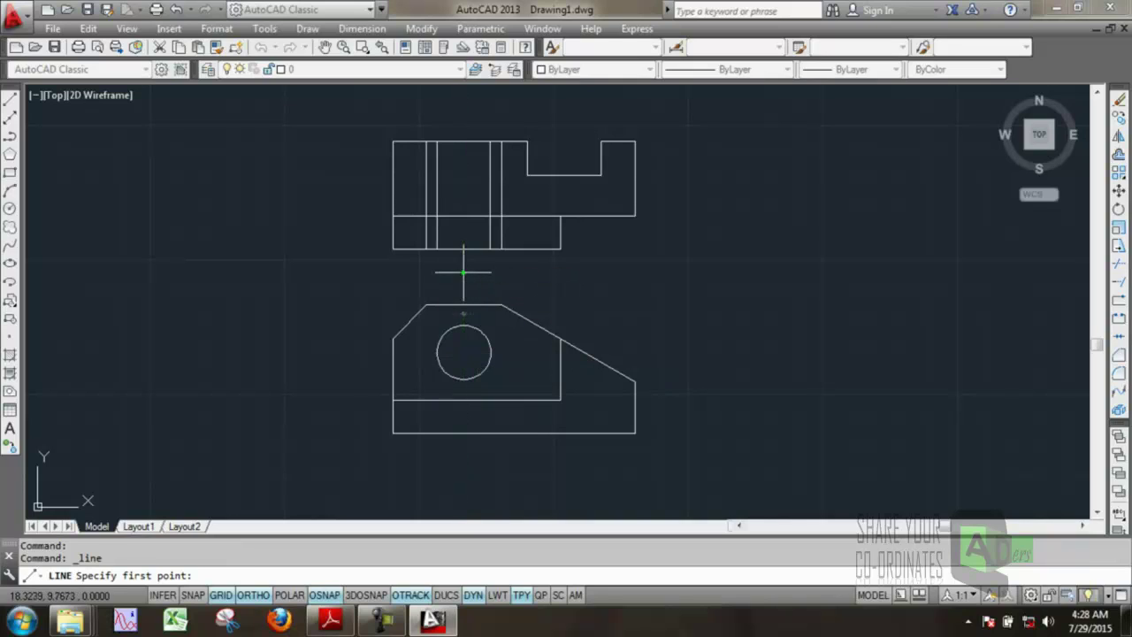
click(464, 270)
click(464, 111)
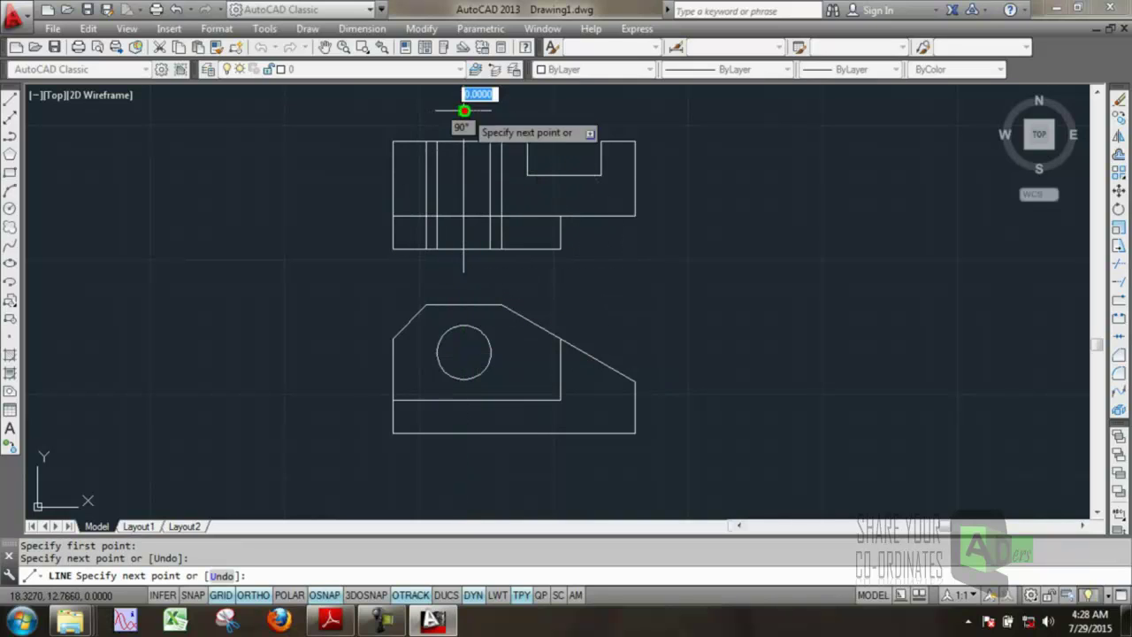
right_click(462, 118)
click(473, 117)
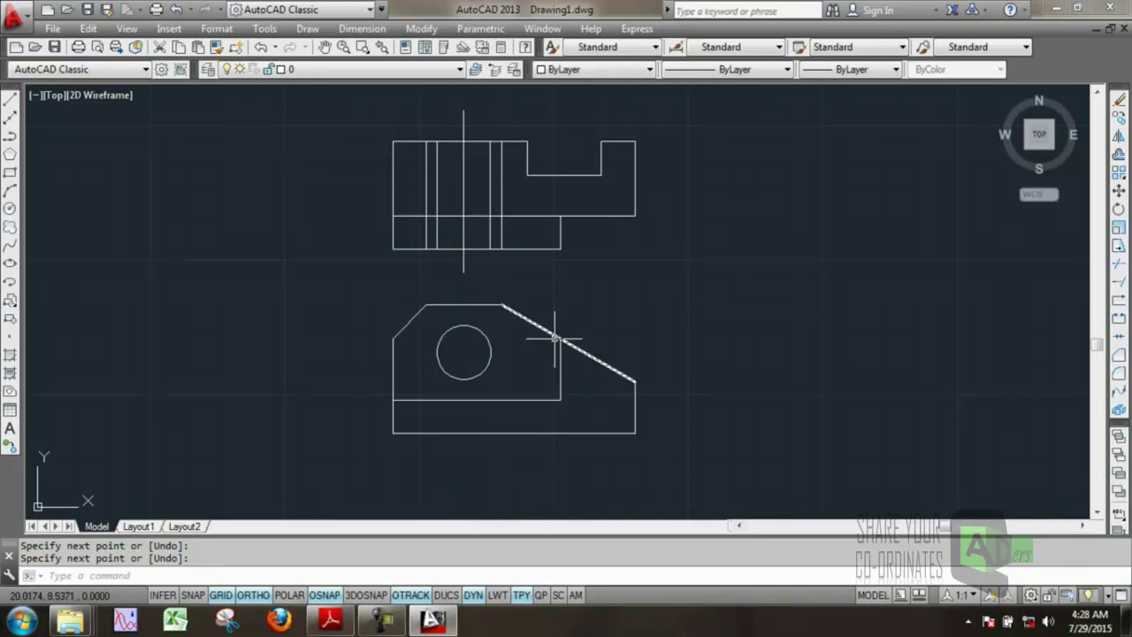
click(350, 618)
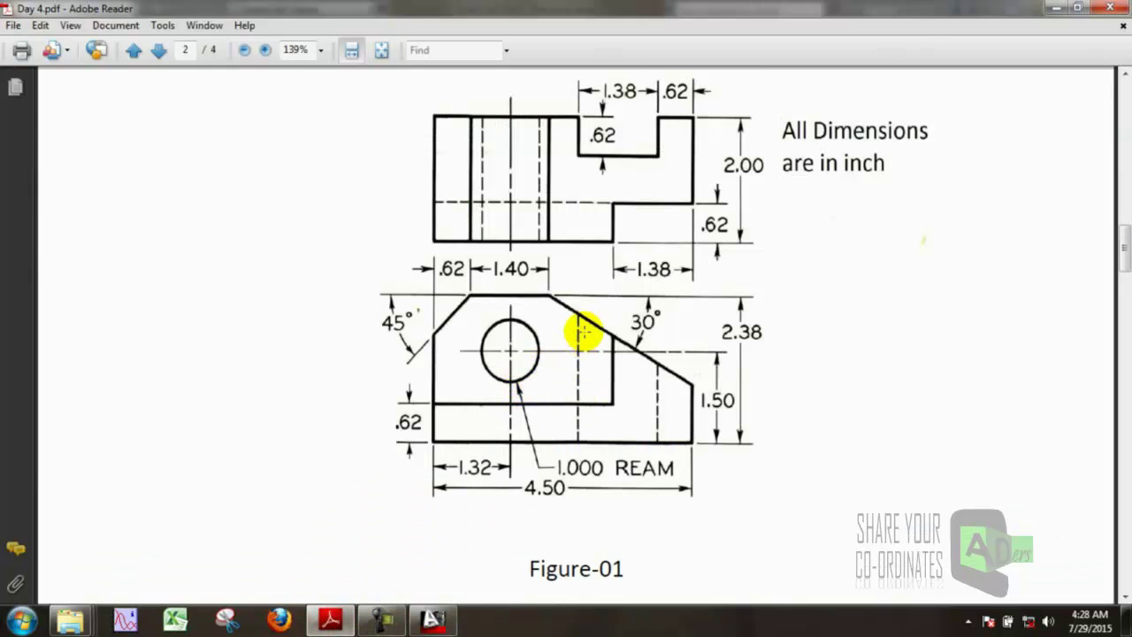
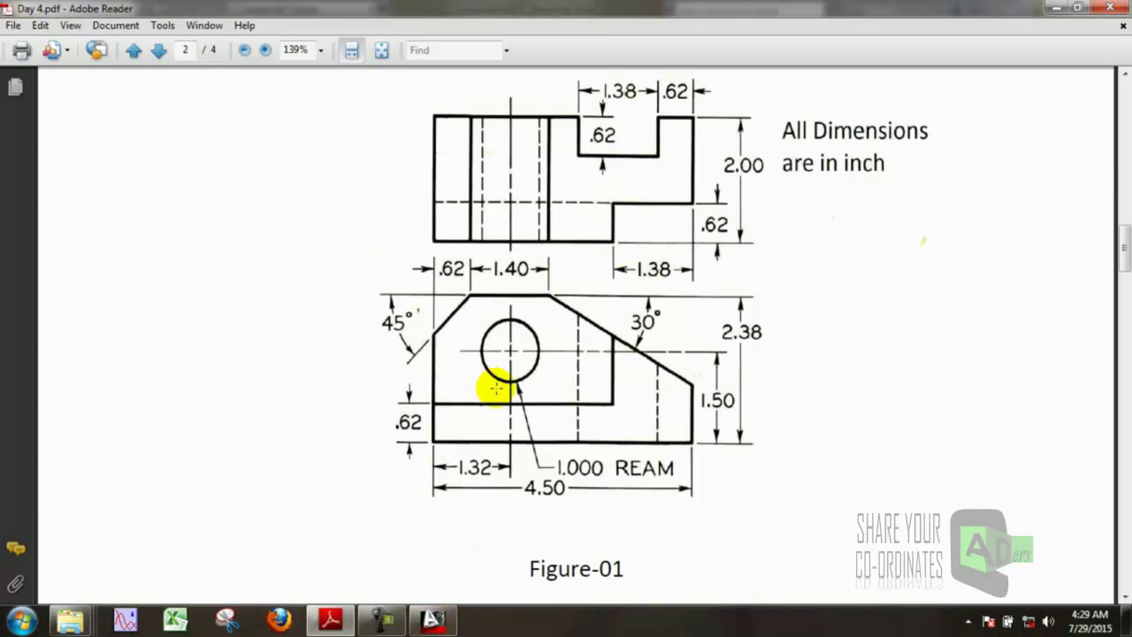
- Draw two vertical projection lines from the upper view's edges down through the lower view
click(433, 623)
click(10, 100)
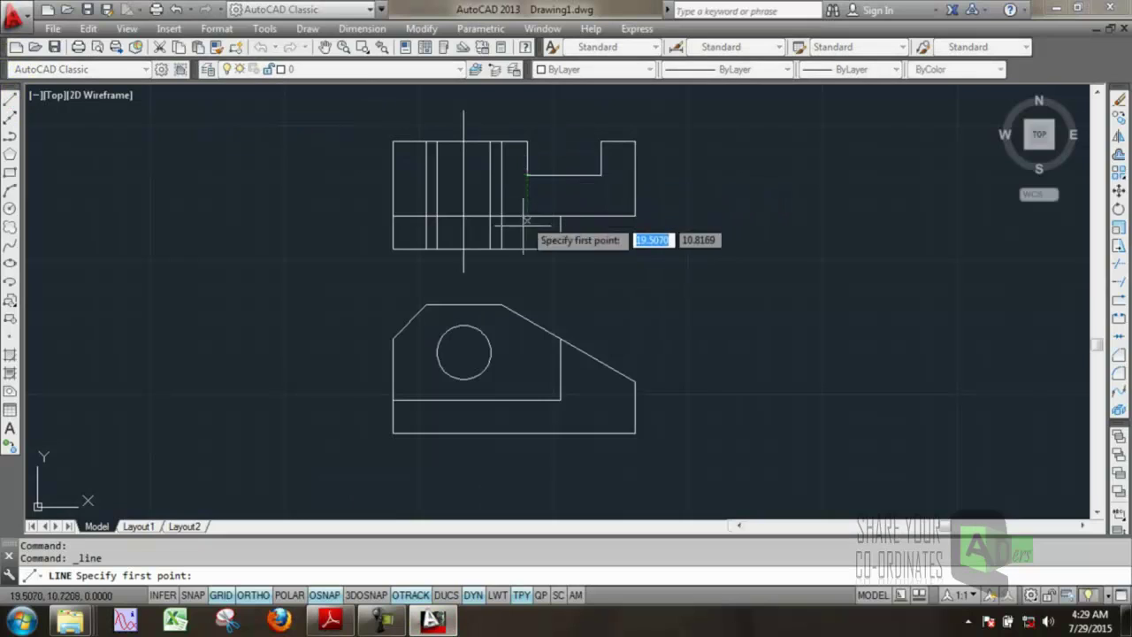
click(528, 305)
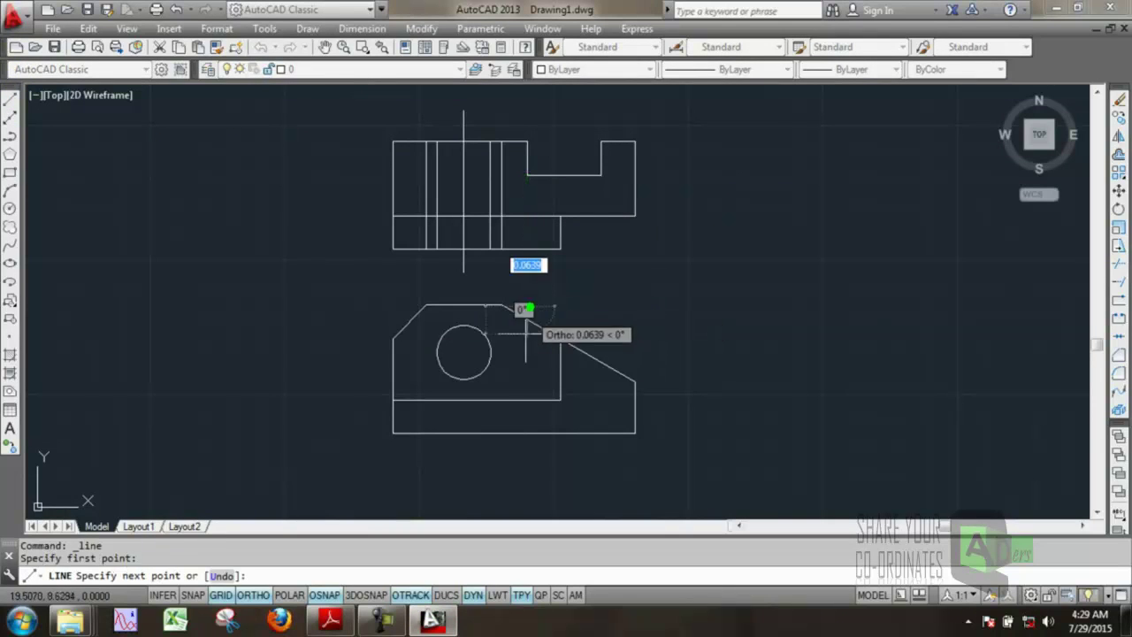
right_click(526, 457)
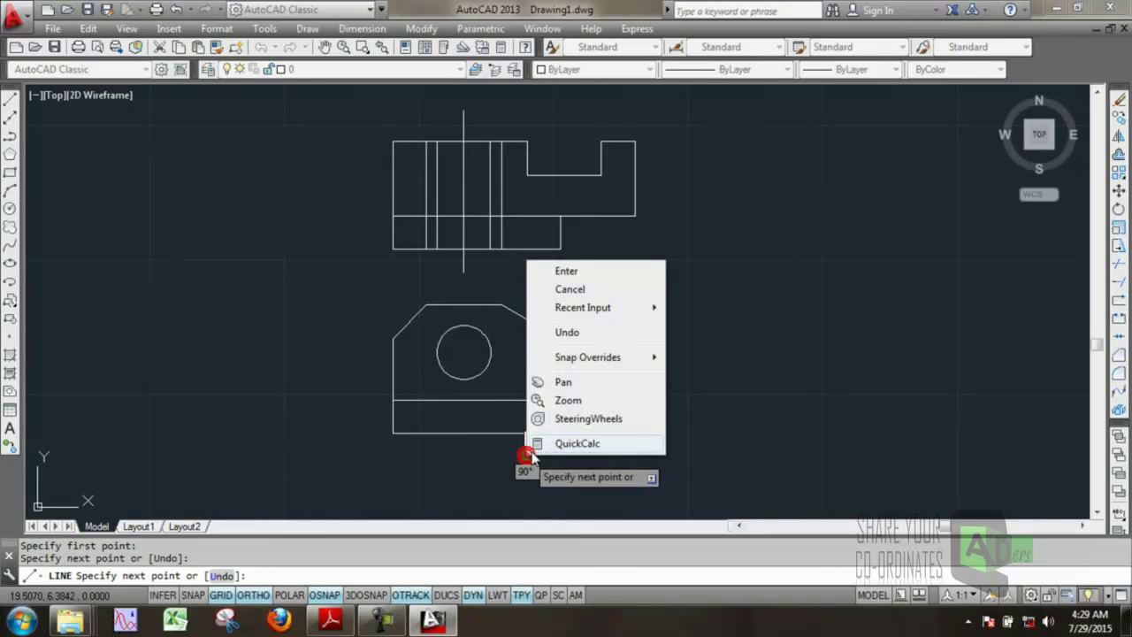
click(558, 272)
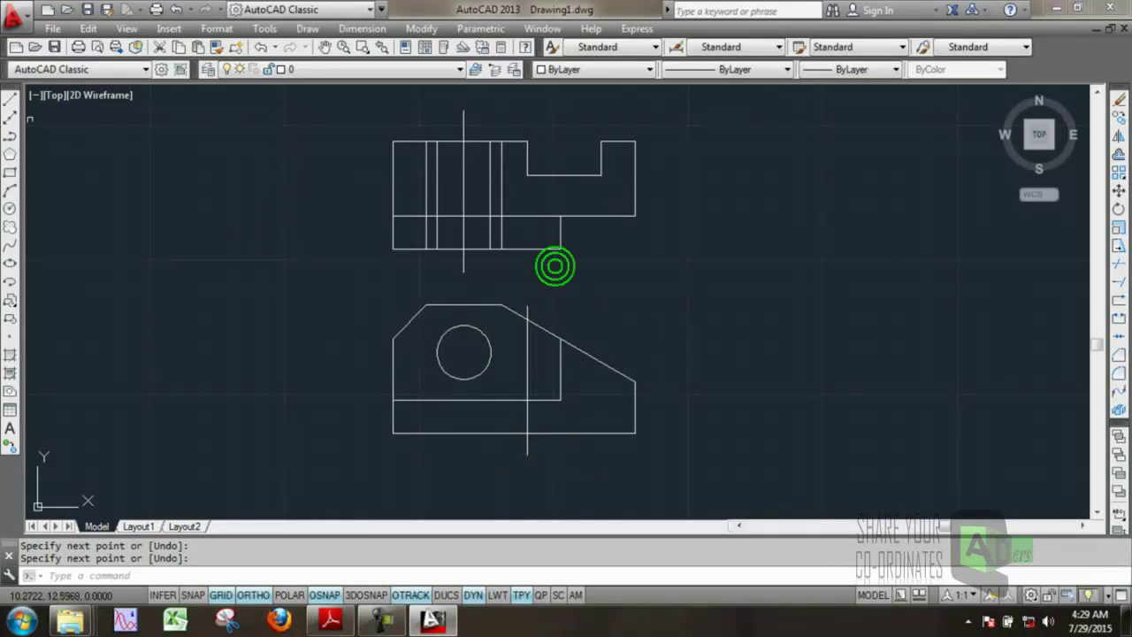
click(9, 100)
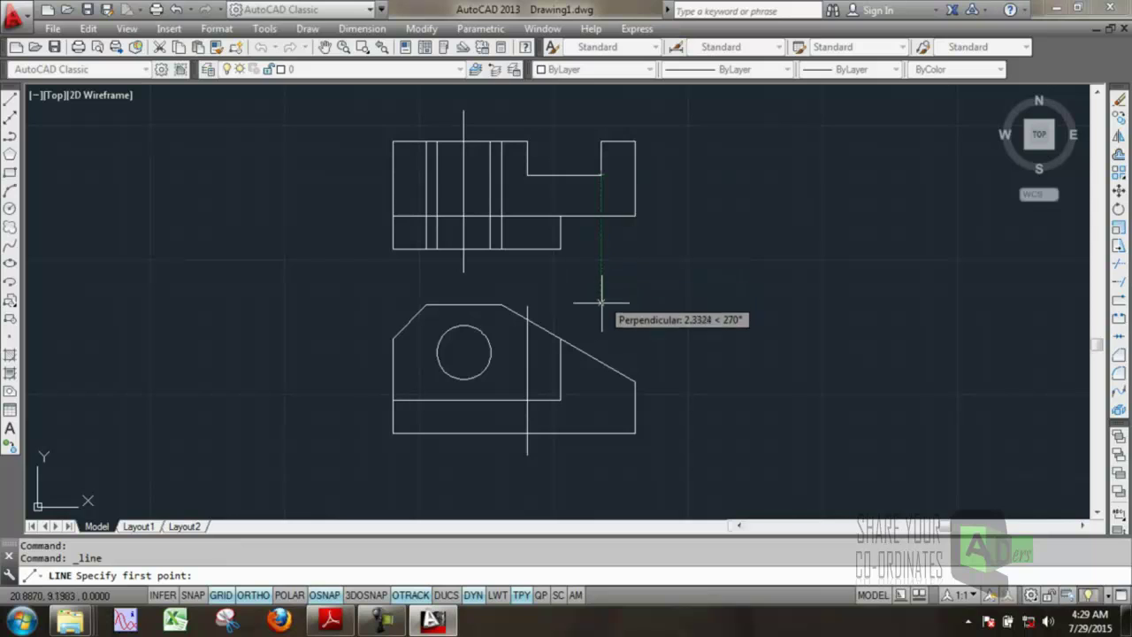
click(602, 339)
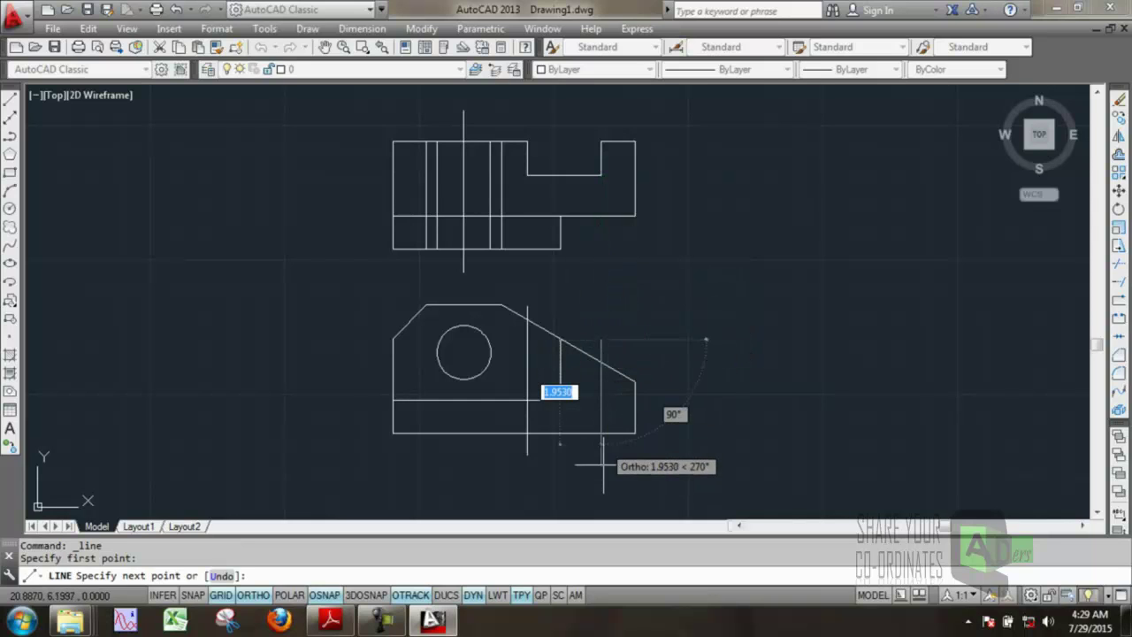
click(603, 469)
key(Return)
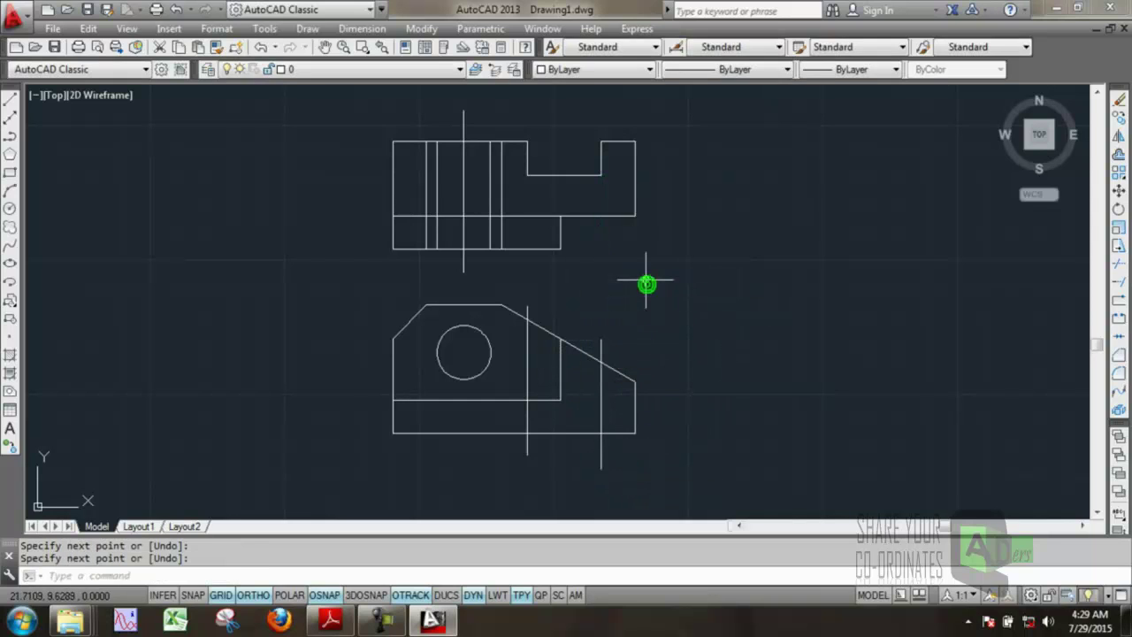
- Trim both projection lines' stubs above the outline and below the base, then view the reference PDF
click(1119, 282)
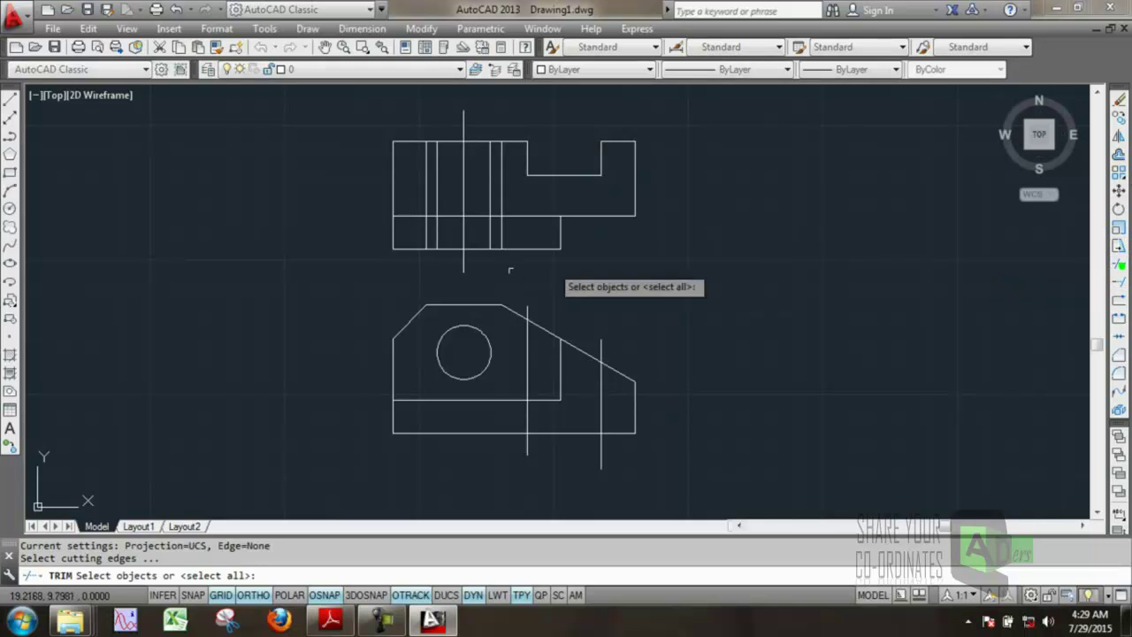
key(Return)
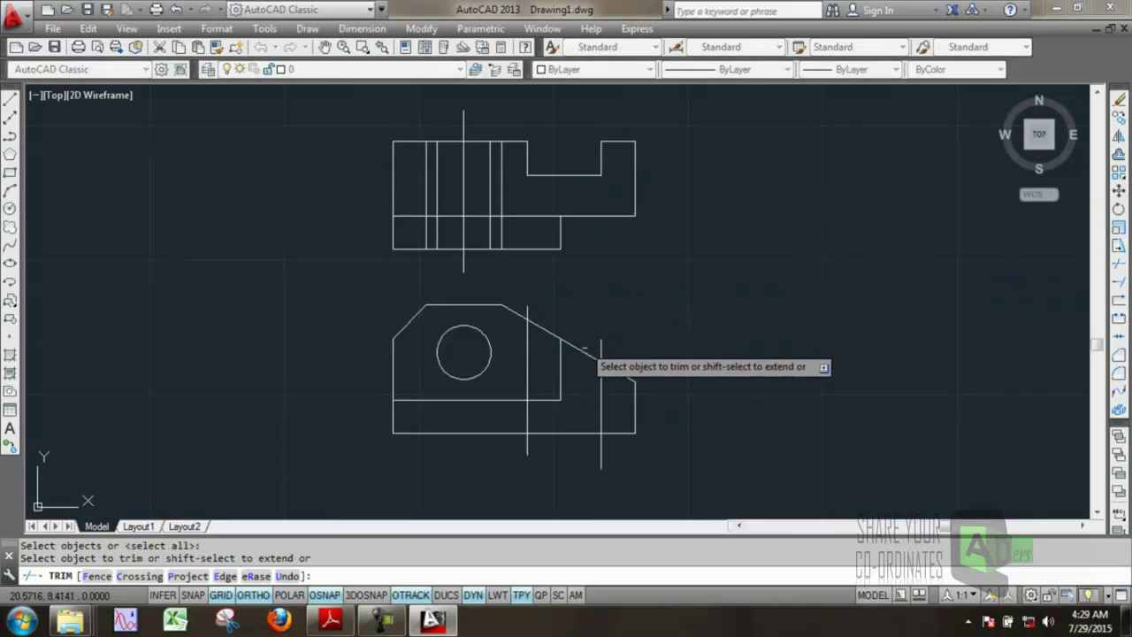
click(601, 348)
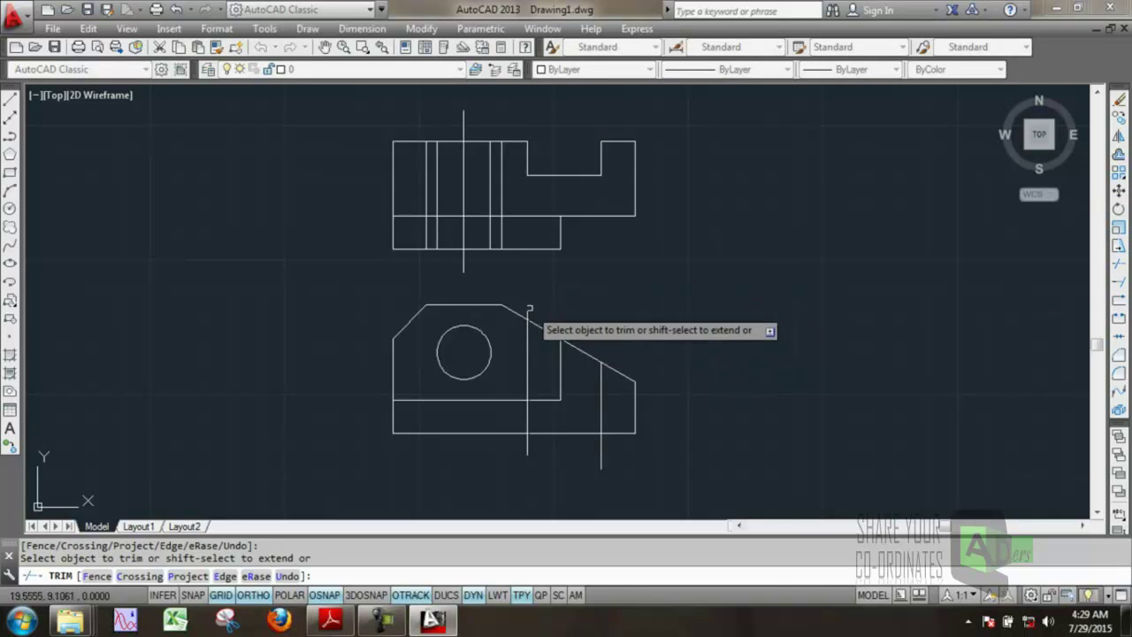
click(528, 312)
click(524, 447)
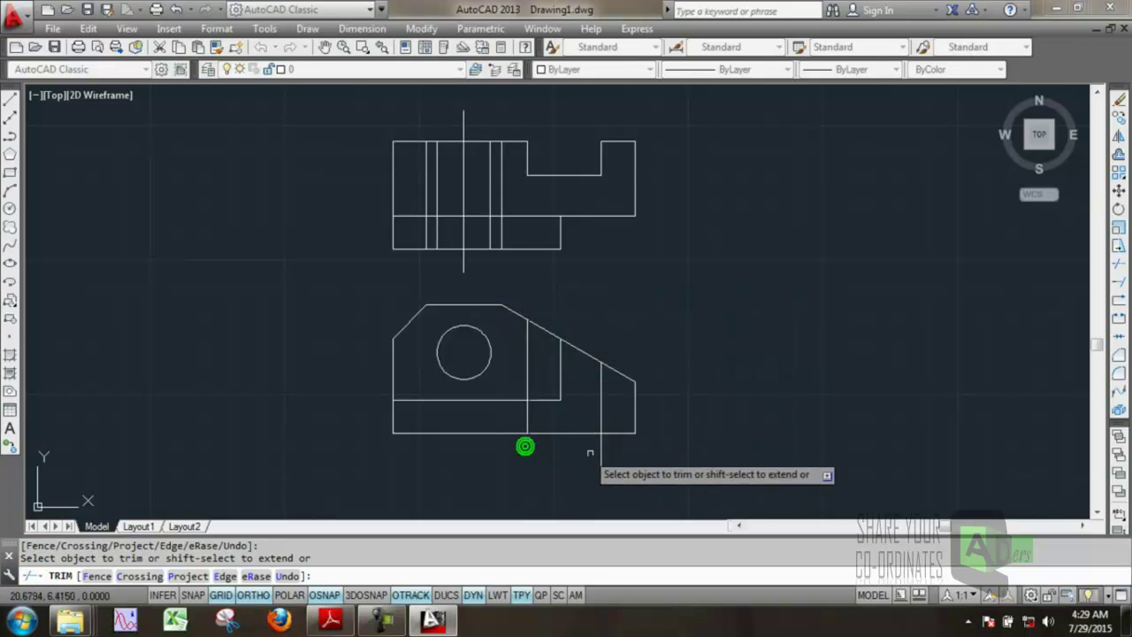
click(602, 449)
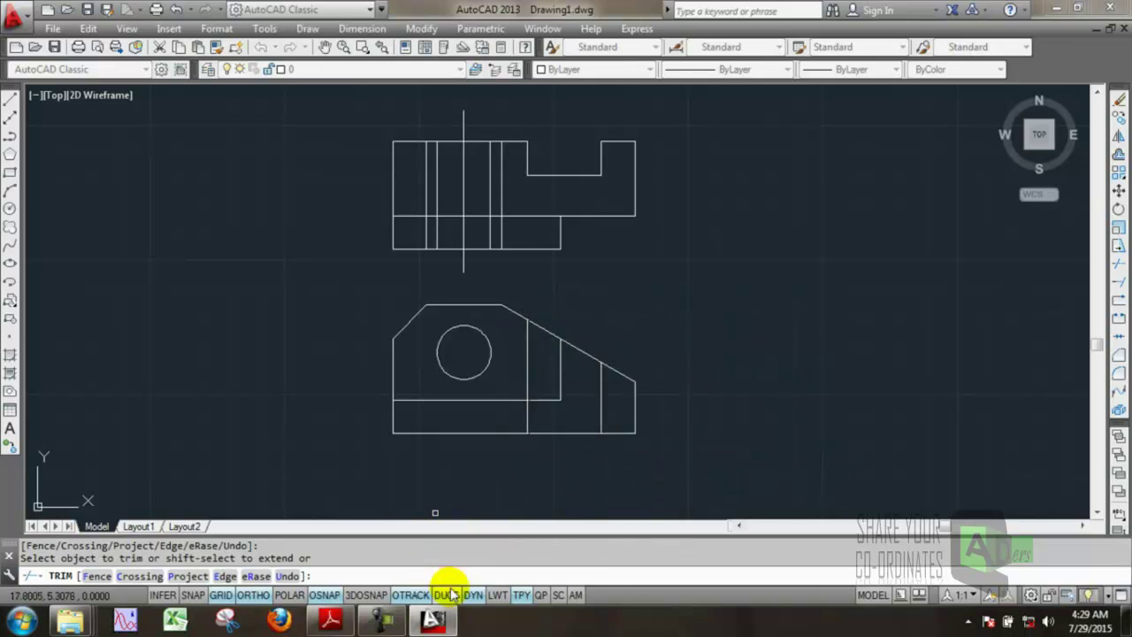
click(331, 622)
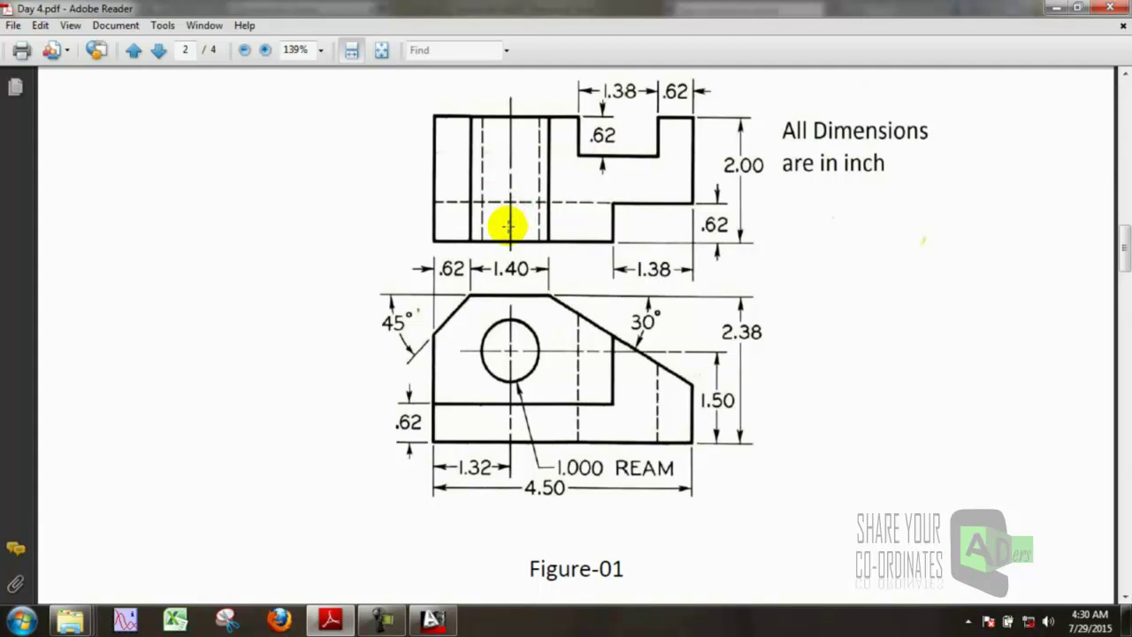
- Return to the AutoCAD drawing and cancel the TRIM command
click(434, 620)
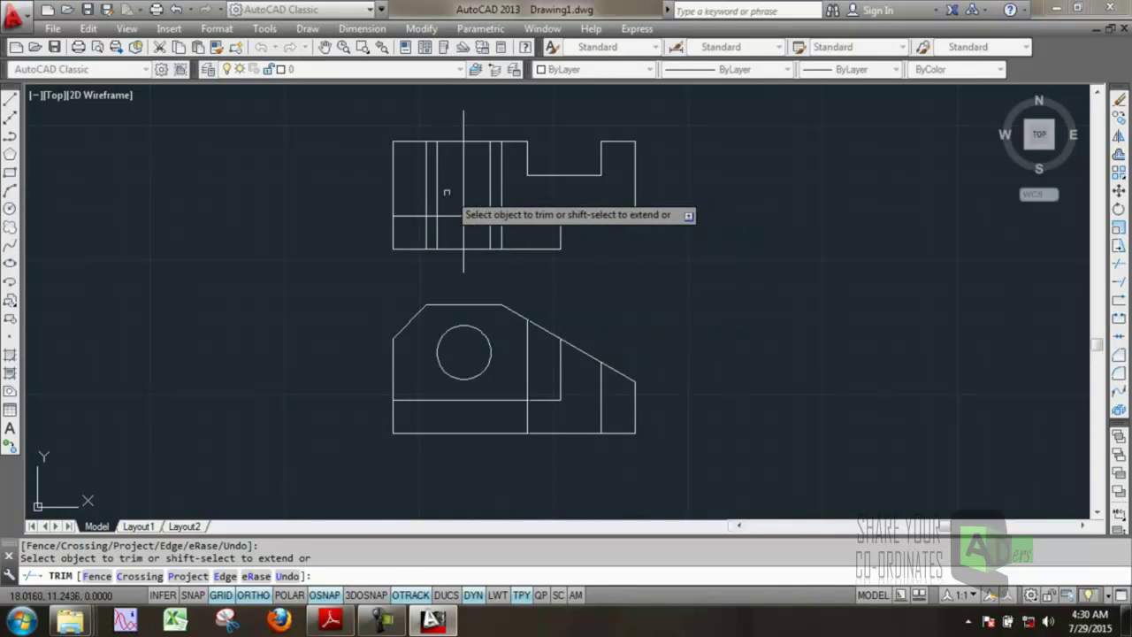
key(Escape)
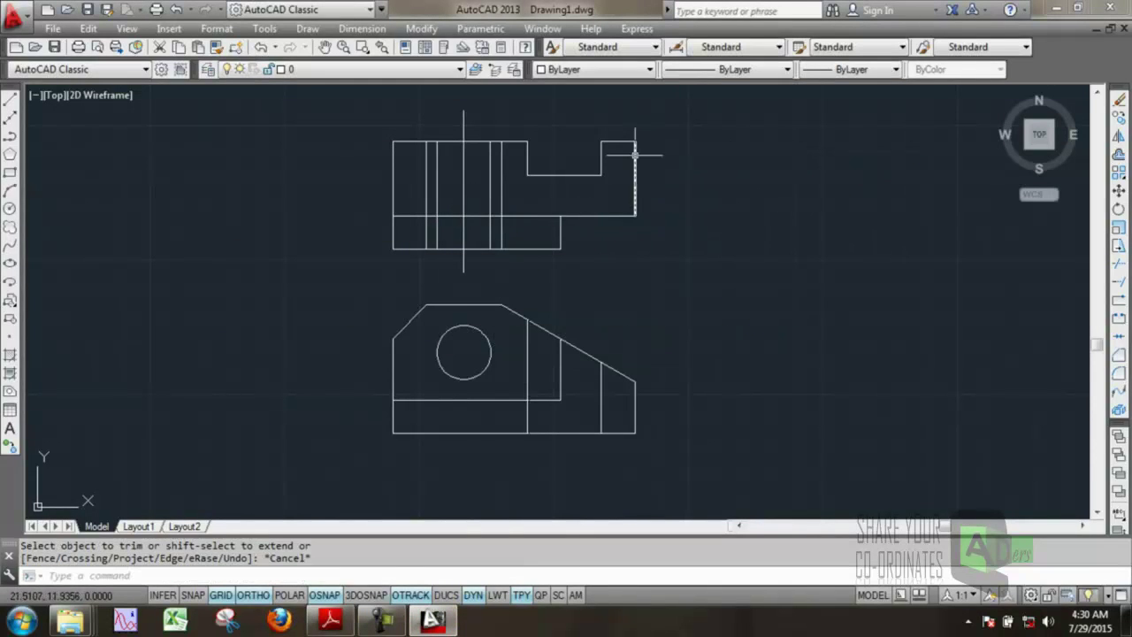
- Load HIDDEN2 from the available linetypes through the Linetype Manager
click(741, 76)
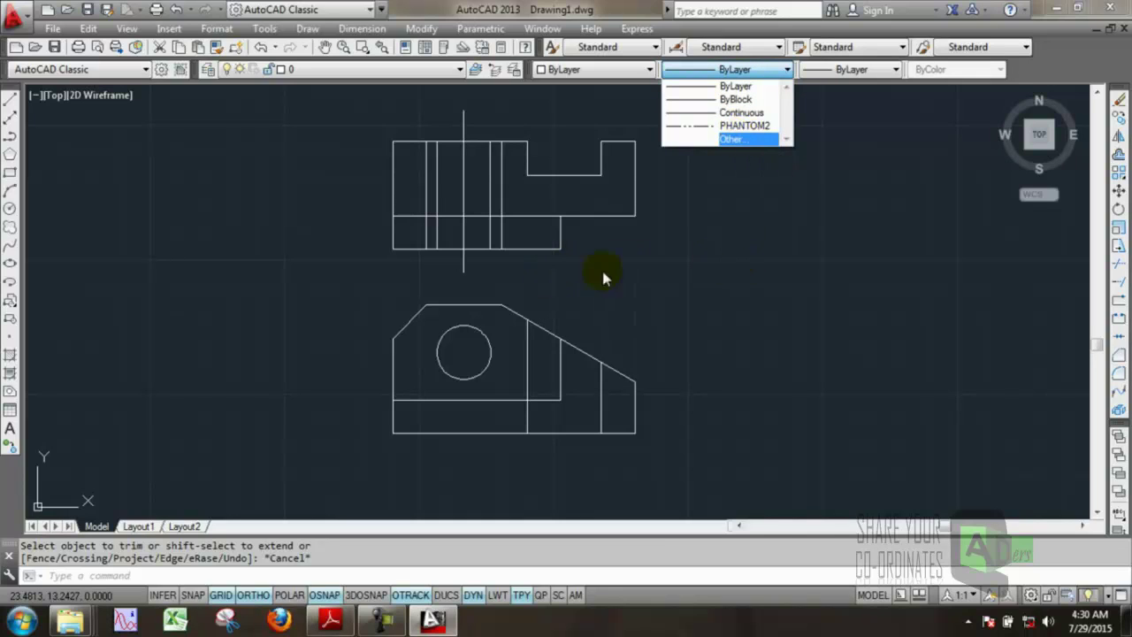
click(738, 139)
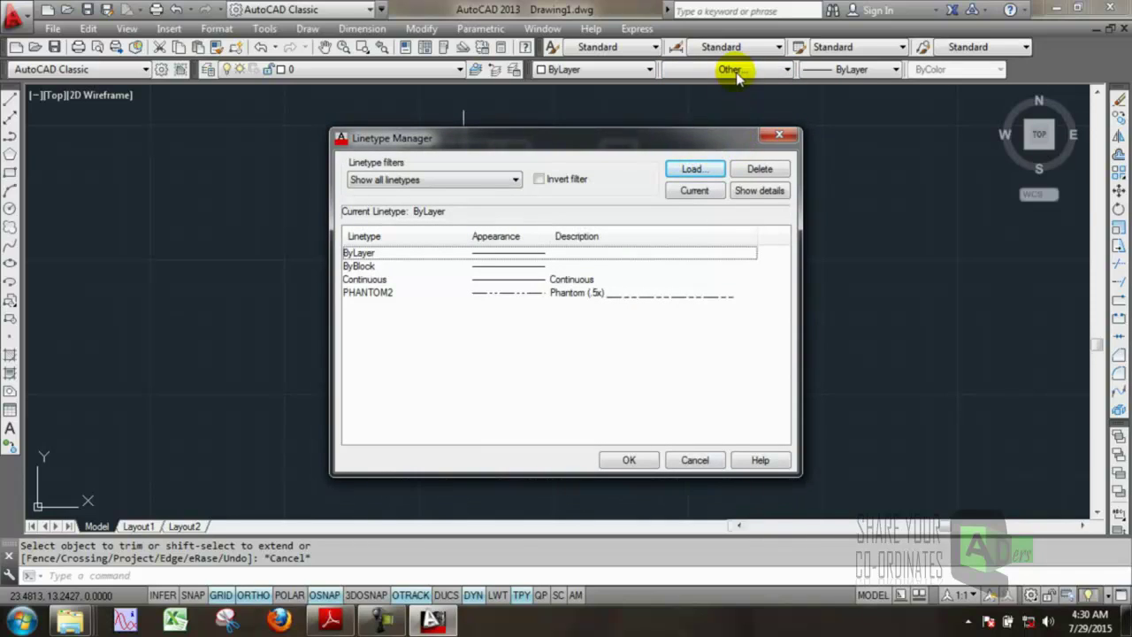
click(693, 169)
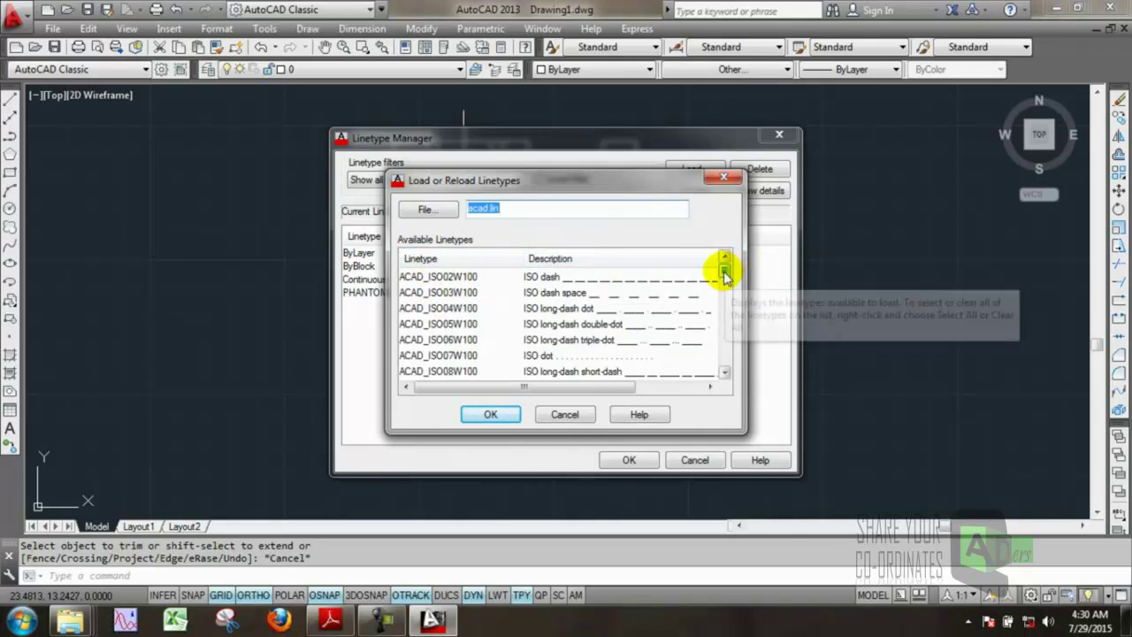
drag(723, 272, 727, 349)
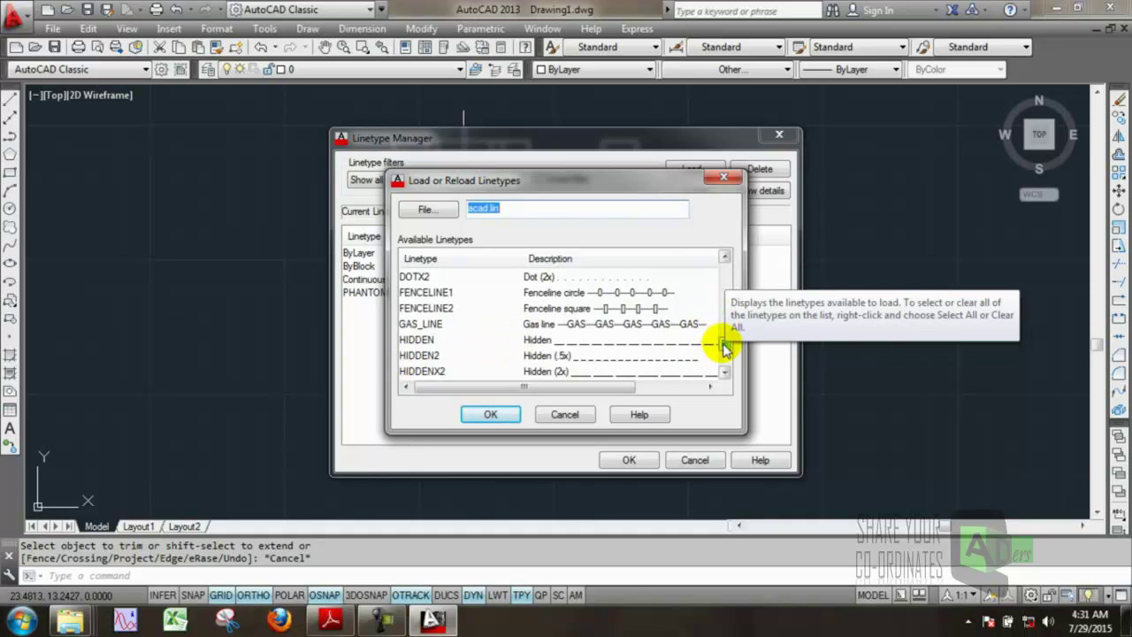
drag(726, 341, 727, 350)
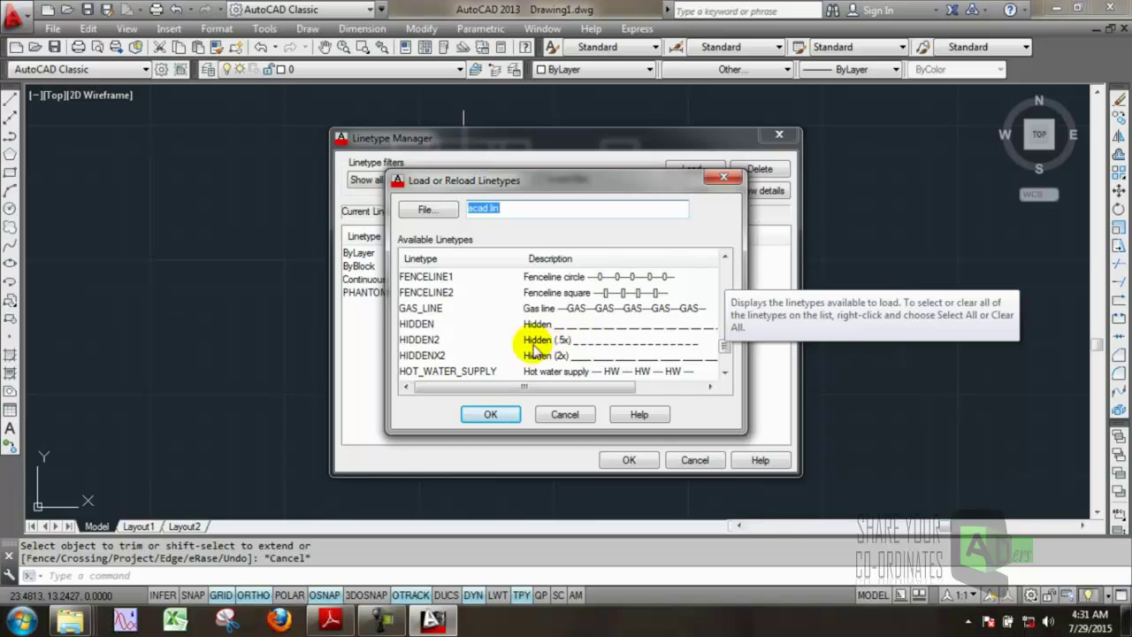
click(420, 340)
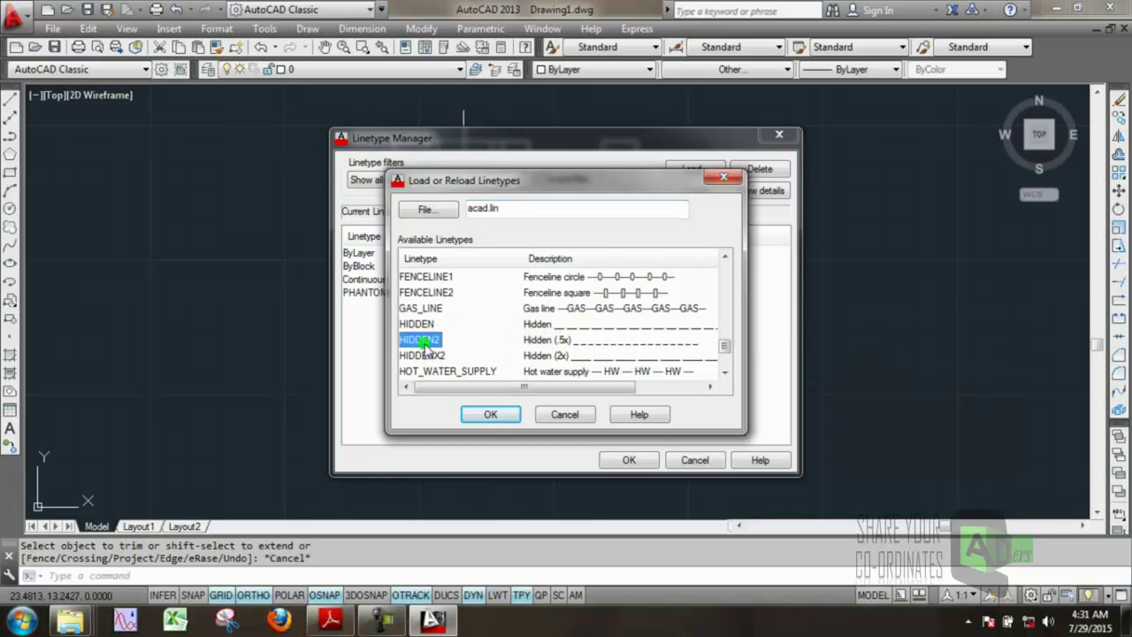
click(491, 416)
click(628, 458)
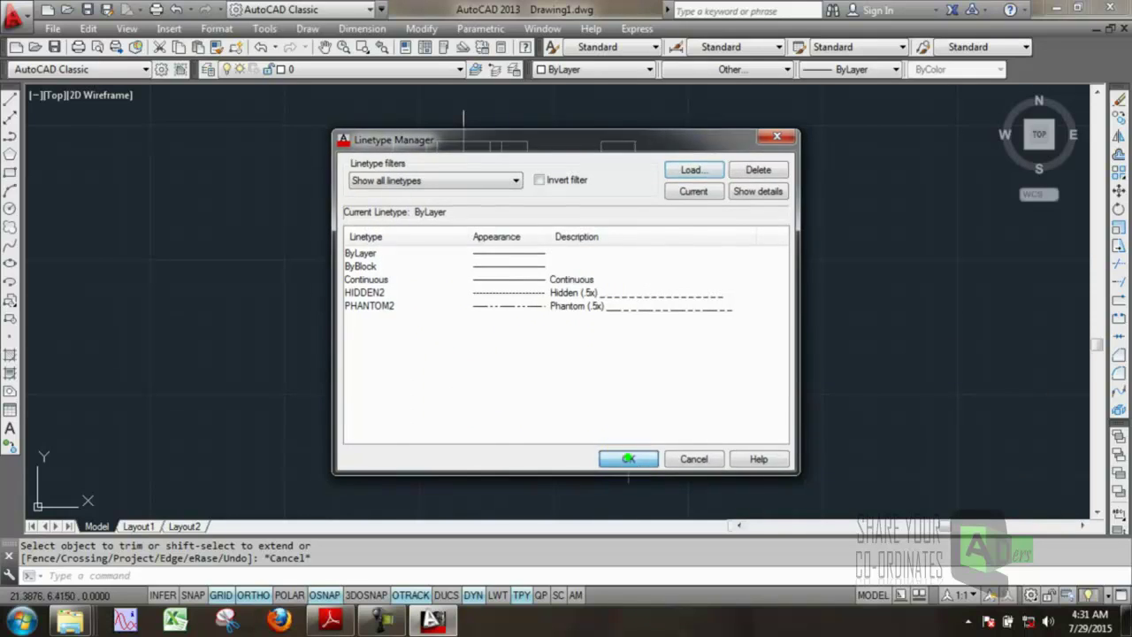
click(787, 69)
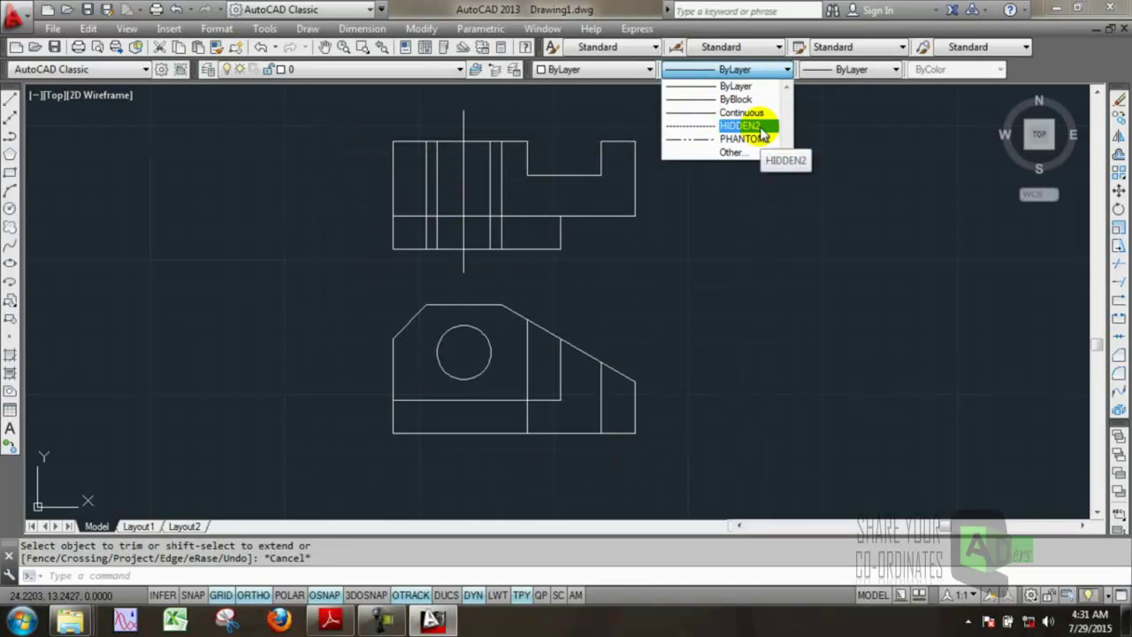
click(578, 290)
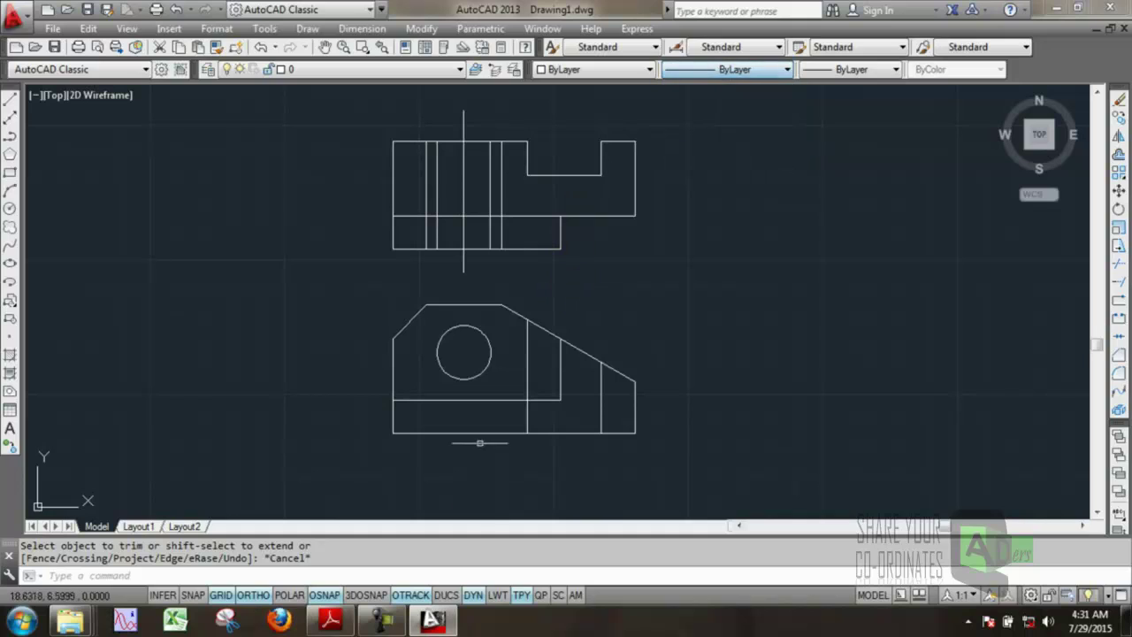
click(334, 622)
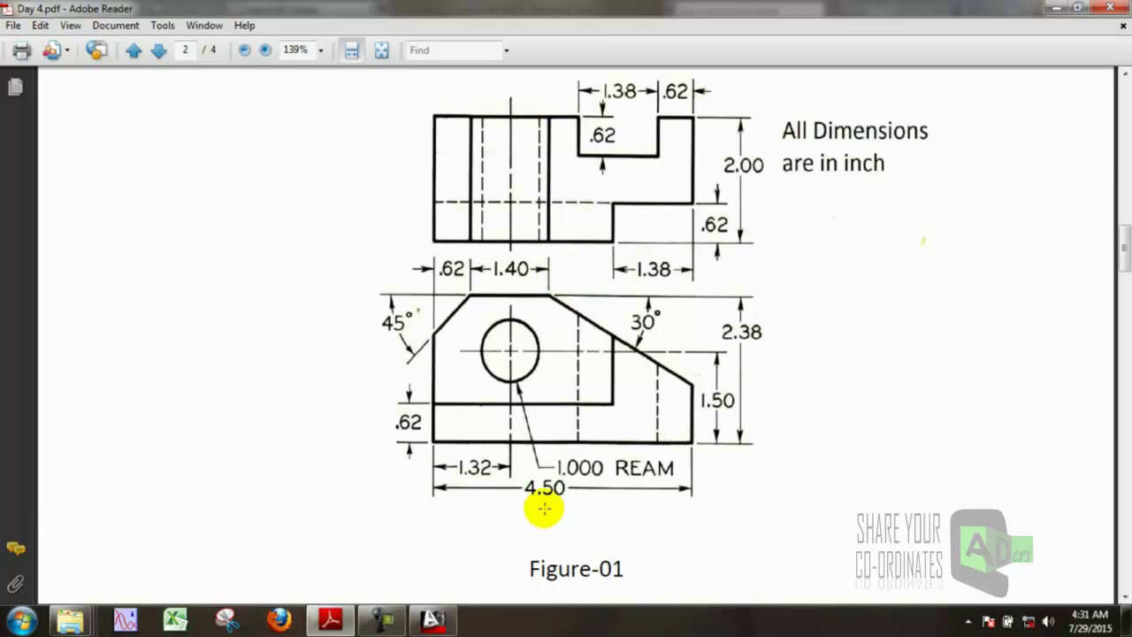
click(323, 625)
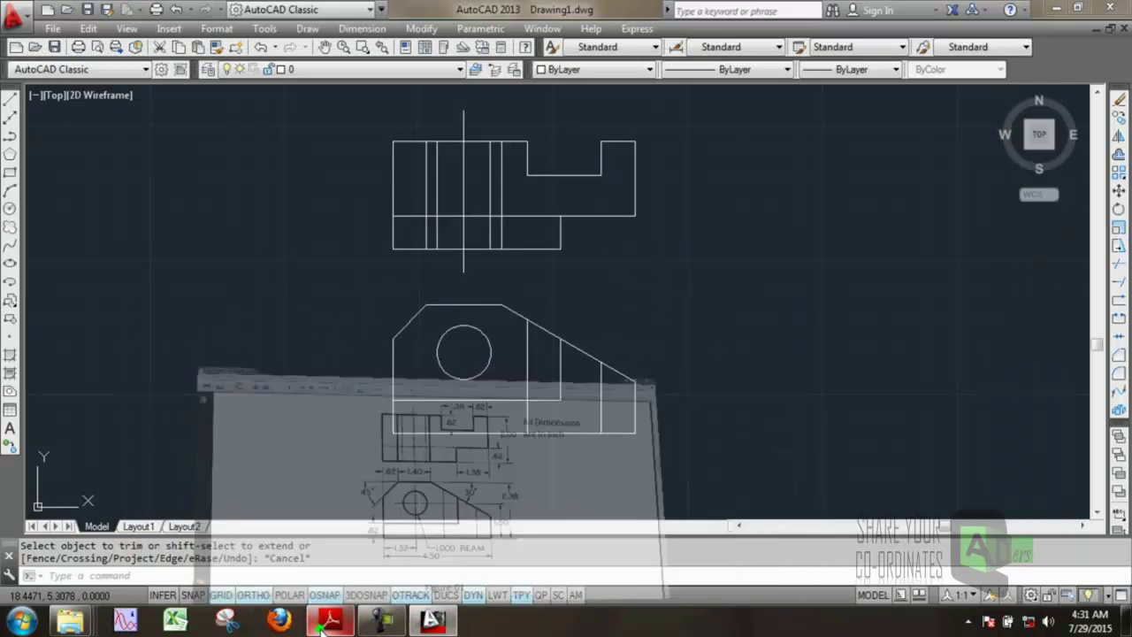
- Assign HIDDEN2 to the upper view's two vertical and one horizontal line, and the lower view's vertical line
click(438, 196)
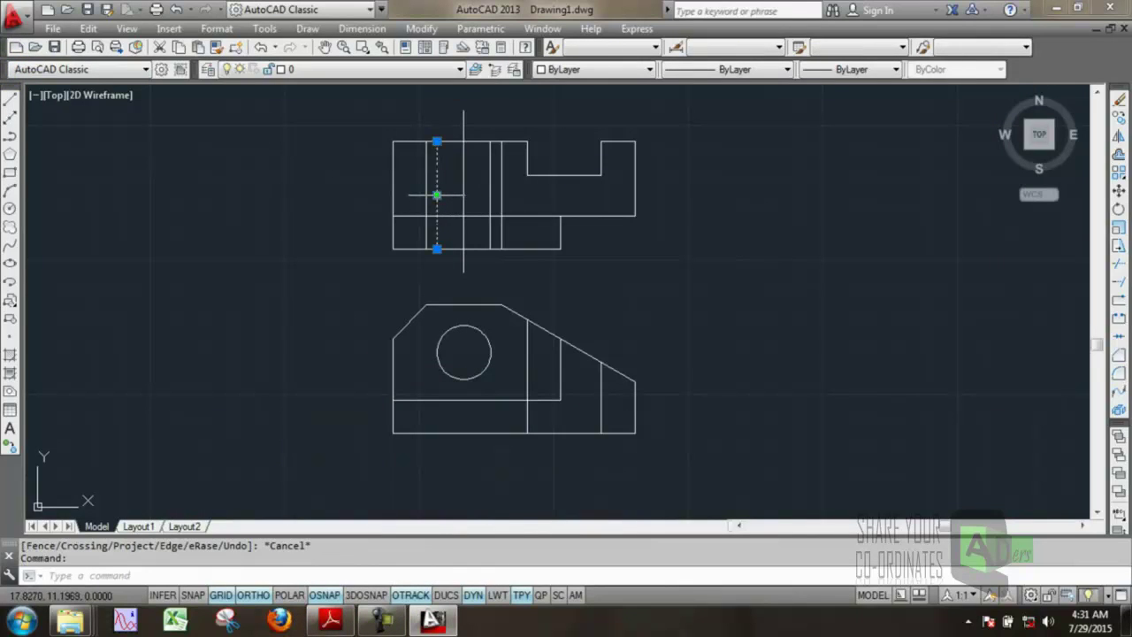
click(491, 190)
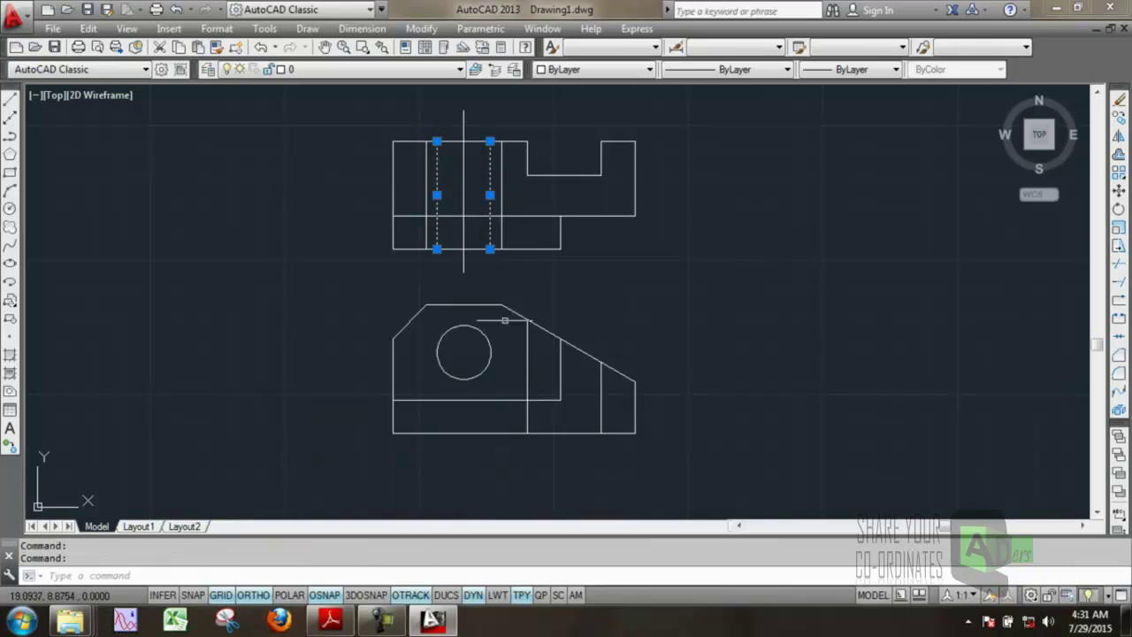
click(527, 371)
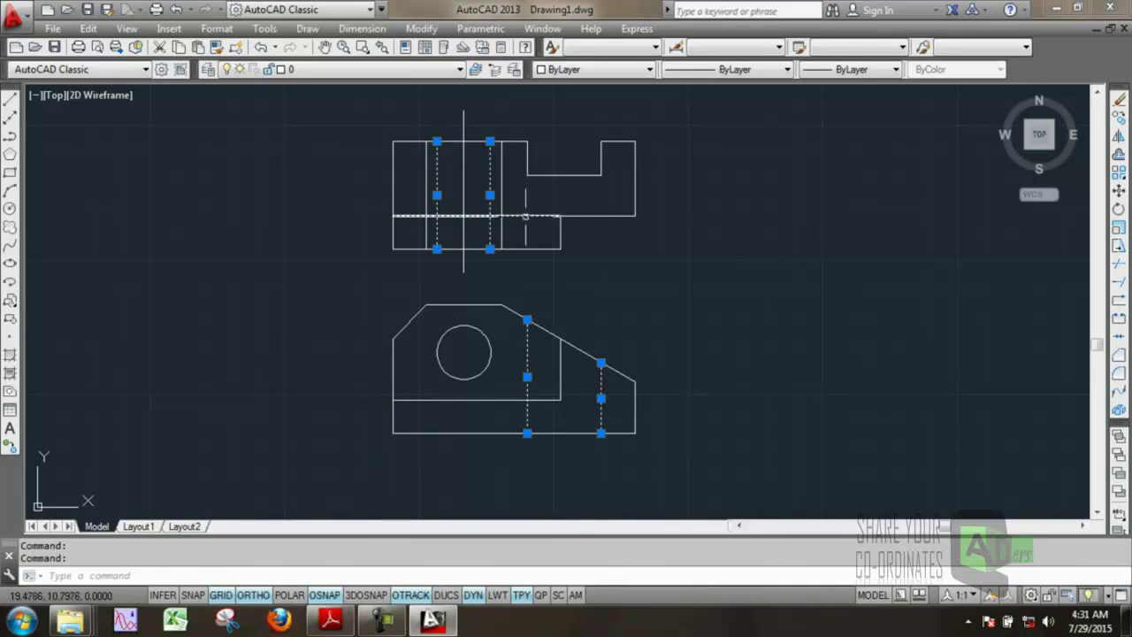
click(526, 217)
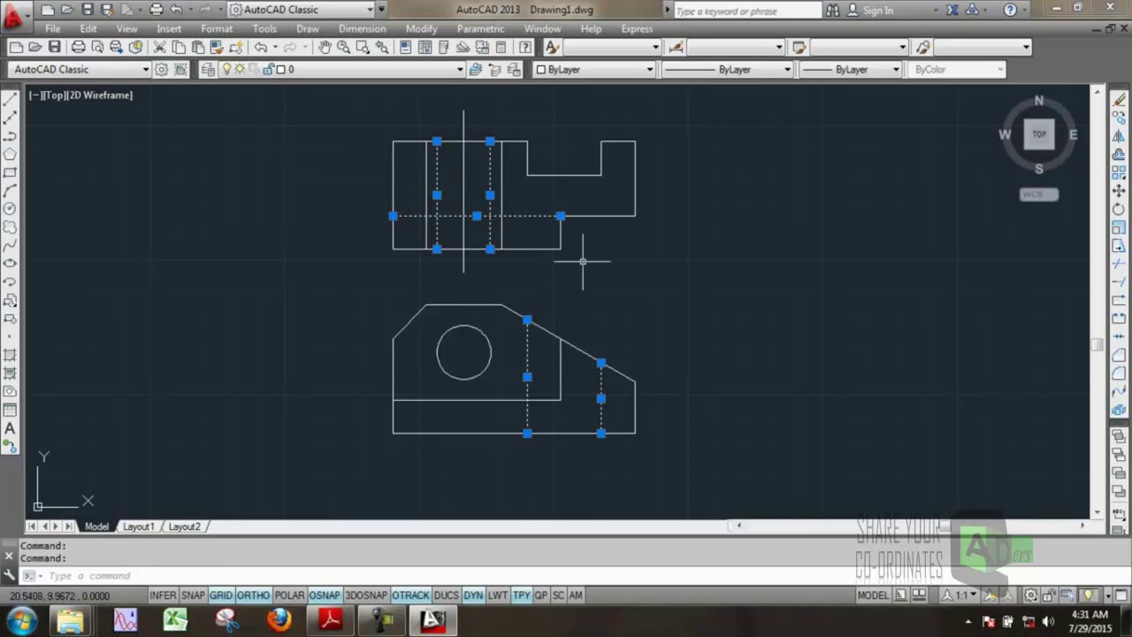
click(788, 70)
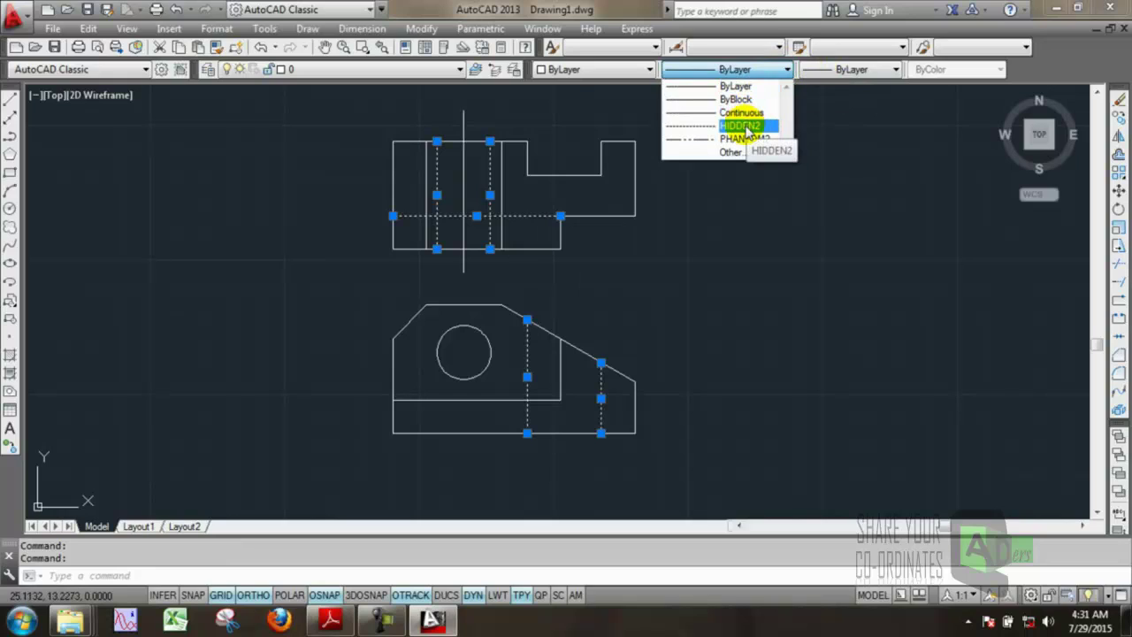
click(745, 126)
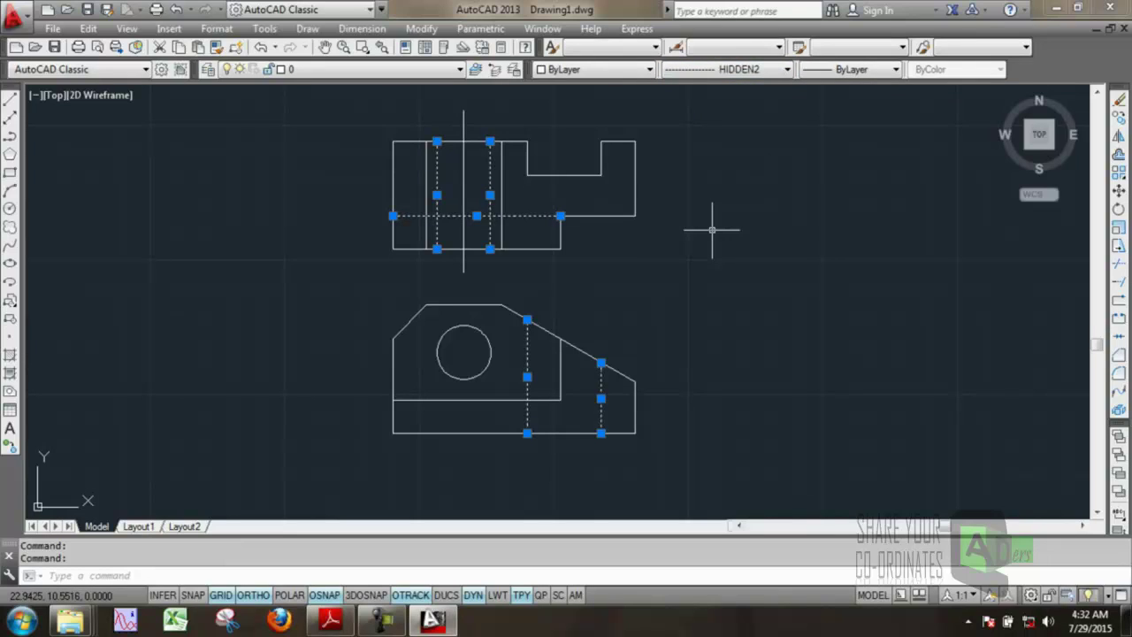
key(Escape)
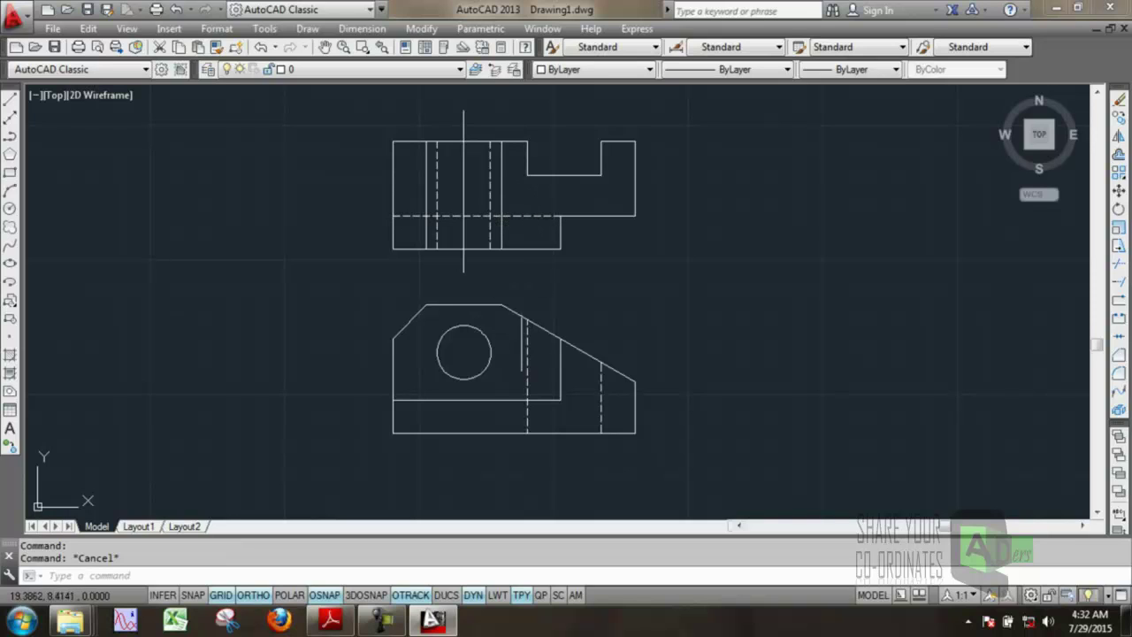
- Set the left front-view hidden line's linetype scale to 2 in Properties
click(527, 367)
right_click(528, 373)
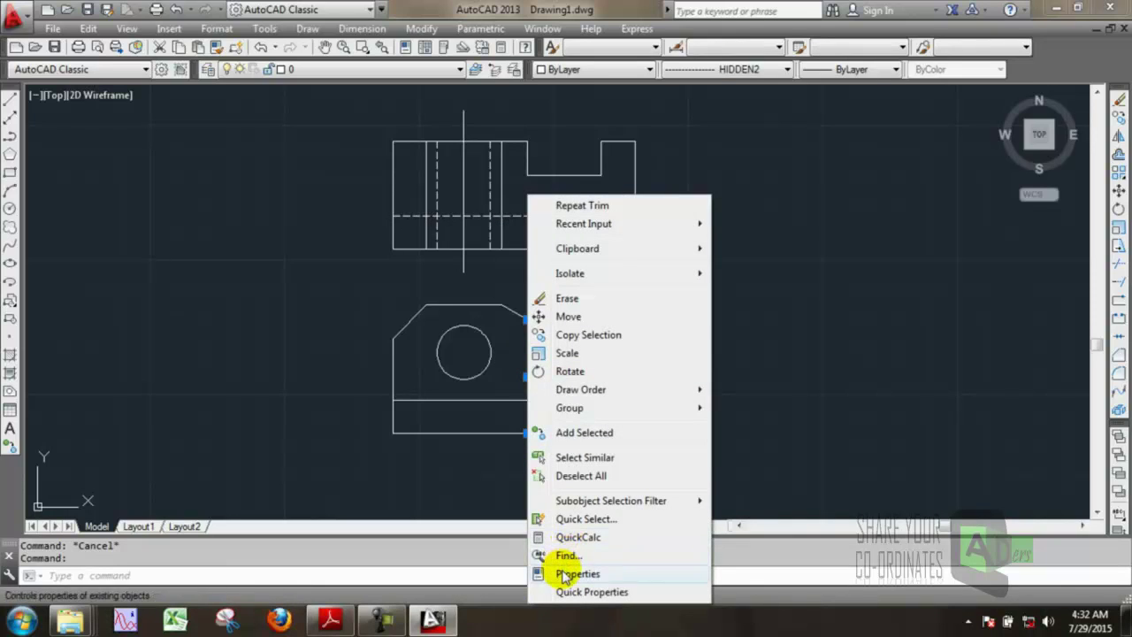
click(541, 573)
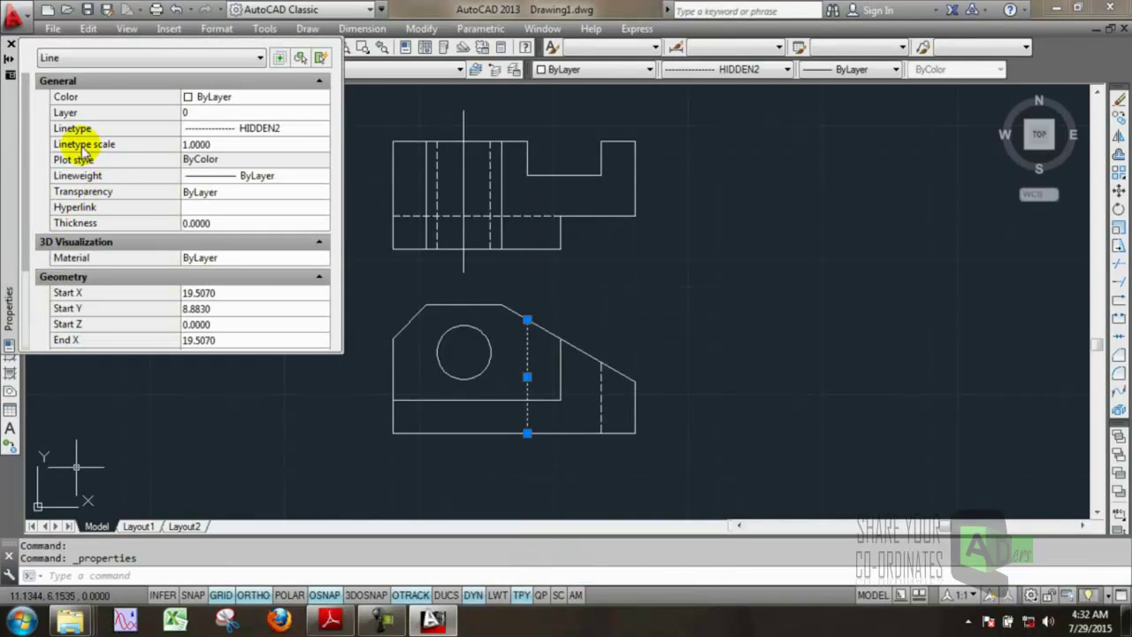
click(217, 149)
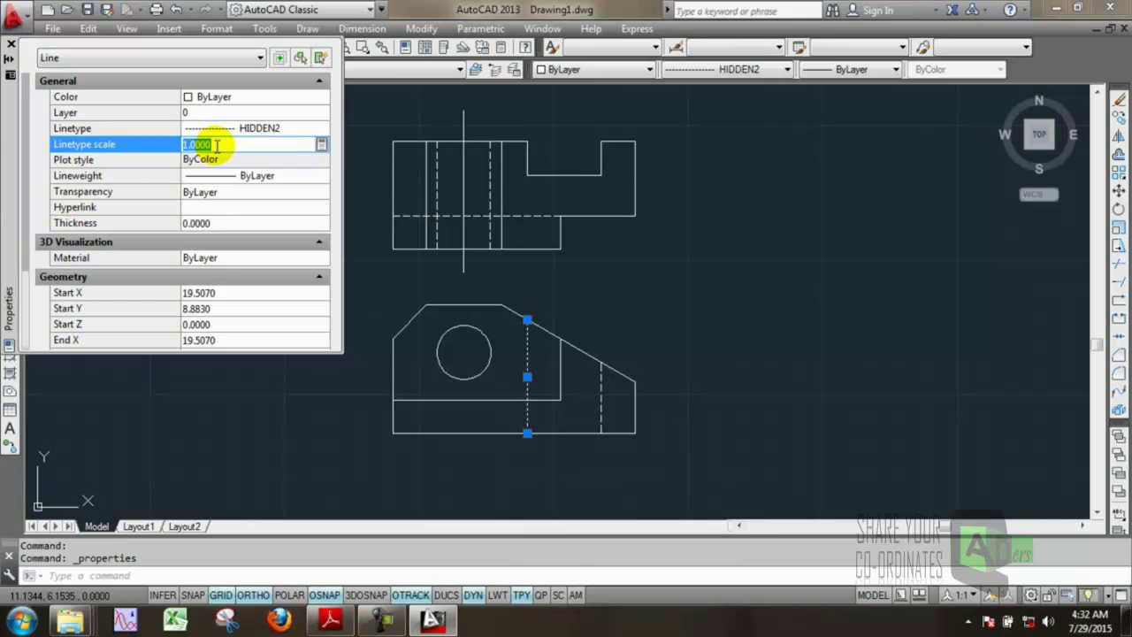
text(2)
key(Return)
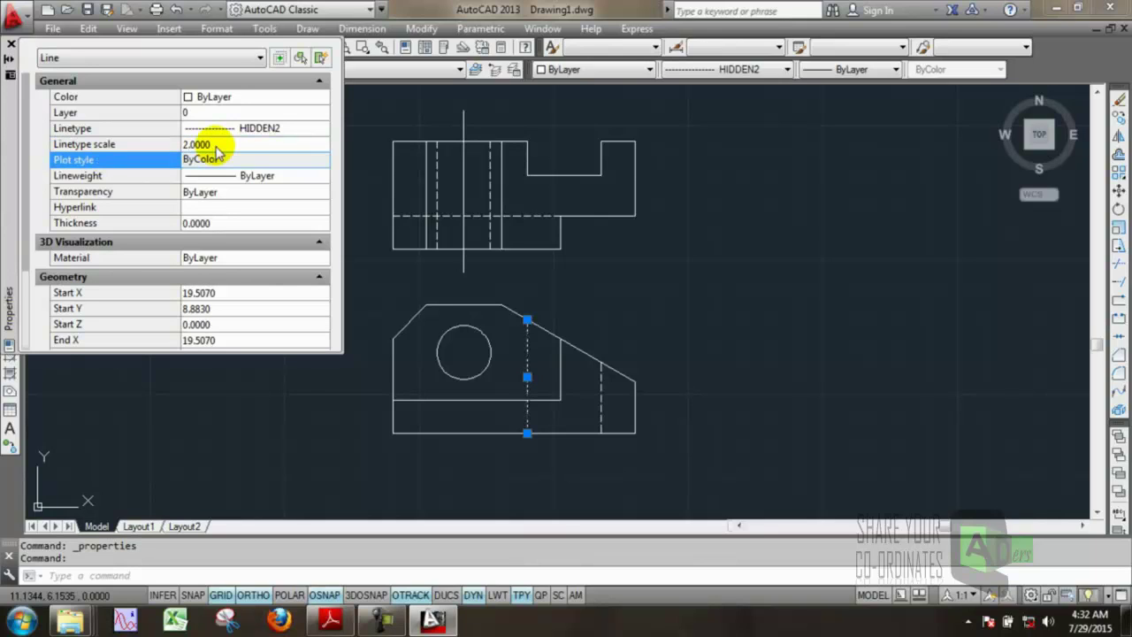
click(11, 44)
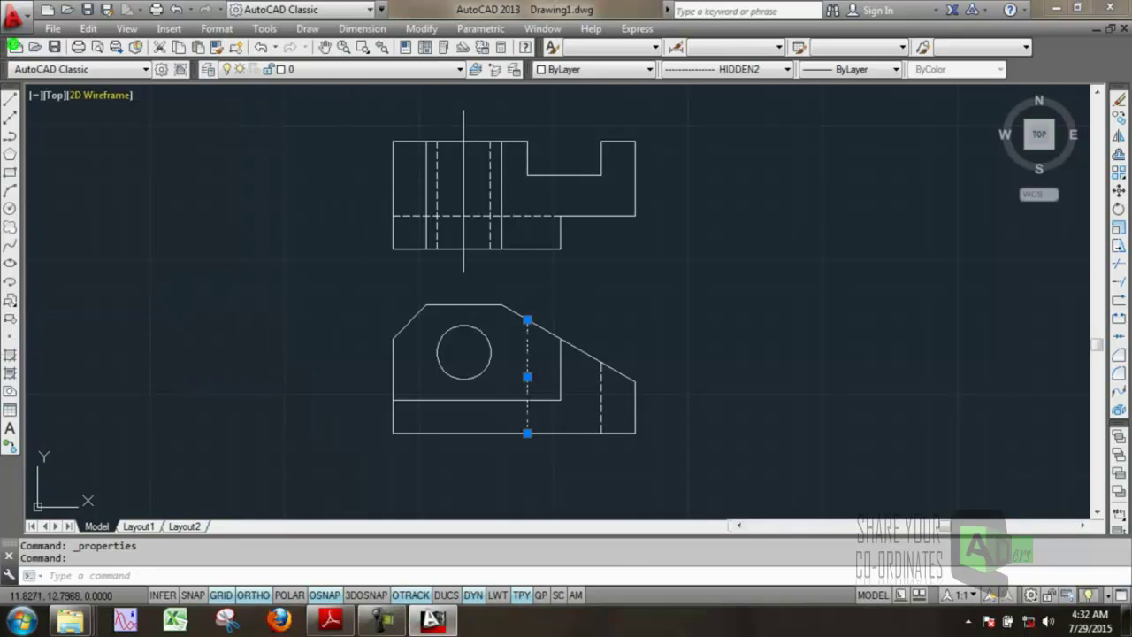
click(345, 287)
key(Escape)
key(Escape)
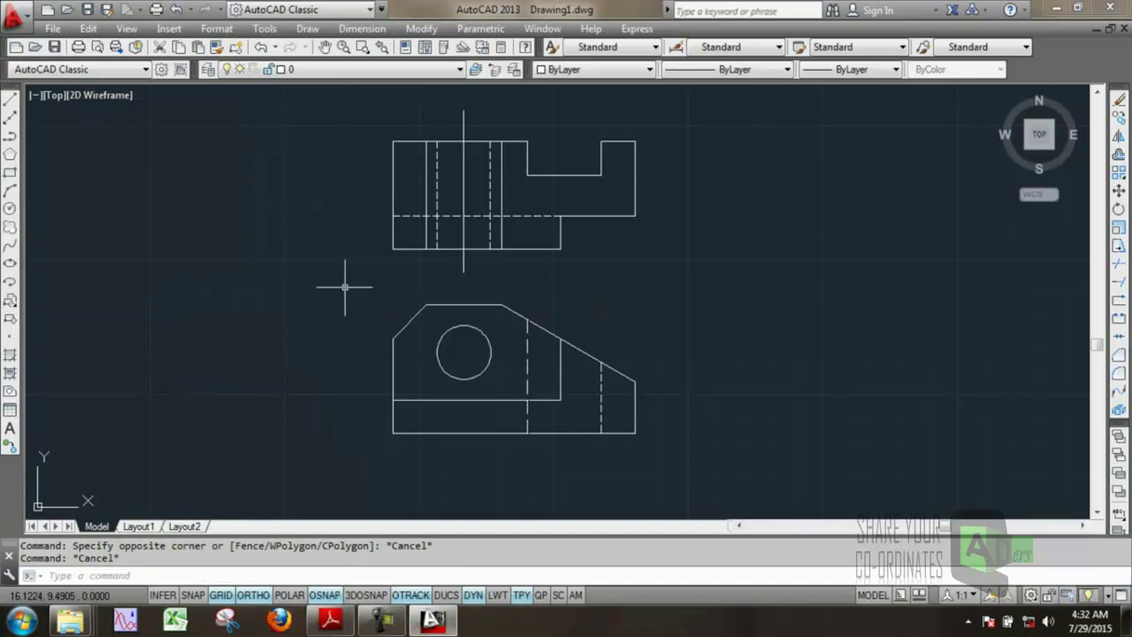
- Set linetype scale 2 on the right front-view line and the three top-view hidden lines
click(602, 392)
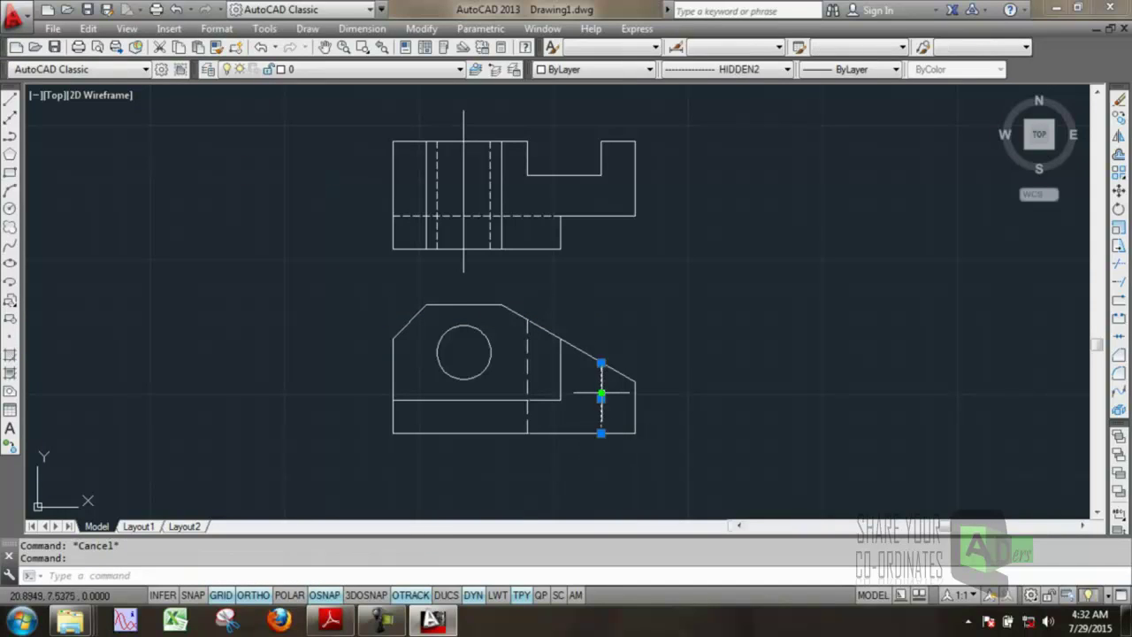
click(531, 218)
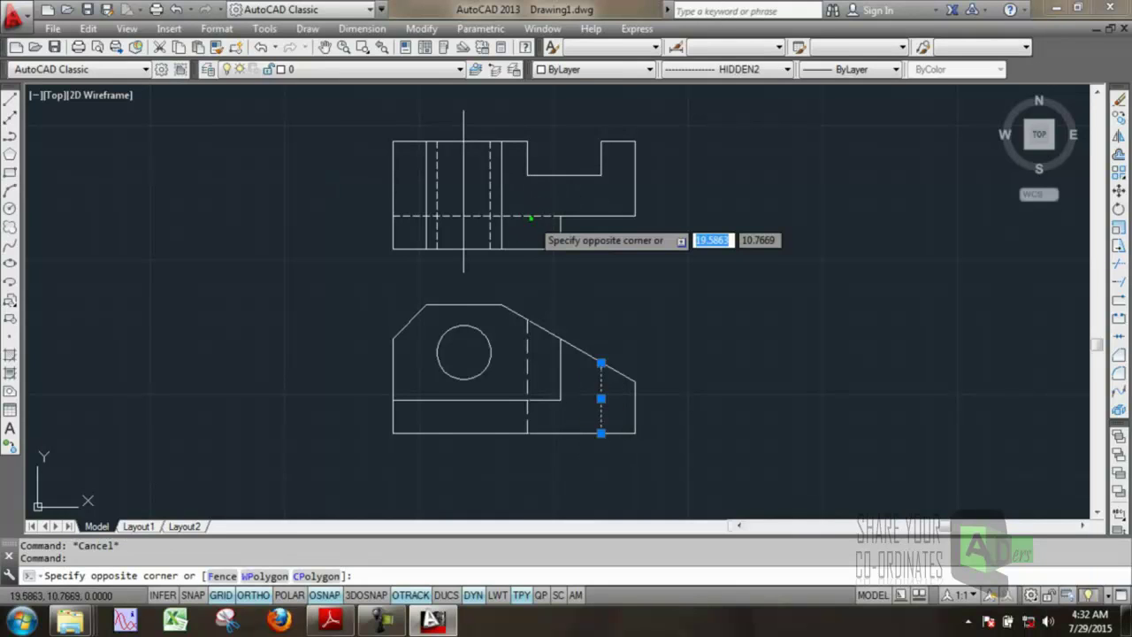
key(Escape)
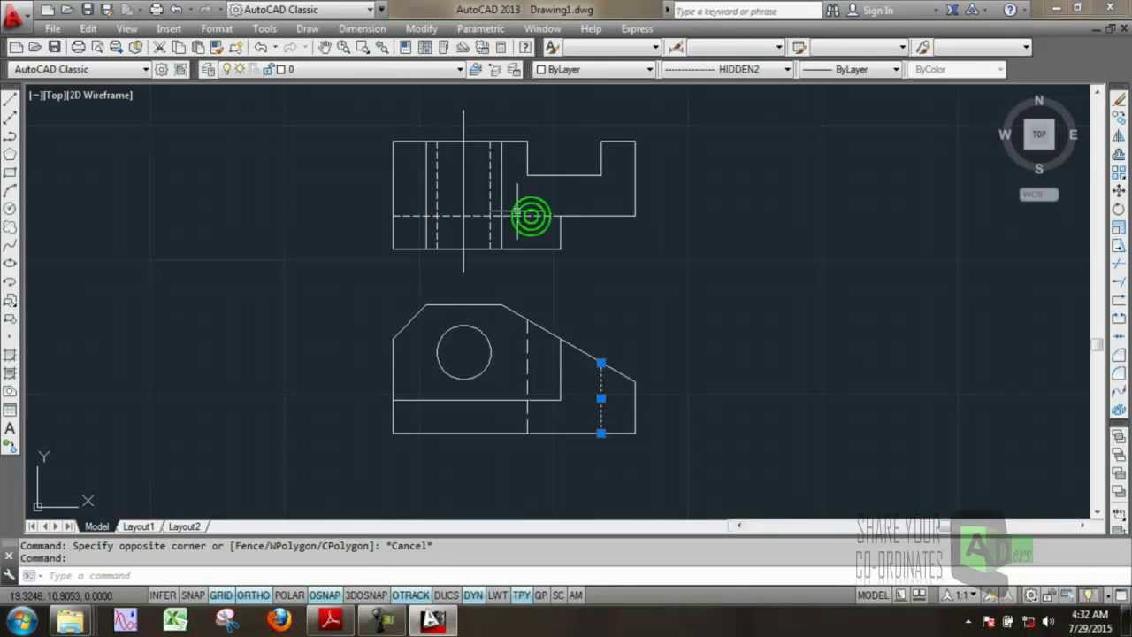
click(521, 215)
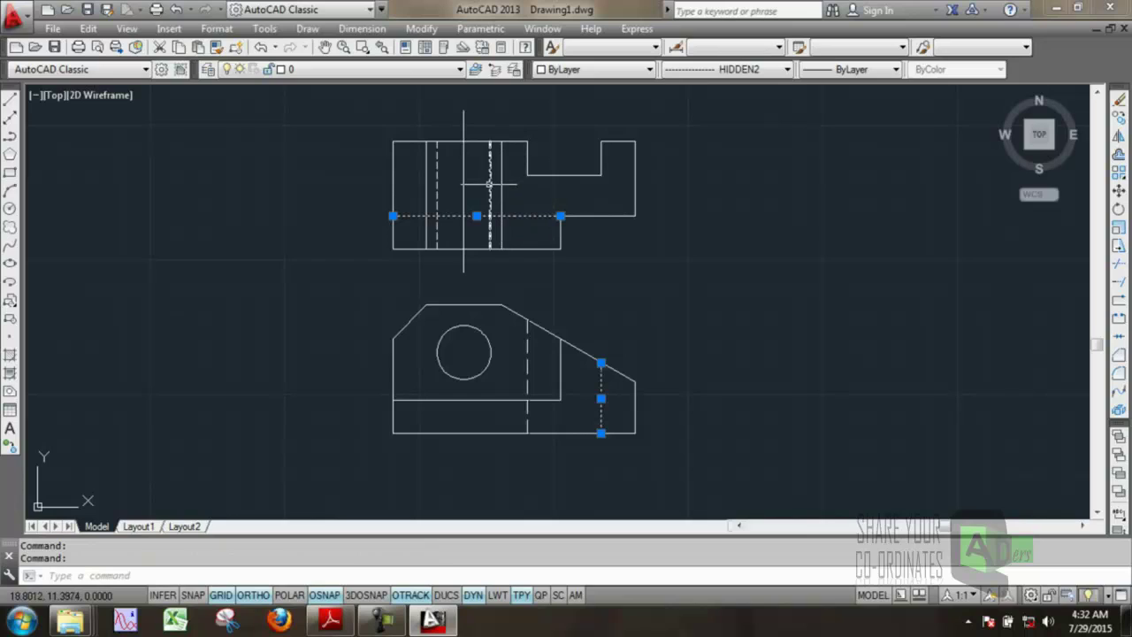
click(489, 185)
click(436, 194)
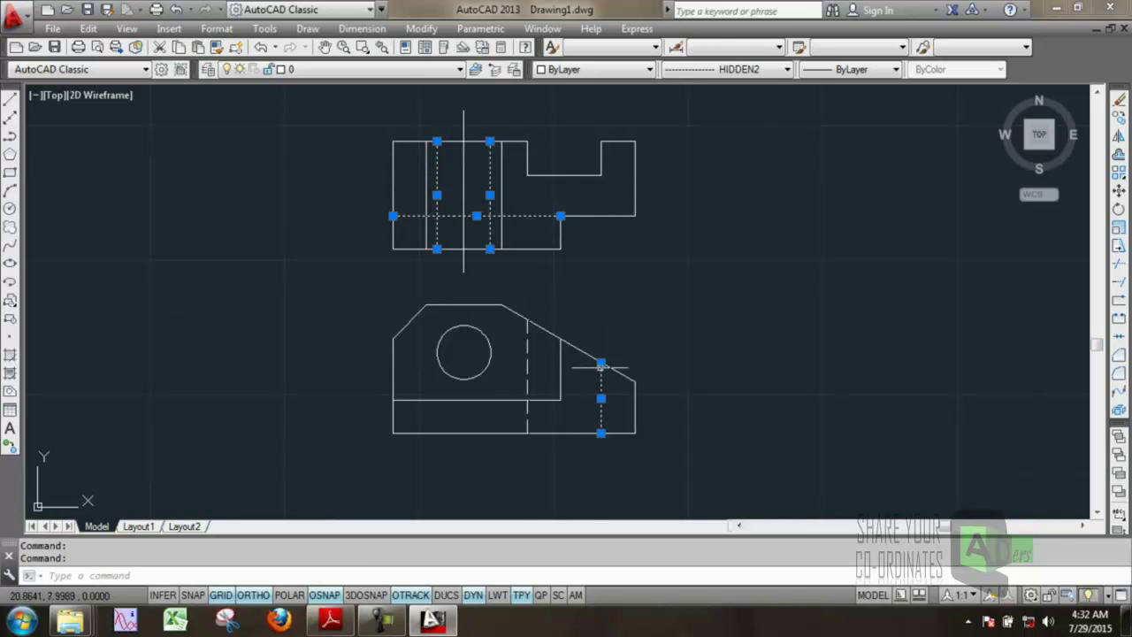
right_click(600, 404)
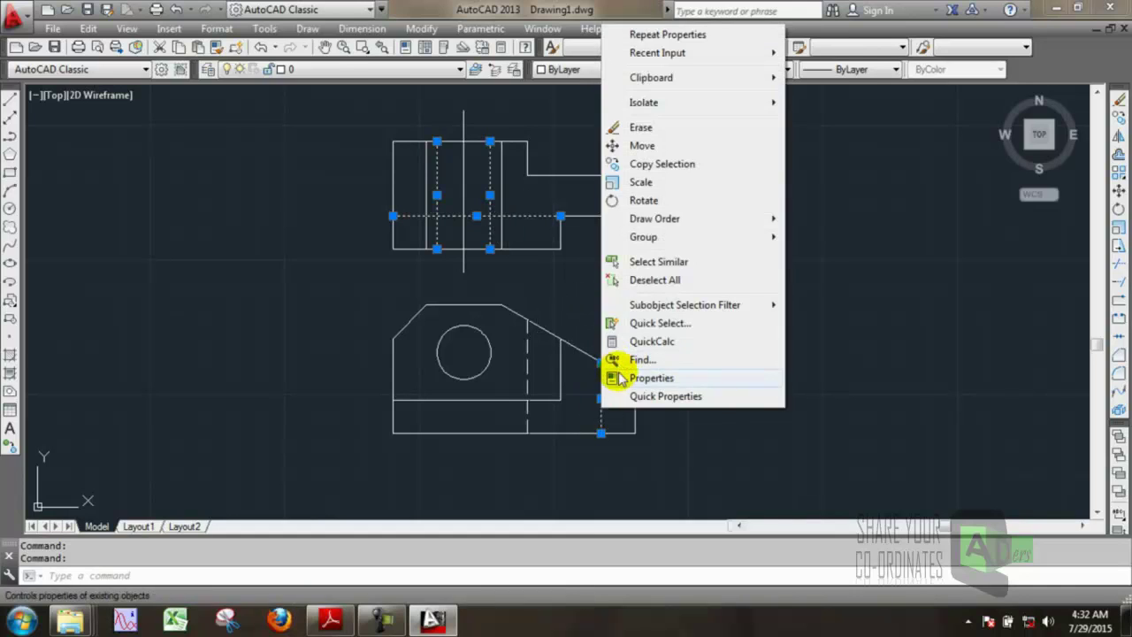
click(620, 376)
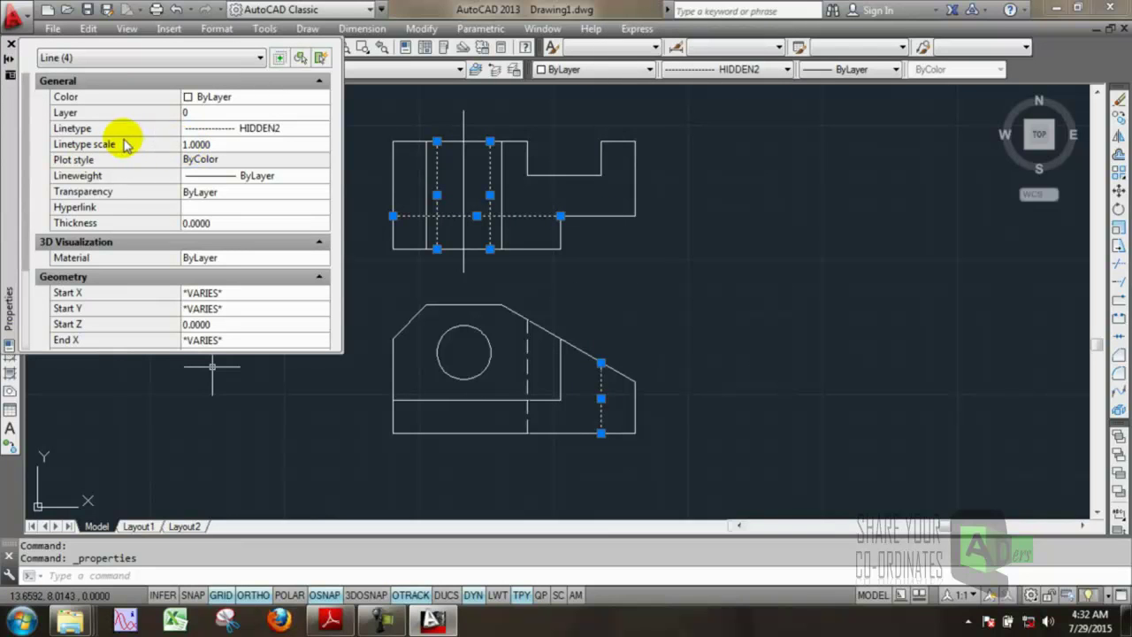
click(221, 146)
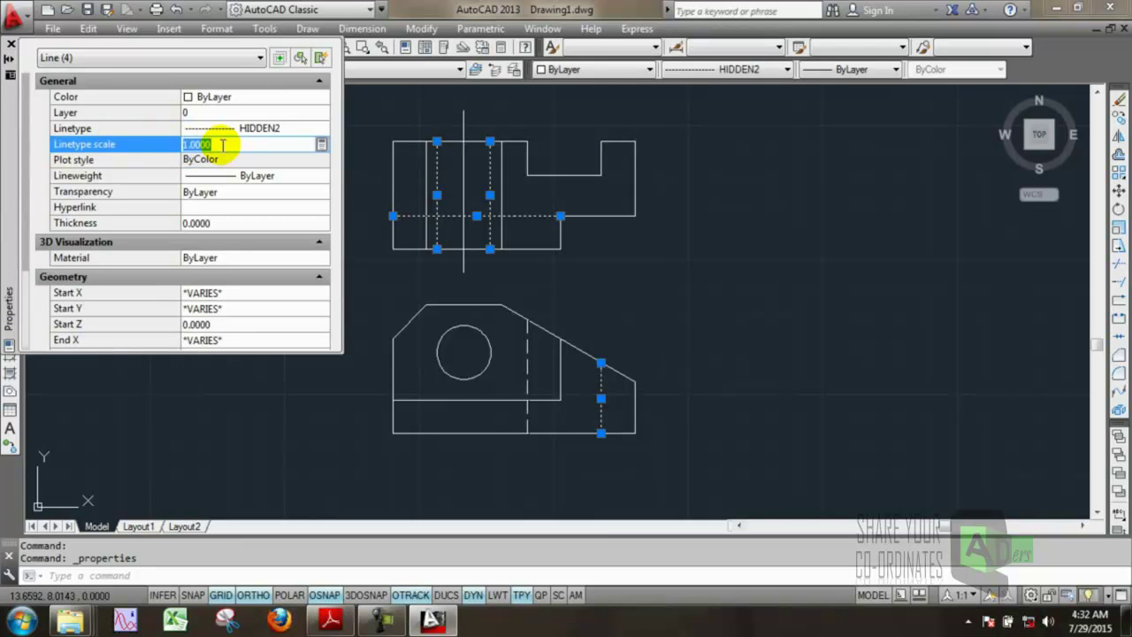
text(2)
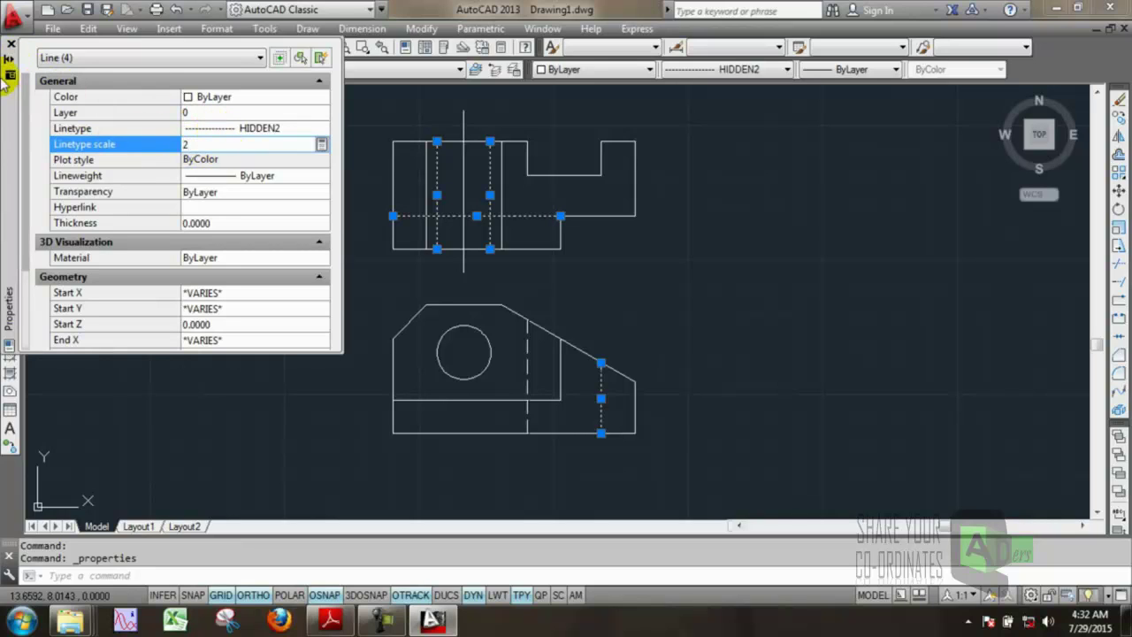
key(Return)
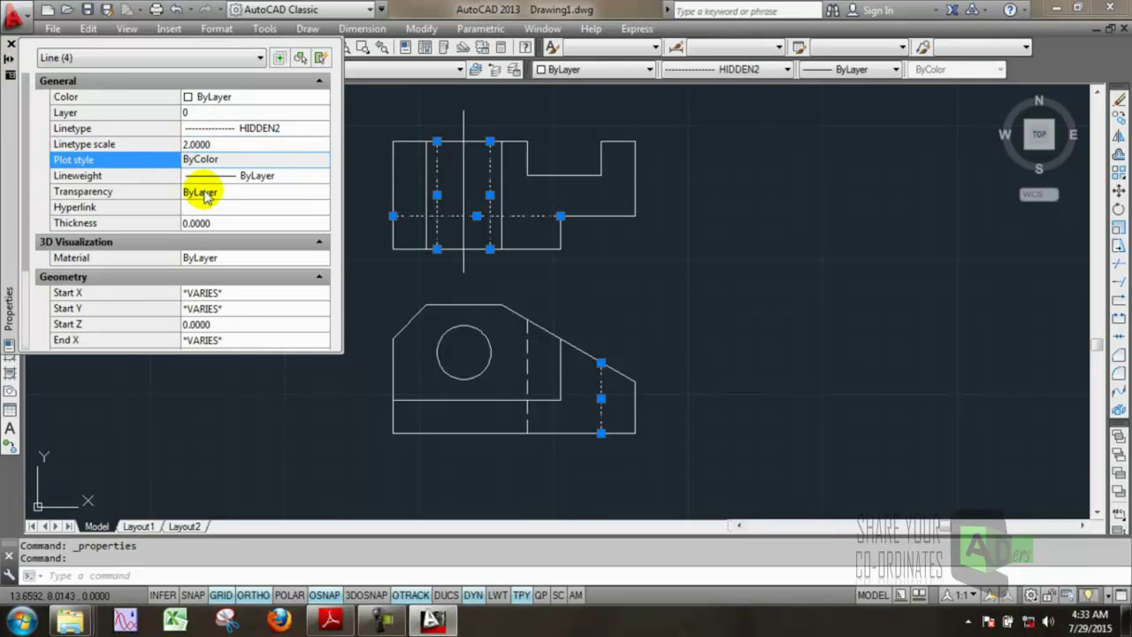
click(10, 45)
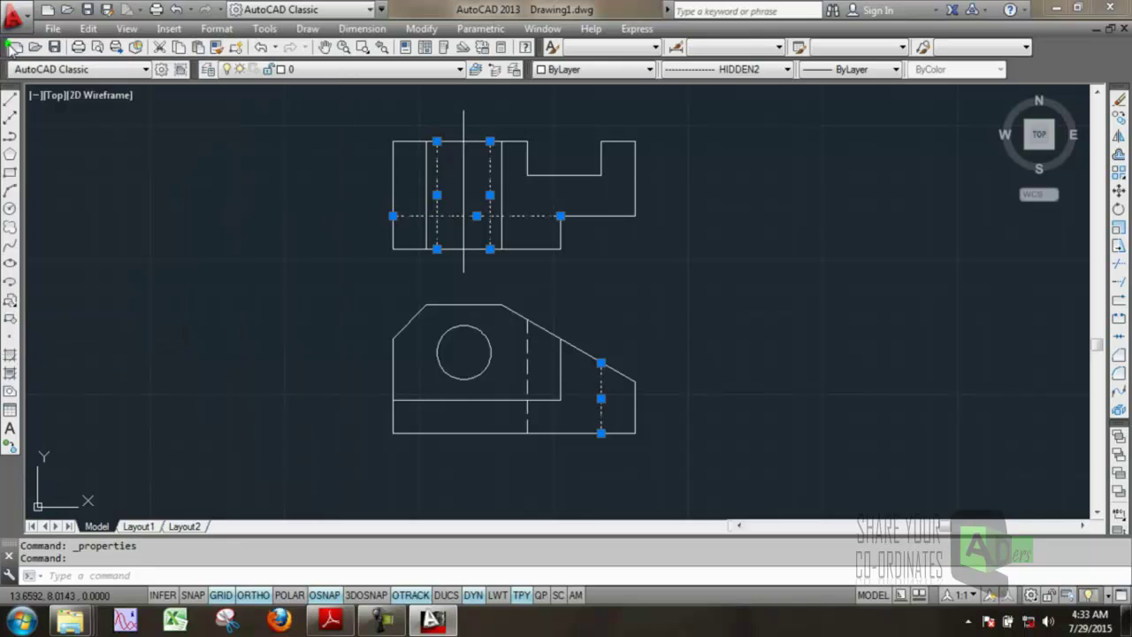
key(Escape)
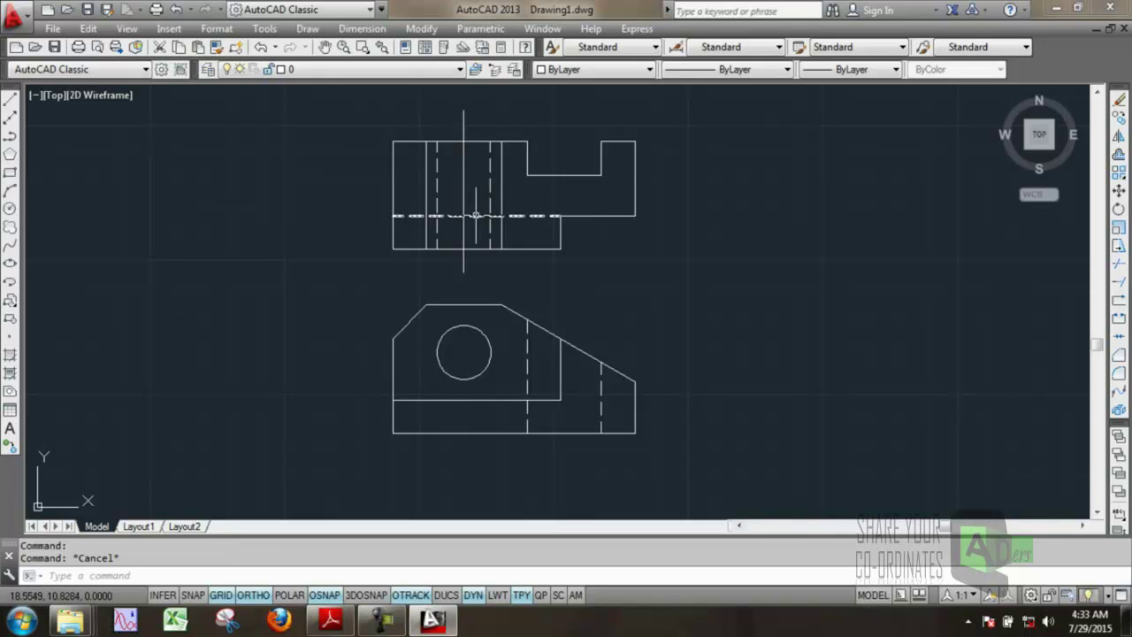
- Compare the drawing with the Figure-01 reference PDF, then return to the AutoCAD linetype list
click(330, 621)
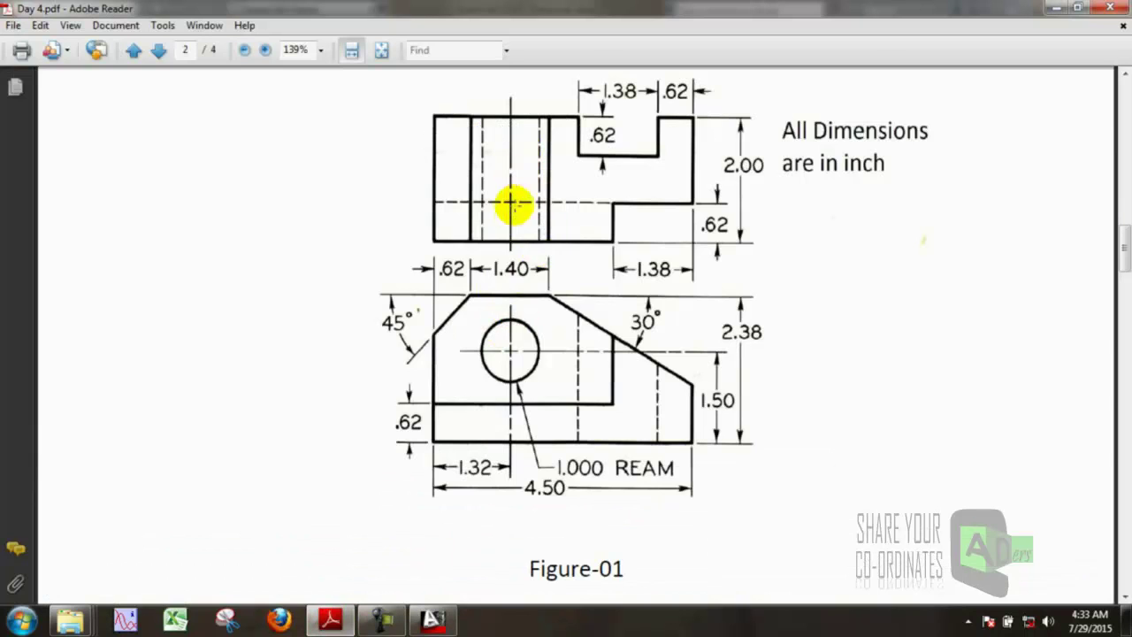
click(332, 619)
click(749, 70)
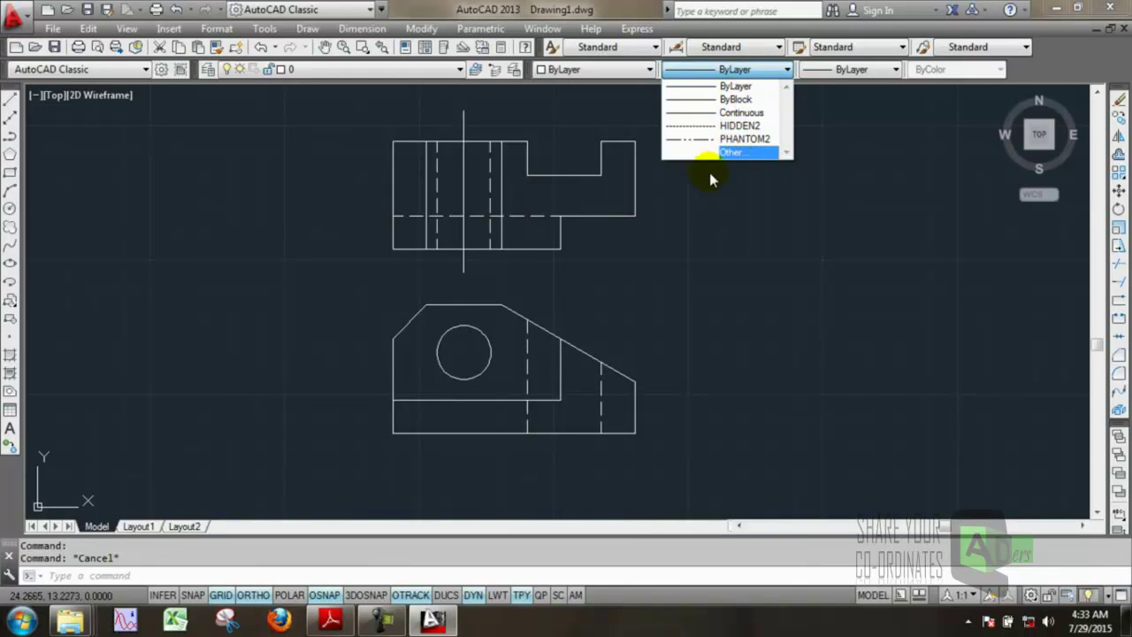
- Load the CENTER2 linetype into the drawing through the Linetype Manager
click(722, 157)
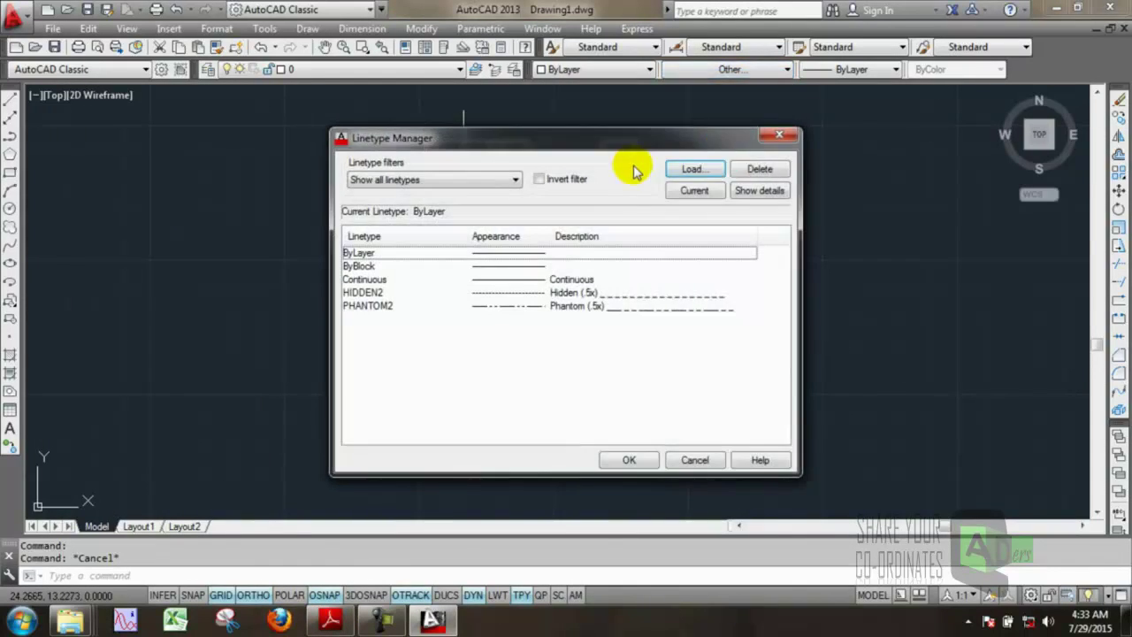
click(680, 168)
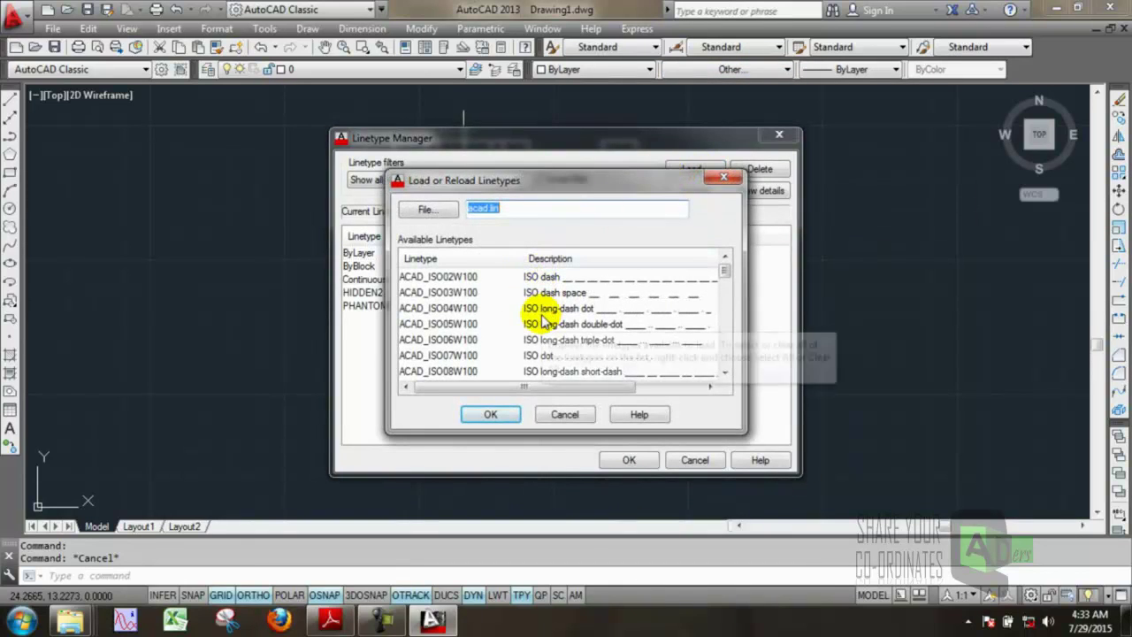
click(724, 271)
drag(724, 271, 725, 308)
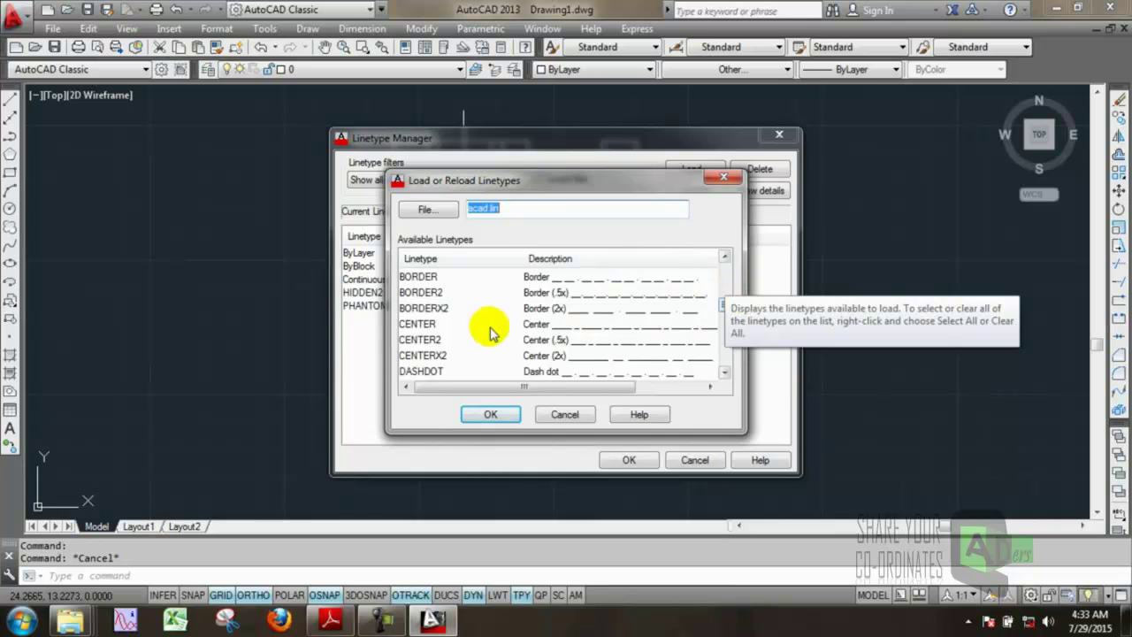
click(419, 324)
click(424, 340)
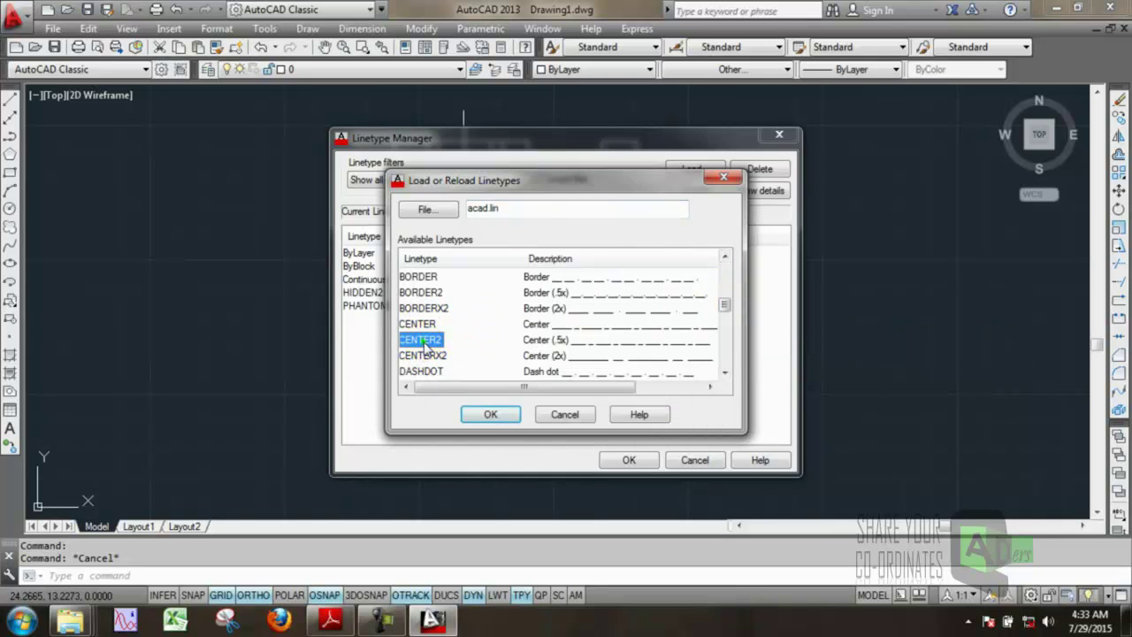
click(489, 412)
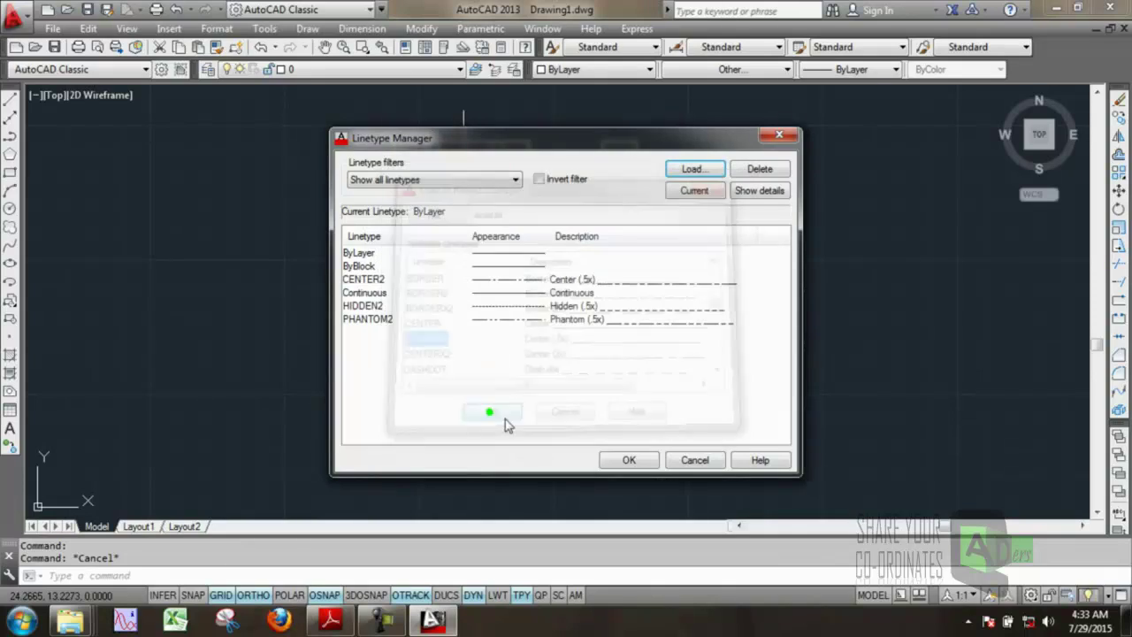
click(626, 459)
- Apply CENTER2 to the vertical line through the top view
click(787, 69)
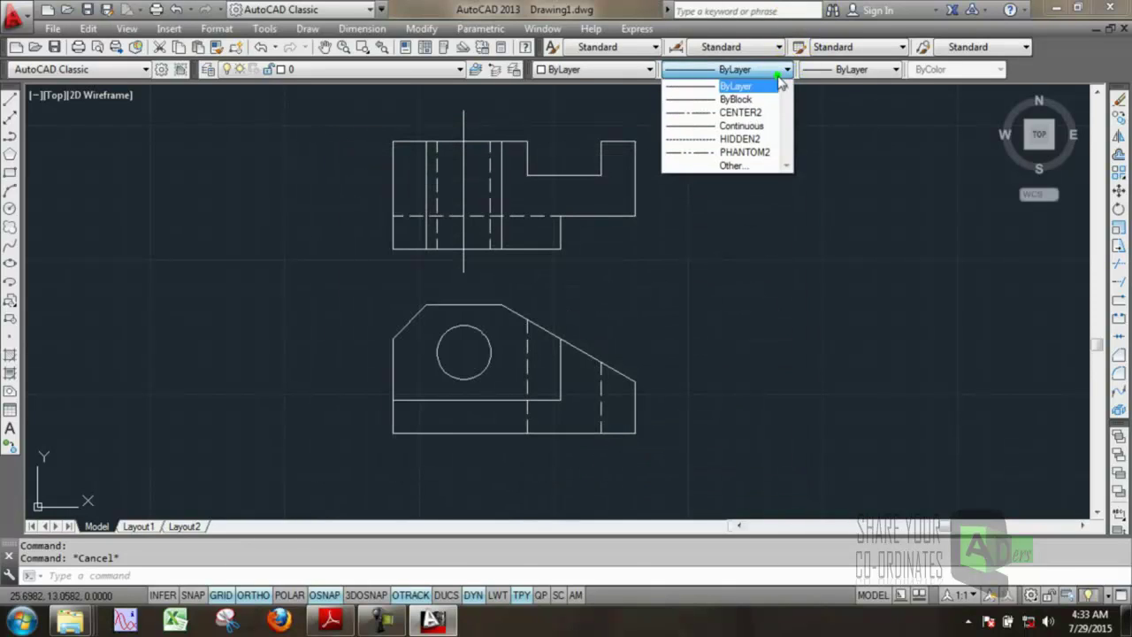
click(478, 216)
click(463, 191)
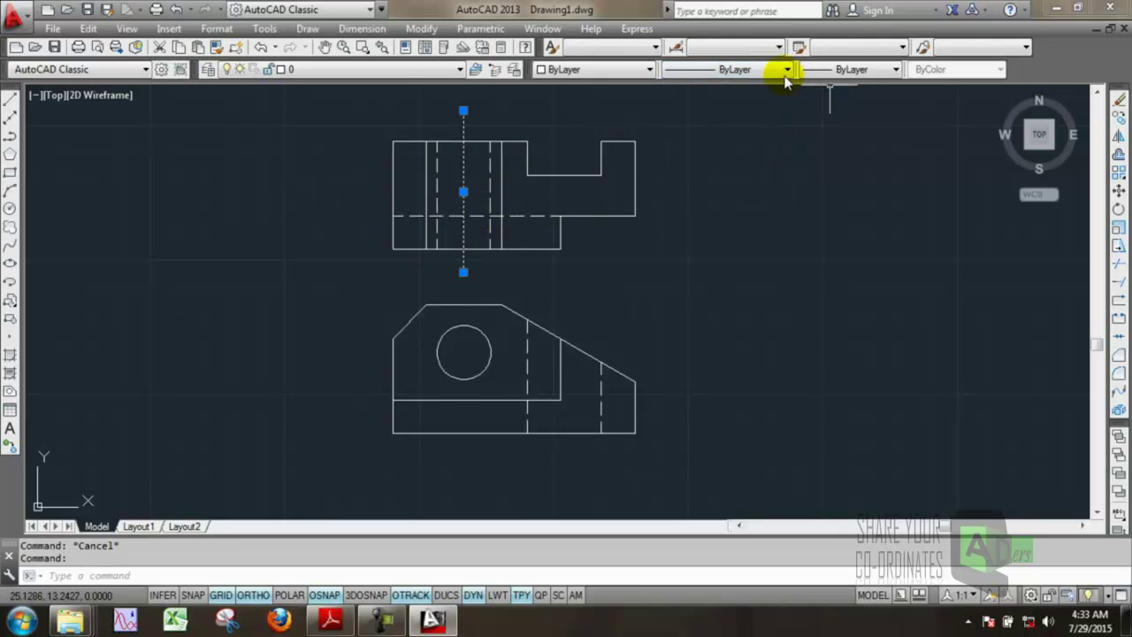
click(787, 71)
click(758, 113)
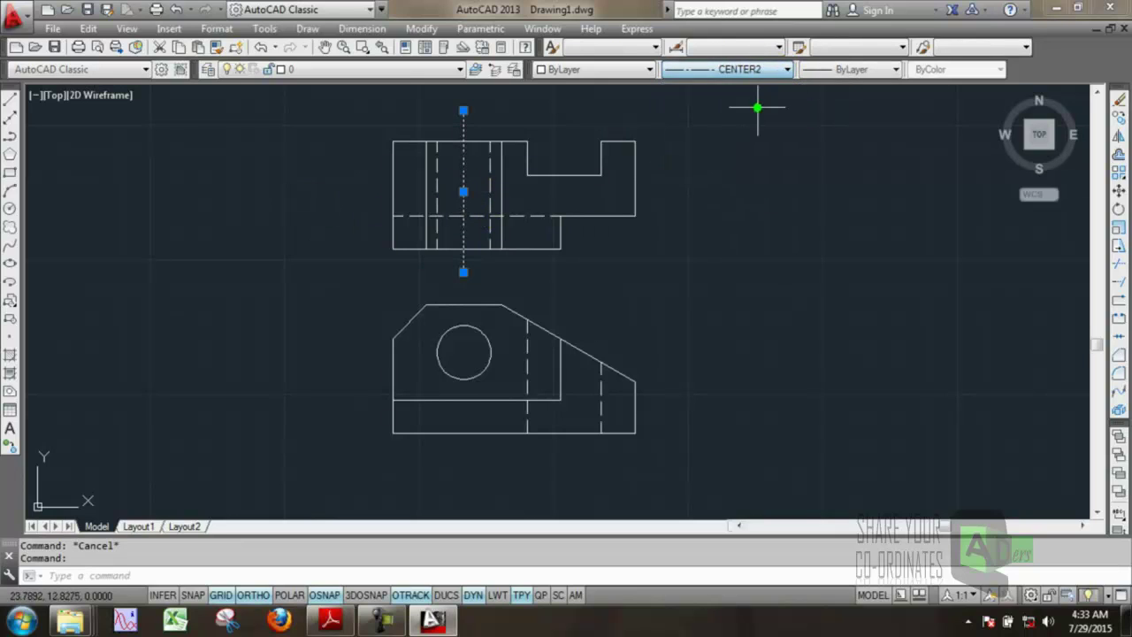
key(Escape)
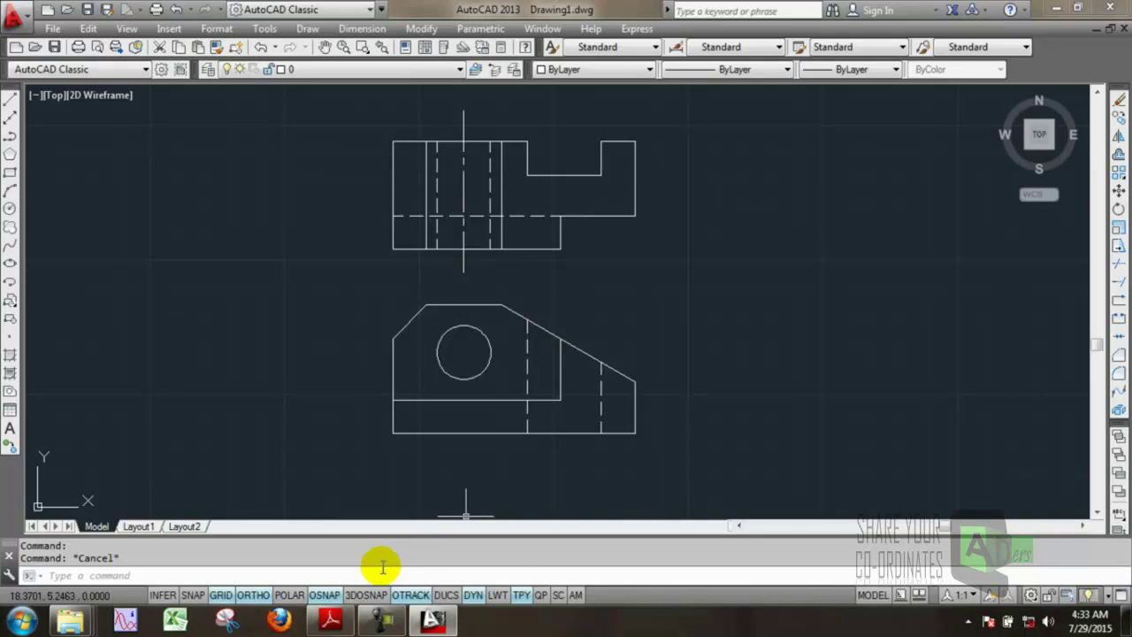
click(330, 619)
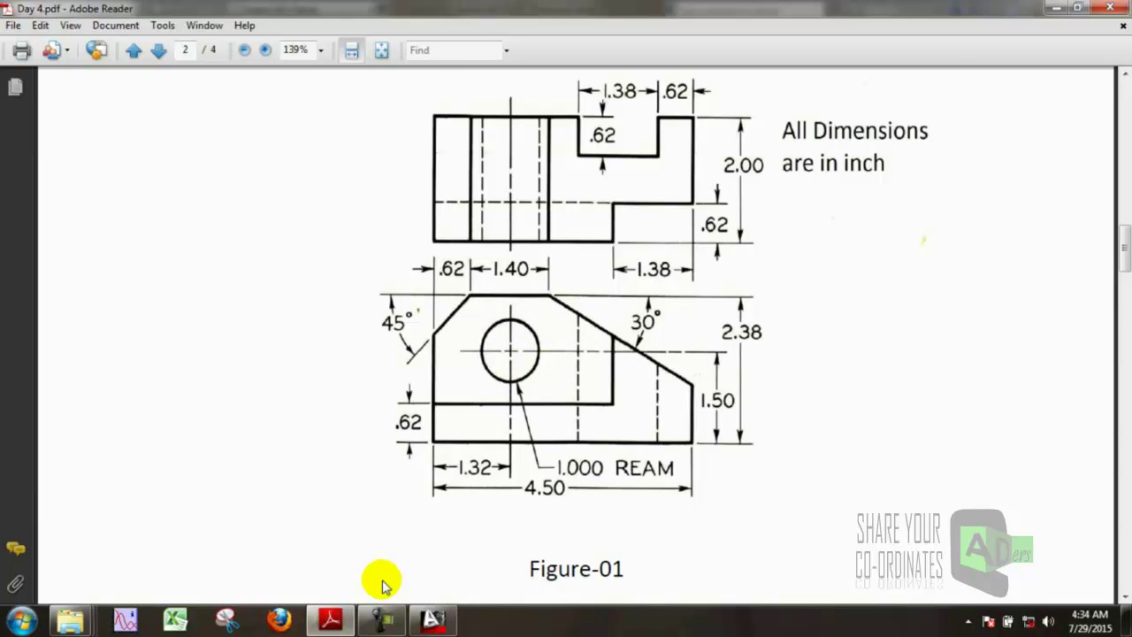
click(332, 622)
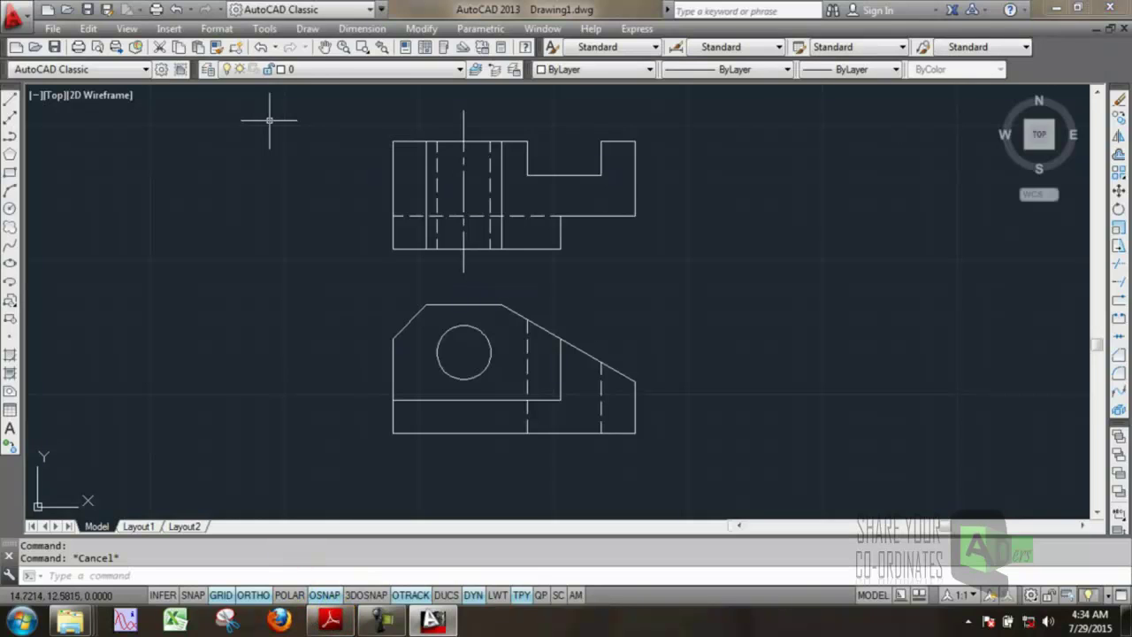
- Place a center mark on the front view's circle, then compare against the reference PDF
click(361, 30)
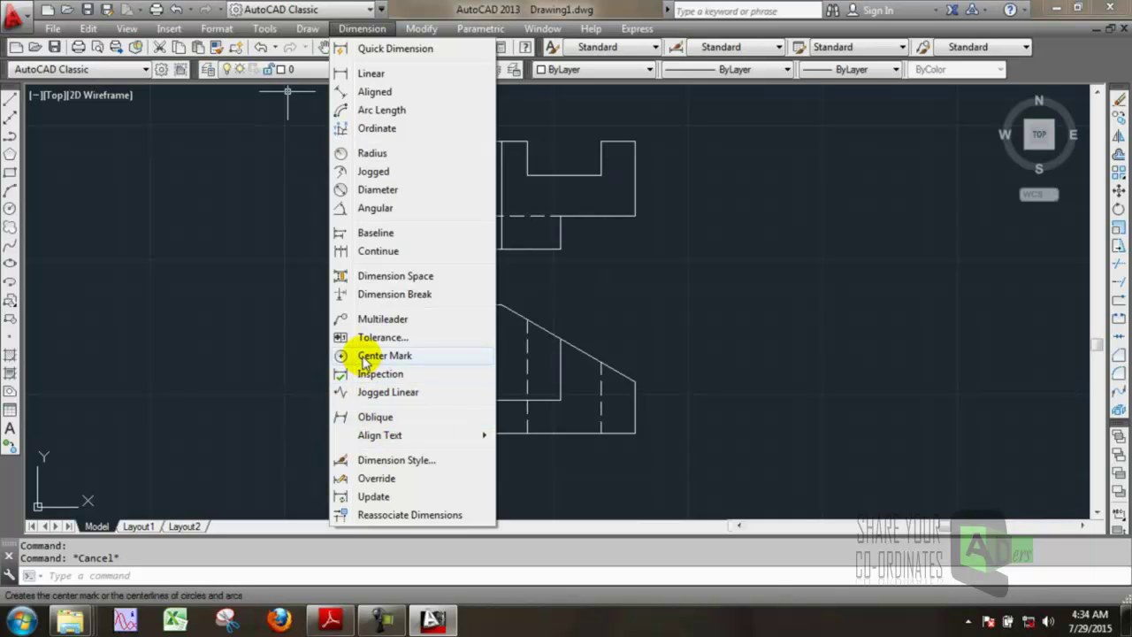
click(363, 355)
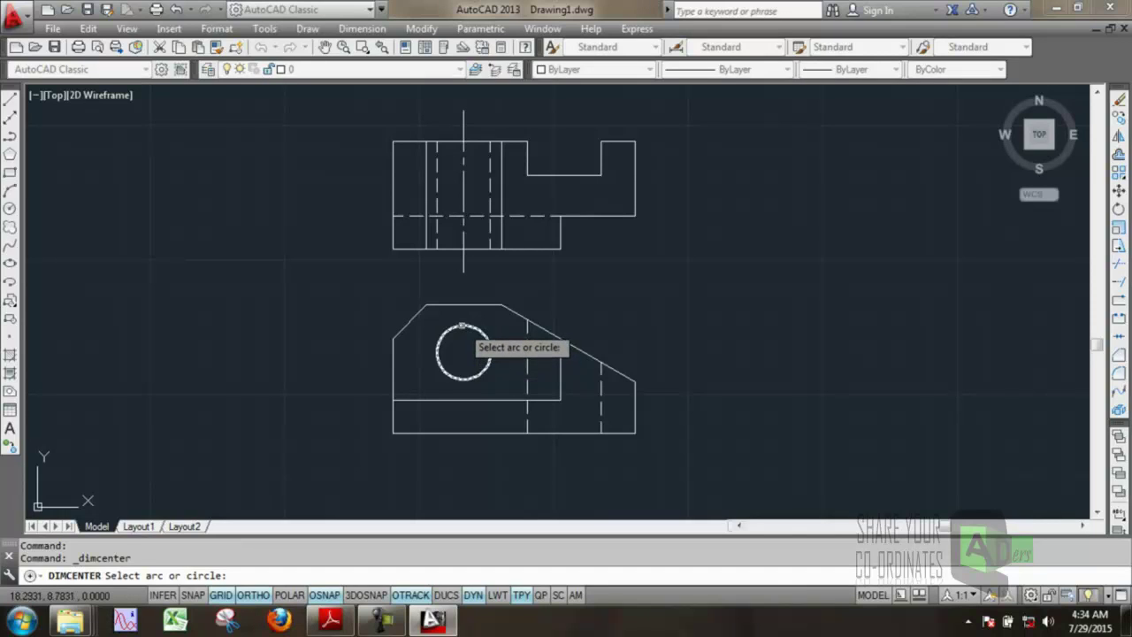
click(463, 328)
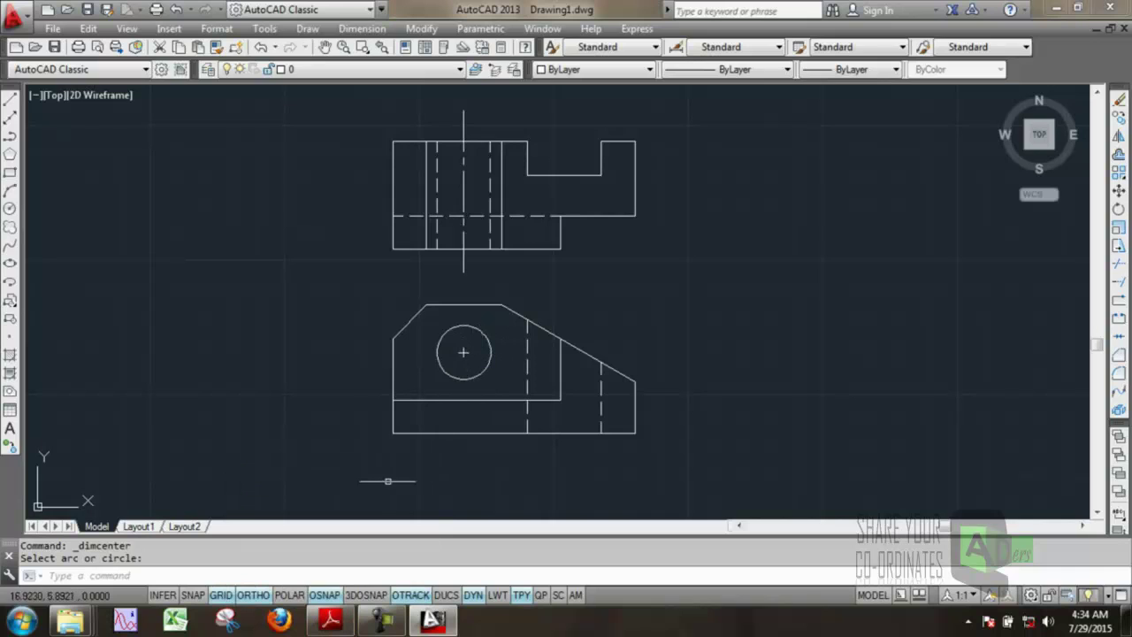
click(330, 619)
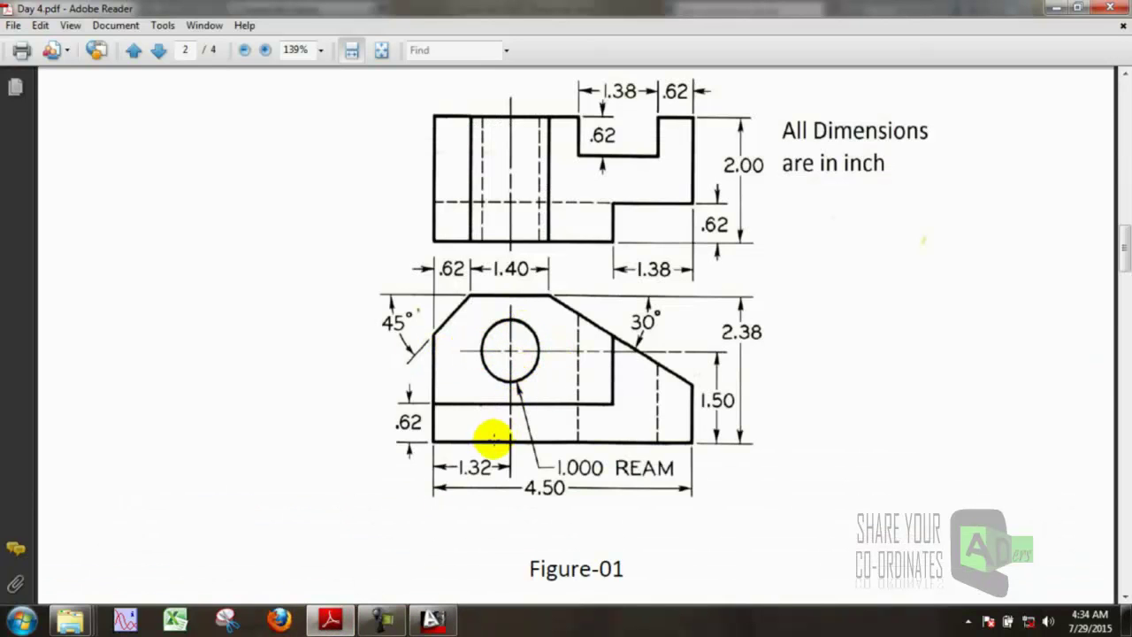
click(334, 617)
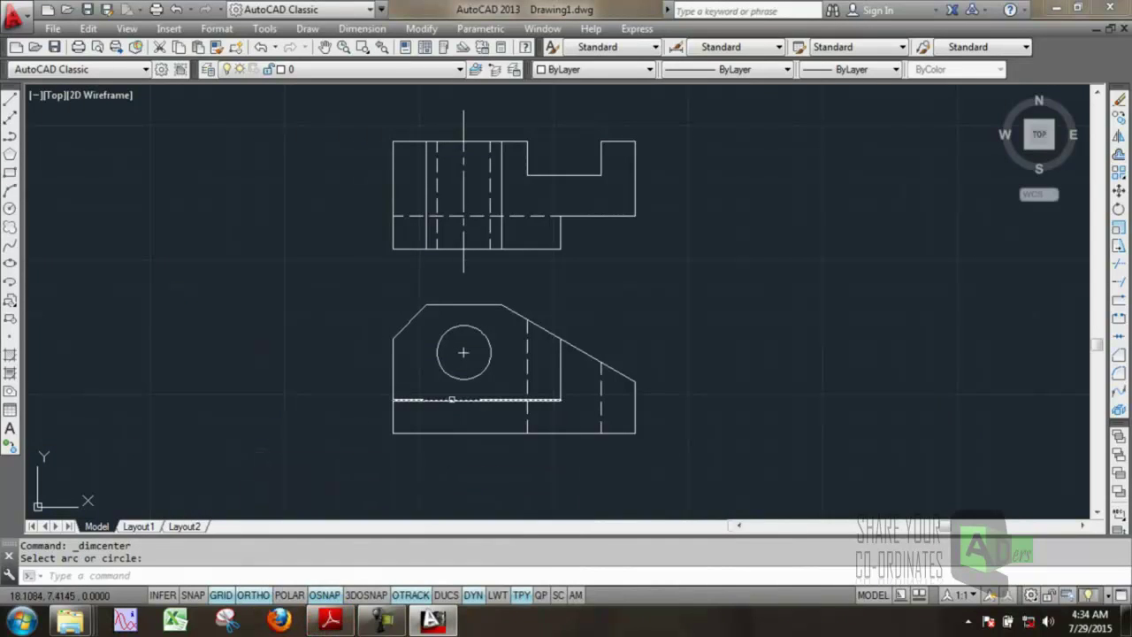
click(362, 28)
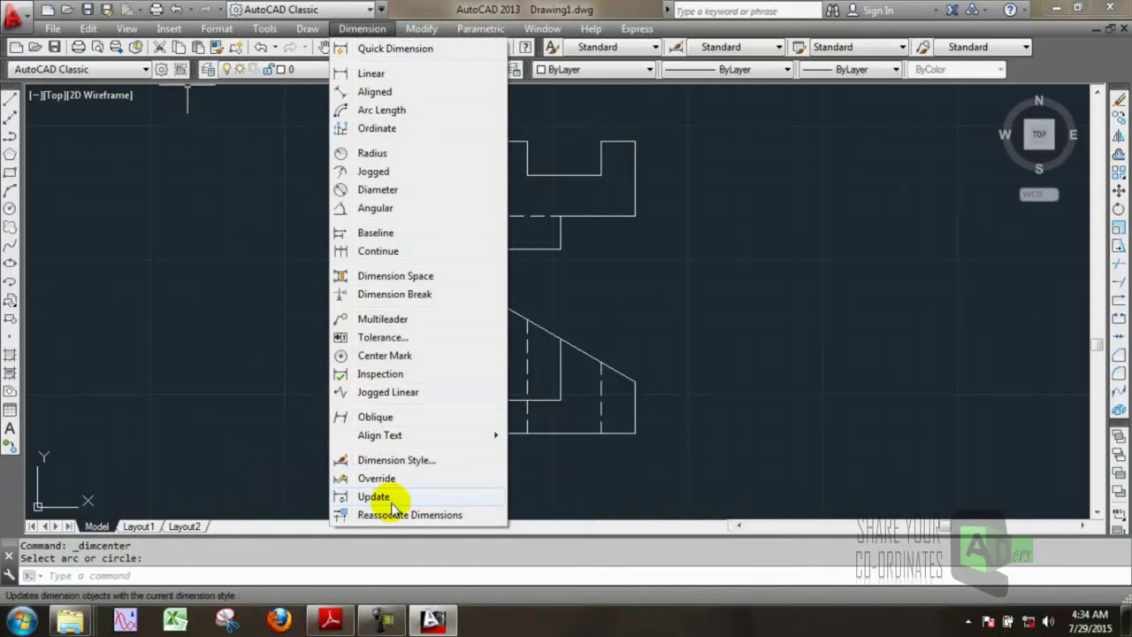
- Change the Standard dimension style's center mark type to Line under Symbols and Arrows
click(389, 461)
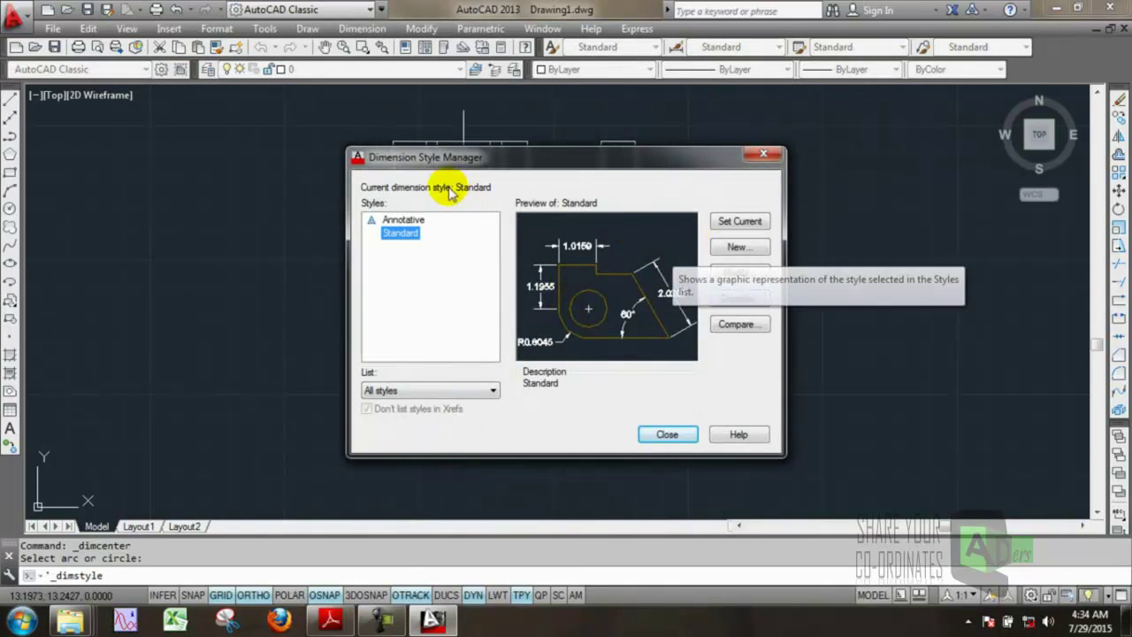
click(733, 274)
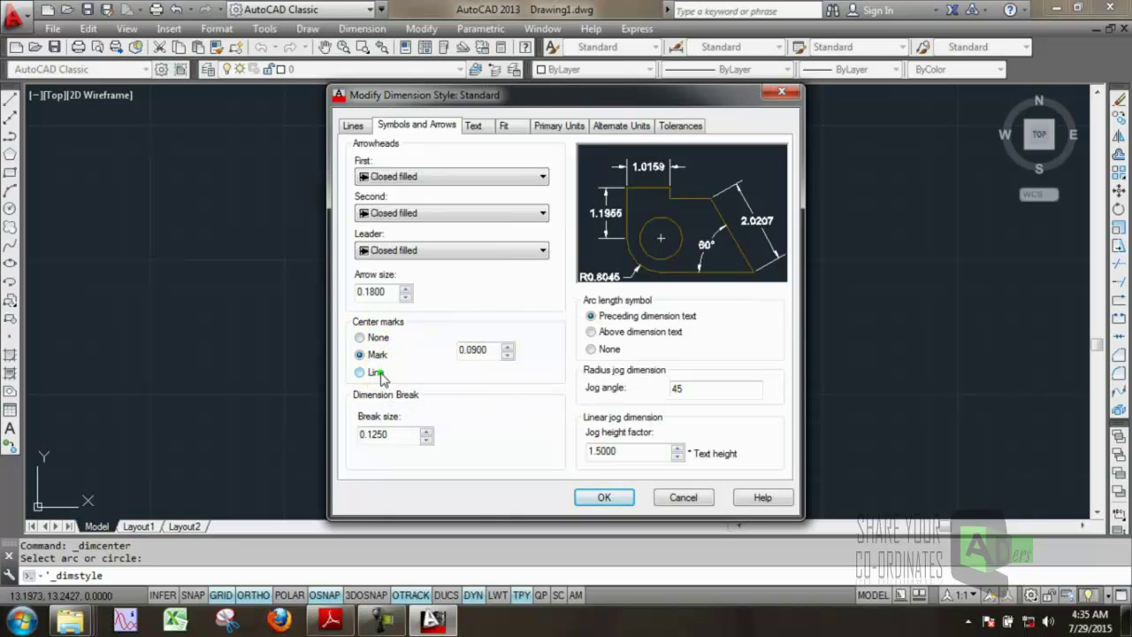
click(382, 374)
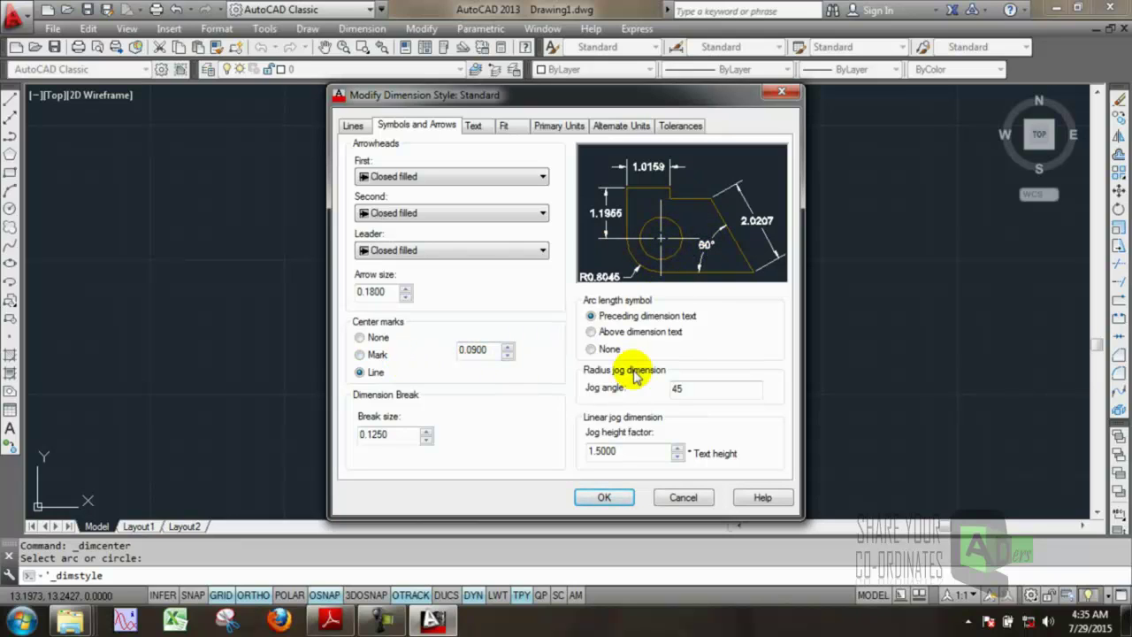
click(610, 495)
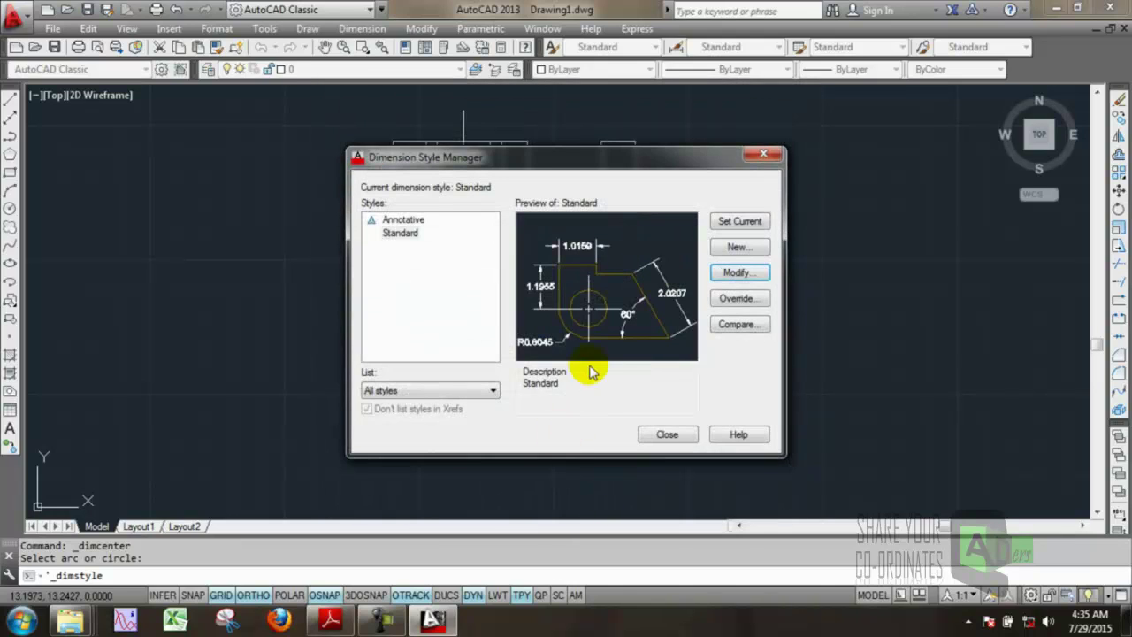
click(663, 432)
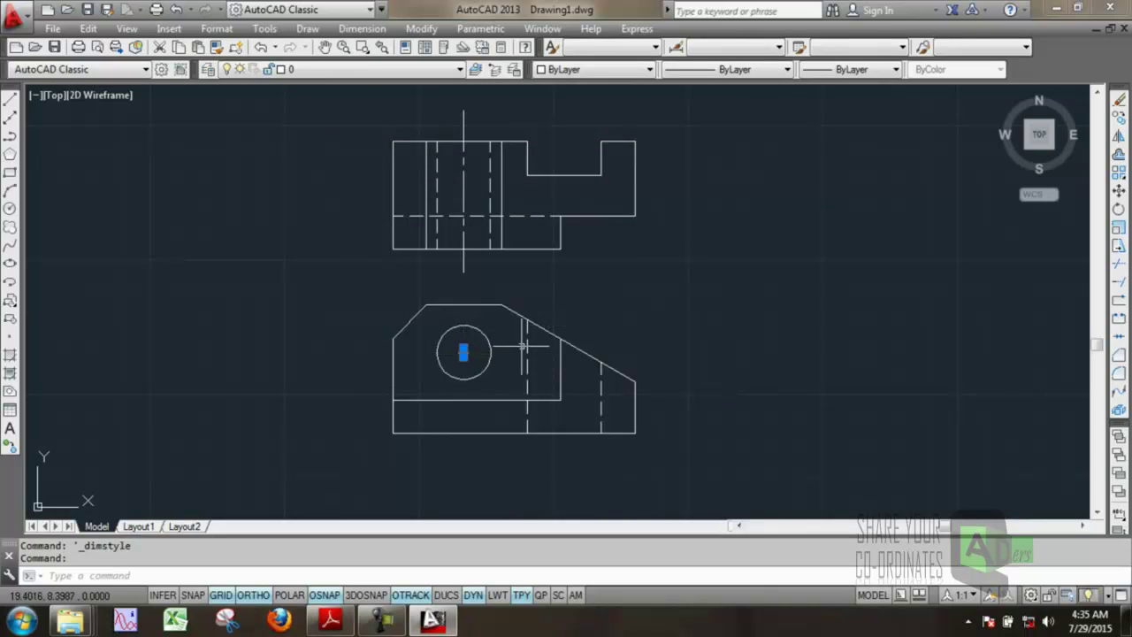
- Redraw the hole's small center mark as full center lines, then view Figure-01 in Day 4.pdf
key(Delete)
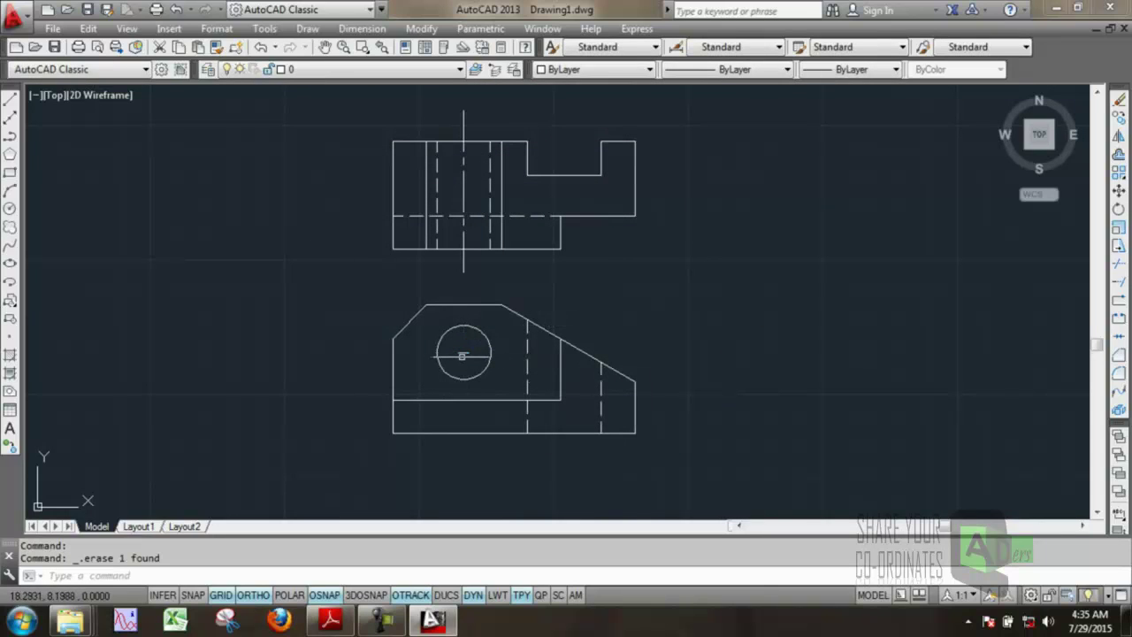
click(341, 29)
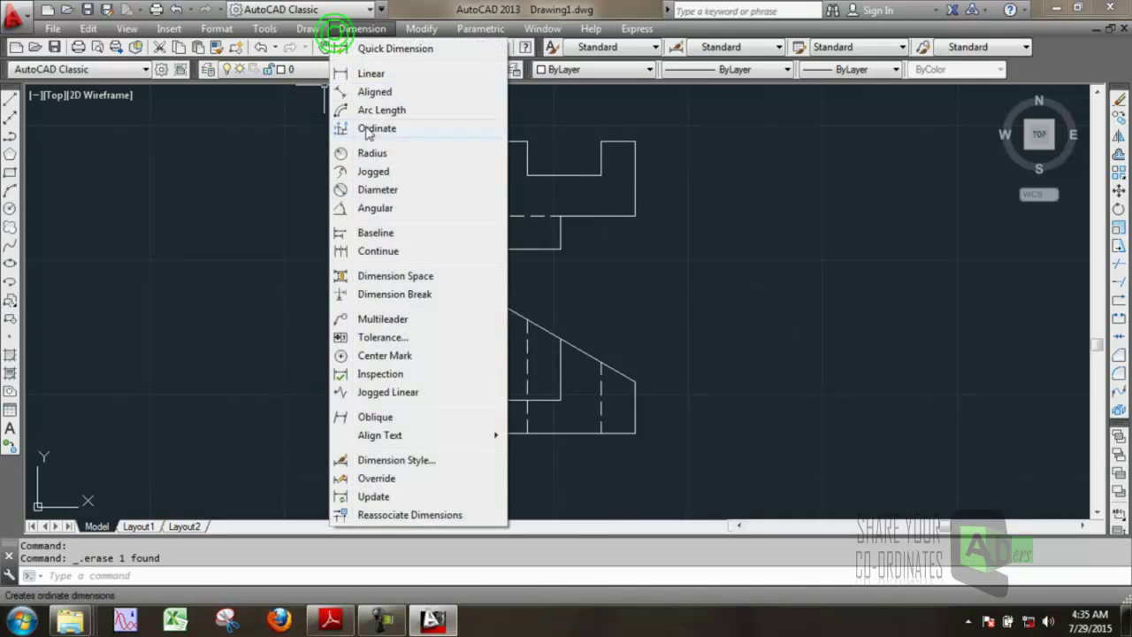
click(387, 356)
click(460, 325)
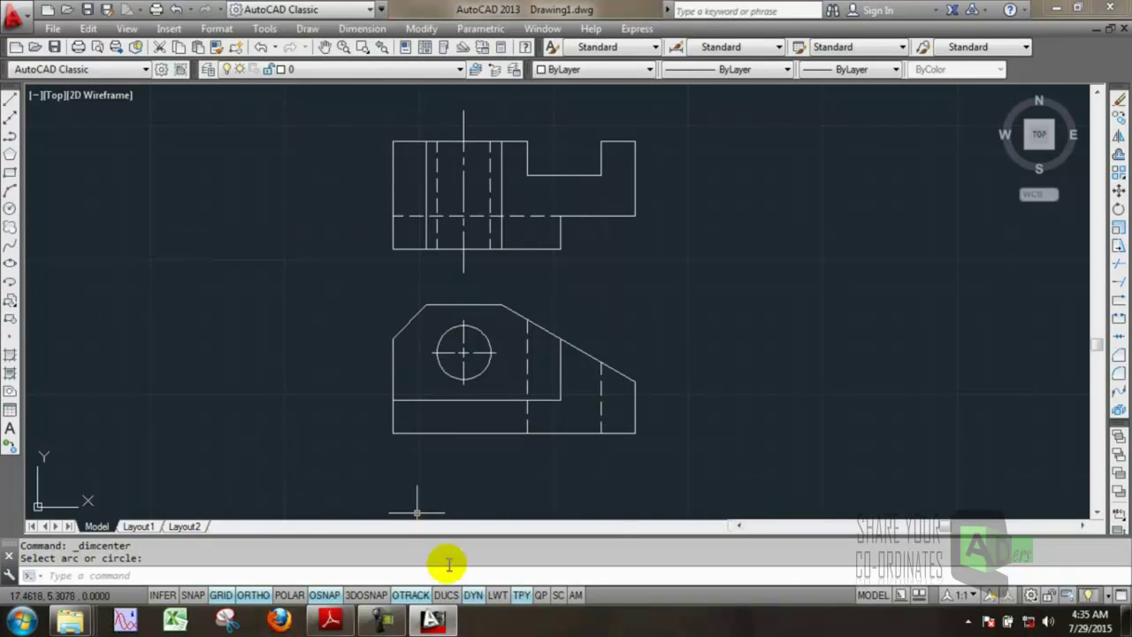
click(331, 621)
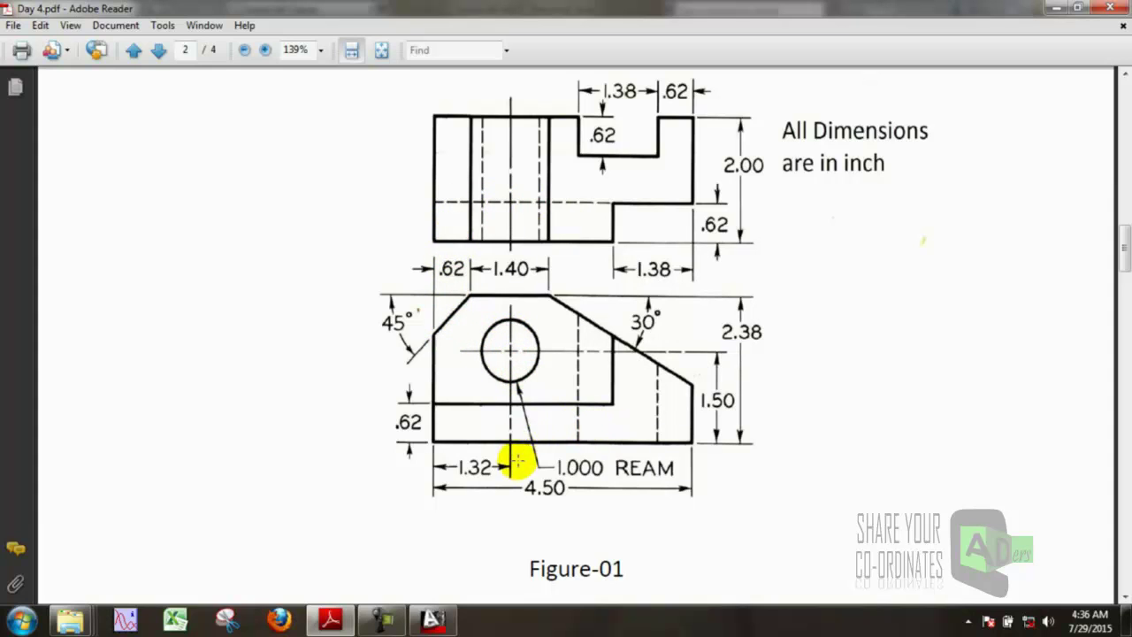
- Switch from Day 4.pdf in Adobe Reader back to the AutoCAD drawing window
click(379, 622)
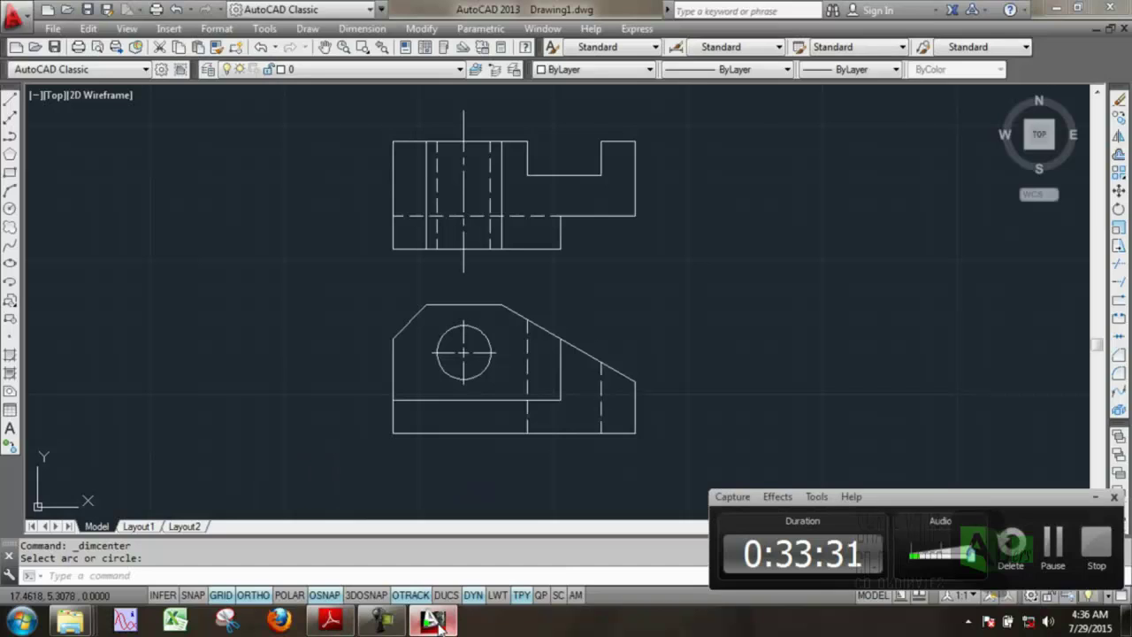
click(433, 621)
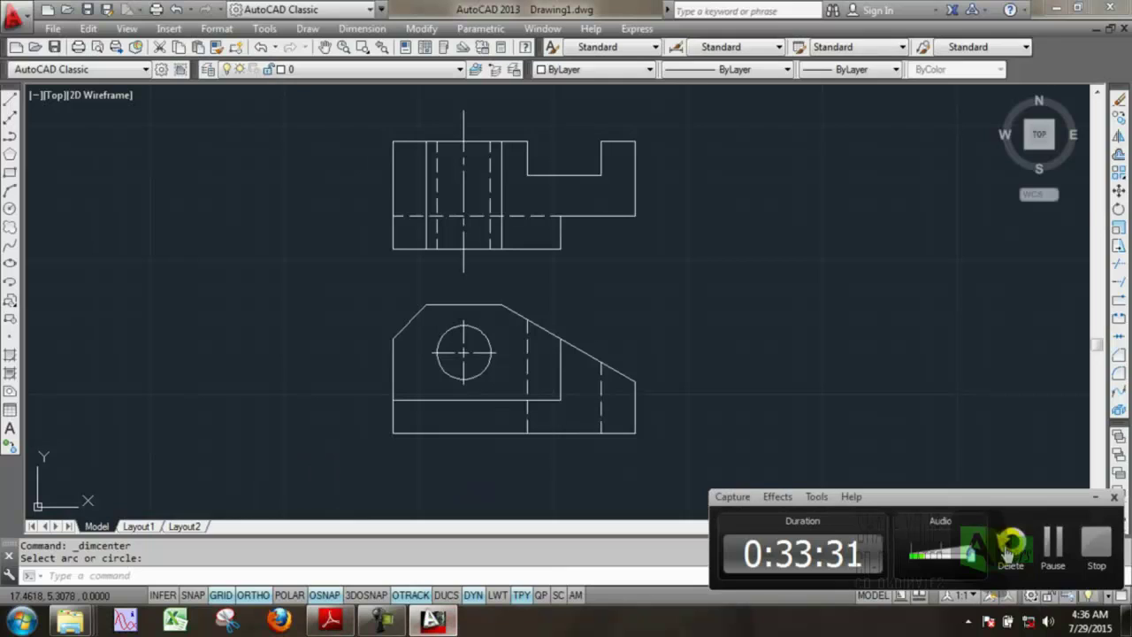
click(1095, 497)
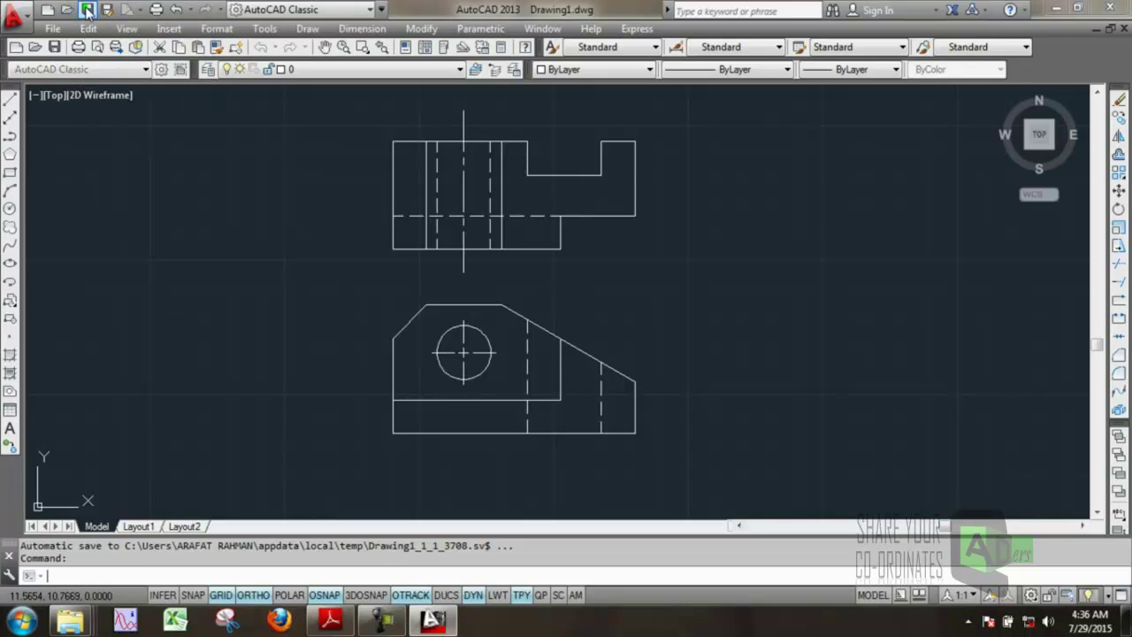
- Save the drawing to My Documents as hw day 4.dwg instead of Drawing1
click(86, 11)
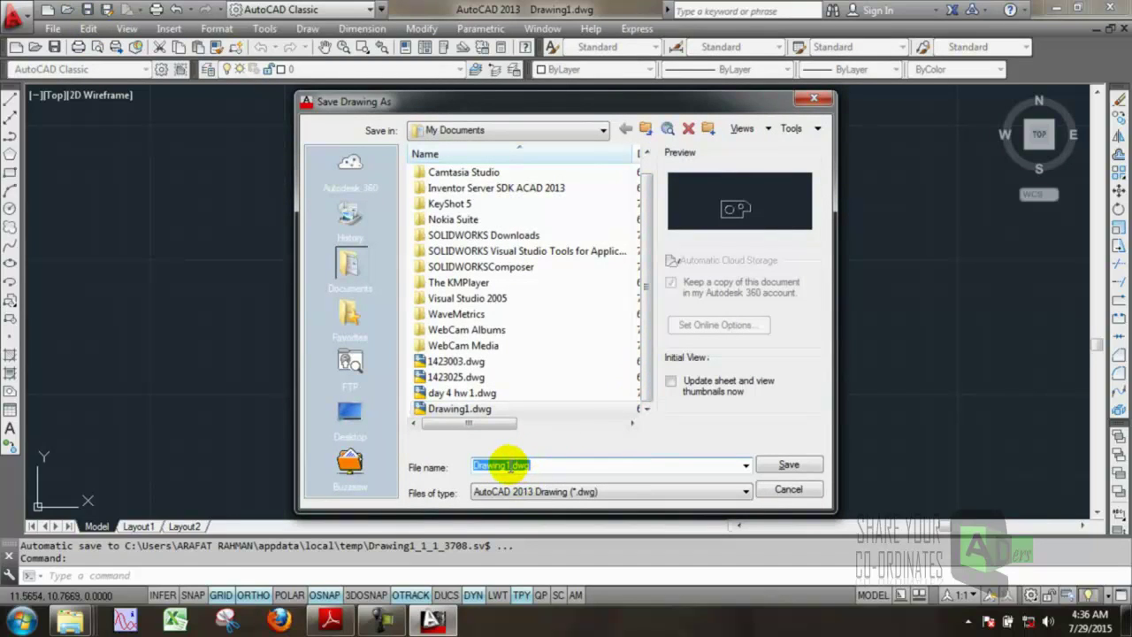
drag(512, 466, 432, 472)
key(BackSpace)
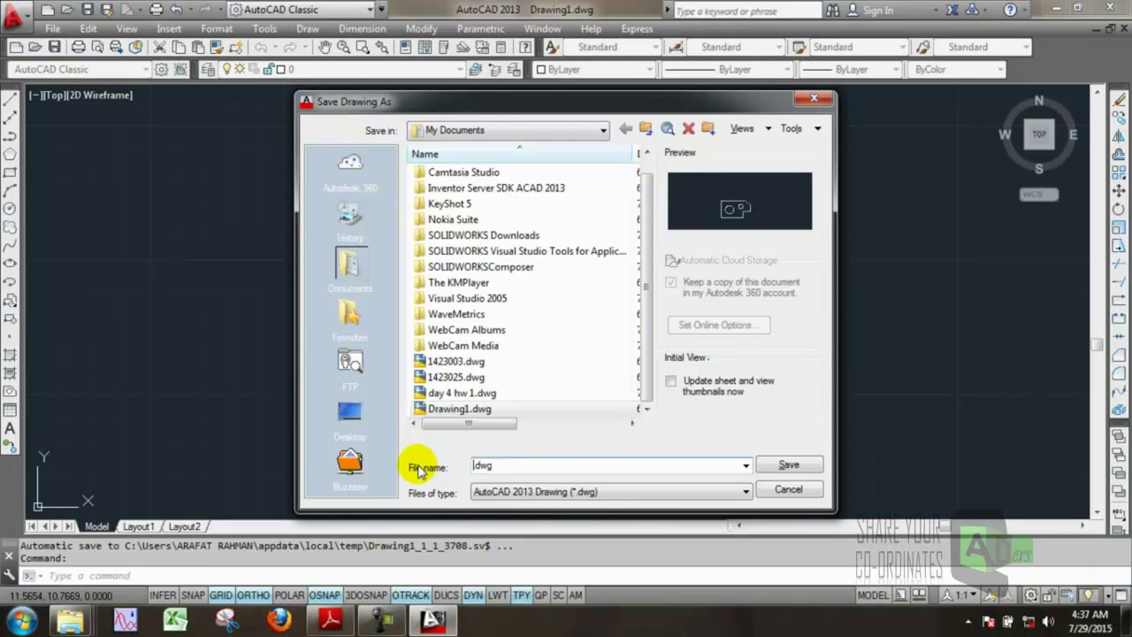
text(hw )
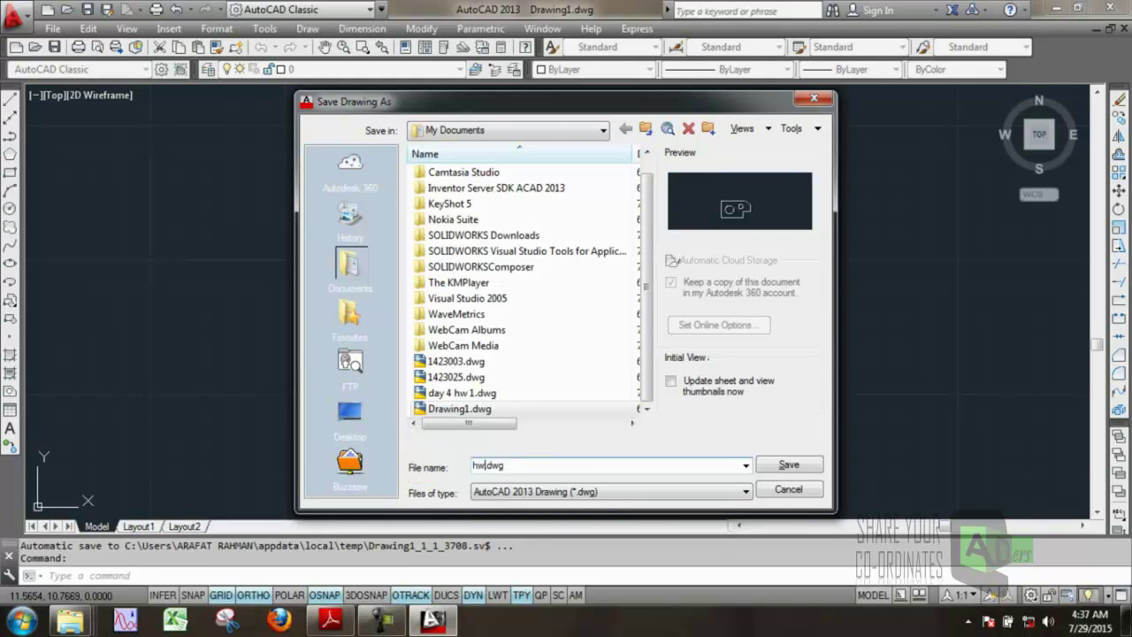
text(da)
text(y )
text(4)
click(790, 467)
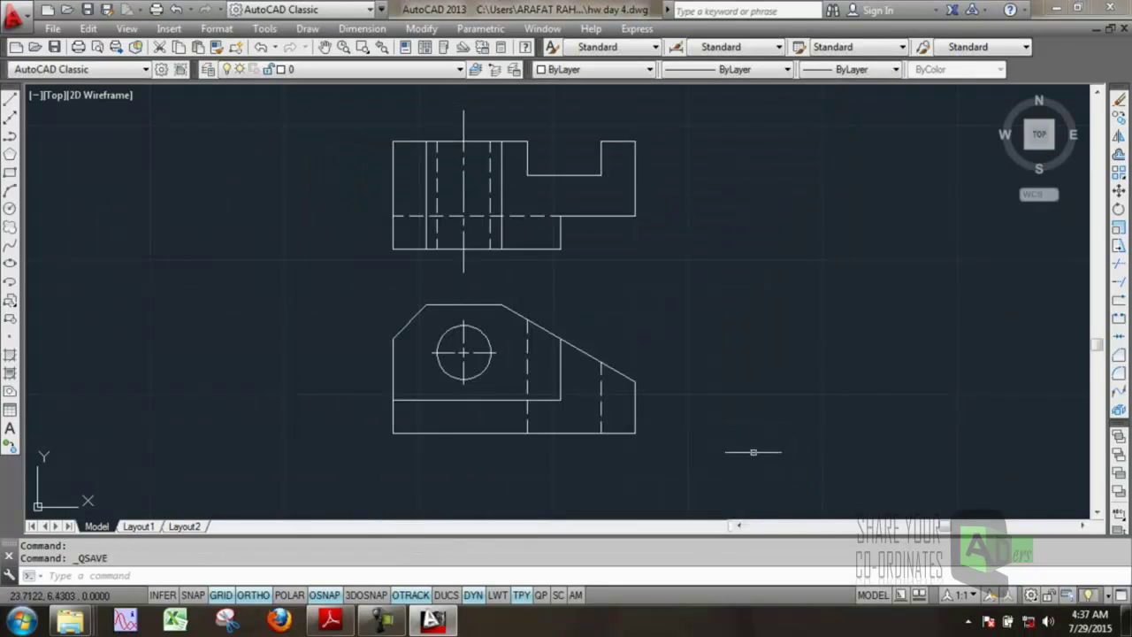